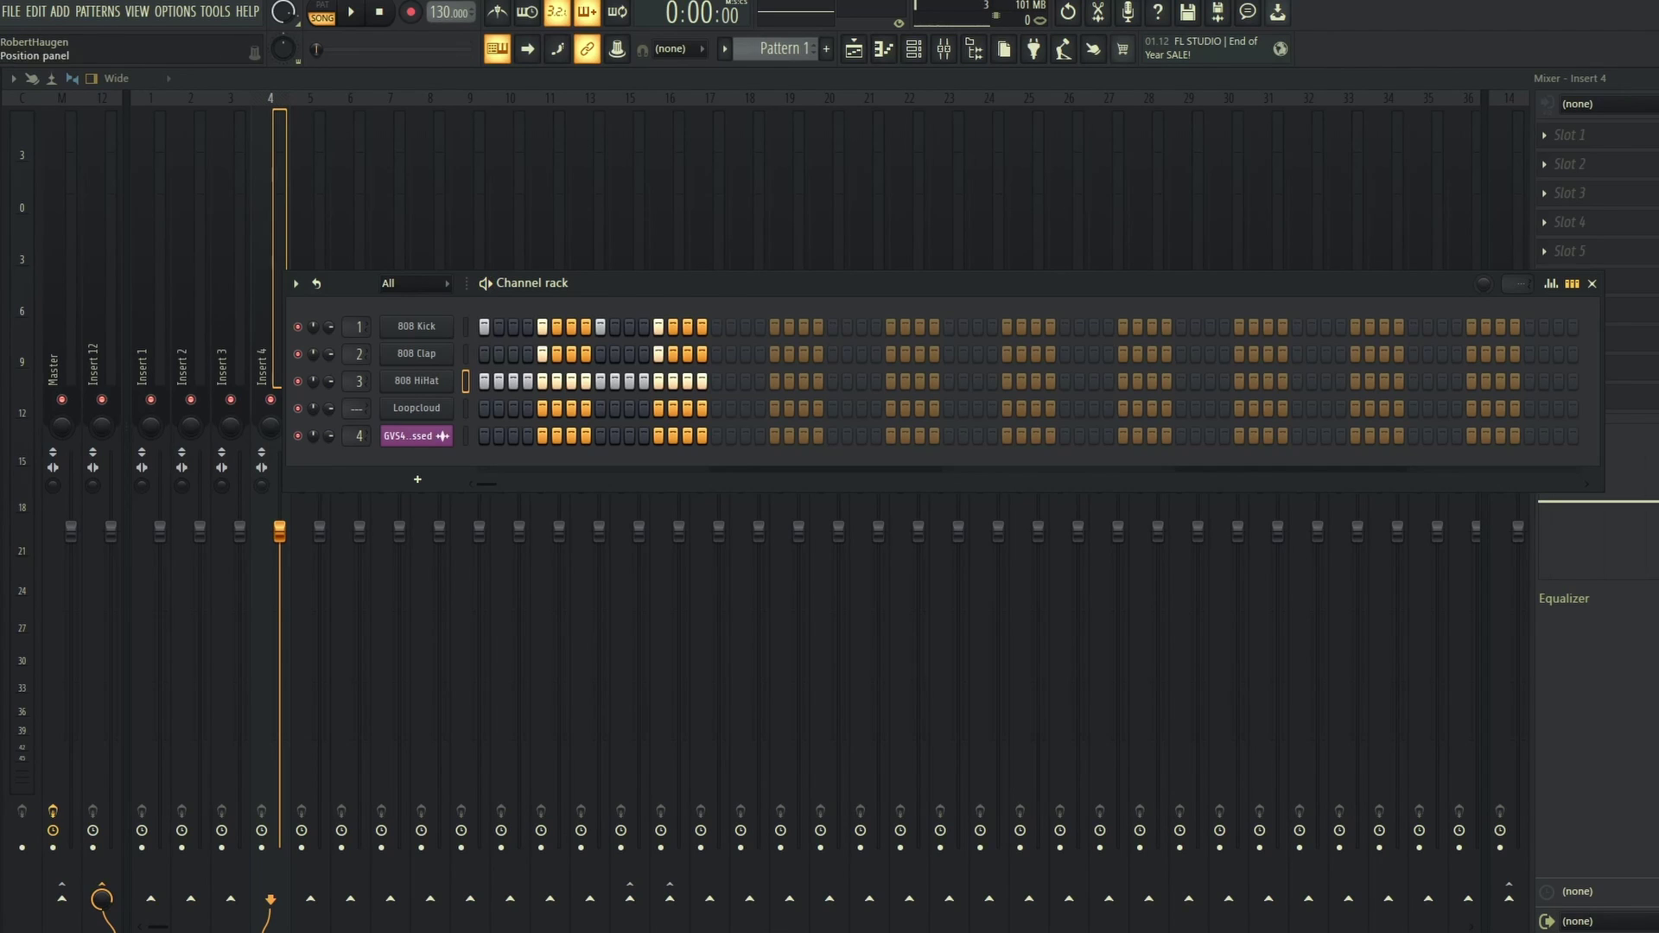
Play the arrangement and check the signal levels of Inserts 1 to 3 in the mixer.
{"action": "key", "text": "space"}
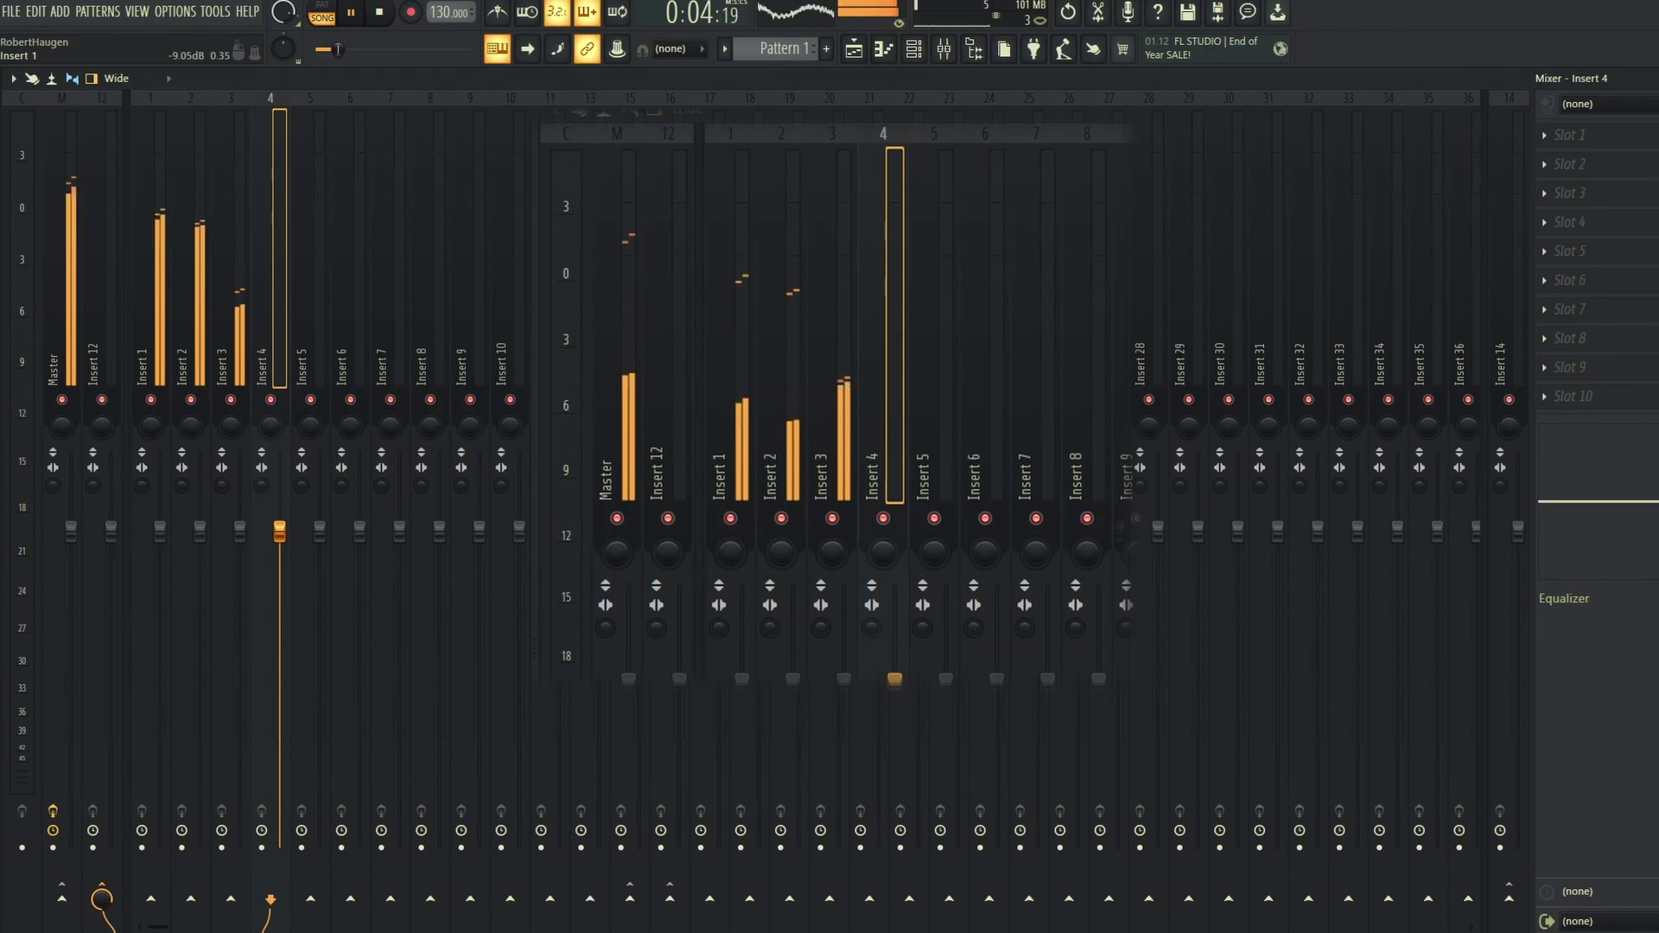
{"action": "key", "text": "space"}
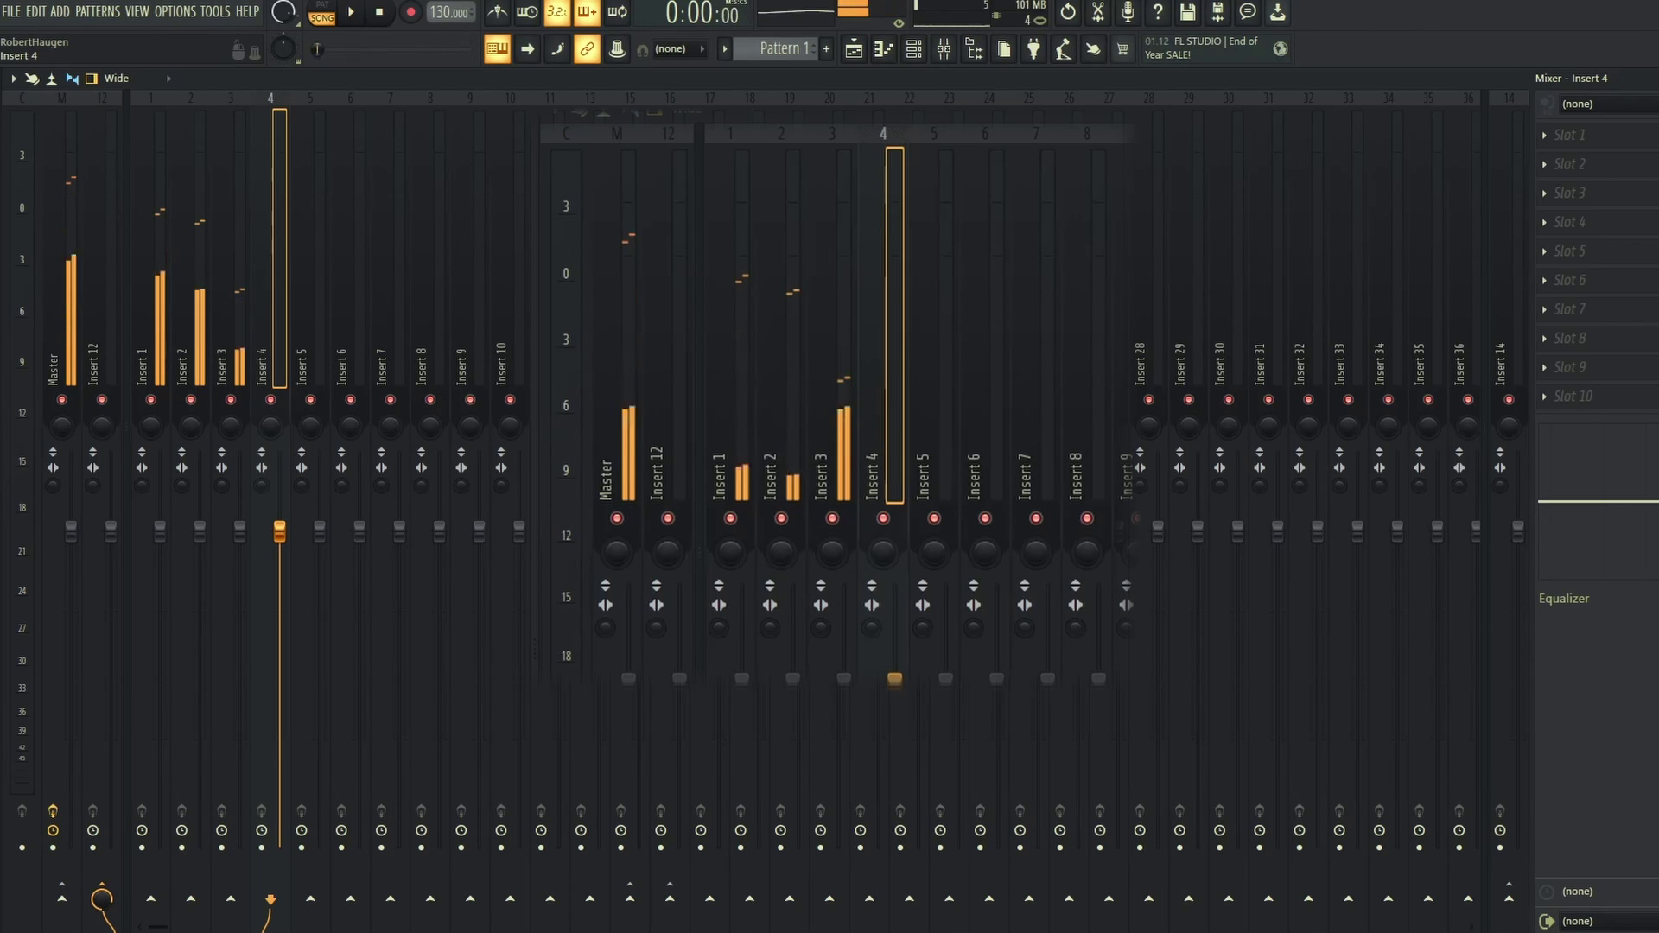
Unmute the vocal on playlist Track 2, mute the drums on Track 1, and play back the vocal alone in the mixer.
{"action": "left_click", "coordinate": [854, 48]}
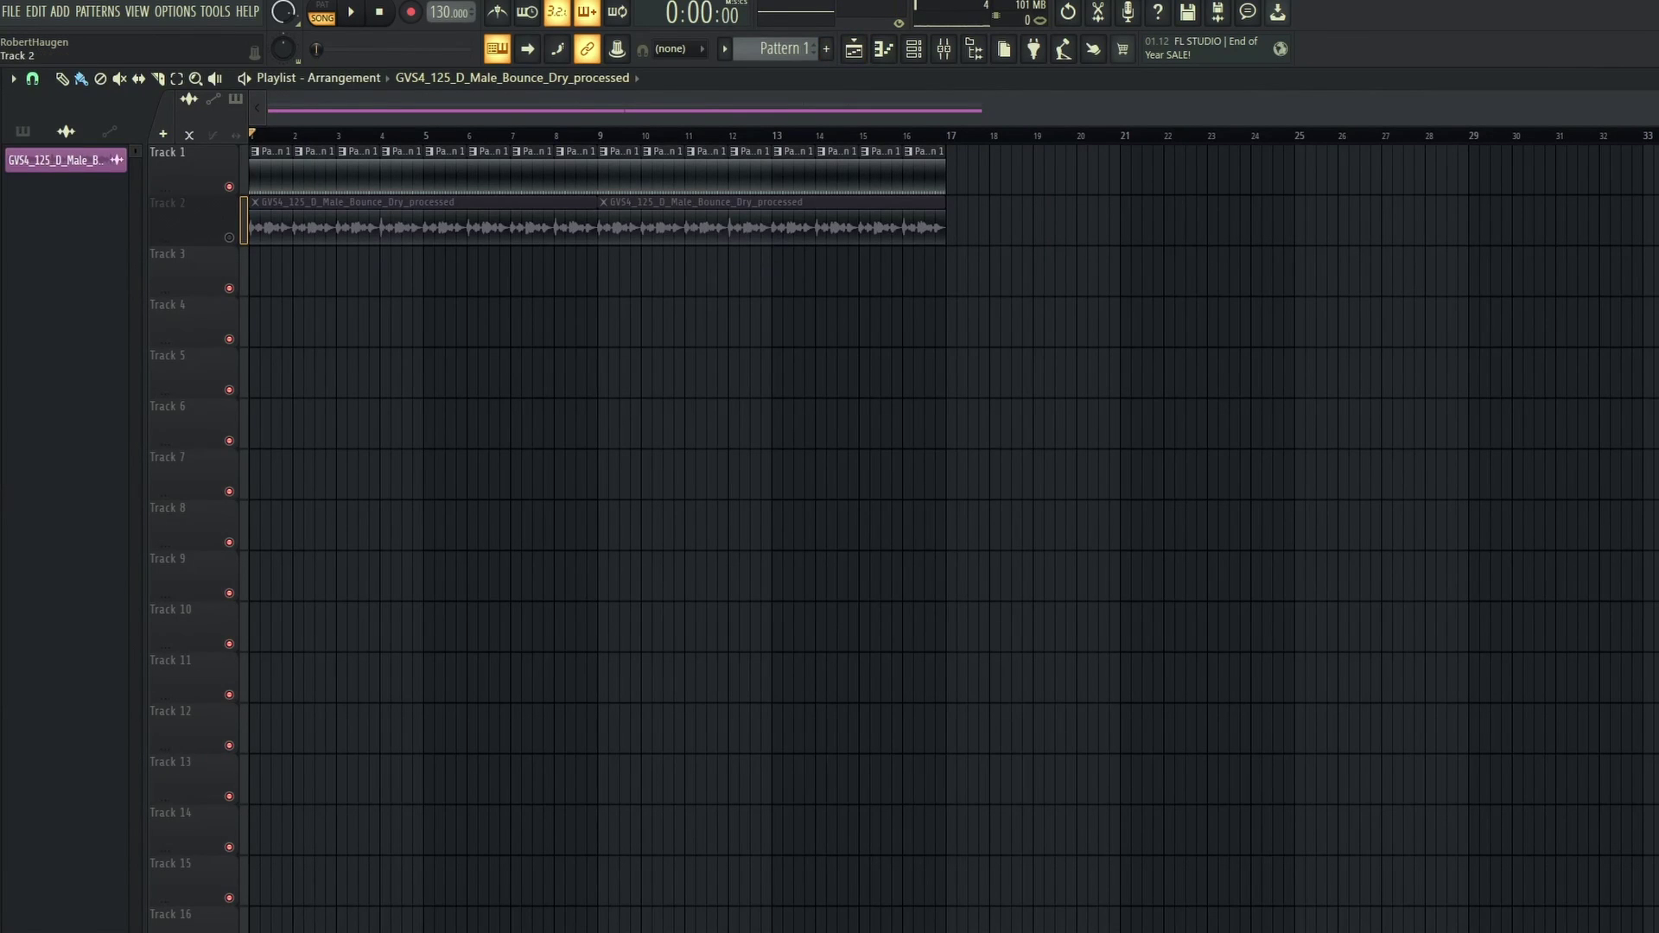
{"action": "left_click", "coordinate": [229, 237]}
{"action": "left_click", "coordinate": [229, 187]}
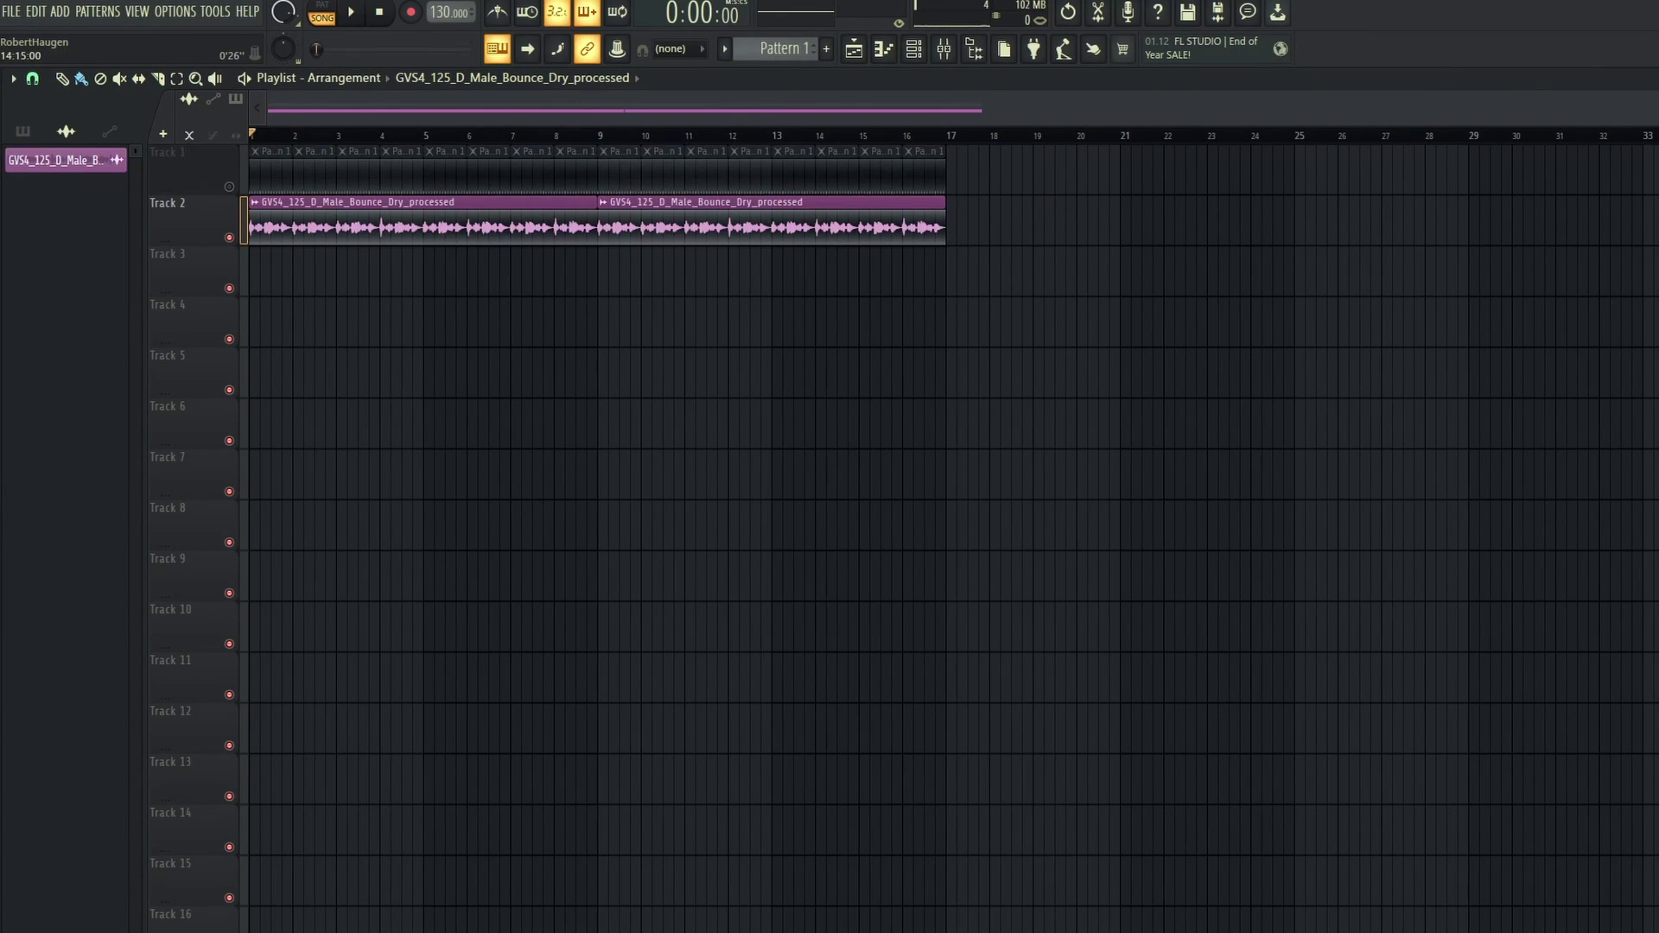
{"action": "key", "text": "space"}
{"action": "key", "text": "F9"}
{"action": "key", "text": "space"}
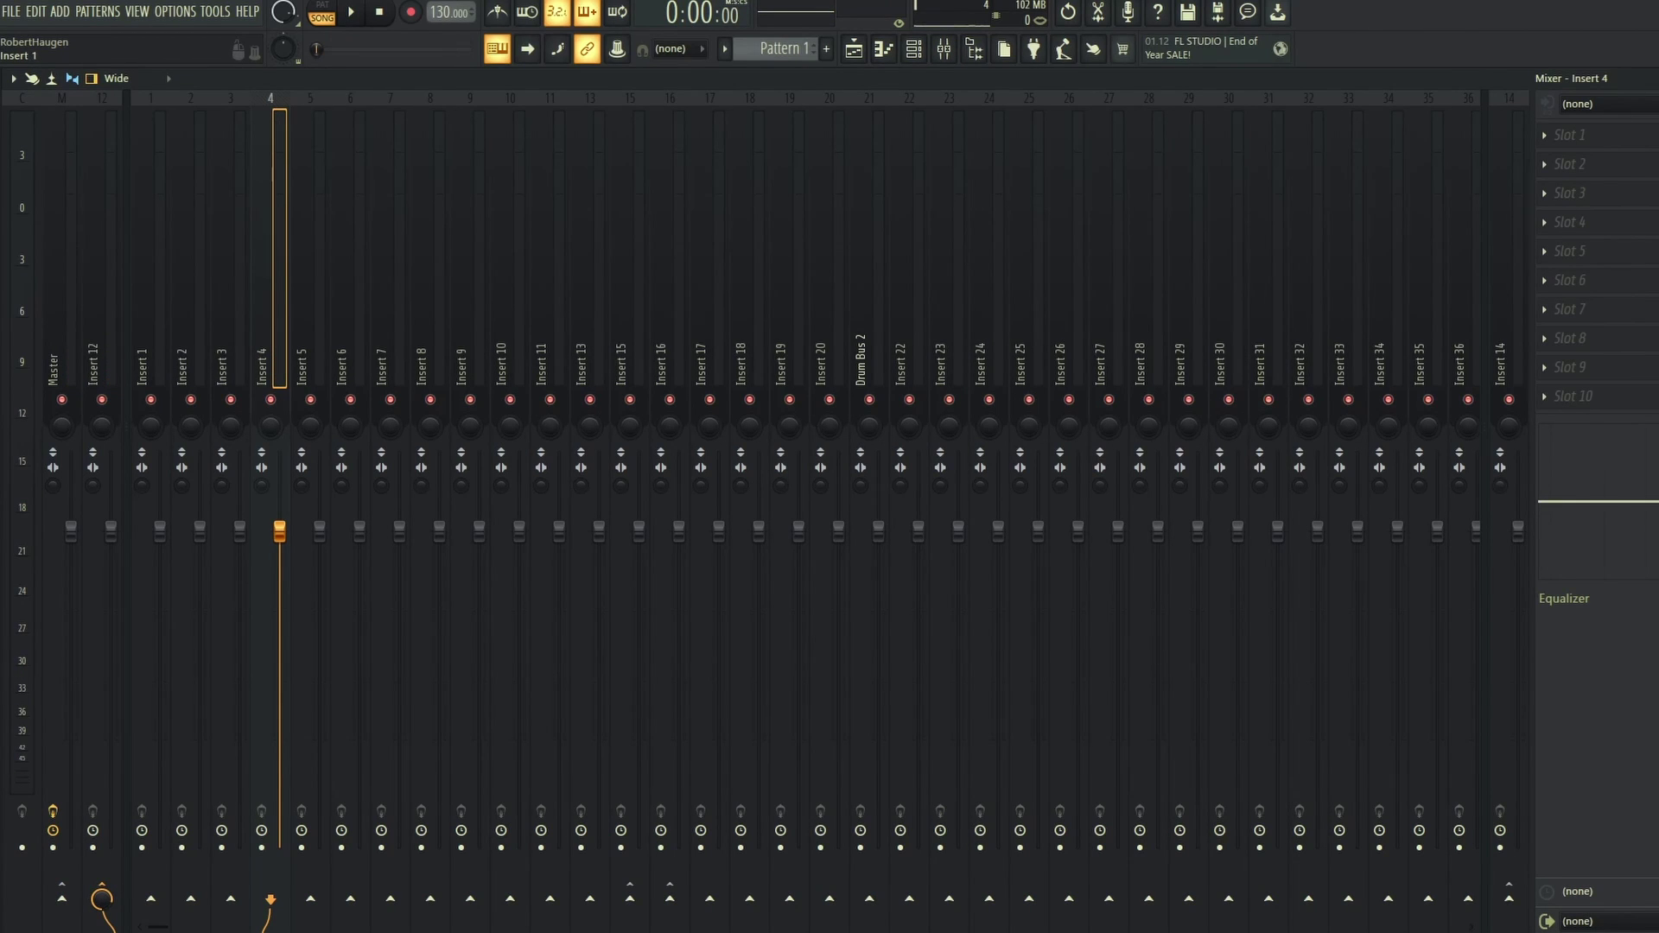
Color the three drum mixer tracks, Insert 1, Insert 2 and Insert 3, together in slate blue #45359F.
{"action": "left_click", "coordinate": [150, 259]}
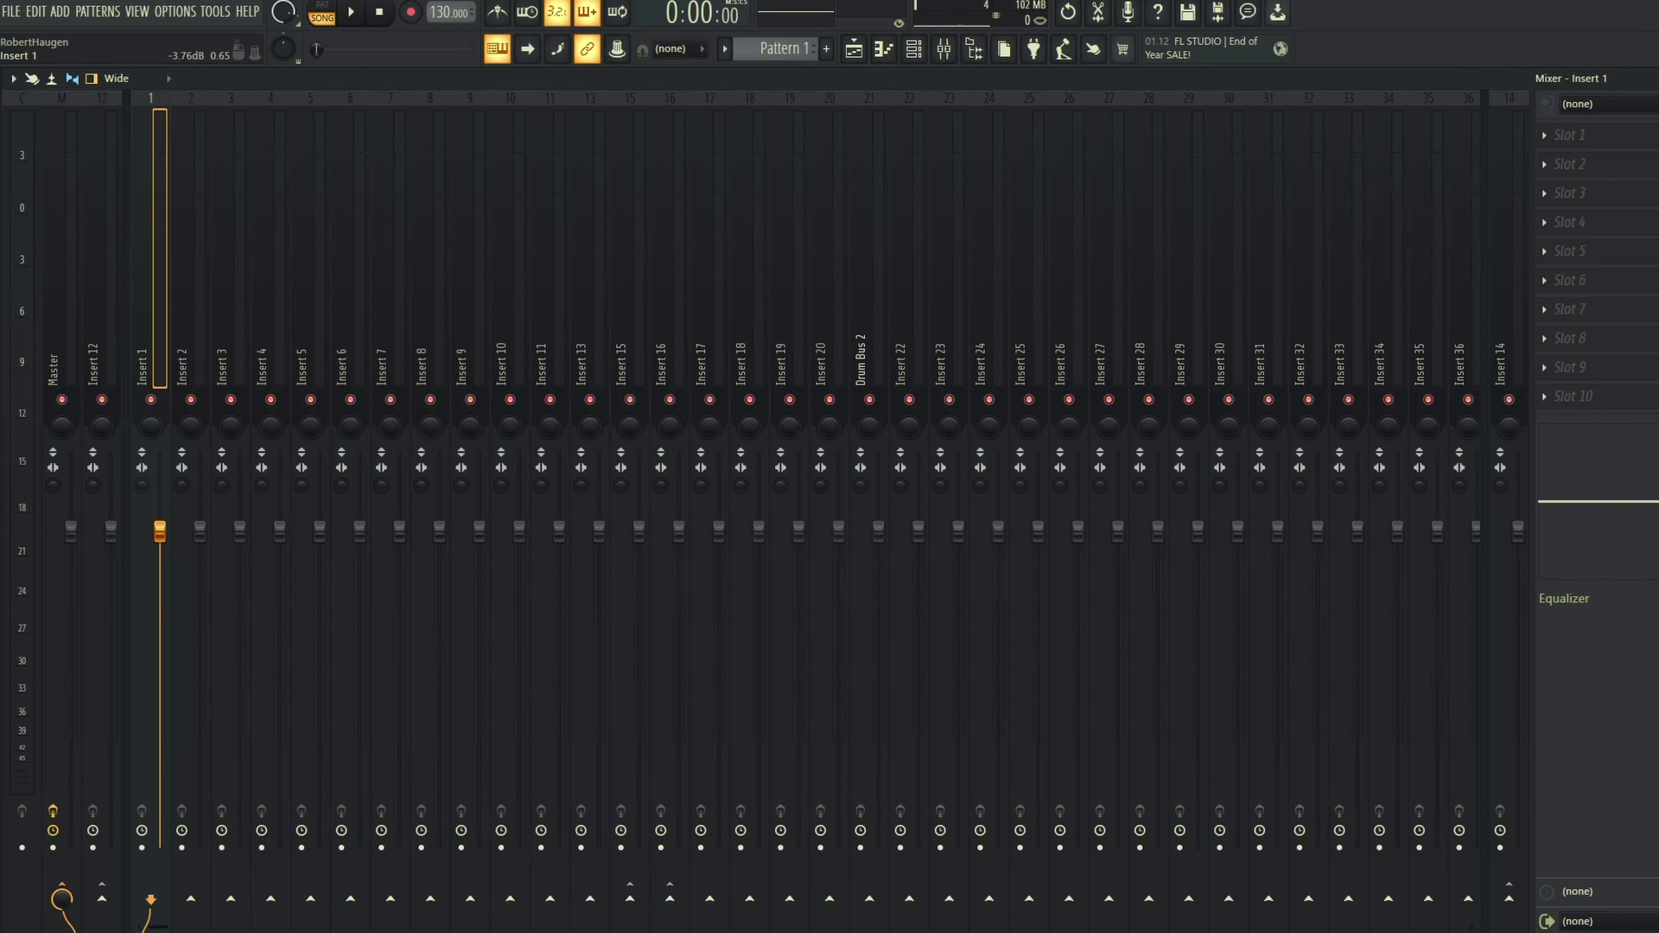
{"action": "left_click", "coordinate": [191, 259], "text": "ctrl+shift"}
{"action": "left_click", "coordinate": [231, 259], "text": "ctrl+shift"}
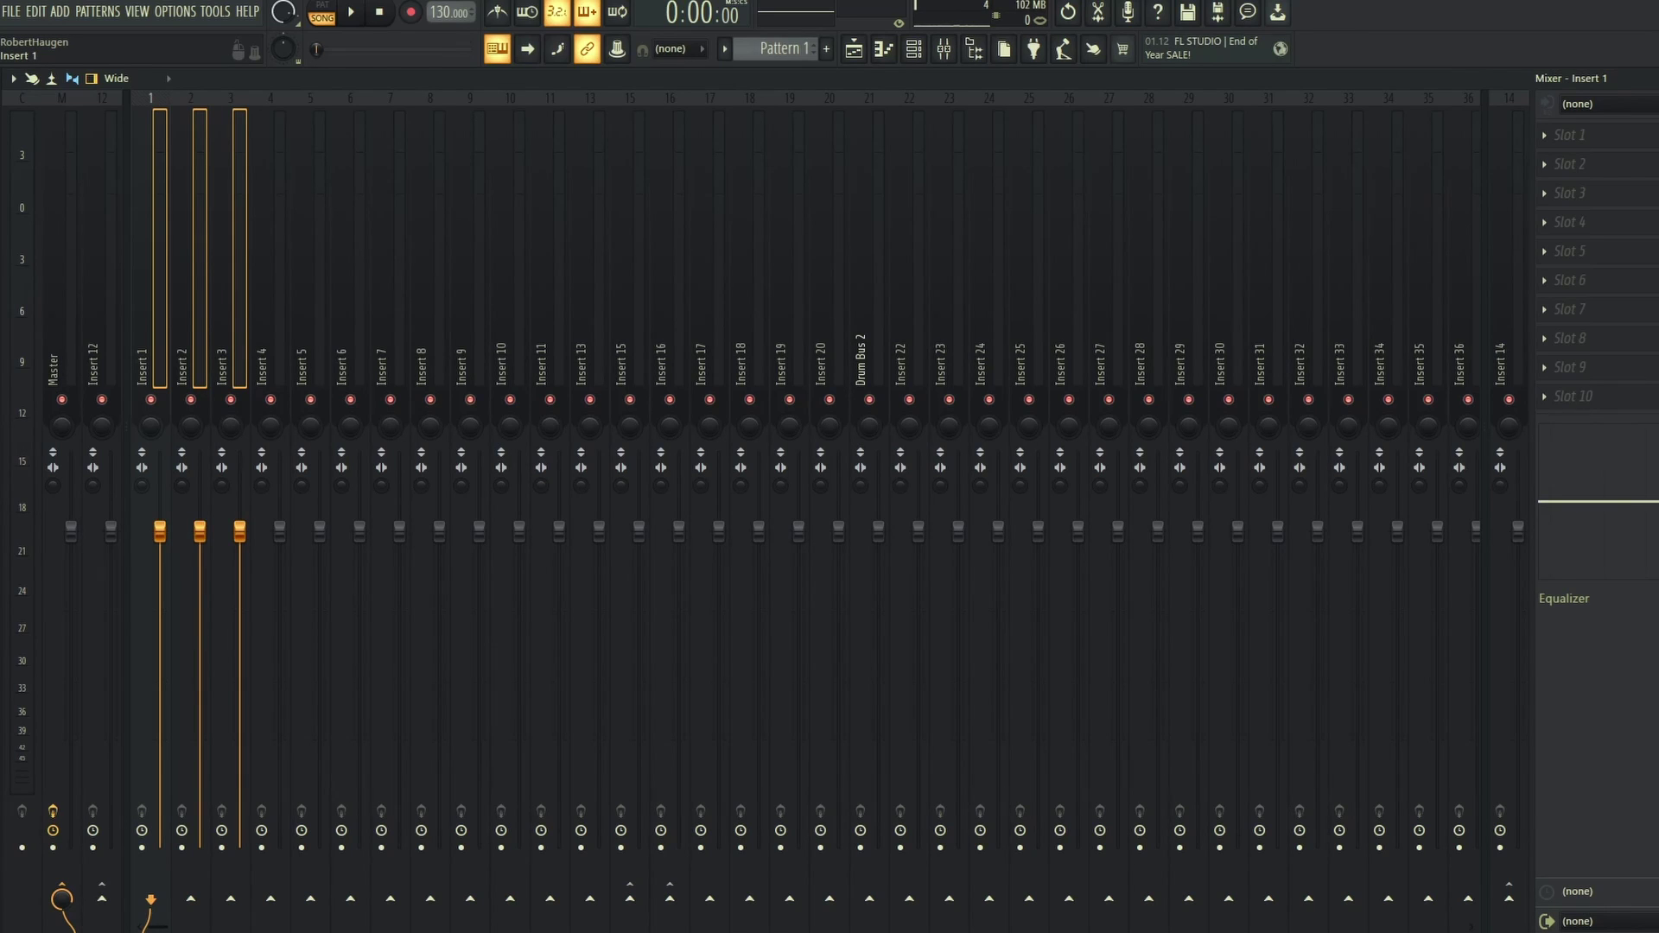
{"action": "left_click", "coordinate": [140, 212]}
{"action": "right_click", "coordinate": [230, 212]}
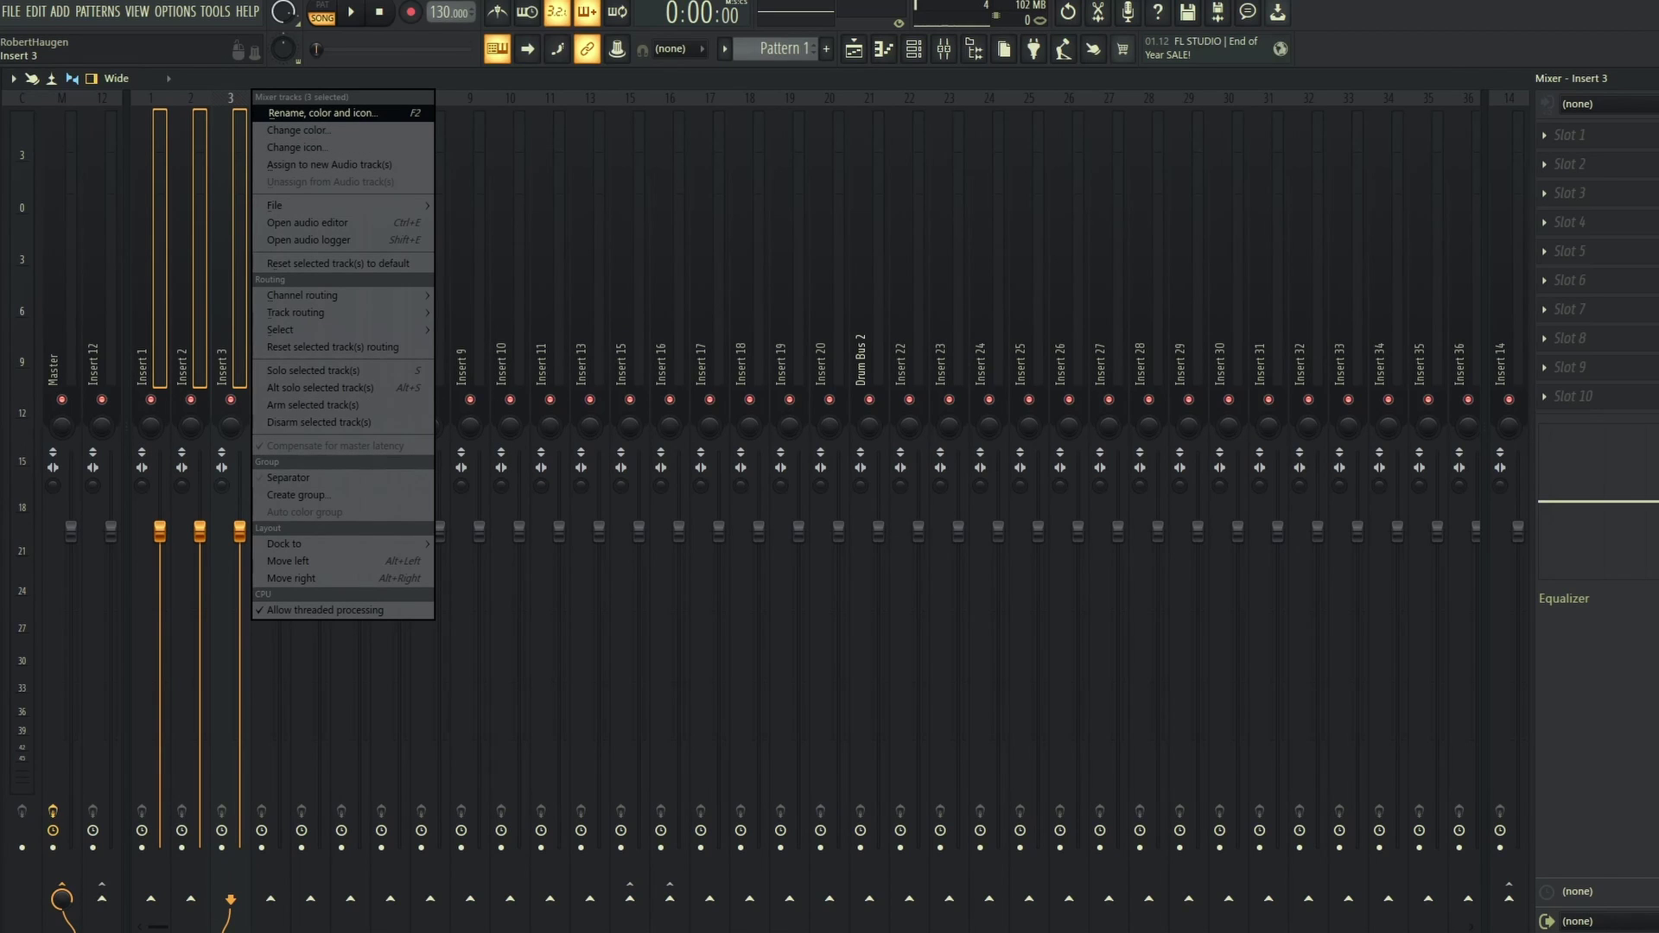
{"action": "left_click", "coordinate": [322, 113]}
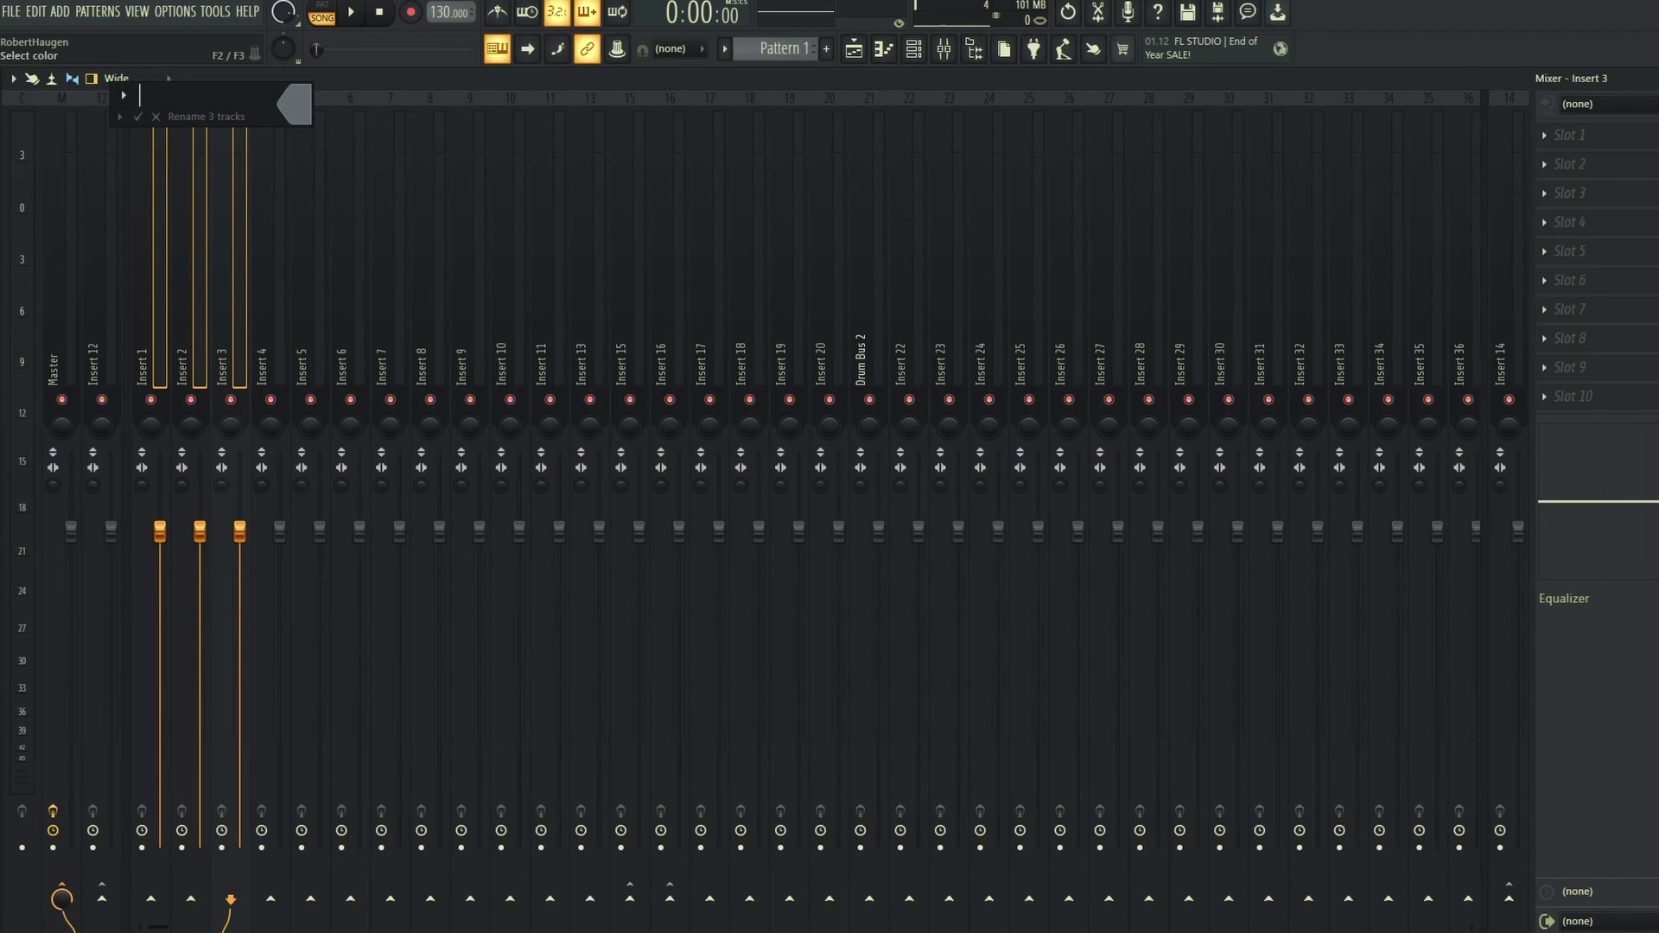
{"action": "left_click", "coordinate": [294, 104]}
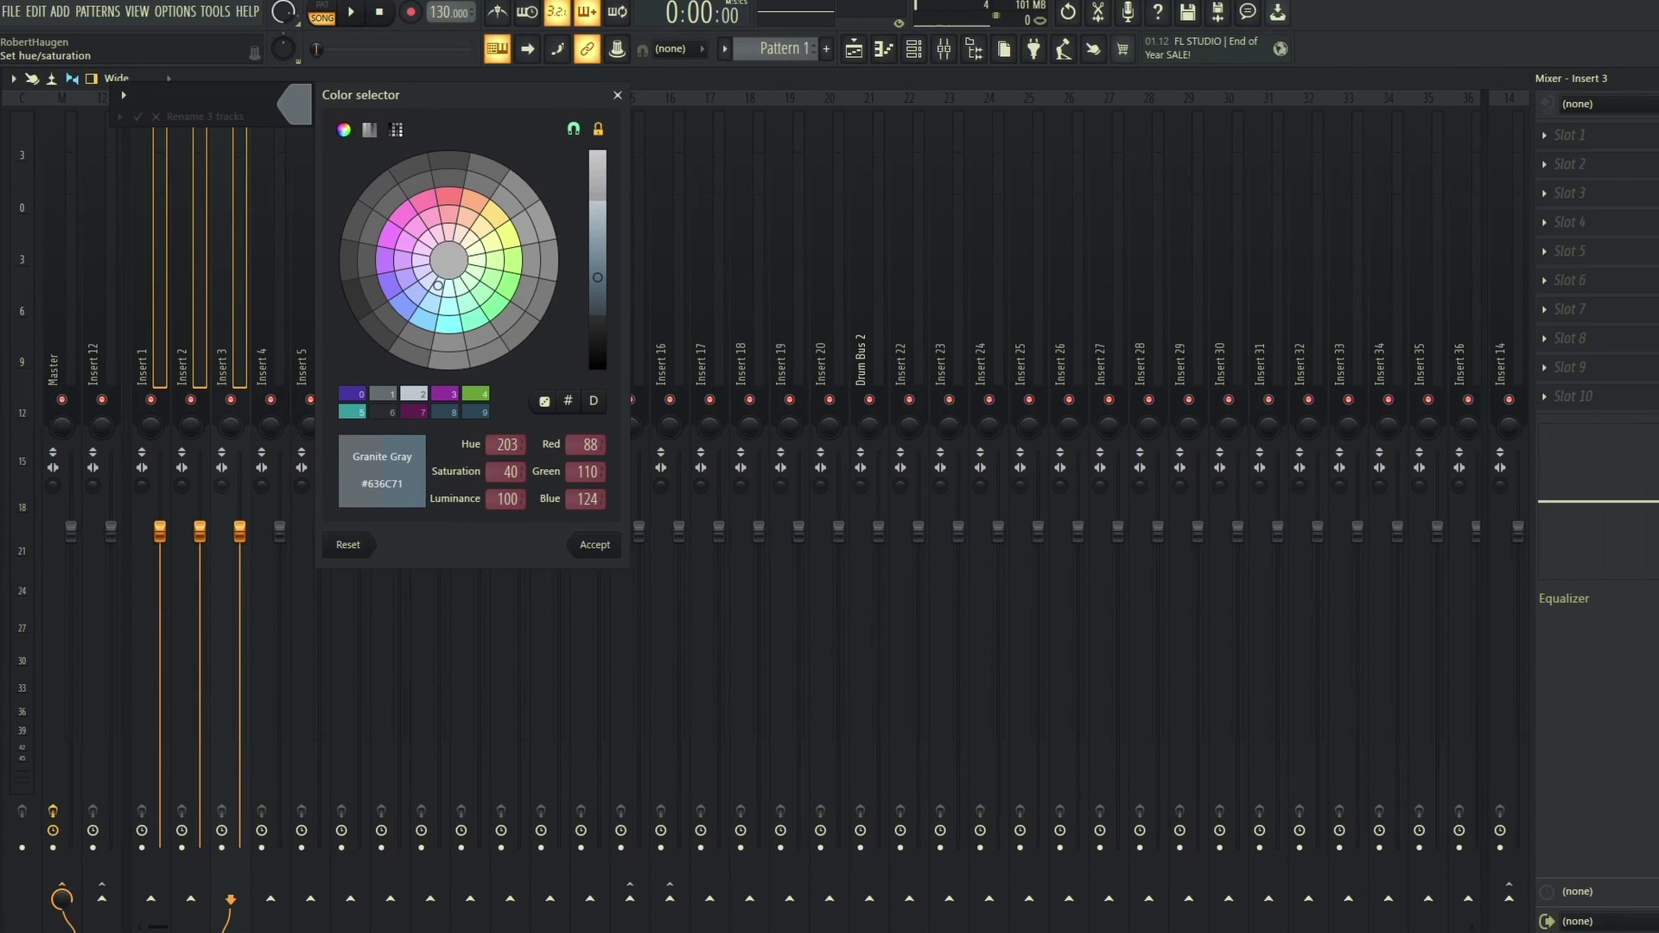
{"action": "left_click_drag", "start_coordinate": [439, 285], "coordinate": [389, 284]}
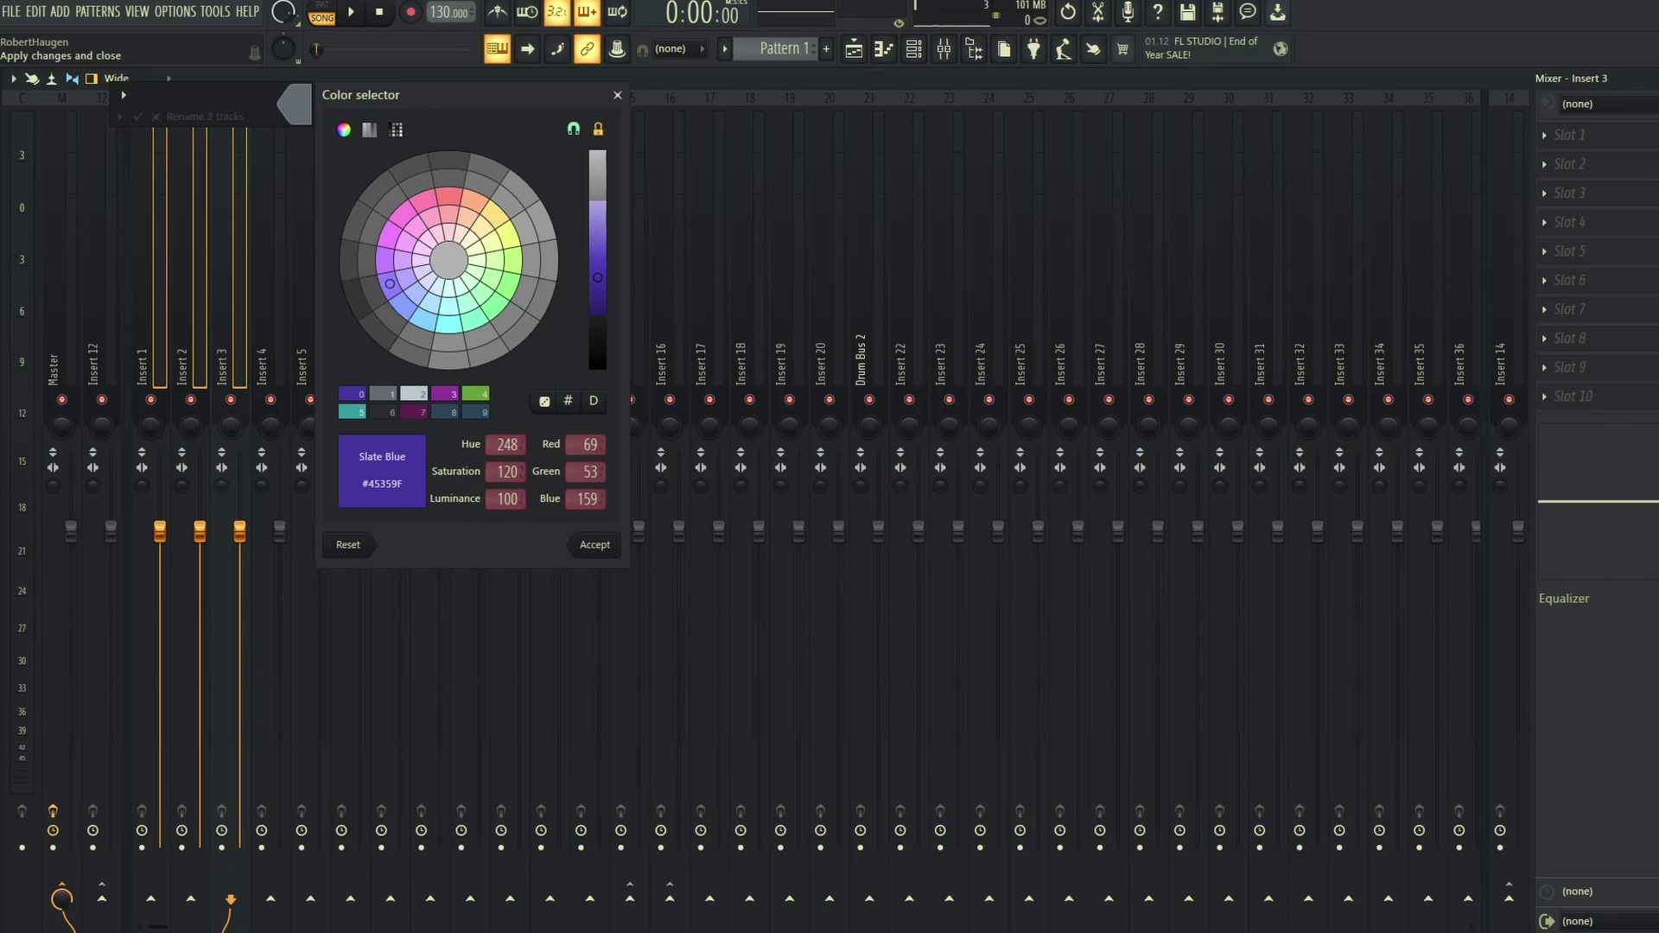
{"action": "left_click", "coordinate": [595, 544]}
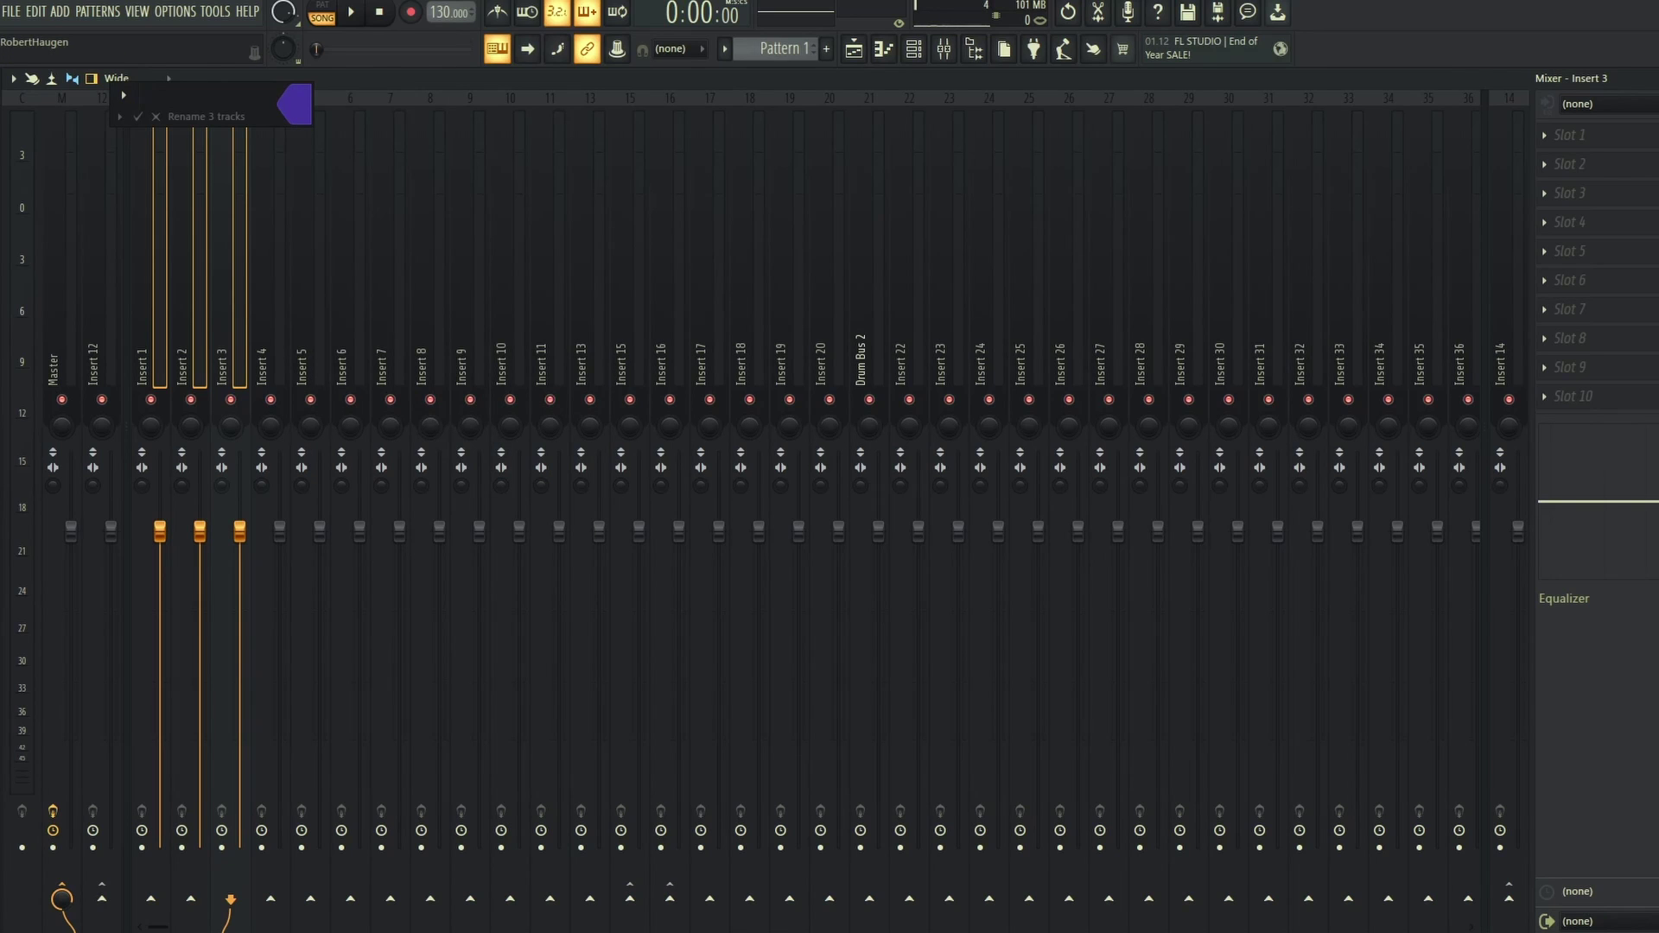
{"action": "key", "text": "Return"}
Rename the three selected drum mixer tracks as 808 Kick.
{"action": "right_click", "coordinate": [169, 94]}
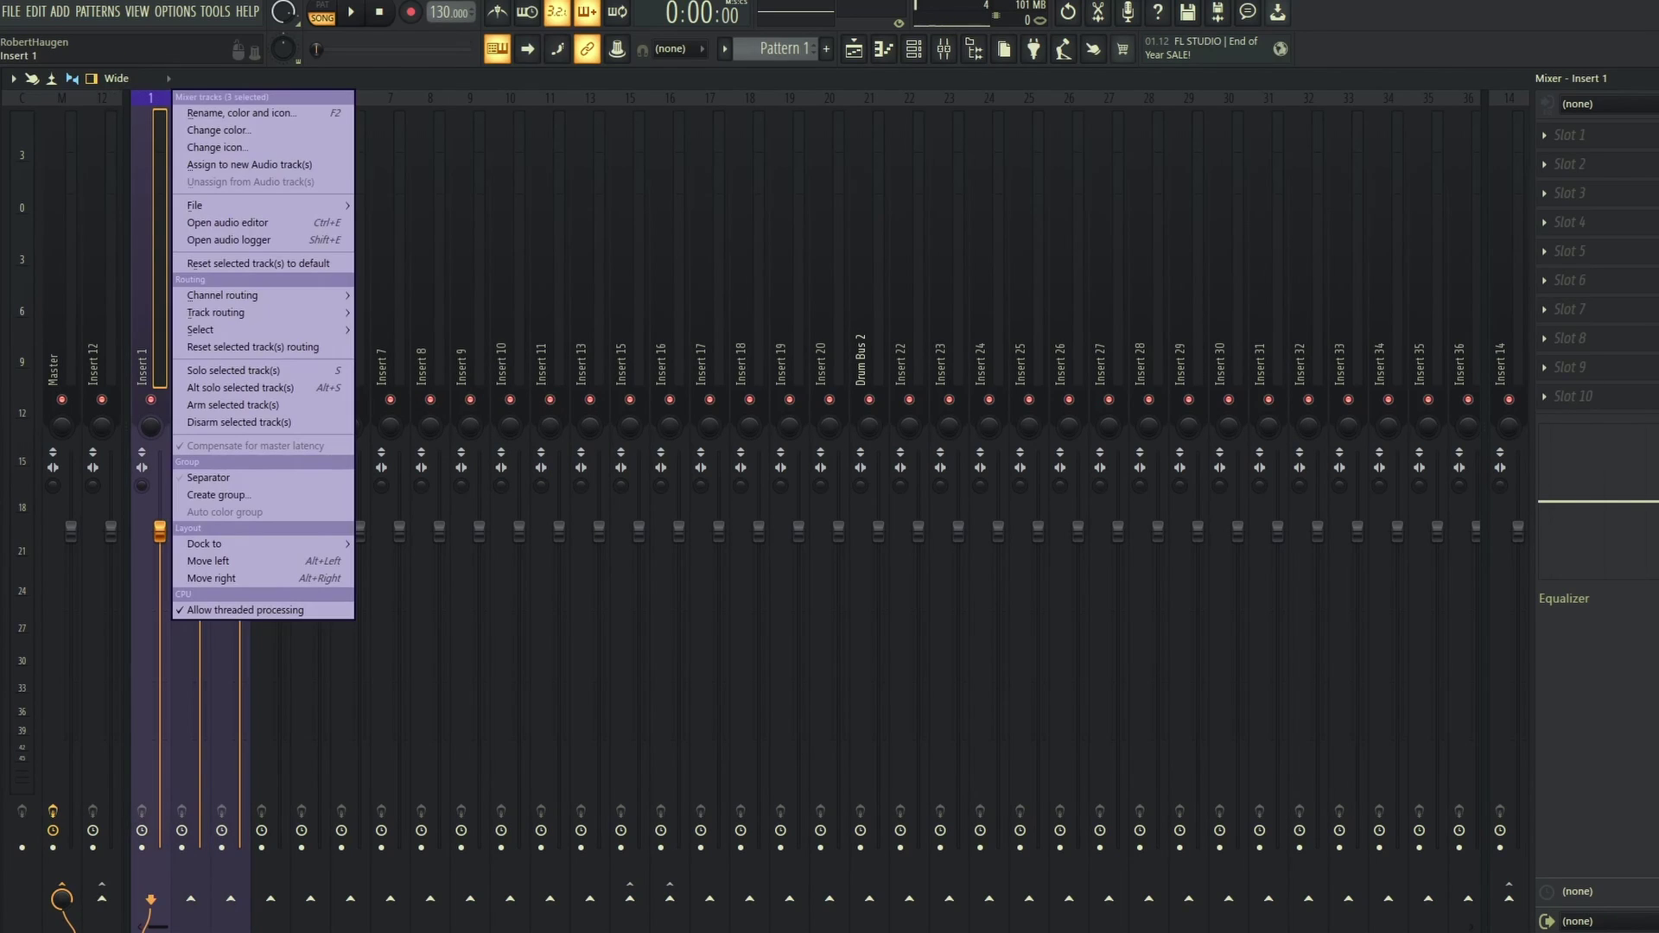
{"action": "left_click", "coordinate": [242, 114]}
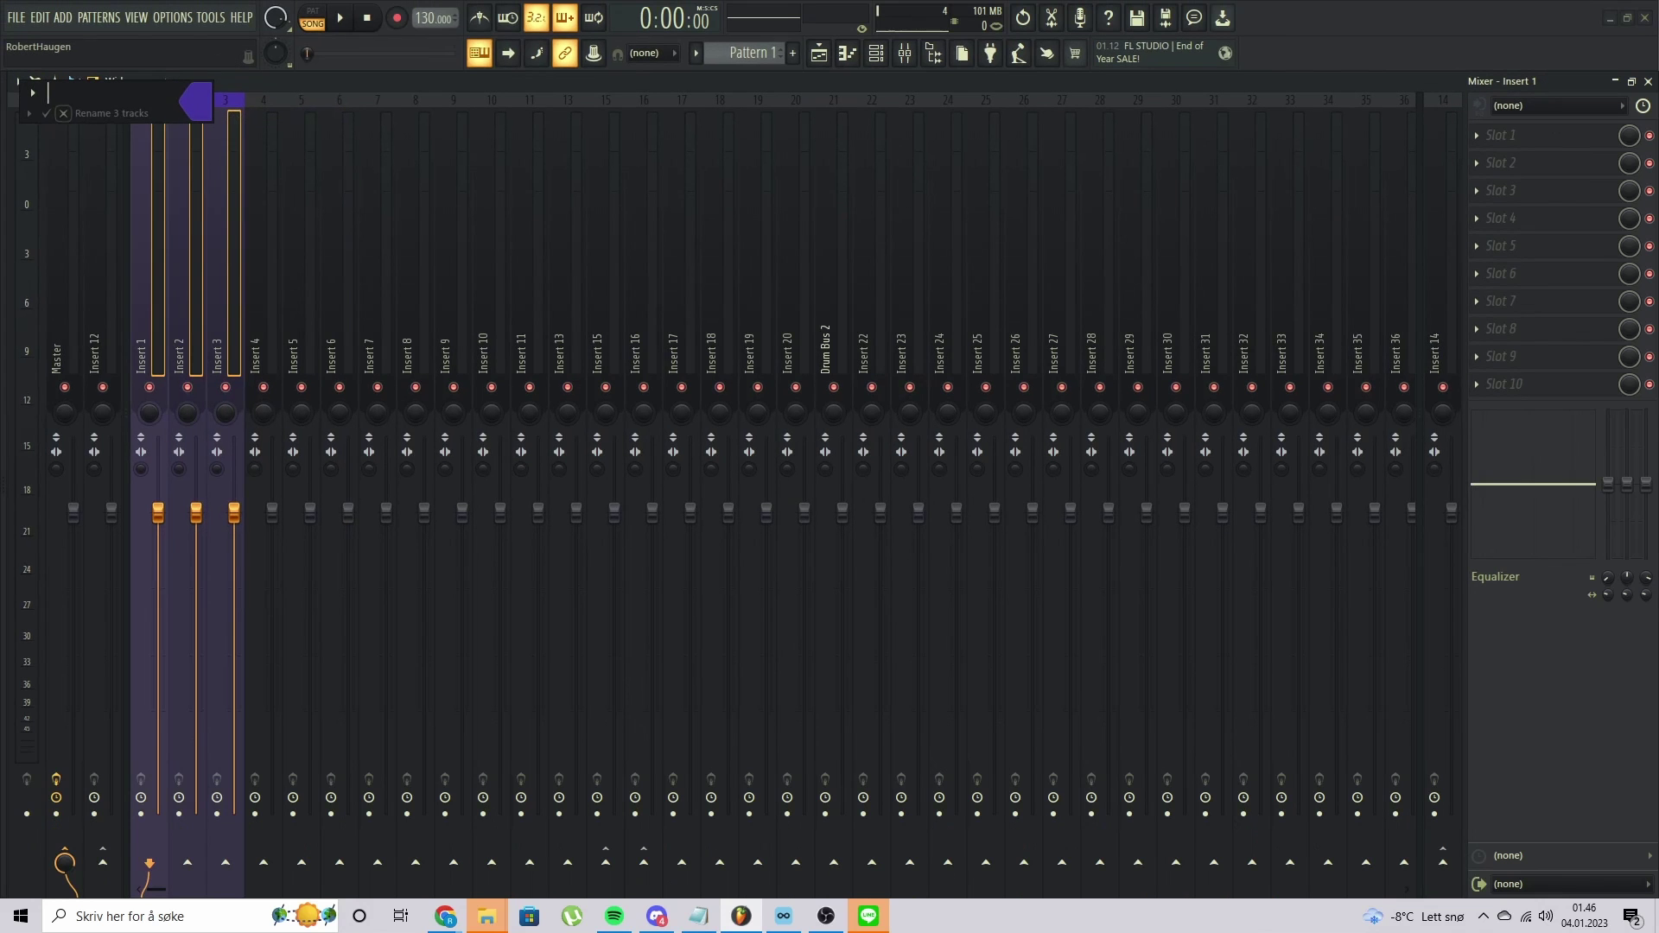
{"action": "type", "text": "808 Kick"}
{"action": "key", "text": "Return"}
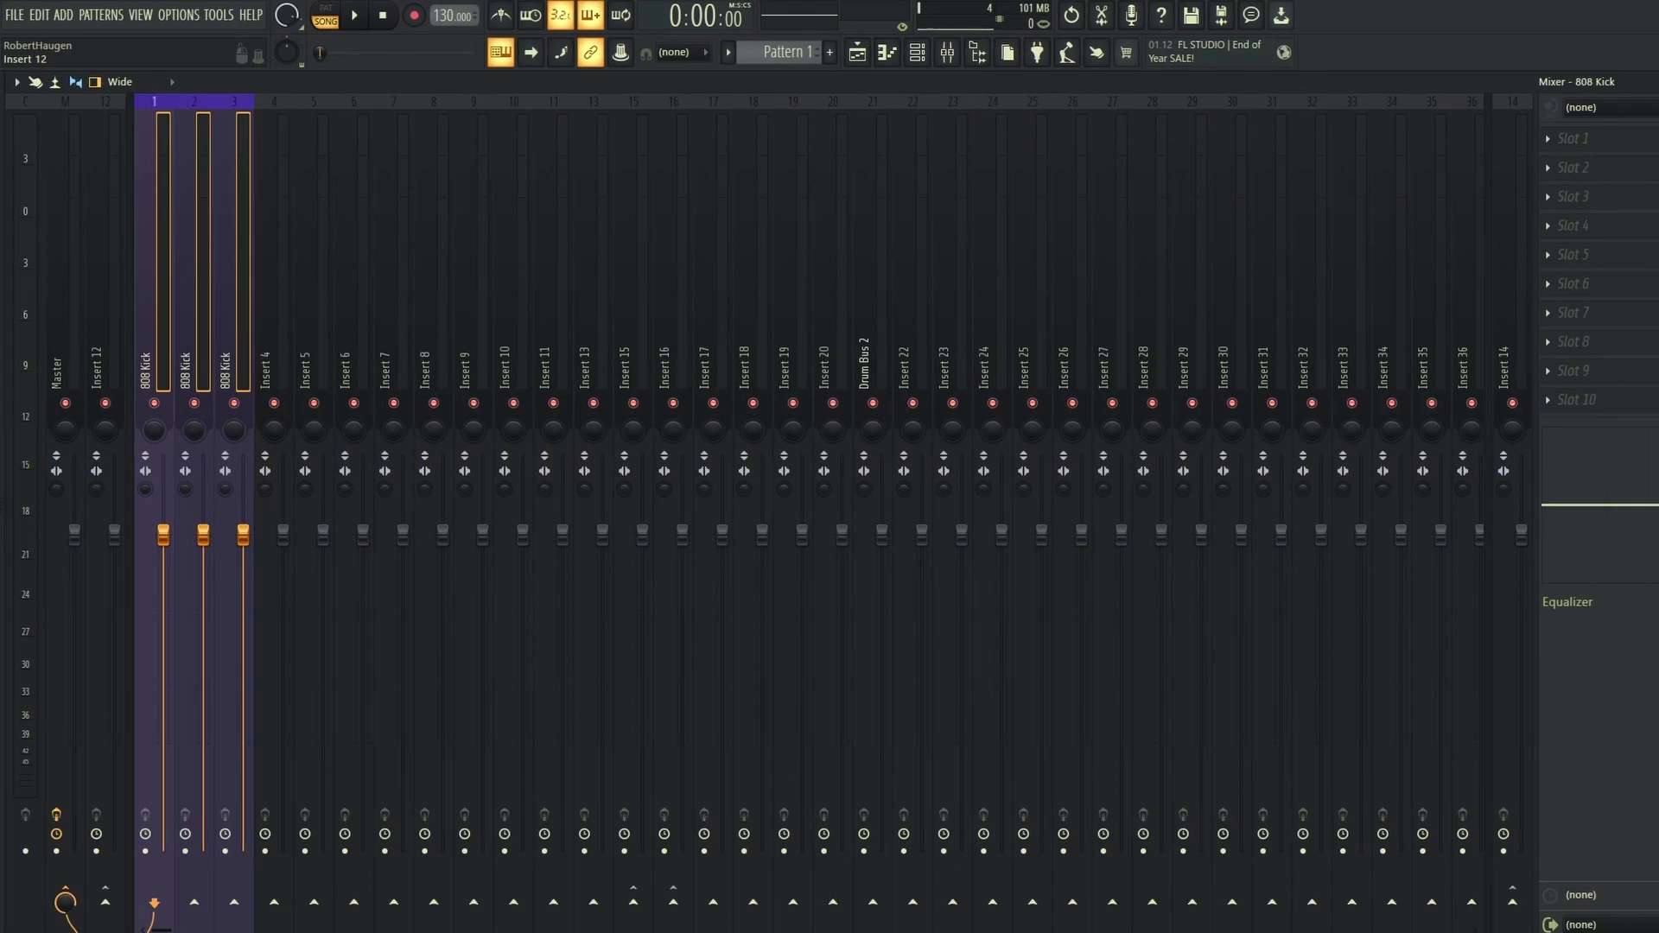
Check the channel rack for the second drum's name and rename mixer track 2 as 808 Clap.
{"action": "left_click", "coordinate": [195, 257]}
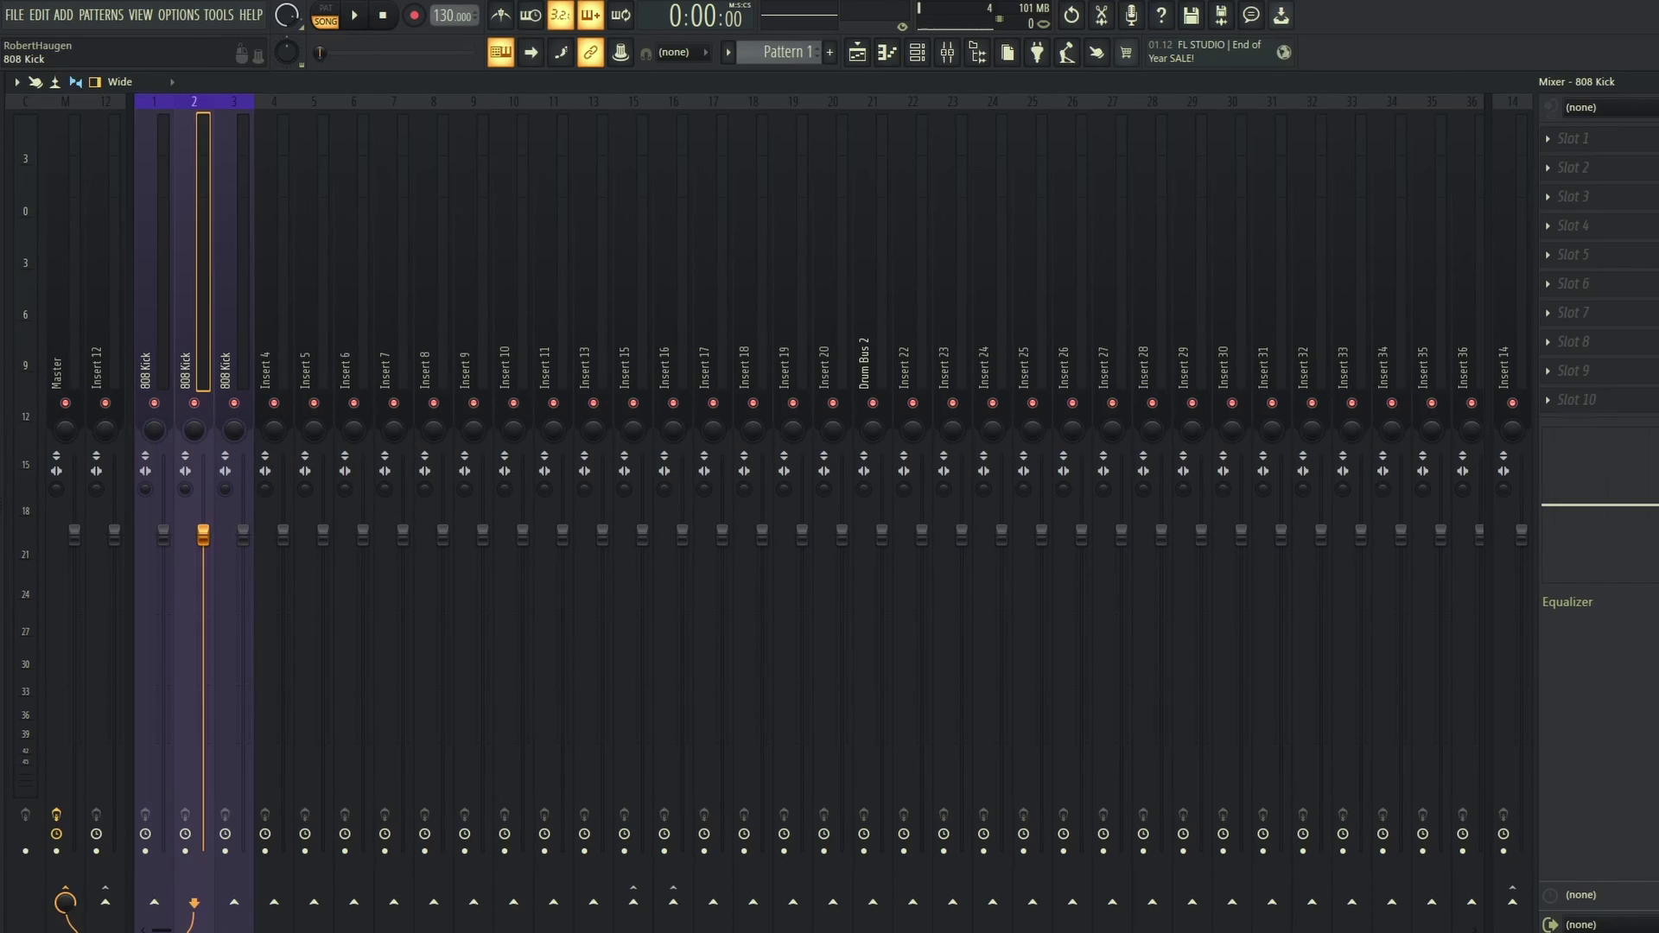
{"action": "left_click", "coordinate": [917, 52]}
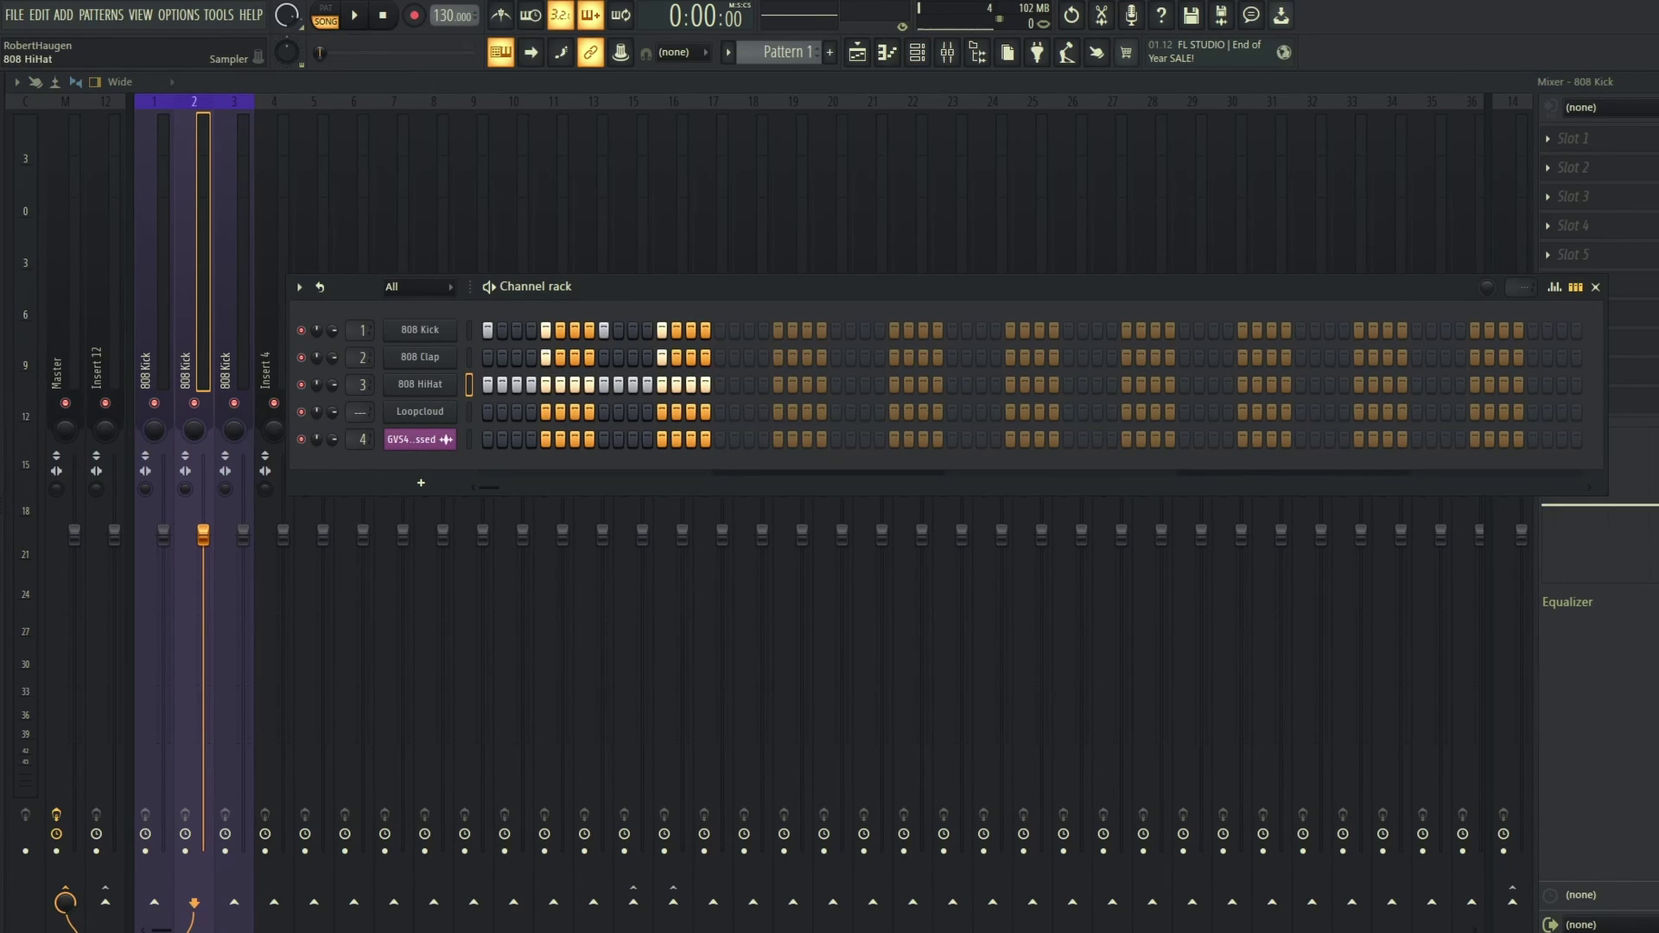
{"action": "key", "text": "F6"}
{"action": "right_click", "coordinate": [194, 190]}
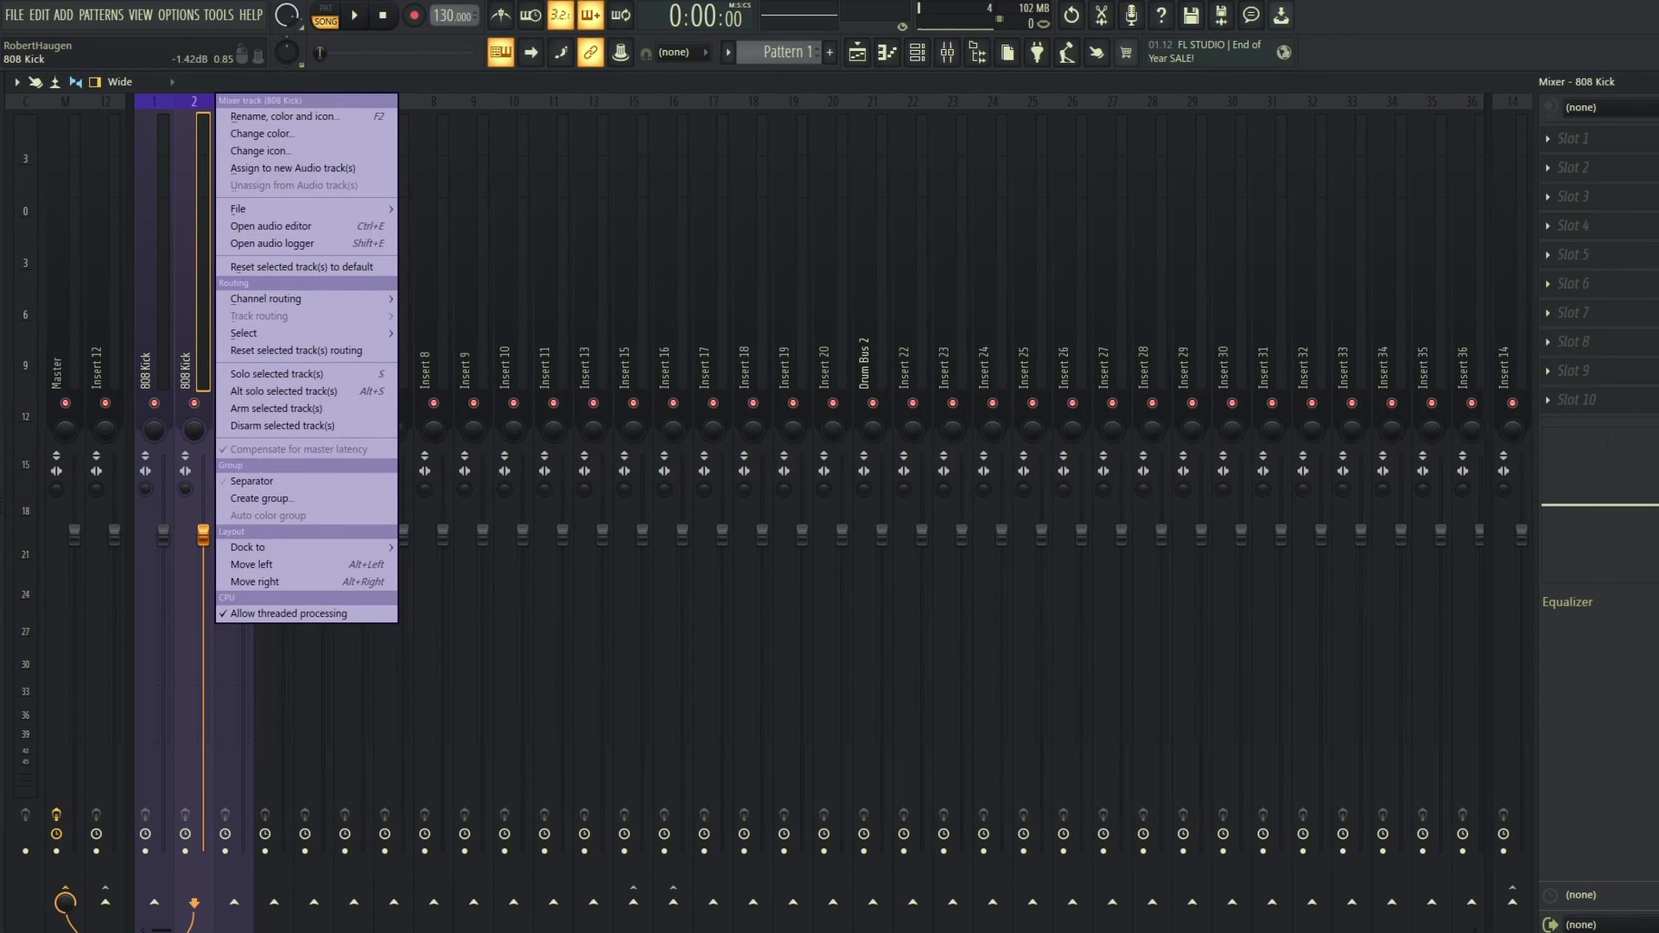
{"action": "left_click", "coordinate": [285, 116]}
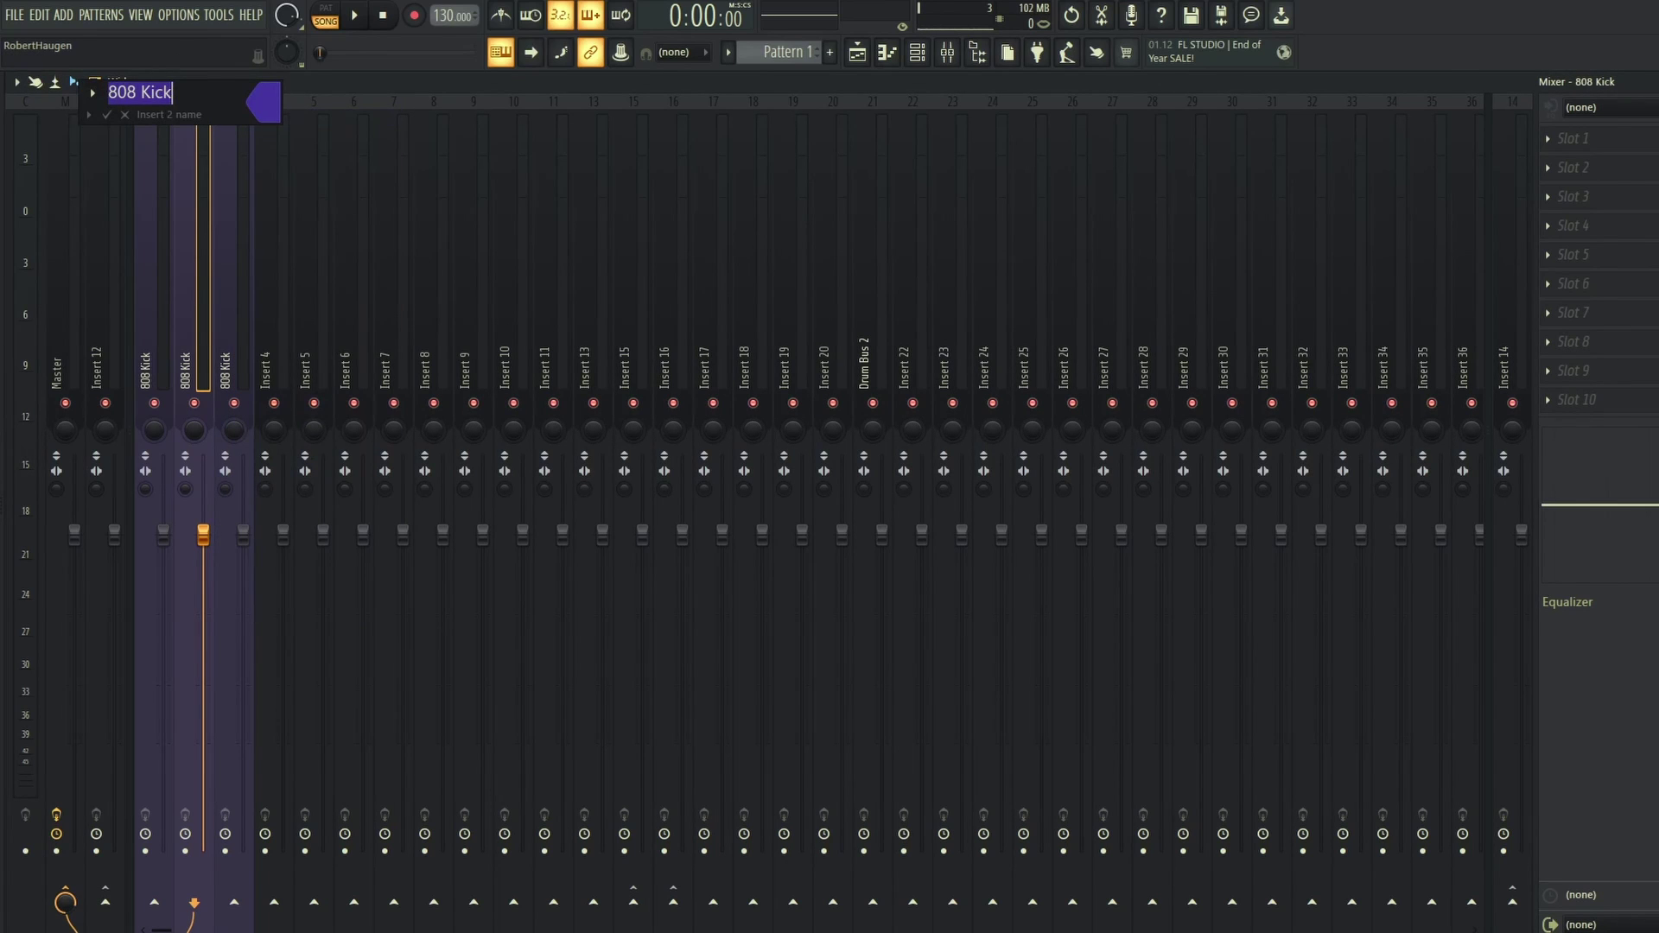
{"action": "double_click", "coordinate": [153, 93]}
{"action": "type", "text": "Clap"}
{"action": "key", "text": "Return"}
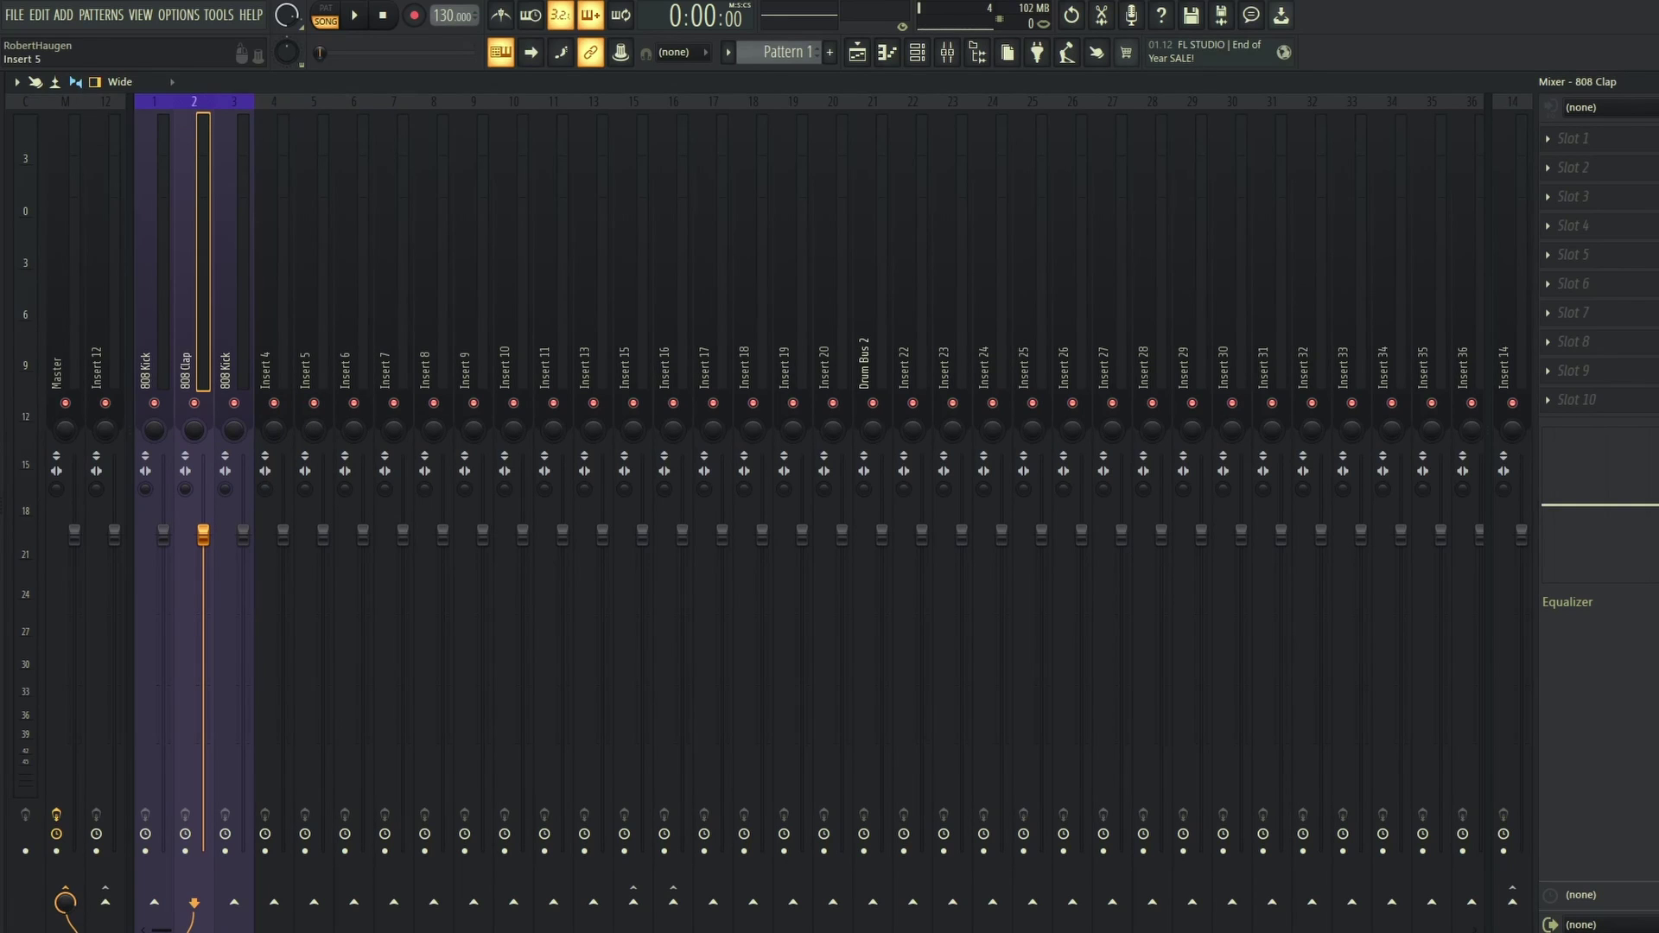
Rename mixer track 3 as 808 Hihat.
{"action": "right_click", "coordinate": [233, 225]}
{"action": "left_click", "coordinate": [303, 116]}
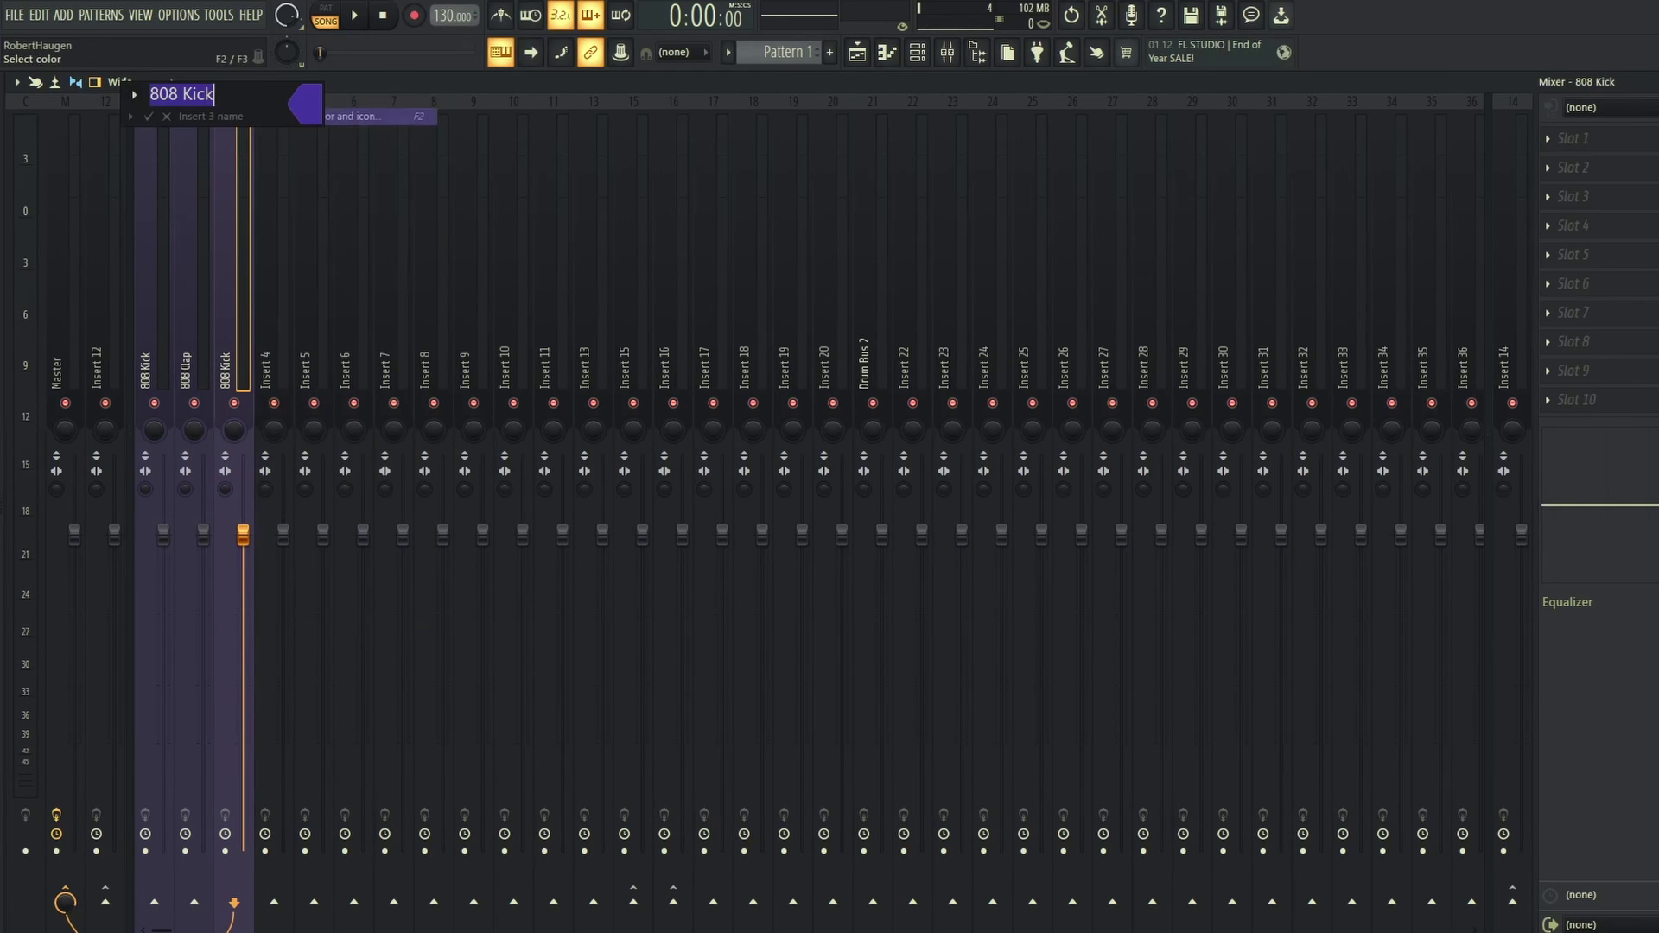
{"action": "key", "text": "Right"}
{"action": "key", "text": "ctrl+shift+Left"}
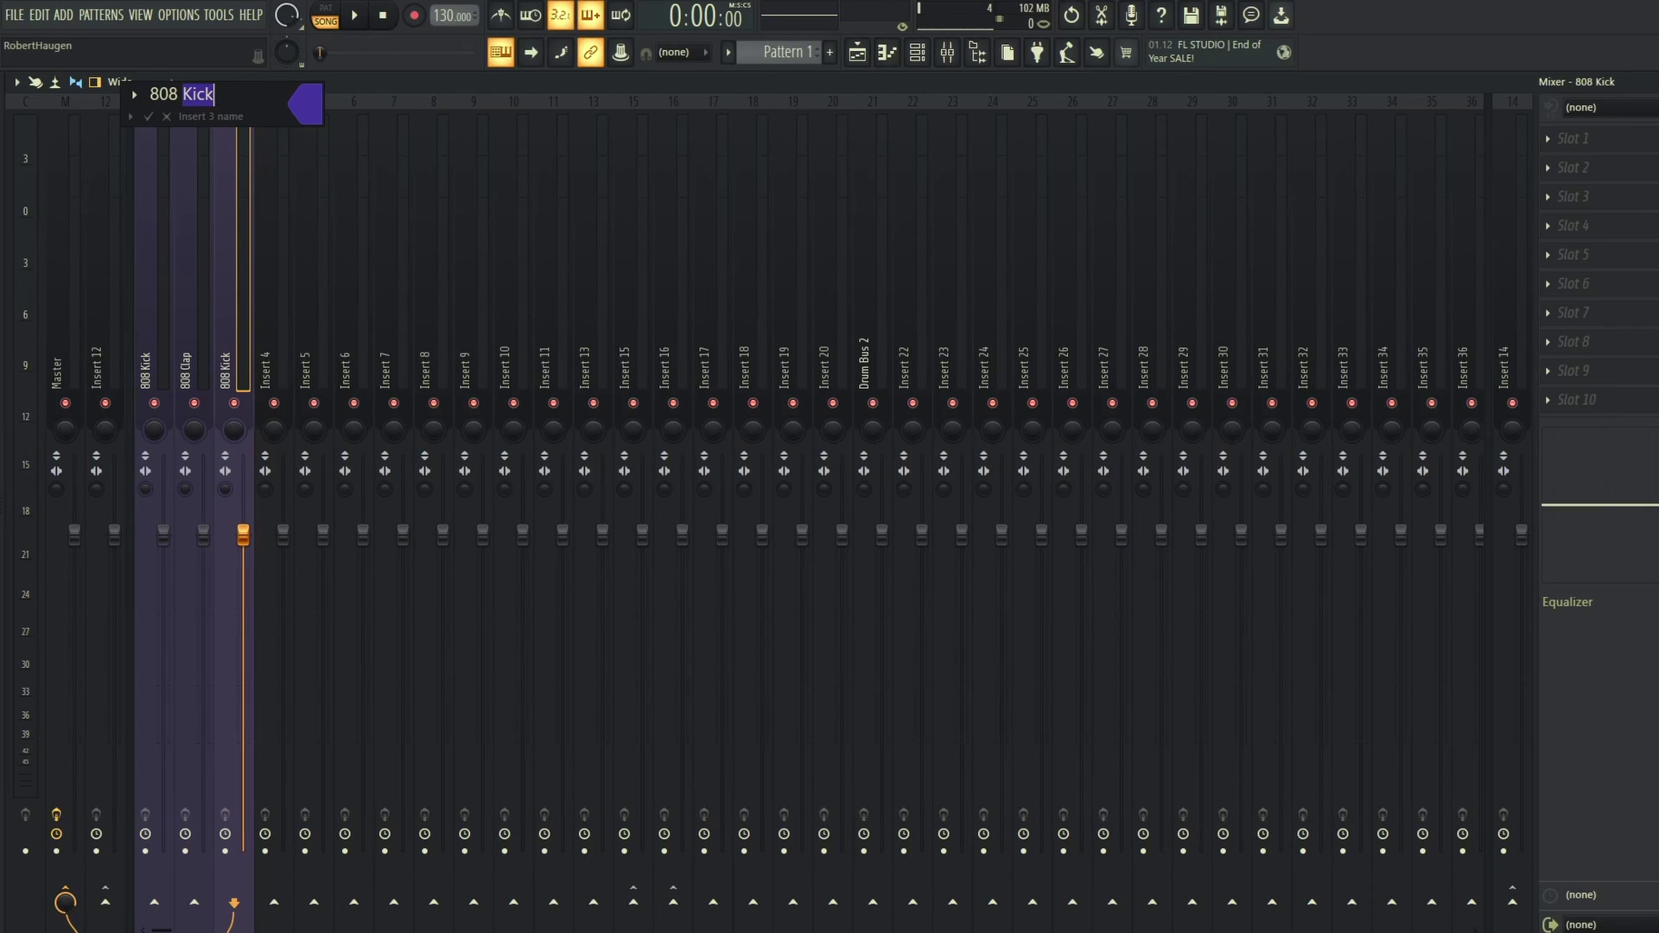
{"action": "type", "text": "Hihat"}
{"action": "key", "text": "Return"}
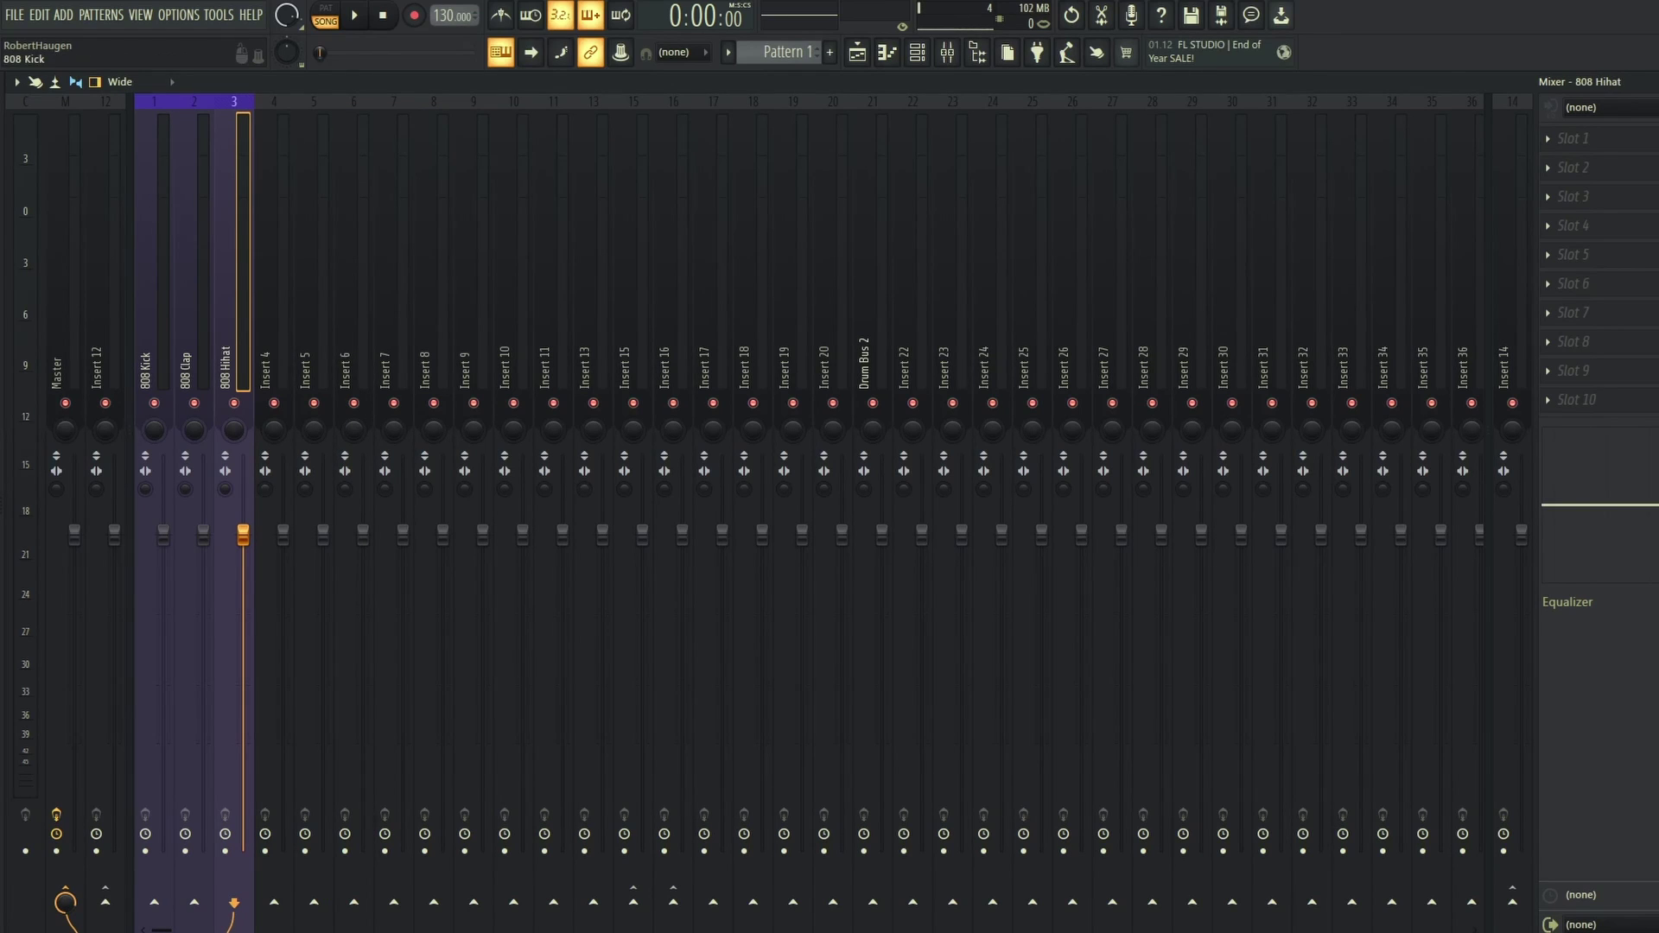
{"action": "left_click", "coordinate": [154, 363]}
{"action": "left_click", "coordinate": [194, 363]}
{"action": "left_click", "coordinate": [233, 363]}
{"action": "left_click", "coordinate": [153, 363]}
{"action": "left_click", "coordinate": [194, 256]}
{"action": "left_click", "coordinate": [234, 256]}
Color mixer track Insert 4 in olive green #679F35 and name it Vocal 1.
{"action": "left_click", "coordinate": [276, 256]}
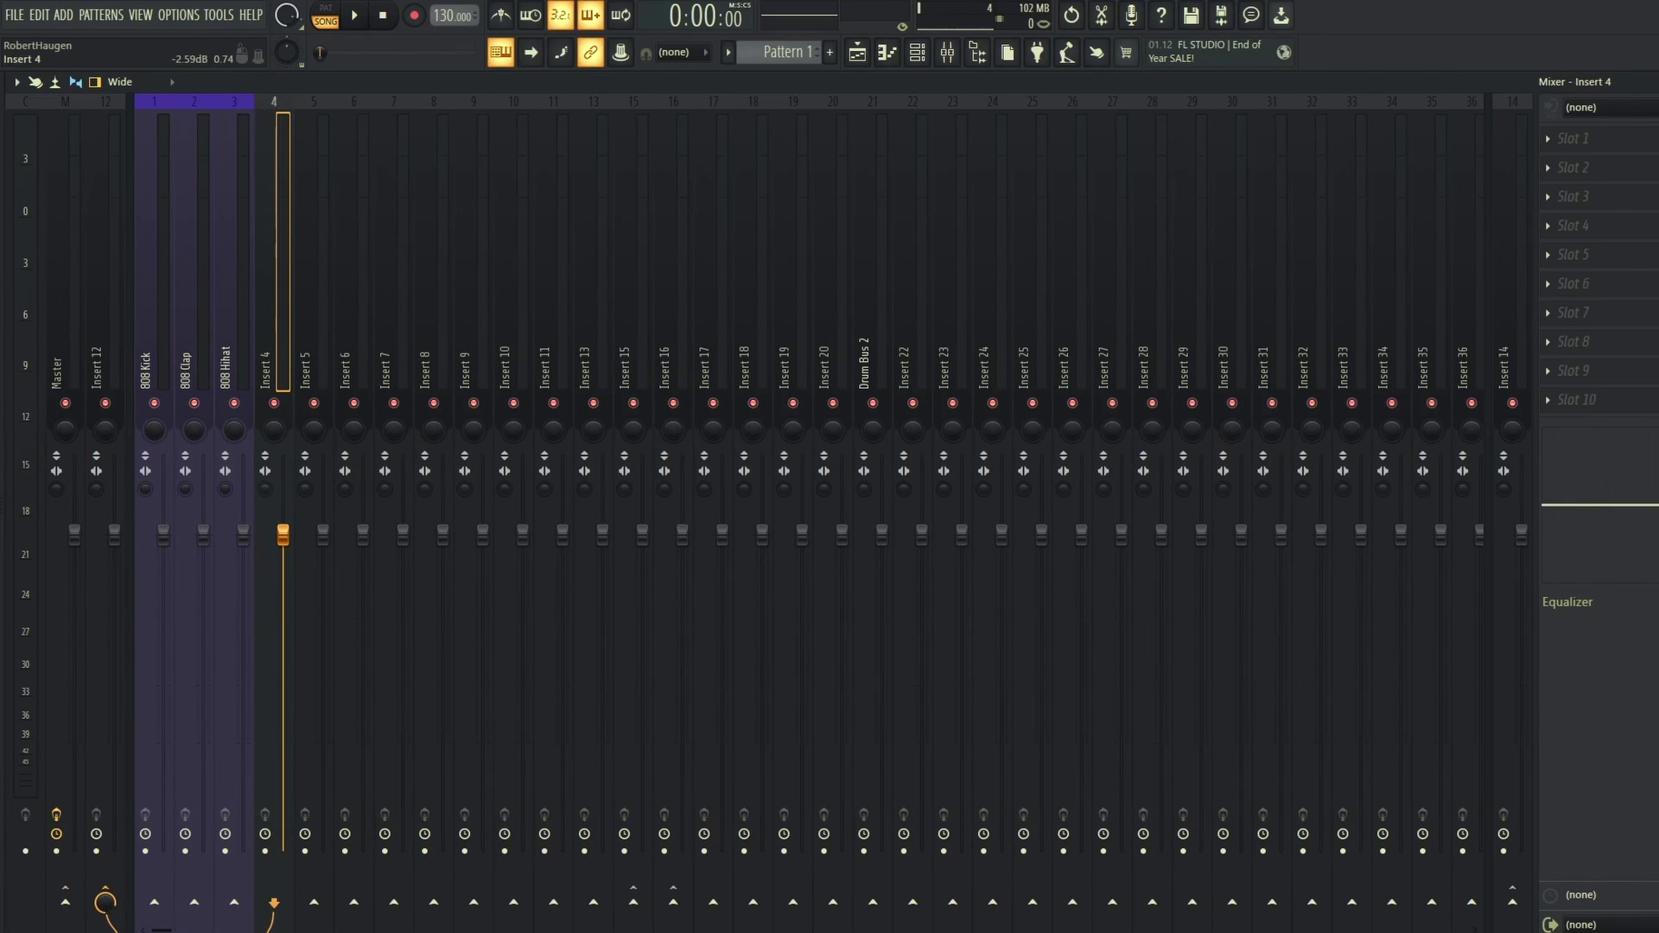
{"action": "right_click", "coordinate": [291, 95]}
{"action": "left_click", "coordinate": [346, 115]}
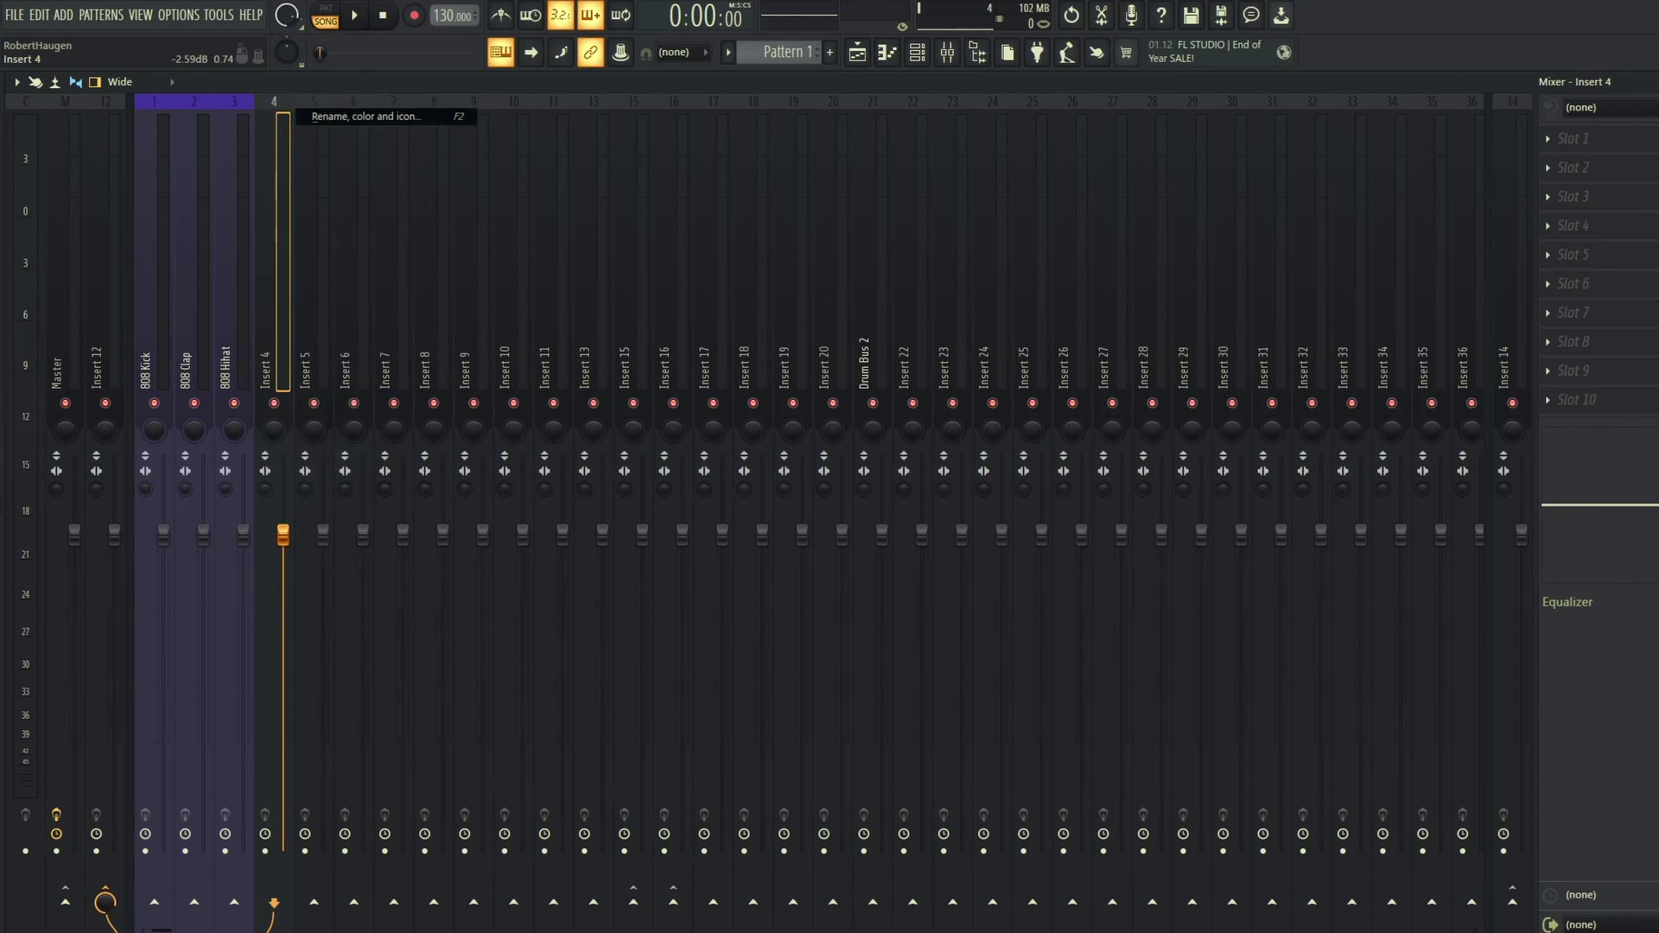
{"action": "left_click", "coordinate": [347, 105]}
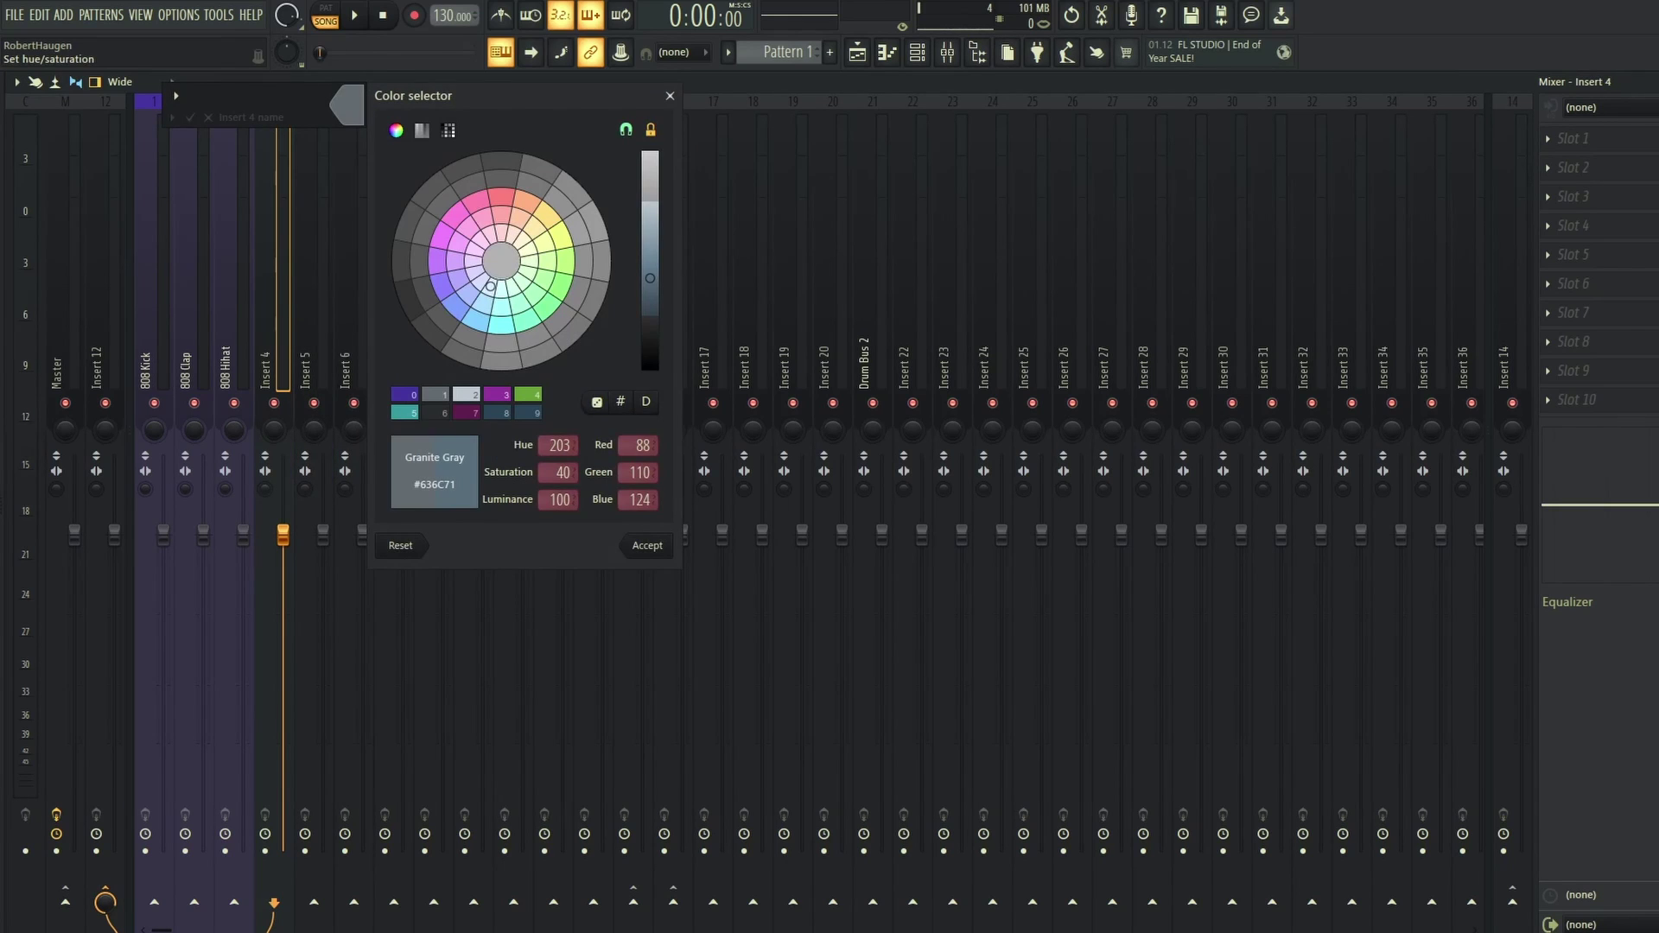
{"action": "left_click", "coordinate": [527, 394]}
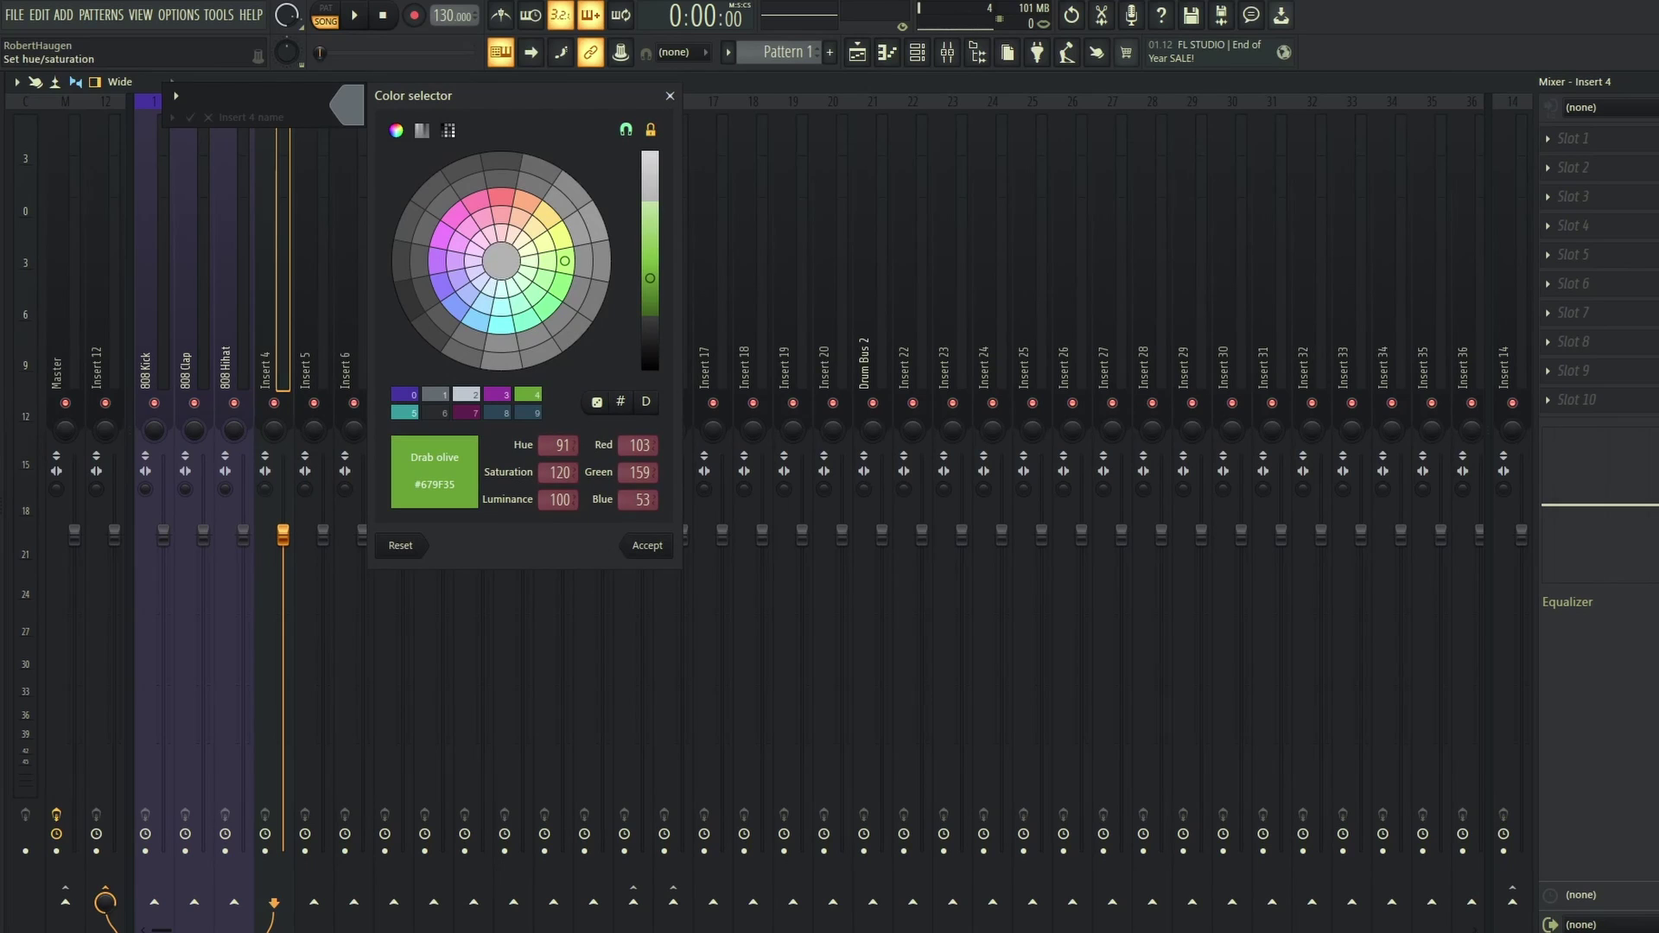
{"action": "left_click", "coordinate": [645, 545]}
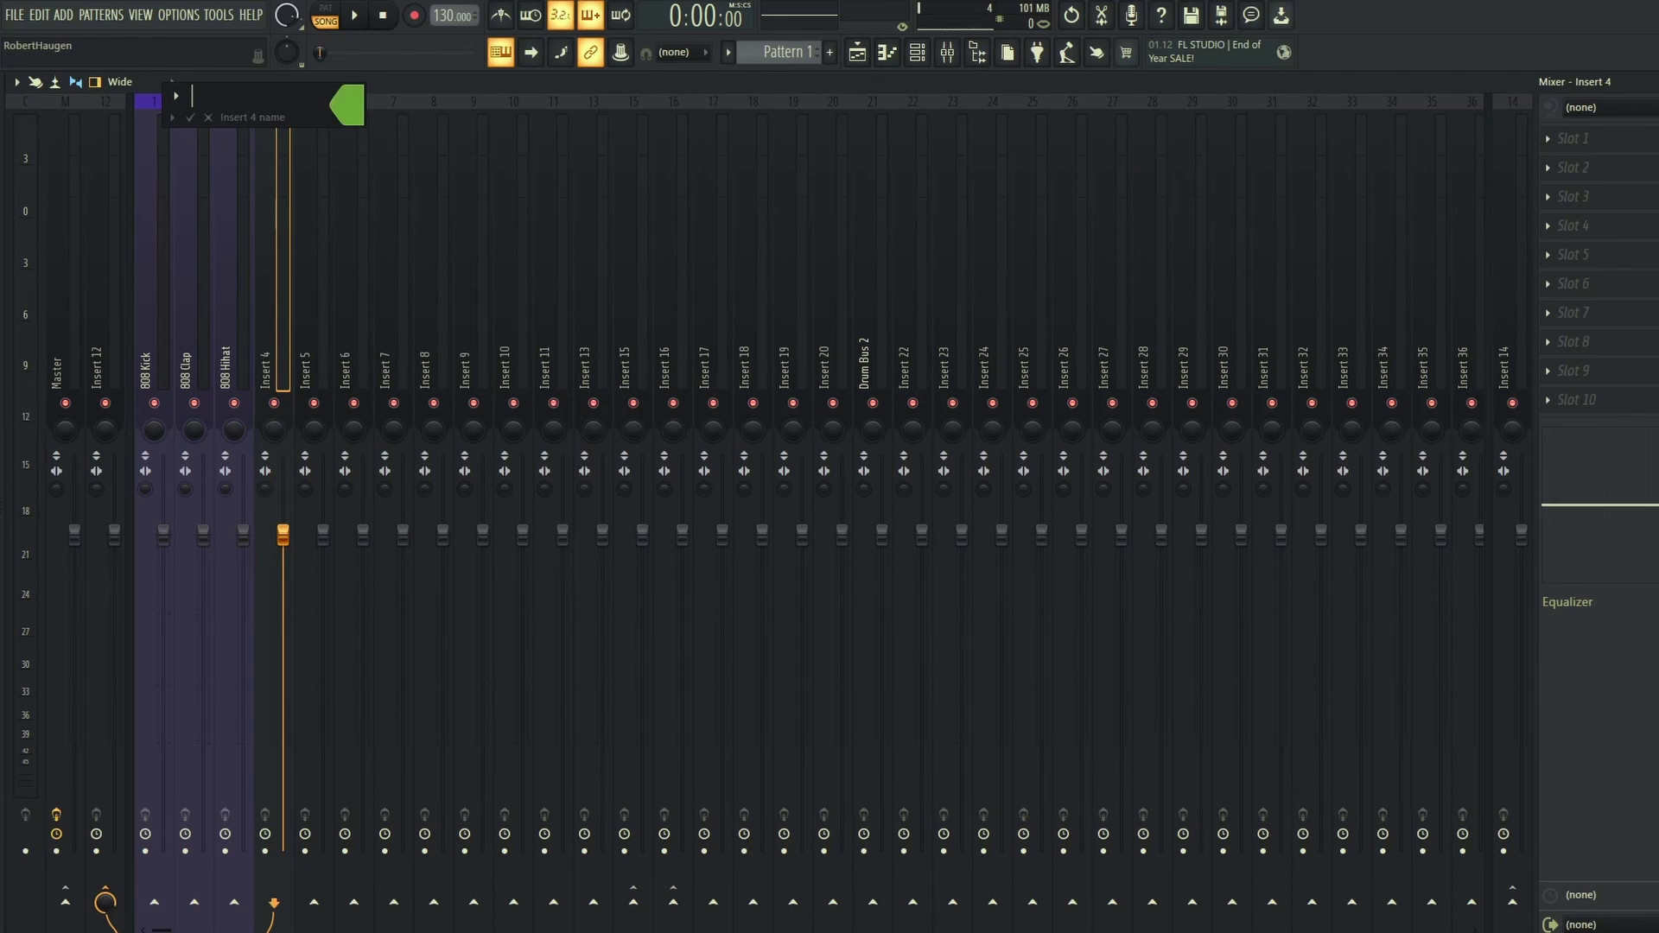
{"action": "type", "text": "Vocal 1"}
{"action": "key", "text": "Return"}
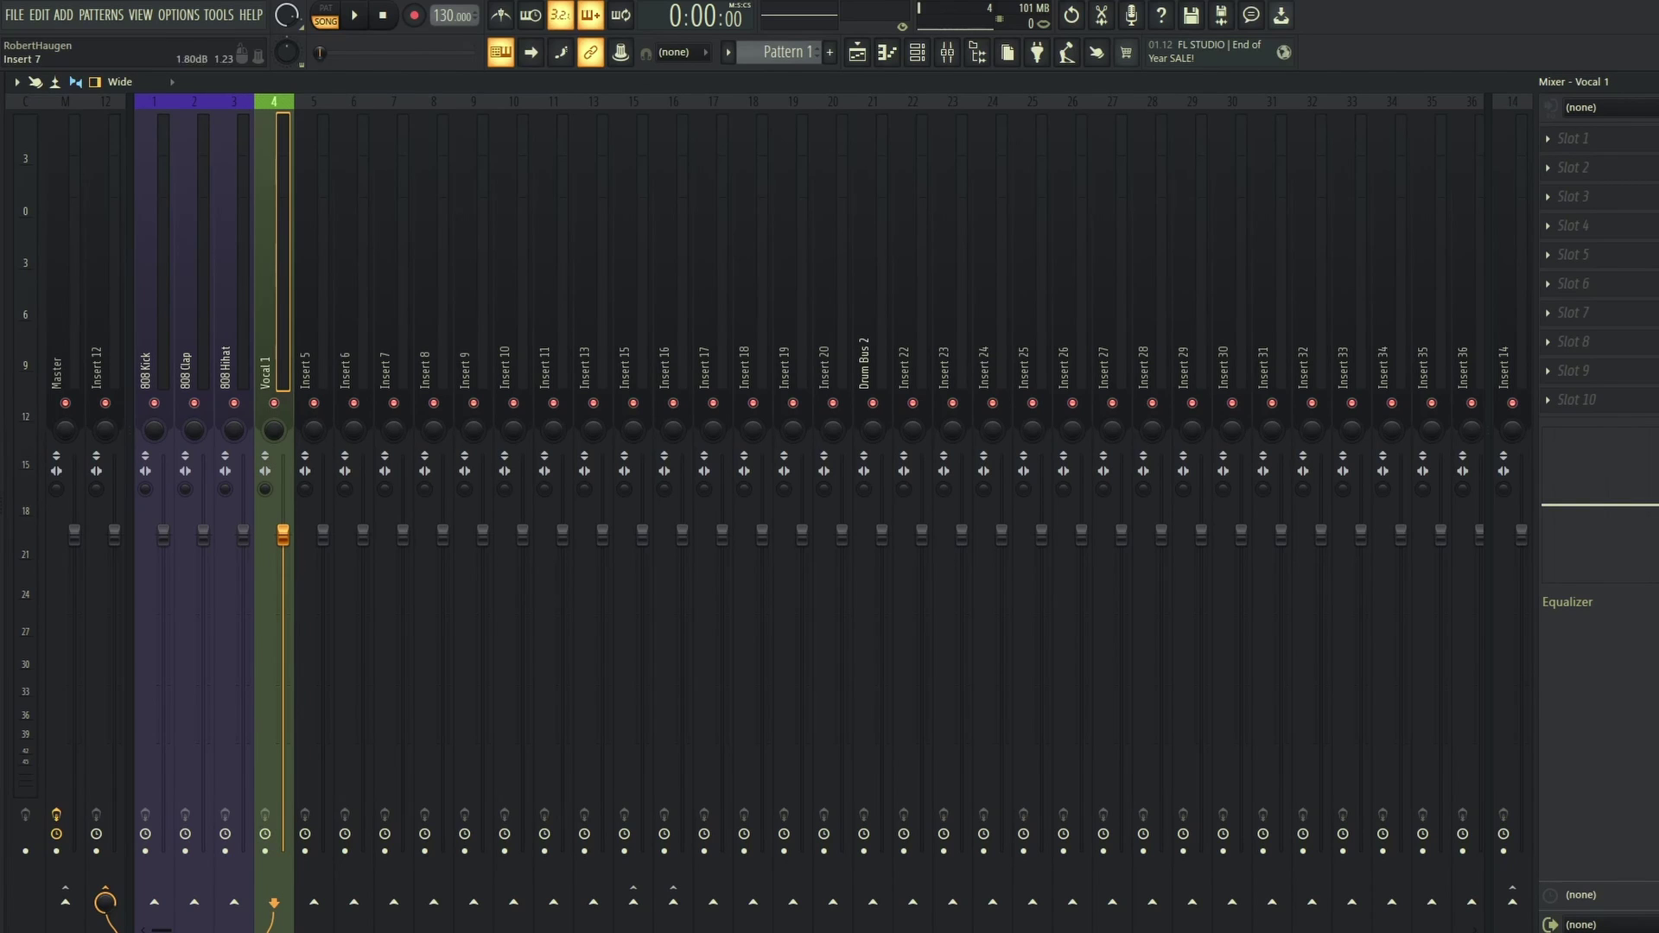
Rename the empty mixer track Insert 8 as BUS Drums.
{"action": "left_click", "coordinate": [437, 182]}
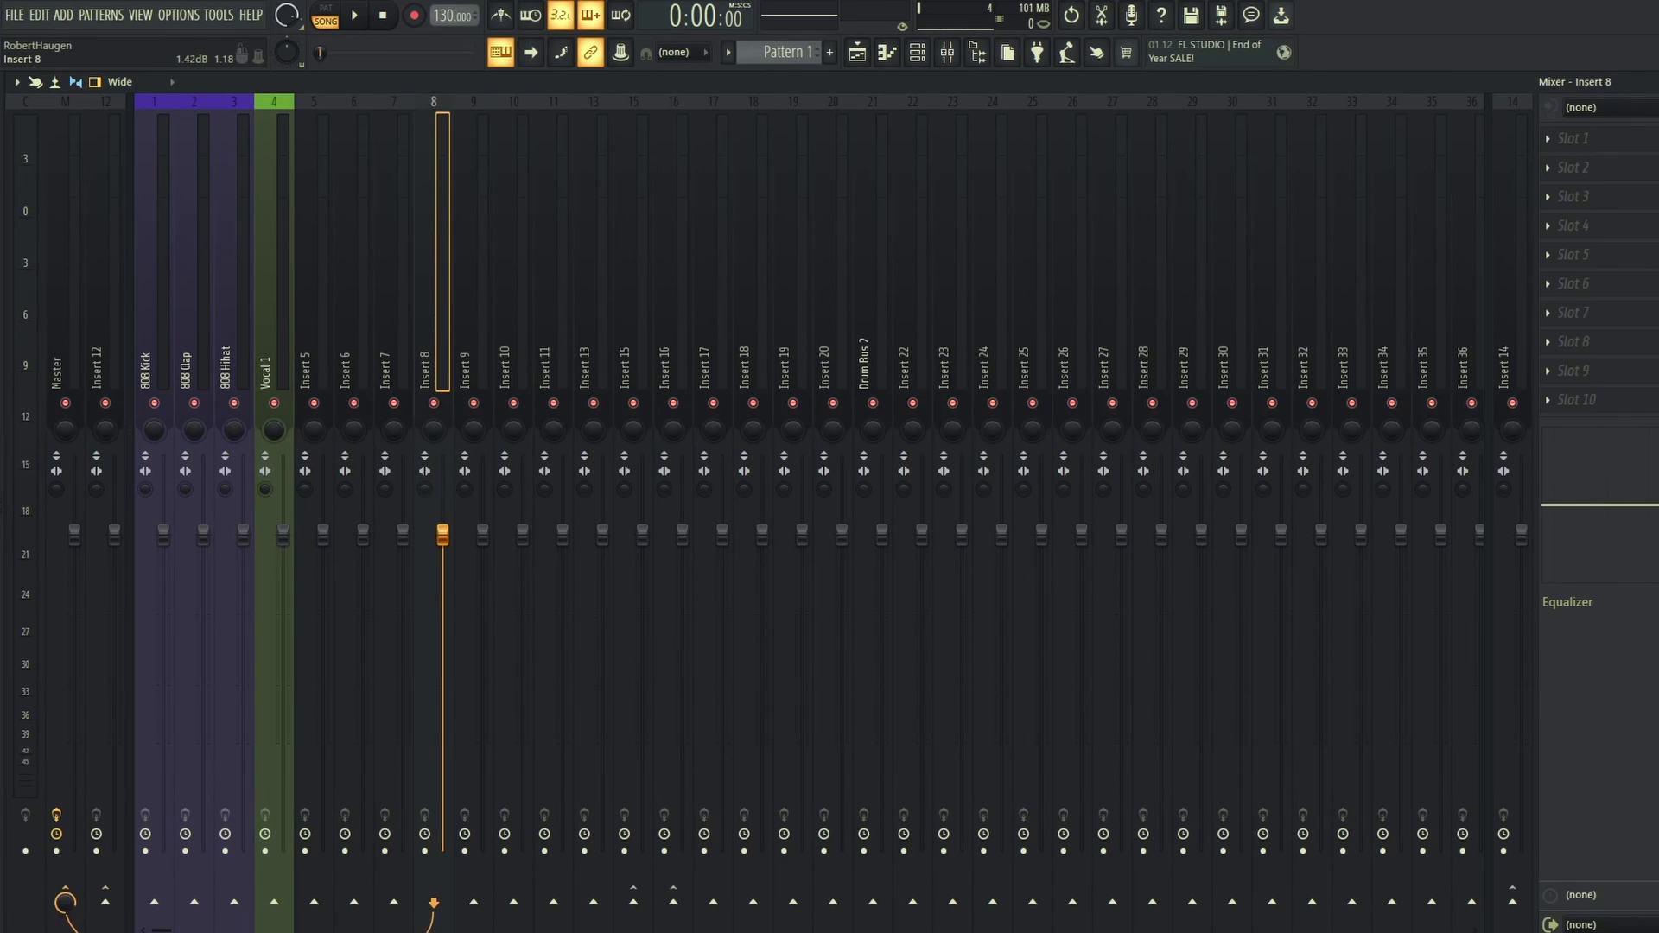
{"action": "left_click", "coordinate": [431, 211]}
{"action": "right_click", "coordinate": [431, 211]}
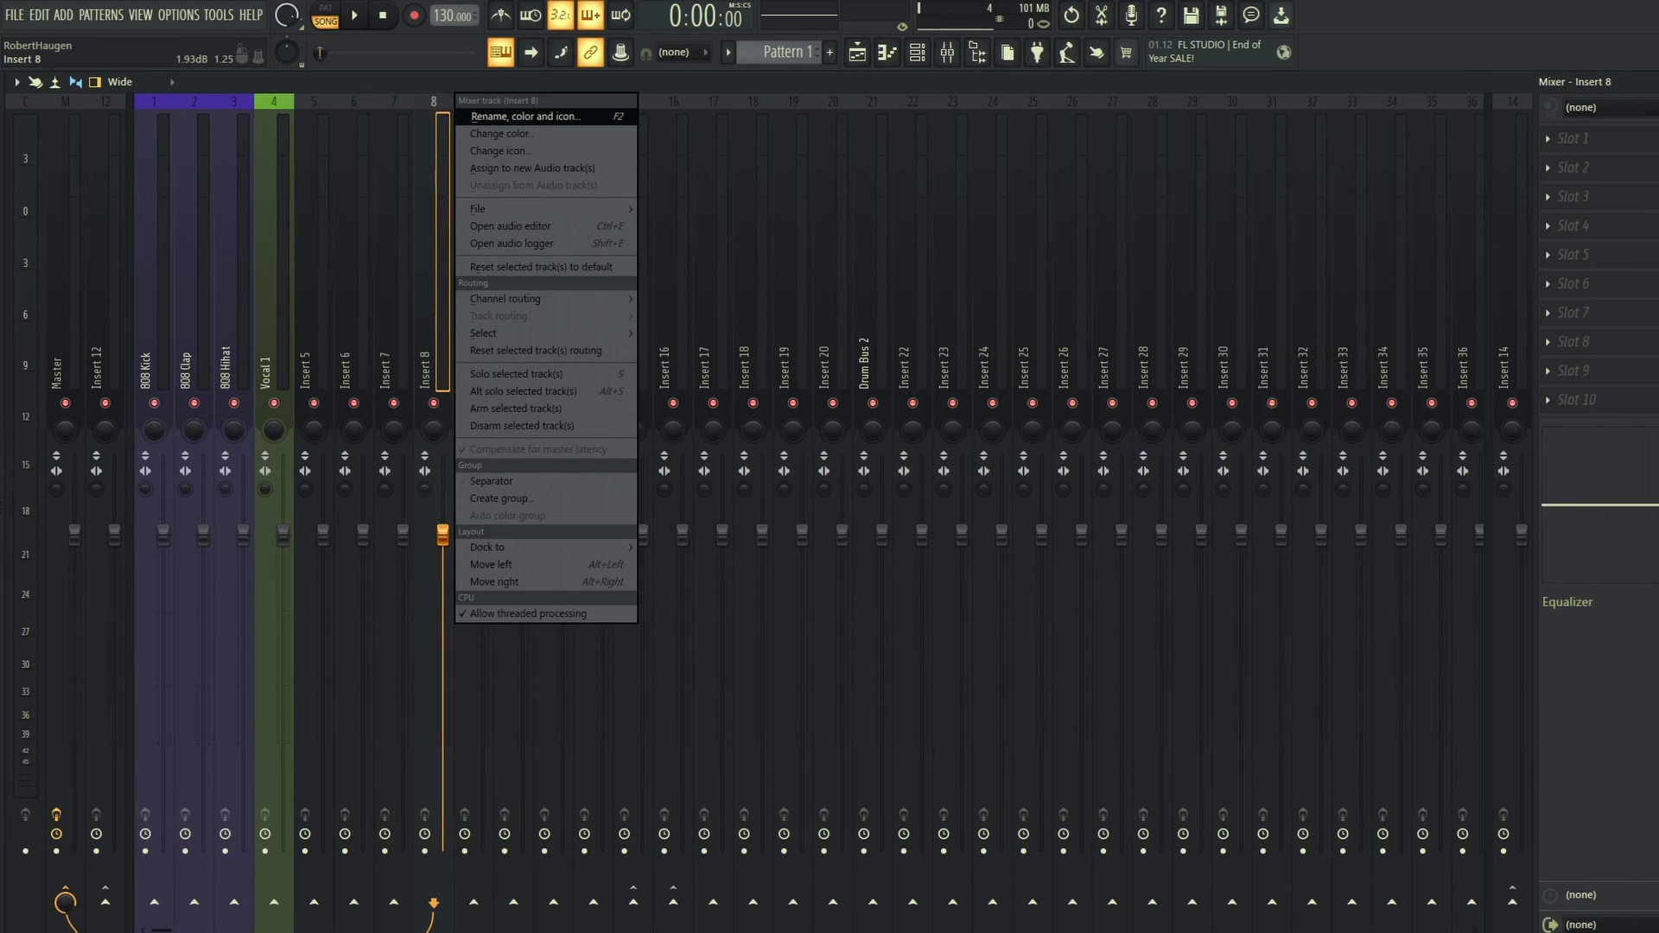
{"action": "left_click", "coordinate": [519, 116]}
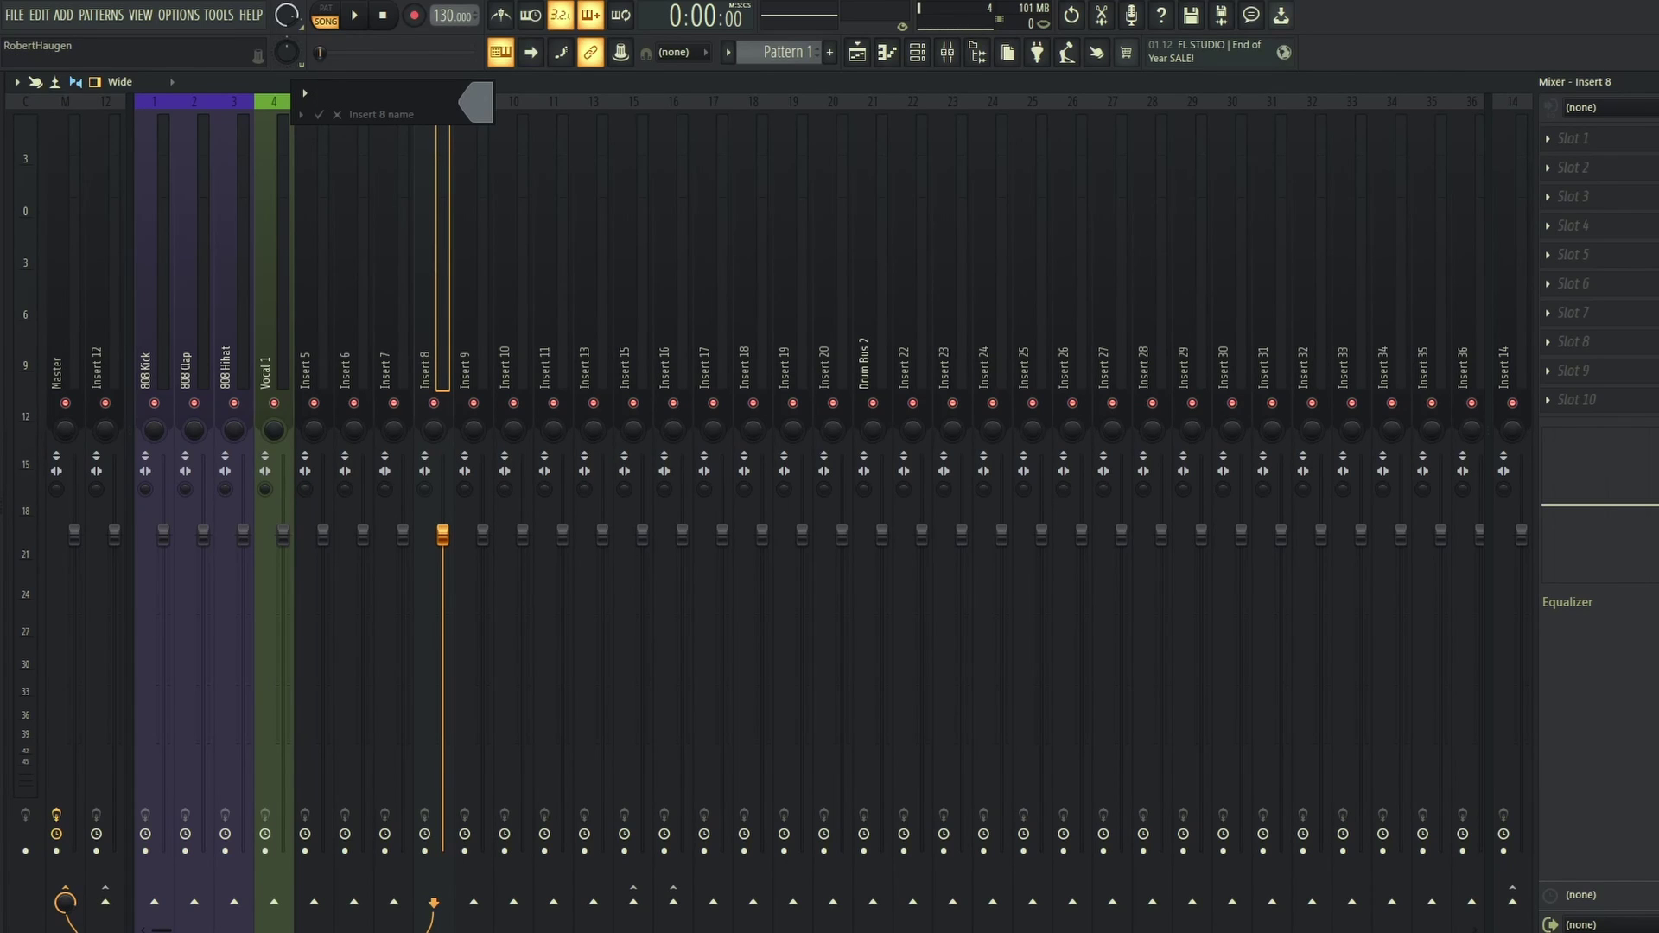
{"action": "type", "text": "BUS Drums"}
{"action": "key", "text": "Return"}
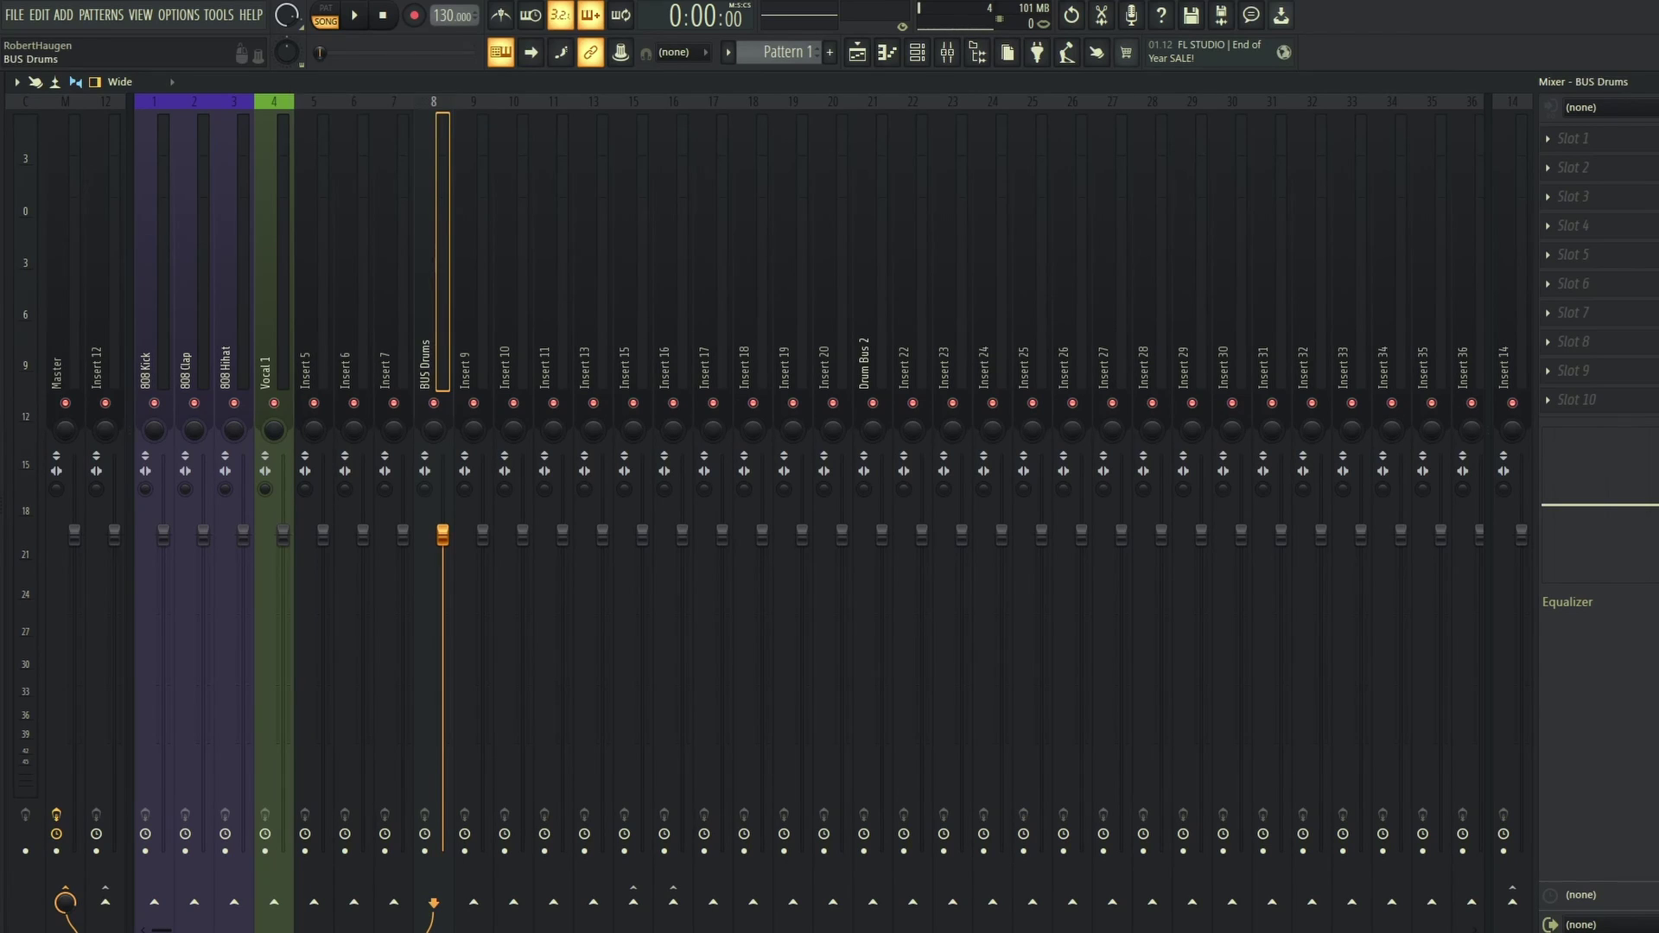
Color the BUS Drums mixer track in silver #BBC6CE.
{"action": "right_click", "coordinate": [436, 264]}
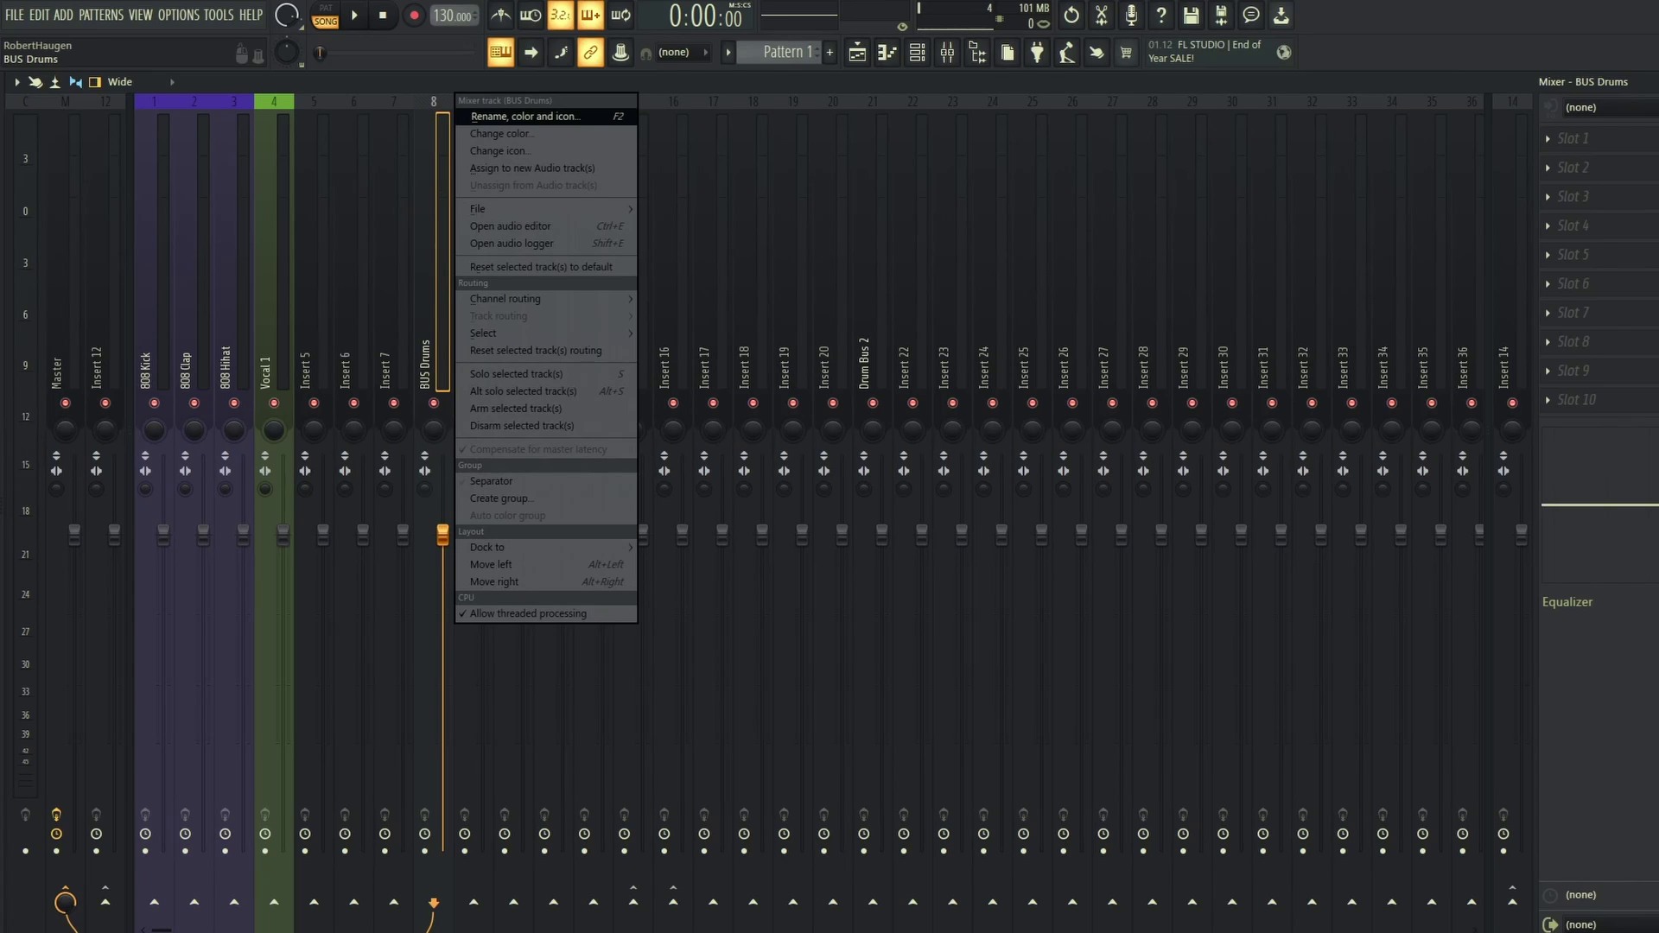
{"action": "left_click", "coordinate": [484, 116]}
{"action": "left_click", "coordinate": [475, 93]}
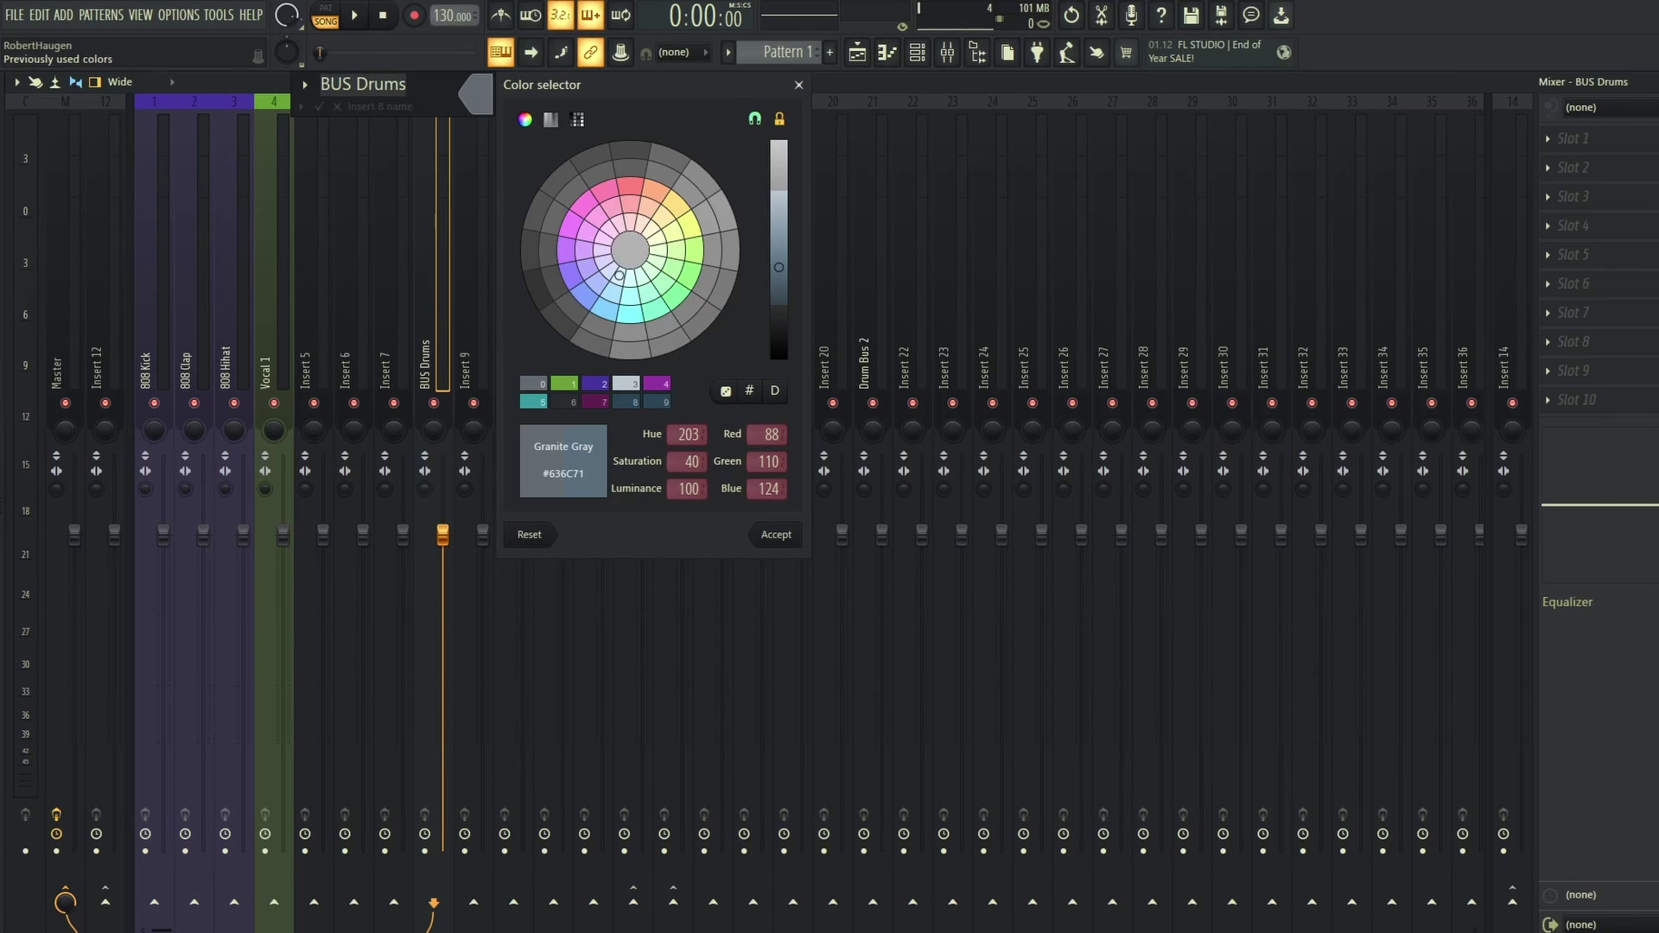
{"action": "left_click", "coordinate": [626, 383]}
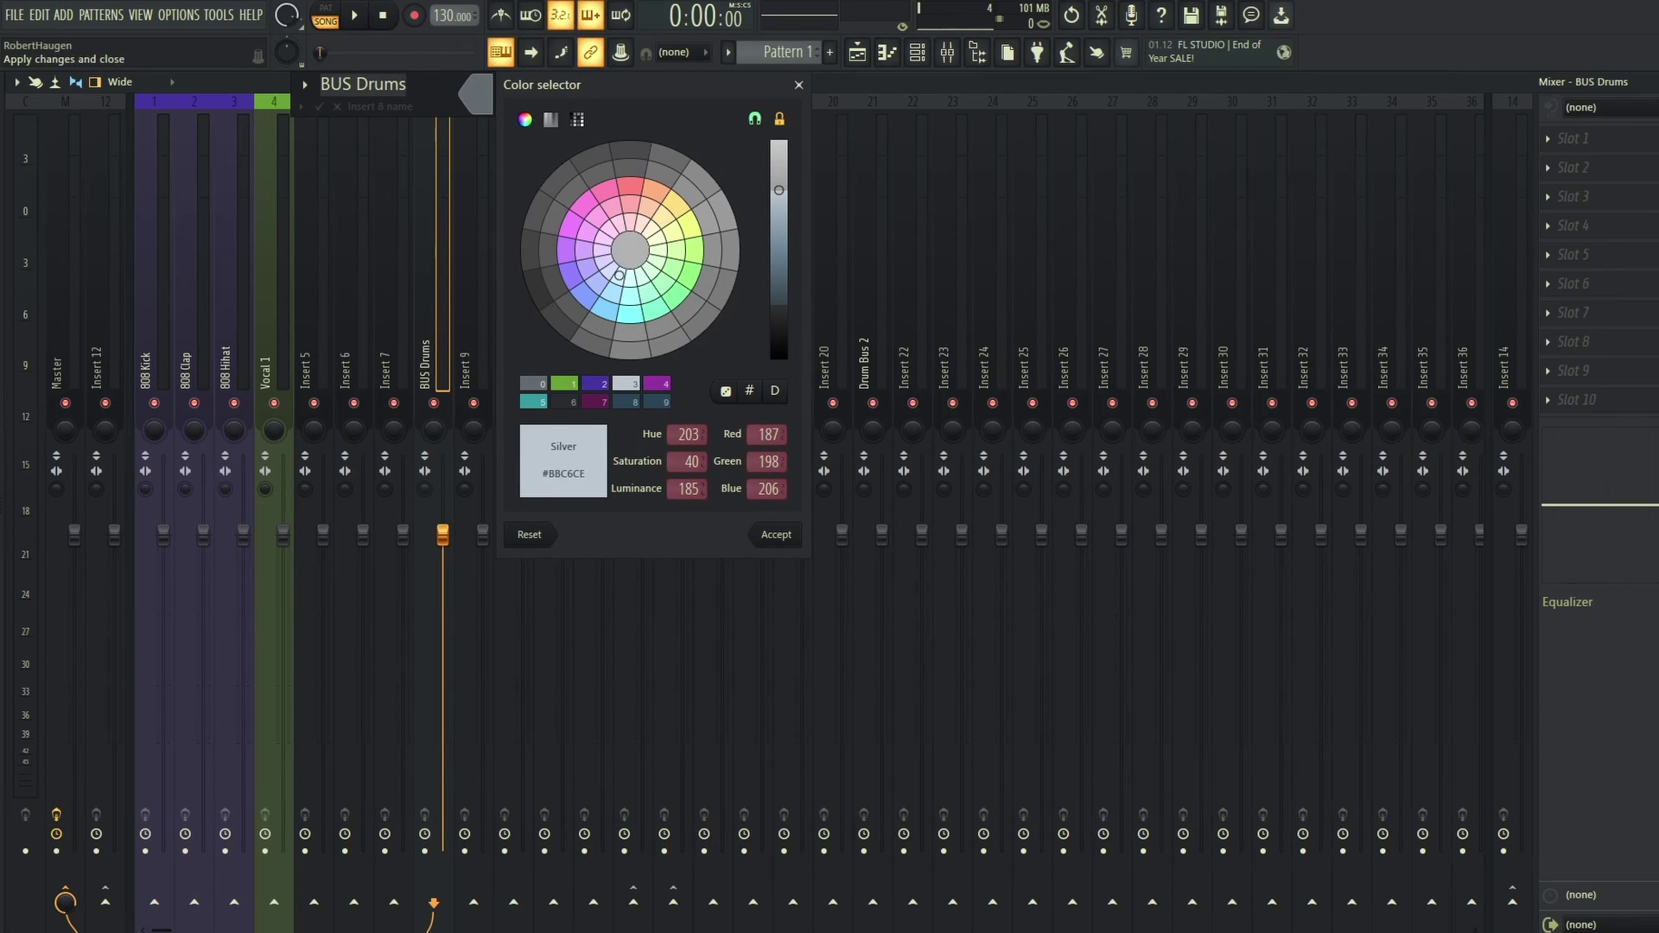
{"action": "left_click", "coordinate": [774, 534]}
{"action": "key", "text": "Return"}
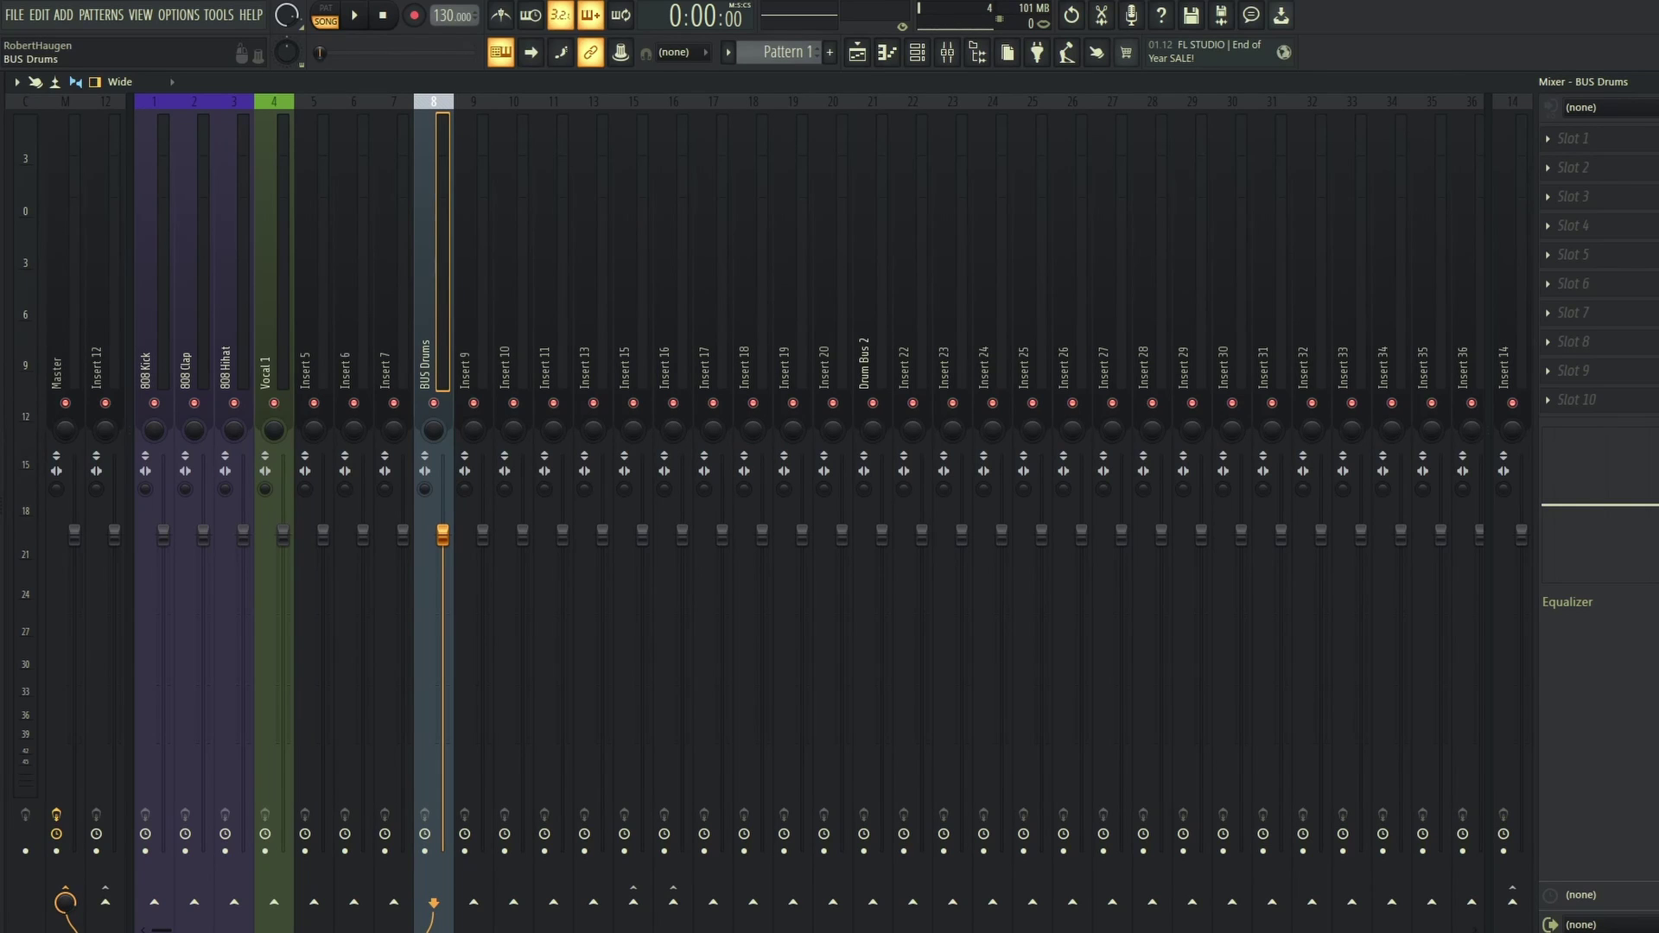
Dock the BUS Drums track to the left side of the mixer.
{"action": "right_click", "coordinate": [453, 96]}
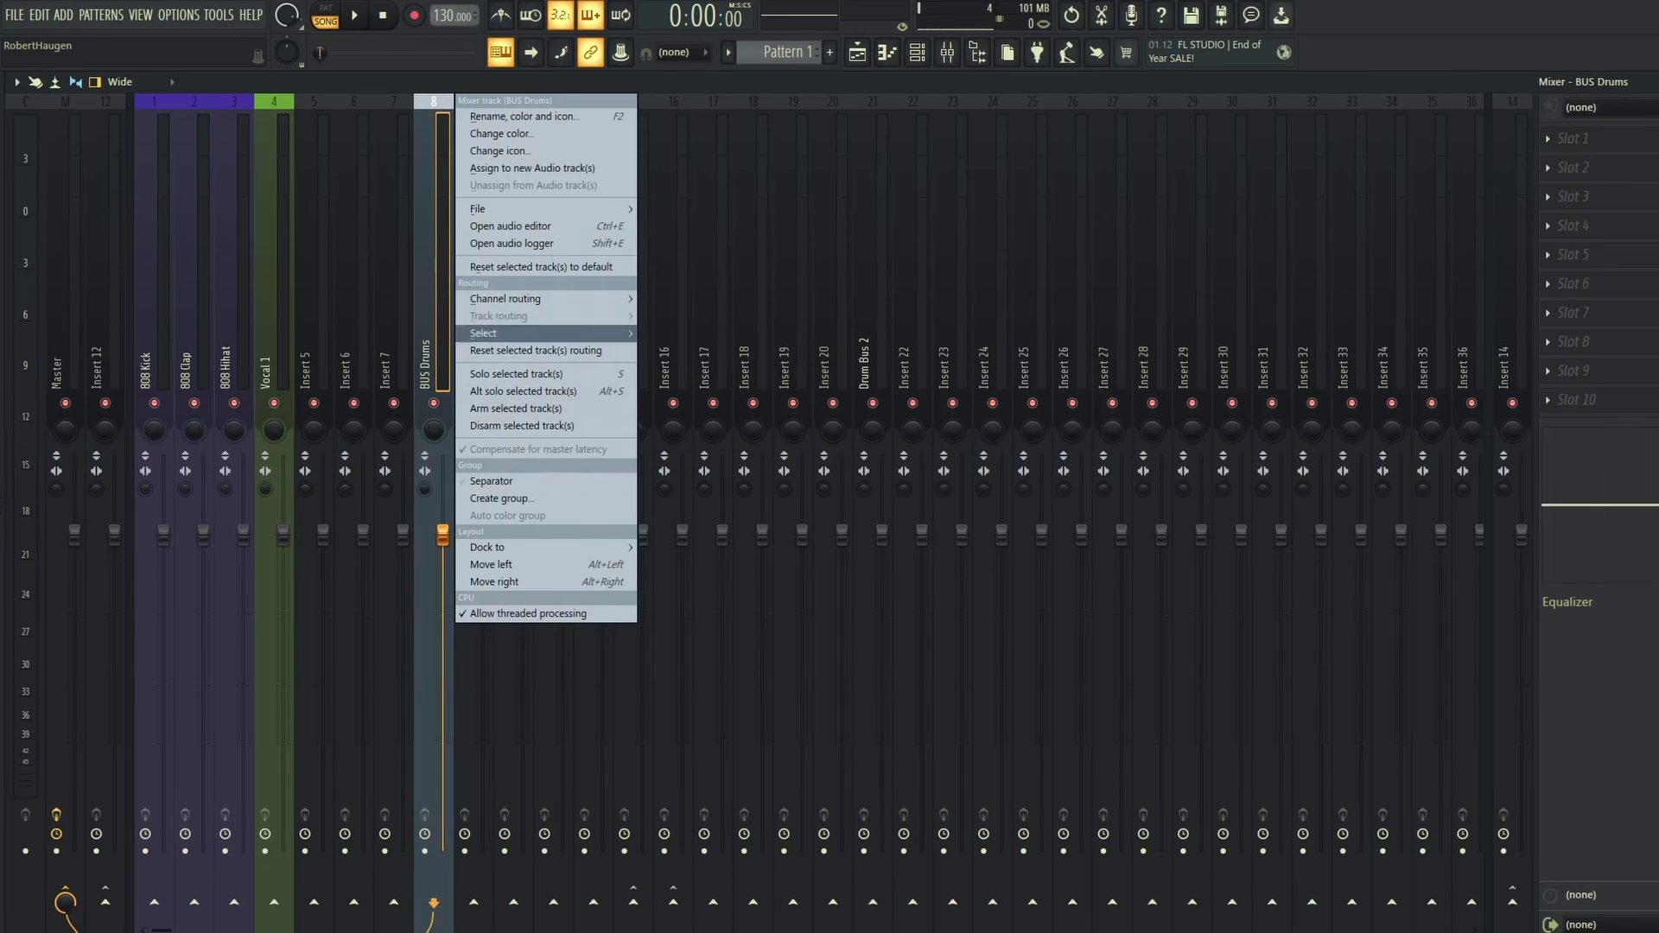
{"action": "mouse_move", "coordinate": [519, 548]}
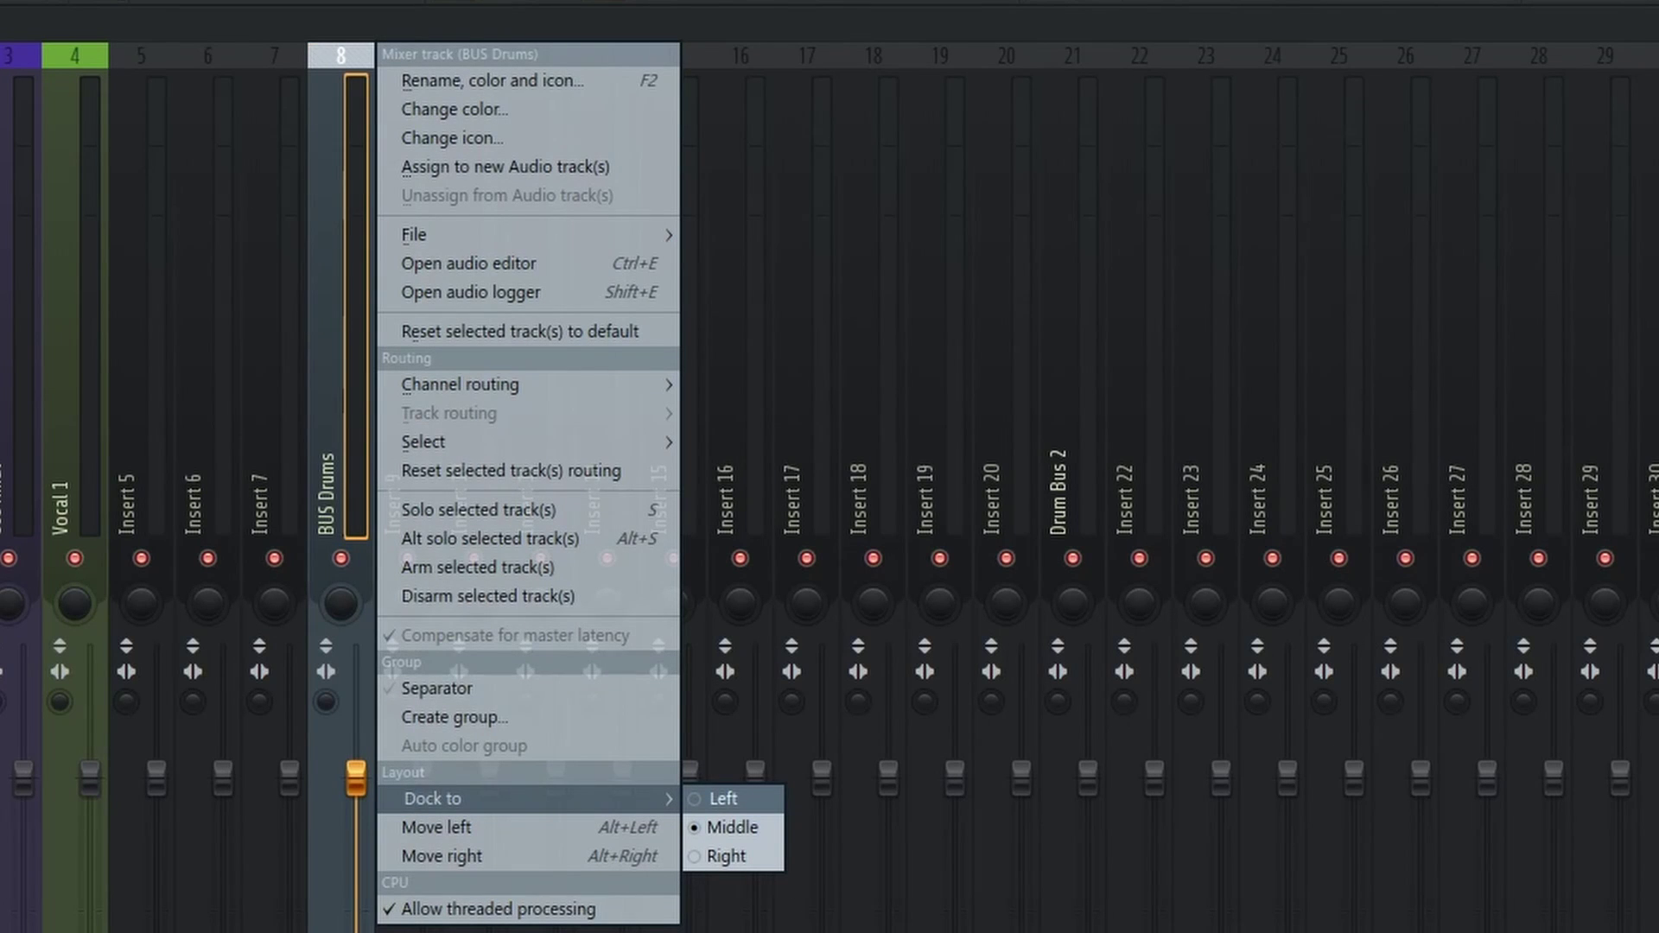
{"action": "left_click", "coordinate": [722, 798]}
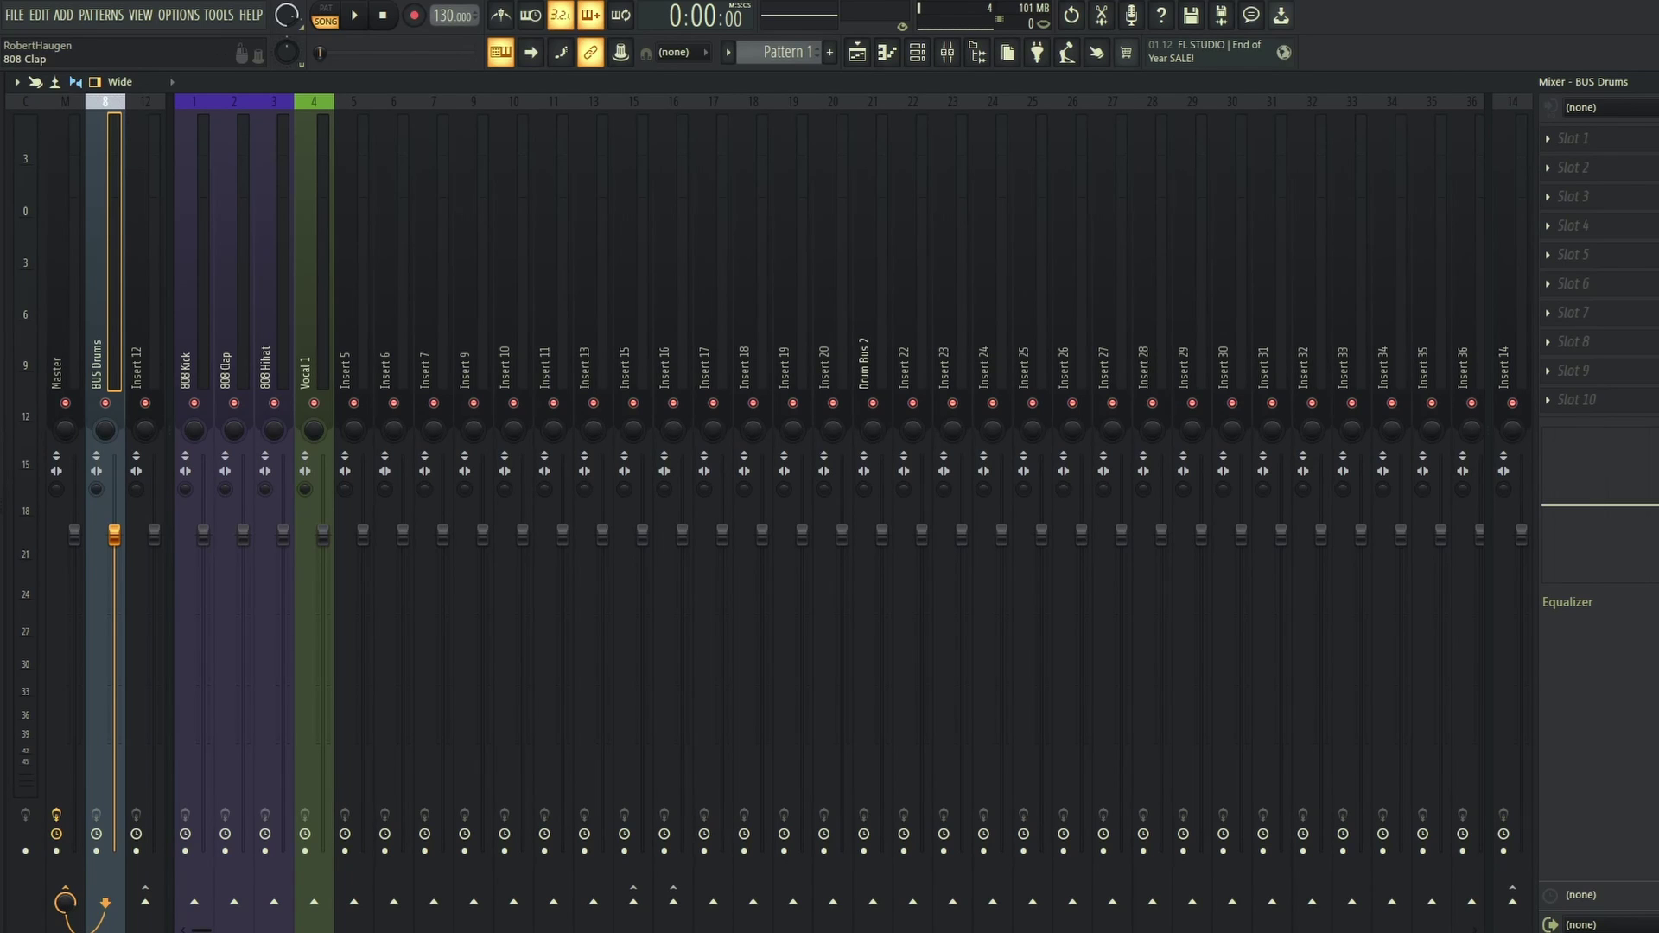
Select the 808 Kick, 808 Clap and 808 Hihat tracks together and route them to the BUS Drums track only.
{"action": "left_click", "coordinate": [194, 259]}
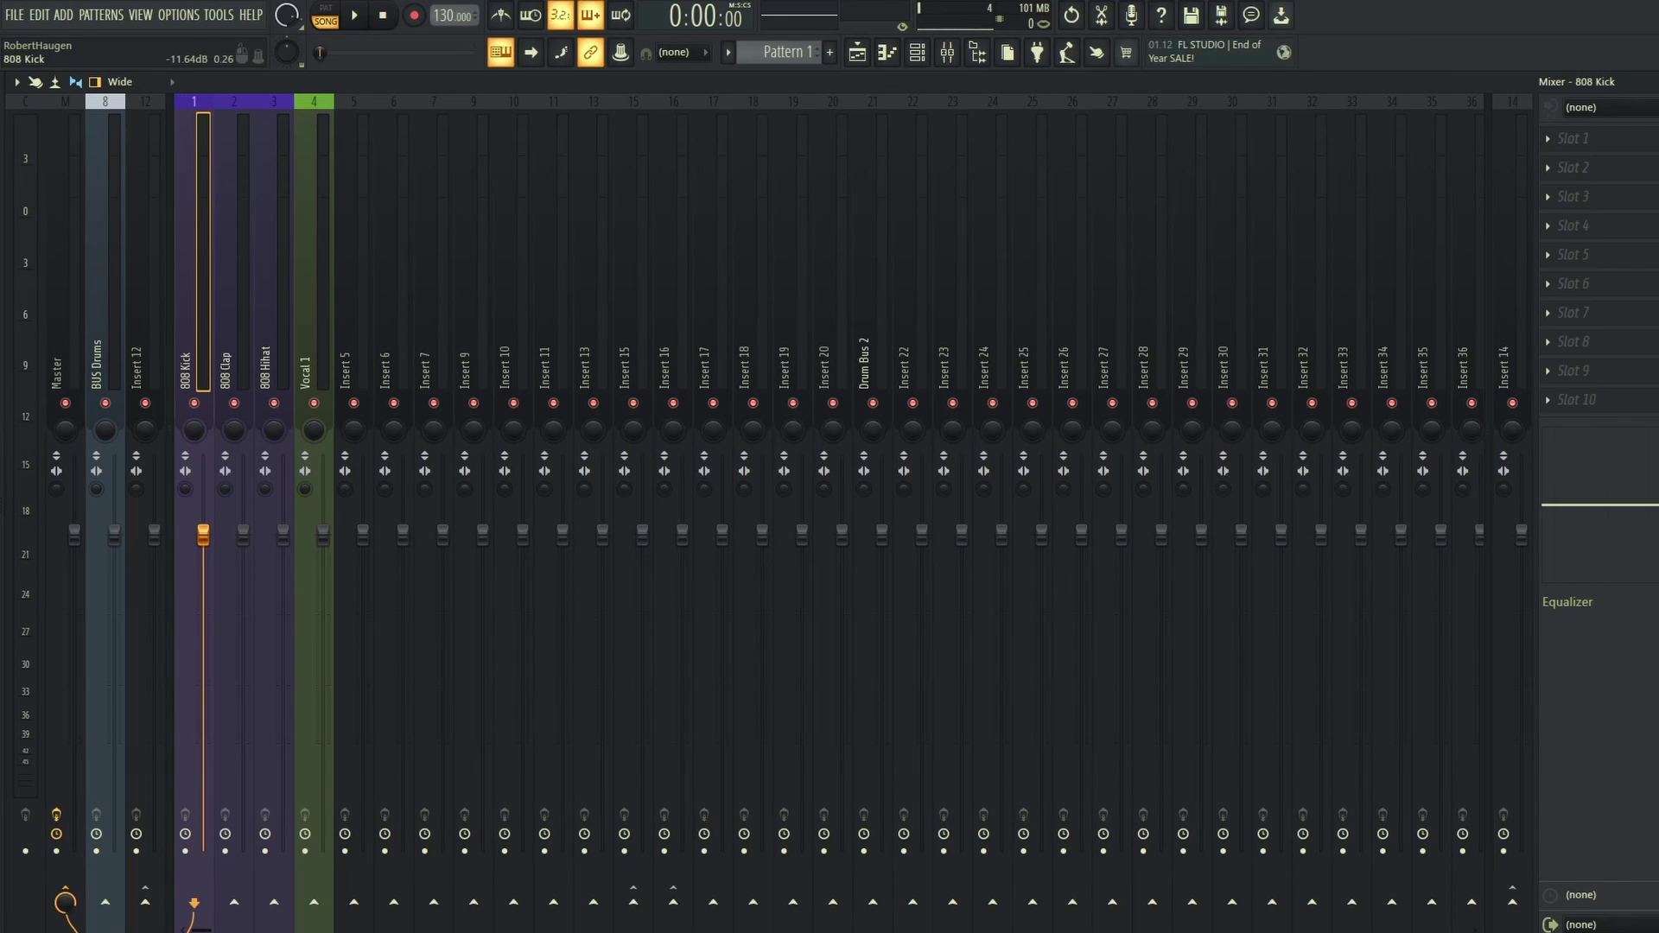
{"action": "left_click", "coordinate": [236, 177], "text": "ctrl+shift"}
{"action": "left_click", "coordinate": [276, 178], "text": "ctrl+shift"}
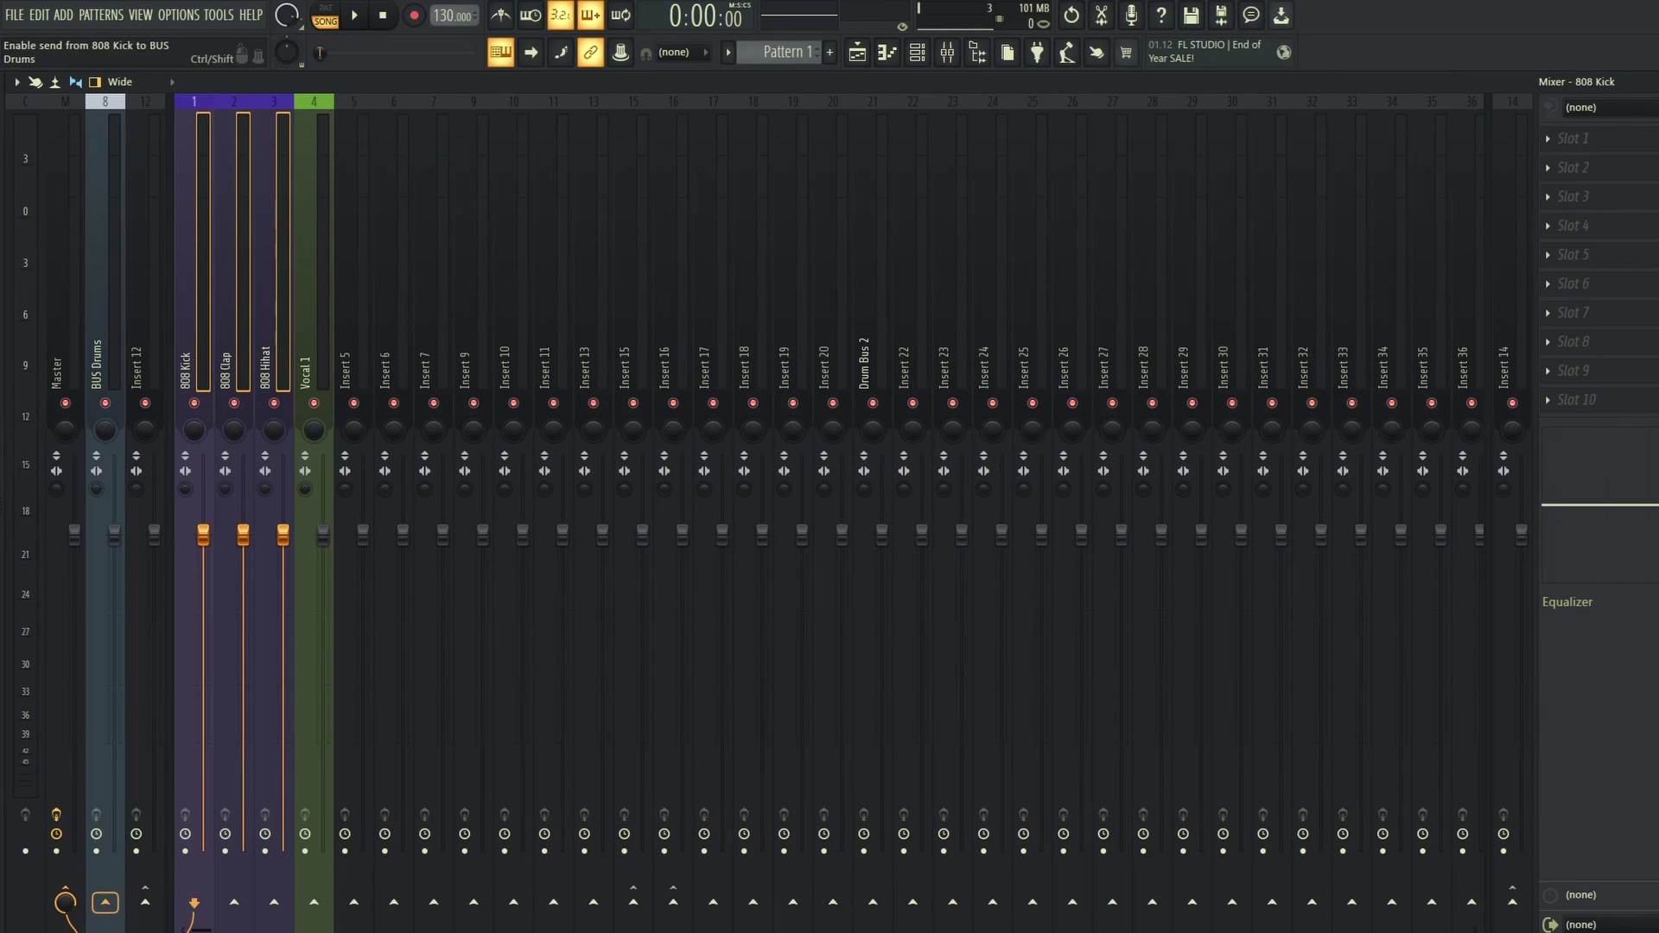
{"action": "left_click", "coordinate": [105, 902]}
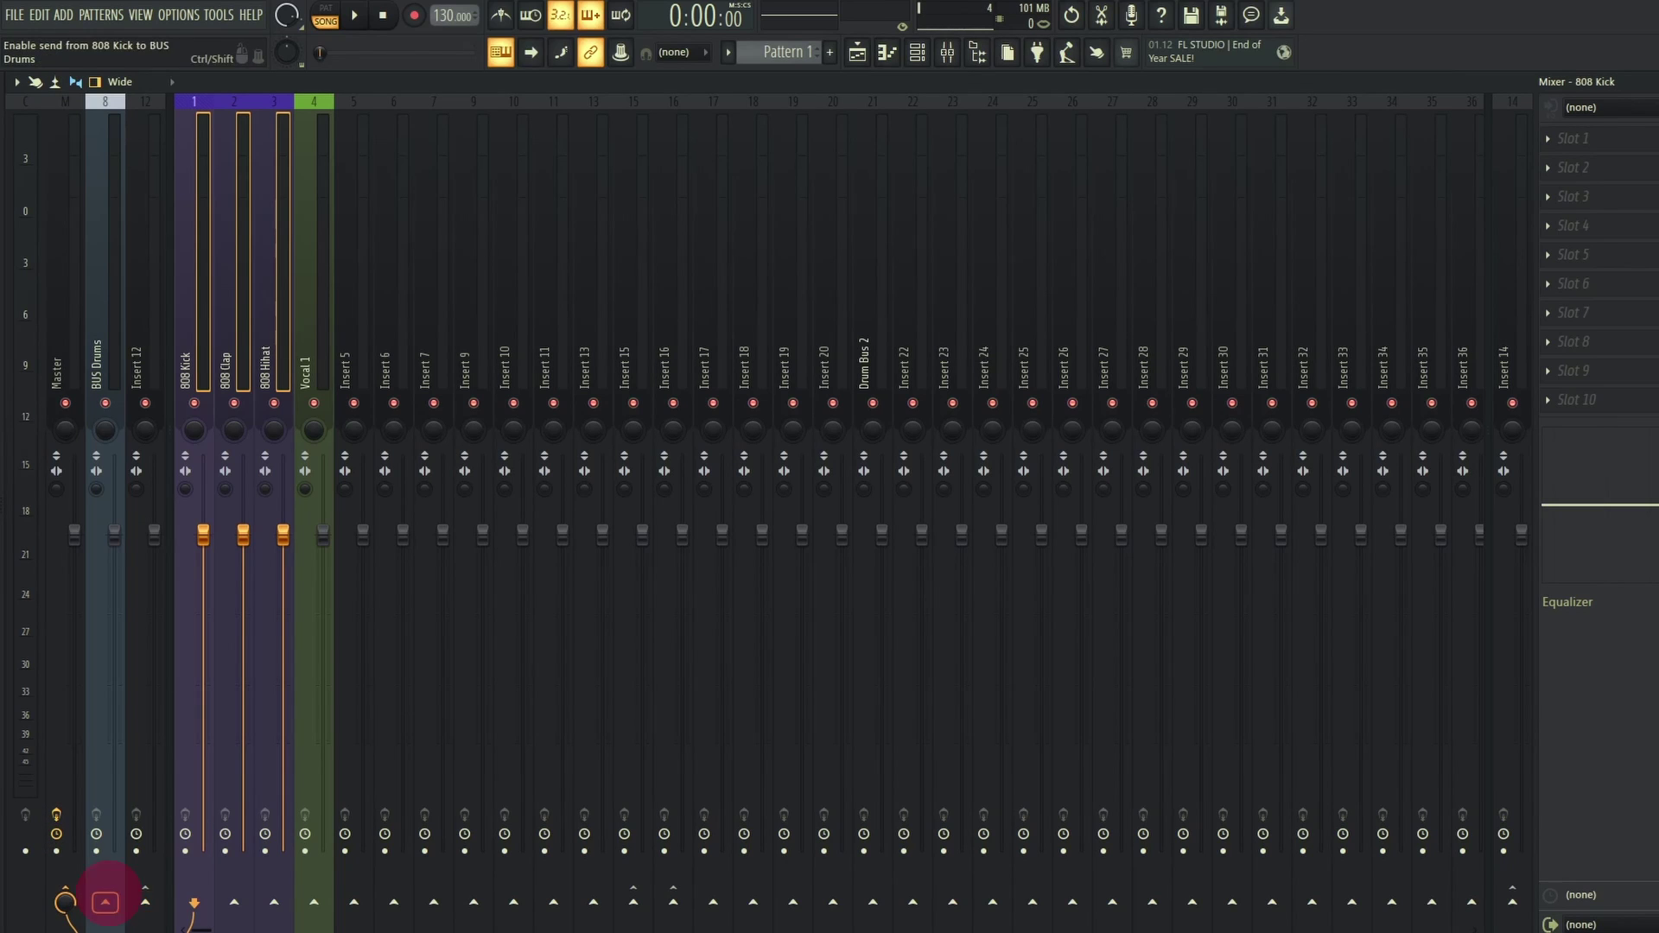
{"action": "right_click", "coordinate": [104, 902]}
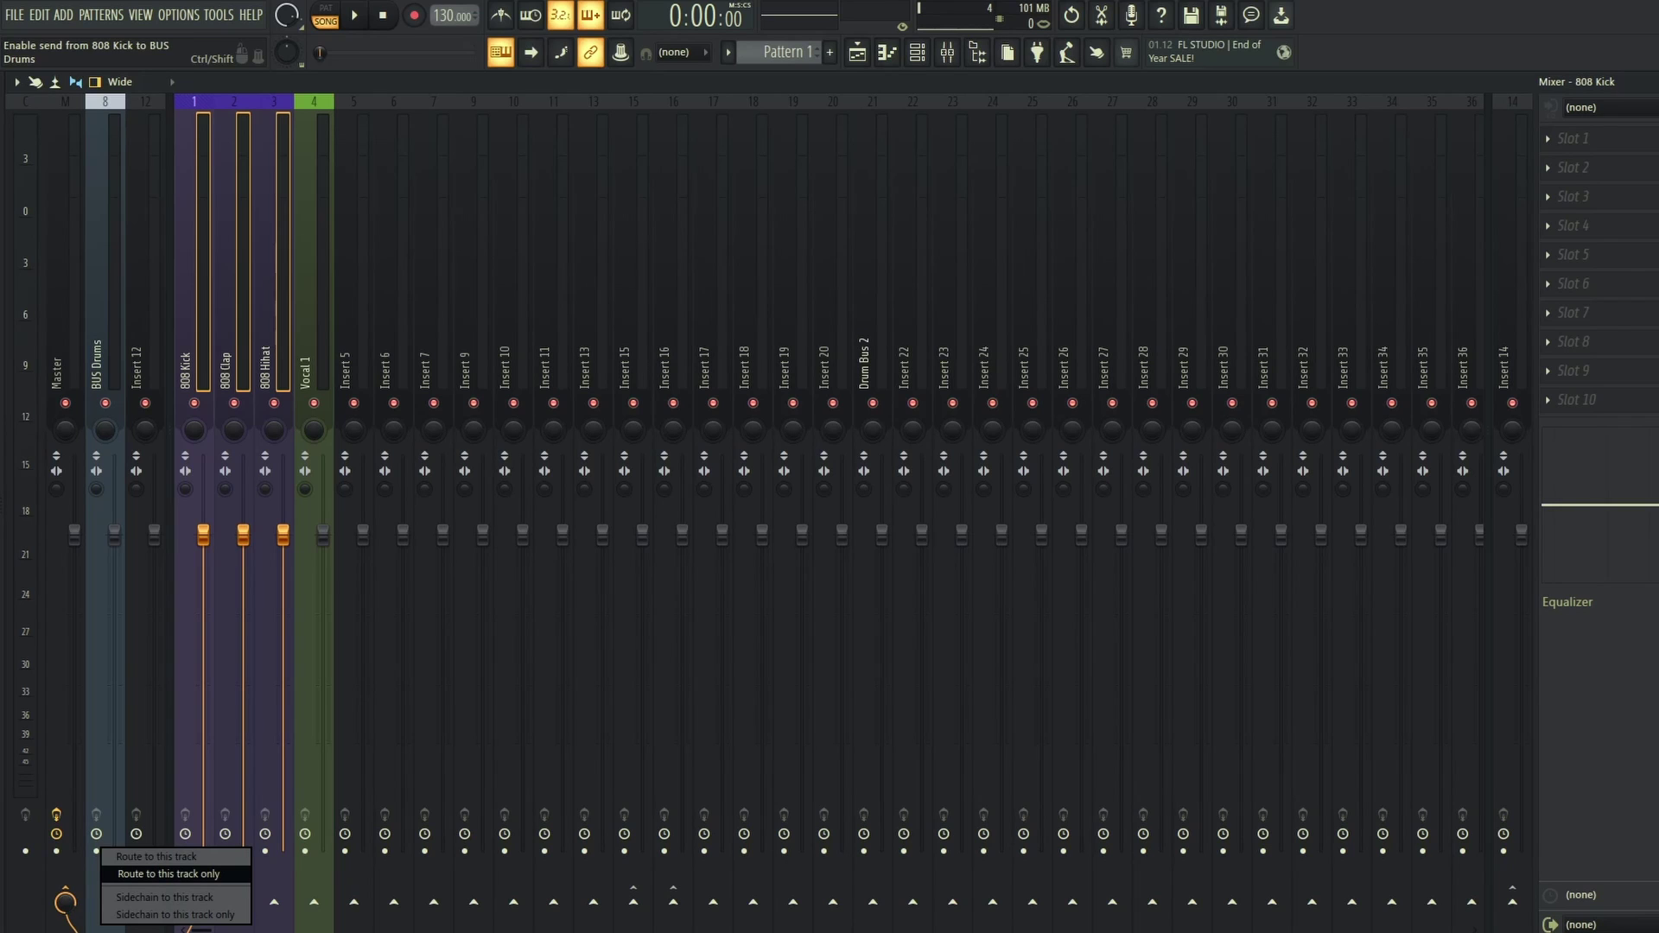
{"action": "left_click", "coordinate": [169, 874]}
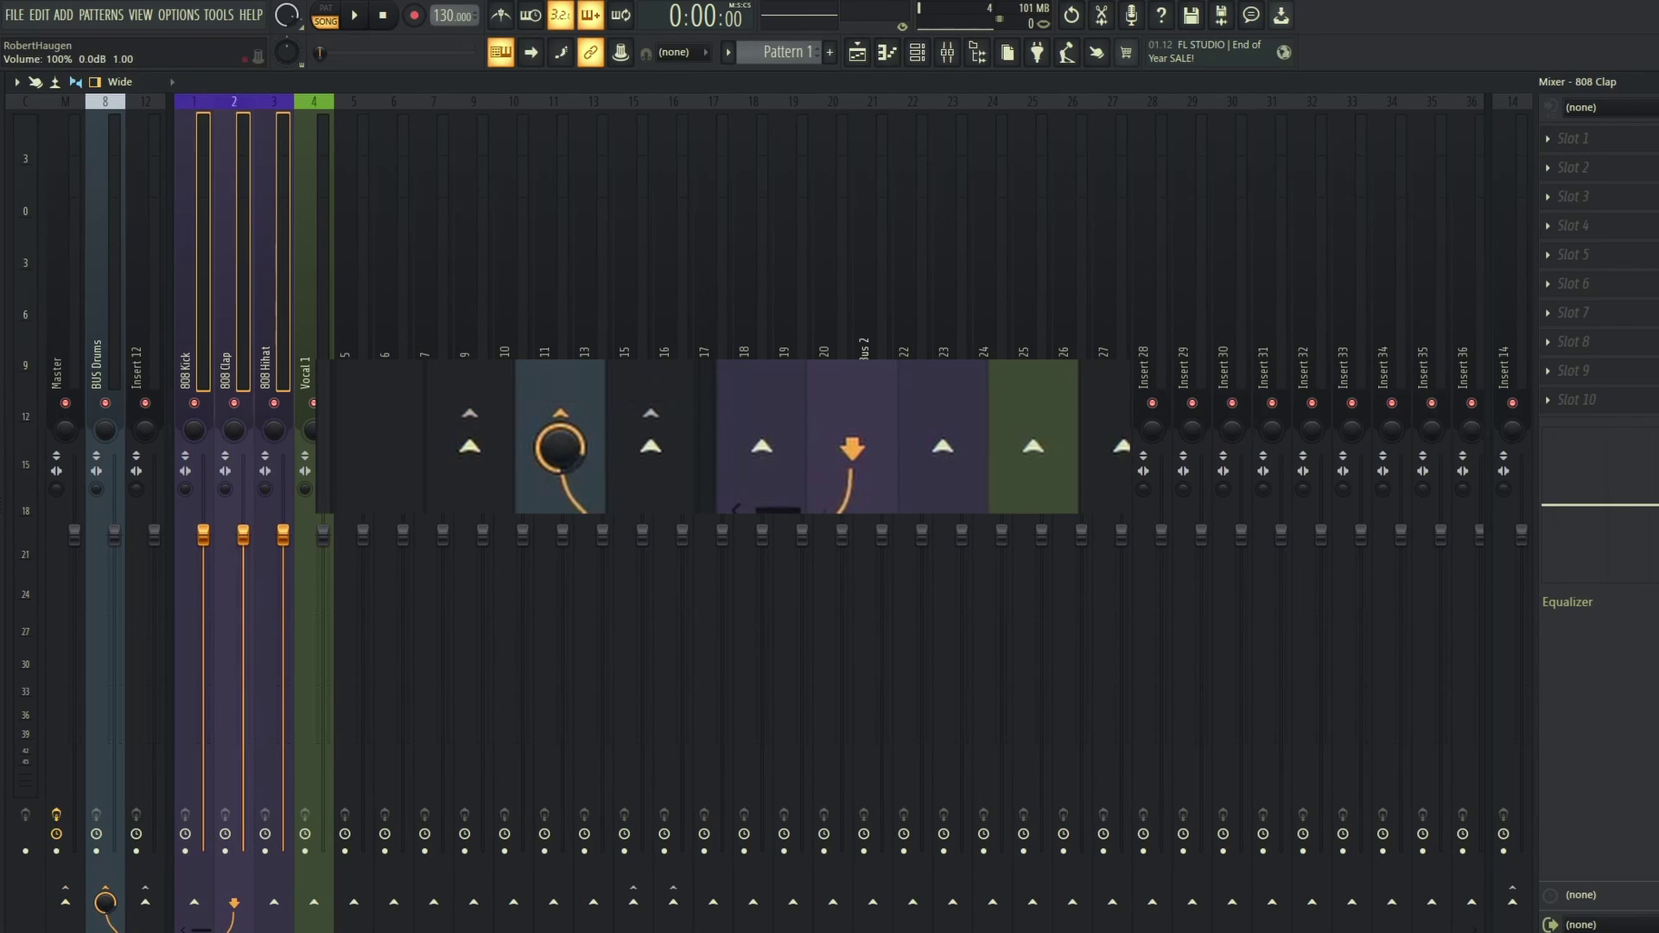
Lower the three selected drum tracks' volume slightly and pull the BUS Drums fader far down.
{"action": "left_click_drag", "start_coordinate": [282, 535], "coordinate": [203, 542]}
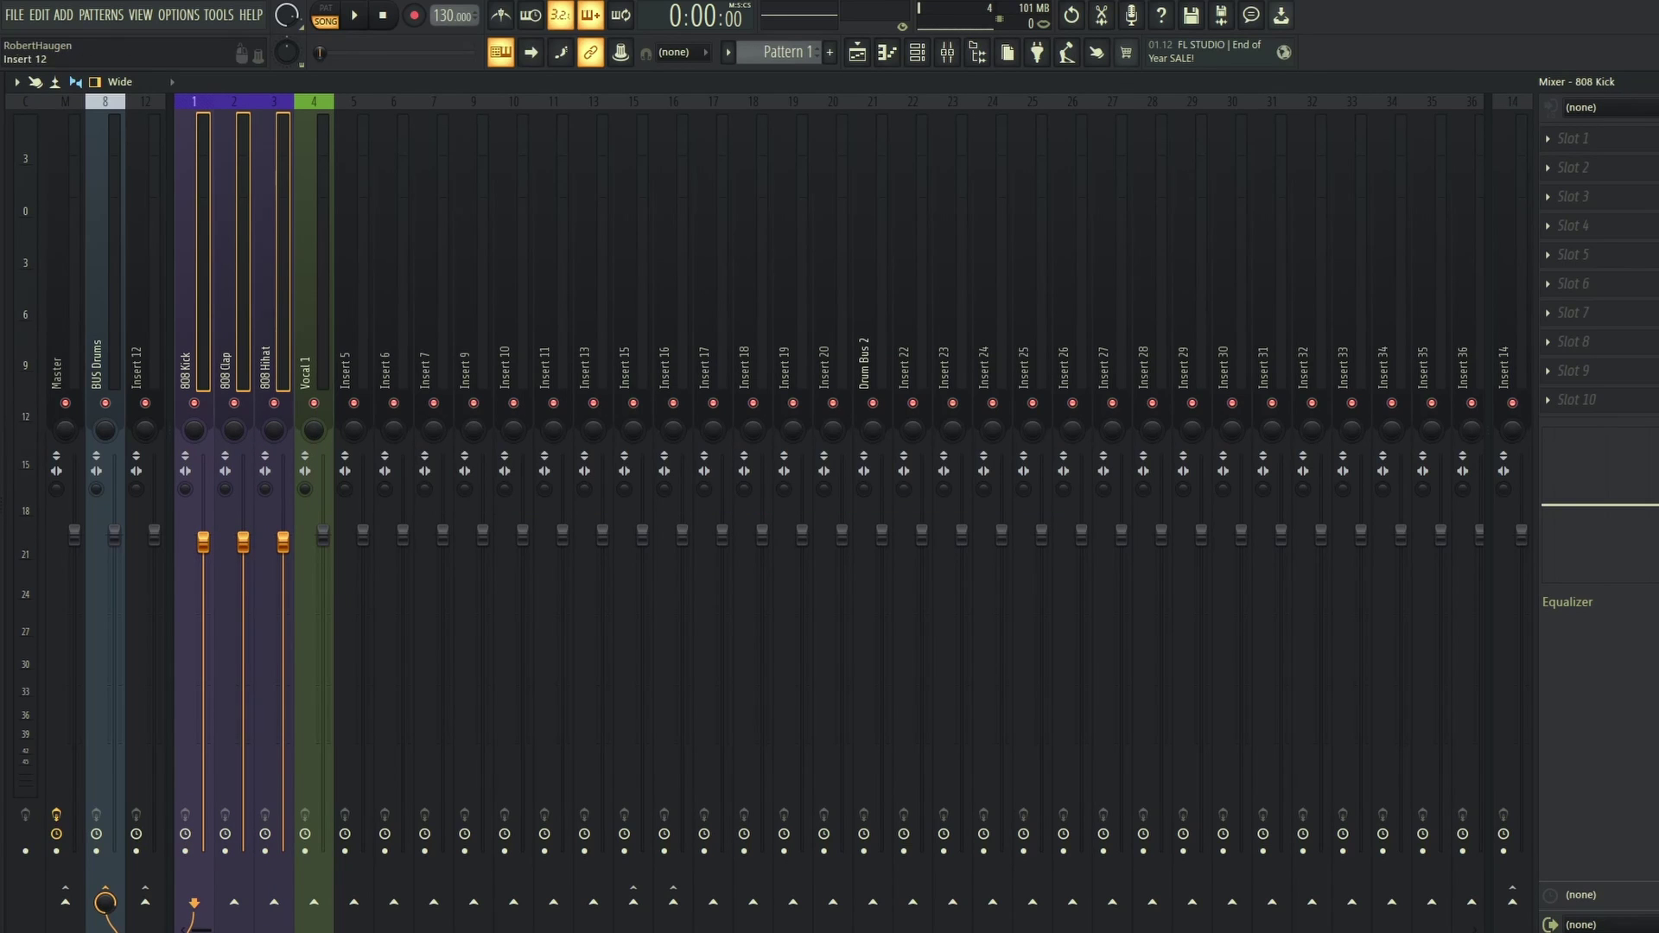
{"action": "left_click_drag", "start_coordinate": [114, 535], "coordinate": [114, 615]}
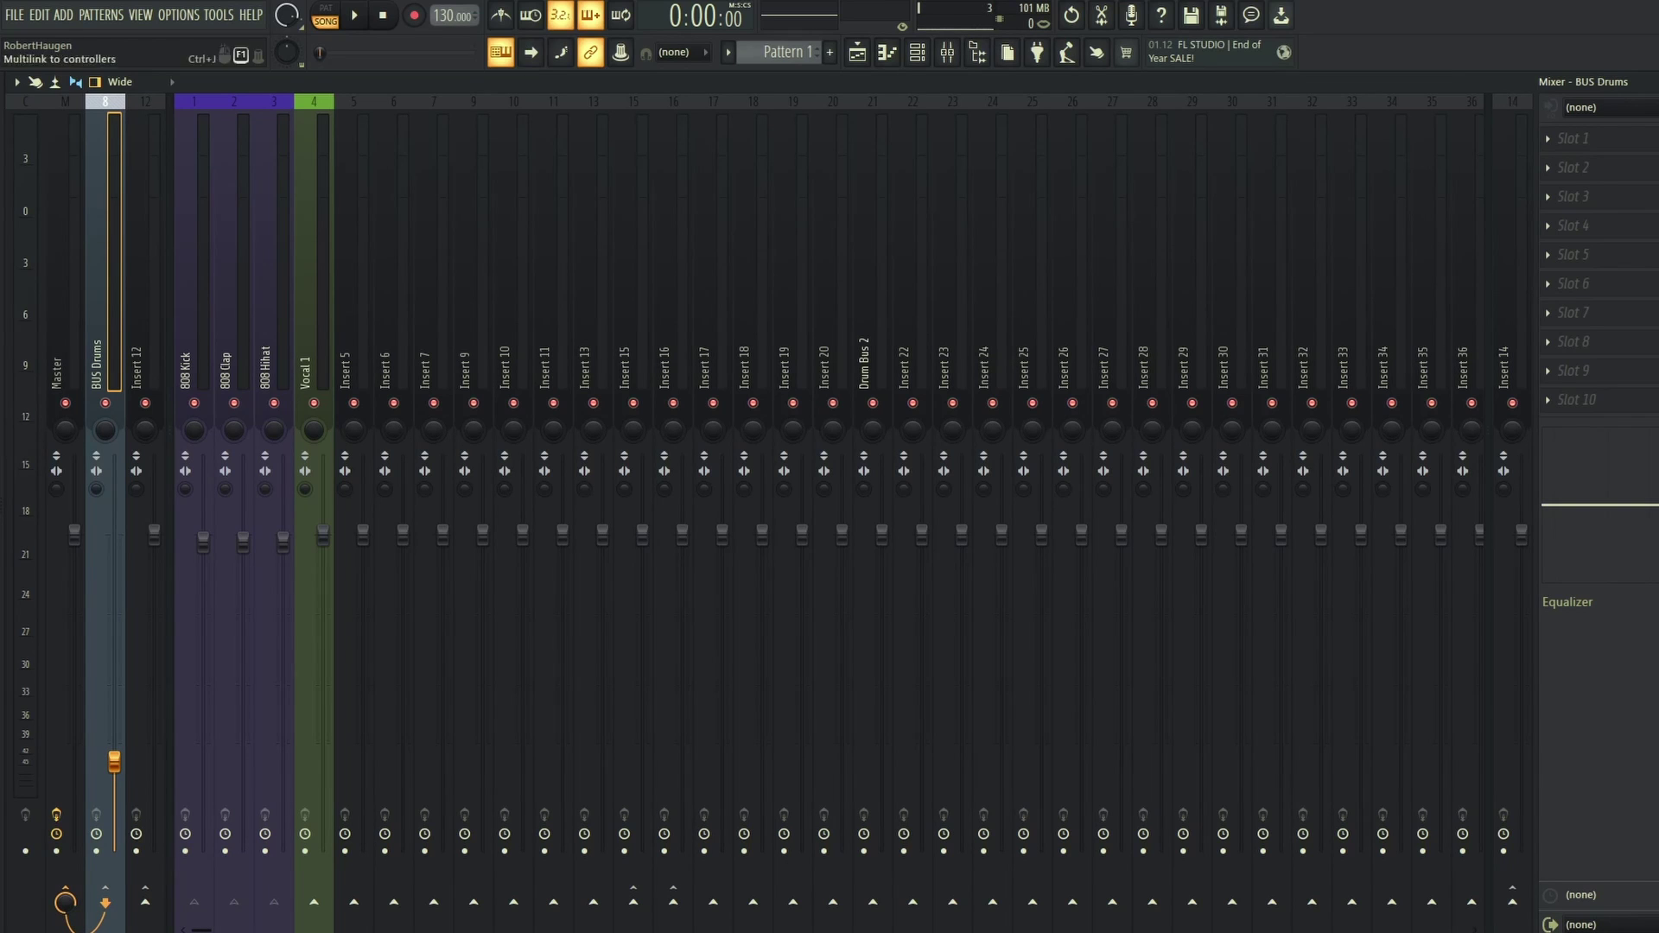
Unmute Track 1 and mute Track 2 in the playlist so that only the drum patterns play.
{"action": "left_click", "coordinate": [857, 52]}
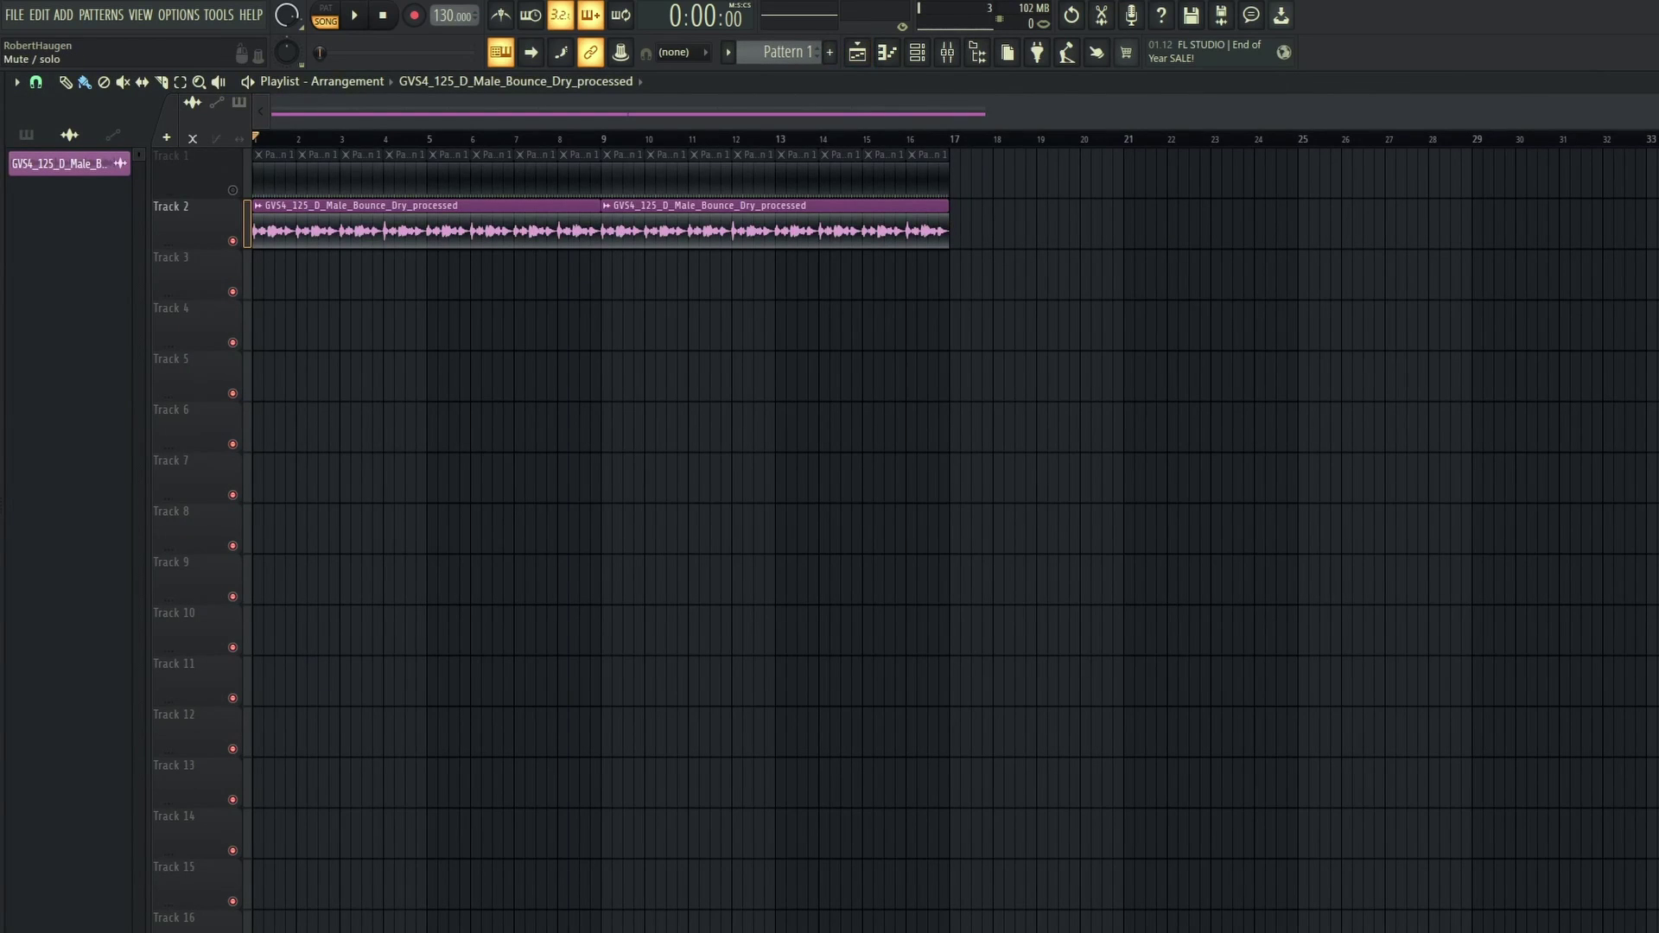
{"action": "left_click", "coordinate": [233, 190]}
{"action": "left_click", "coordinate": [232, 241]}
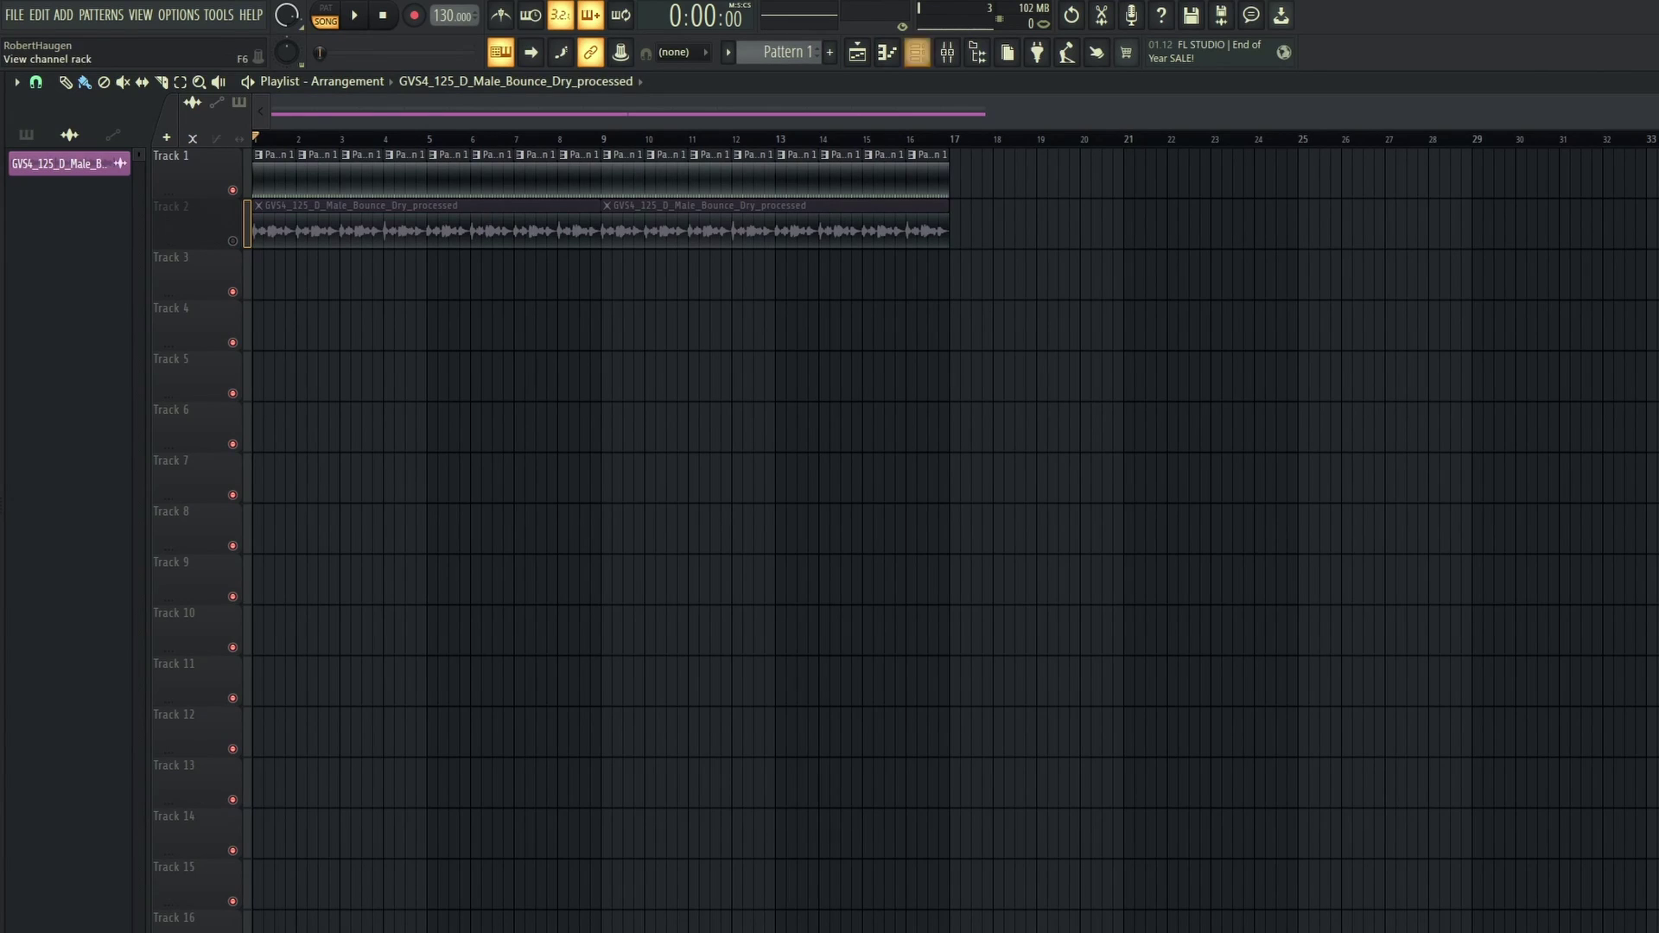
Play the drums with the mixer shown and raise the BUS Drums fader partway, then stop playback.
{"action": "left_click", "coordinate": [947, 52]}
{"action": "key", "text": "space"}
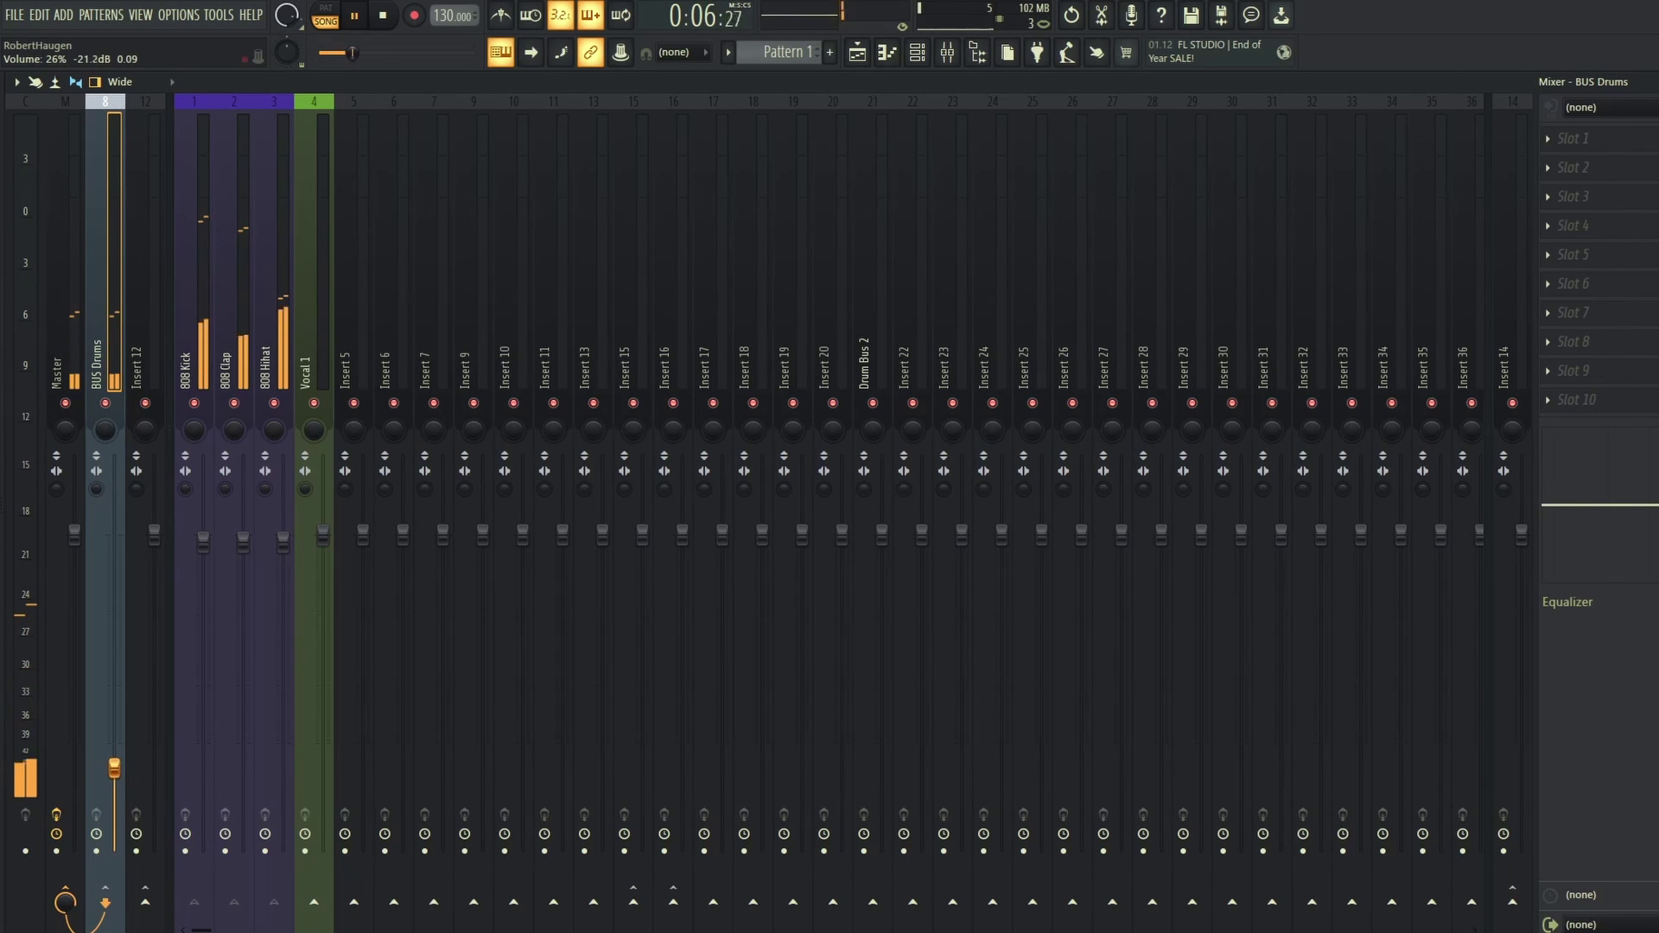
{"action": "left_click_drag", "start_coordinate": [113, 761], "coordinate": [114, 670]}
{"action": "key", "text": "space"}
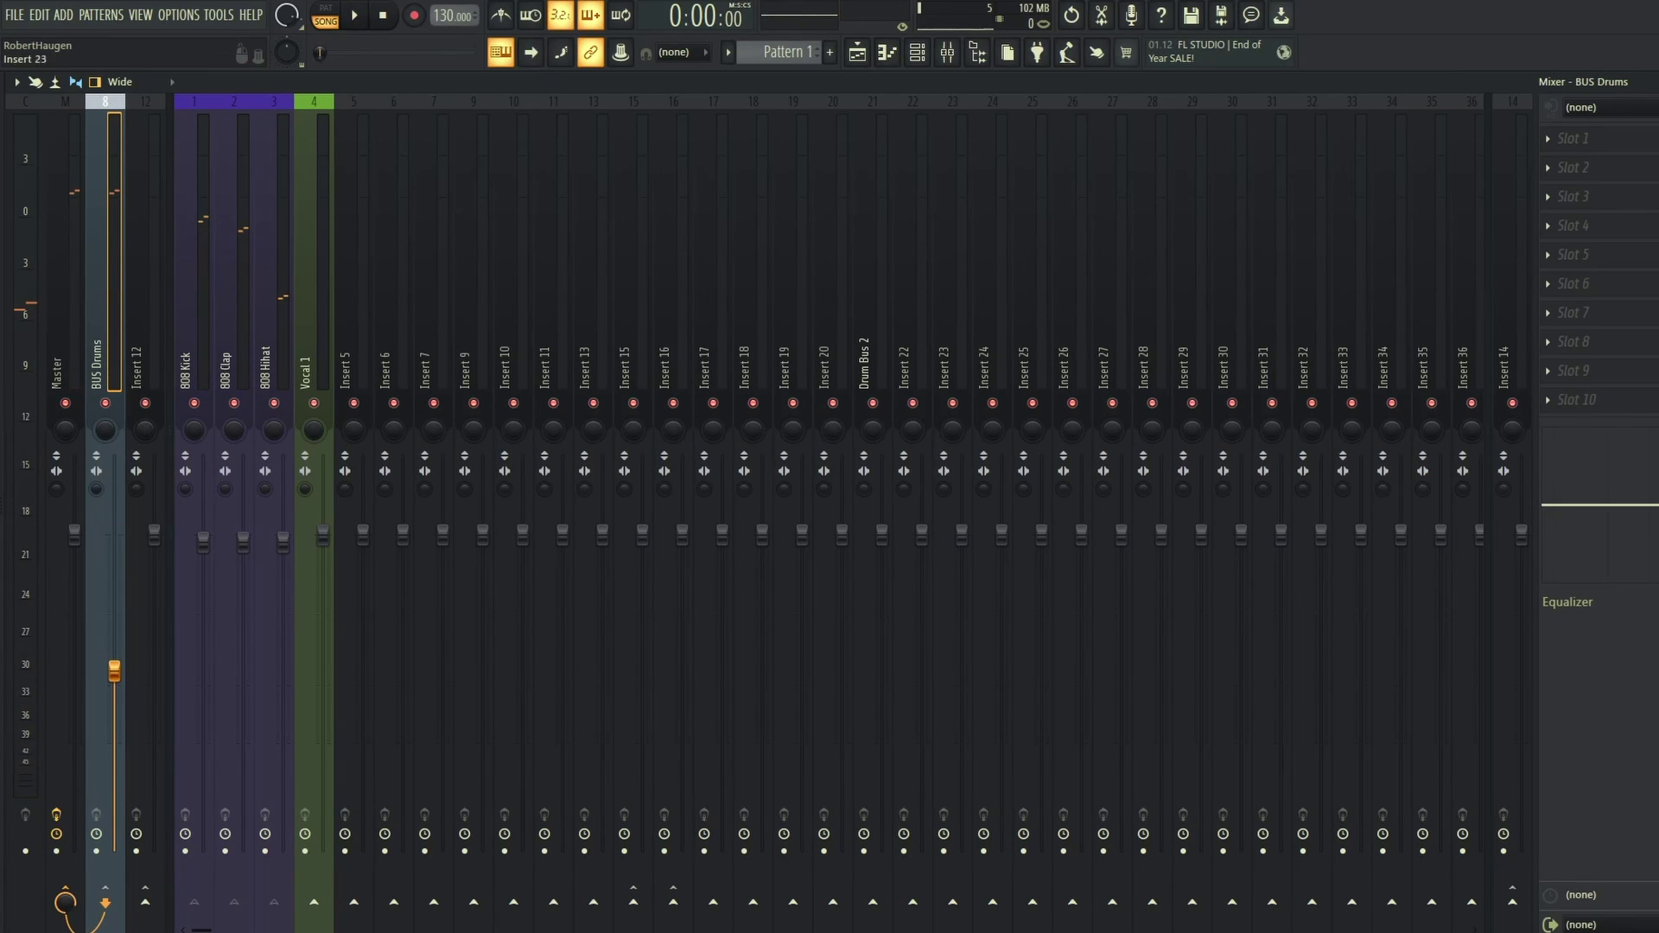
Load Fruity Parametric EQ 2 into slot 6 of BUS Drums and move band 1 to about 47 Hz at -0.7 dB during playback.
{"action": "left_click", "coordinate": [1547, 283]}
{"action": "mouse_move", "coordinate": [1560, 306]}
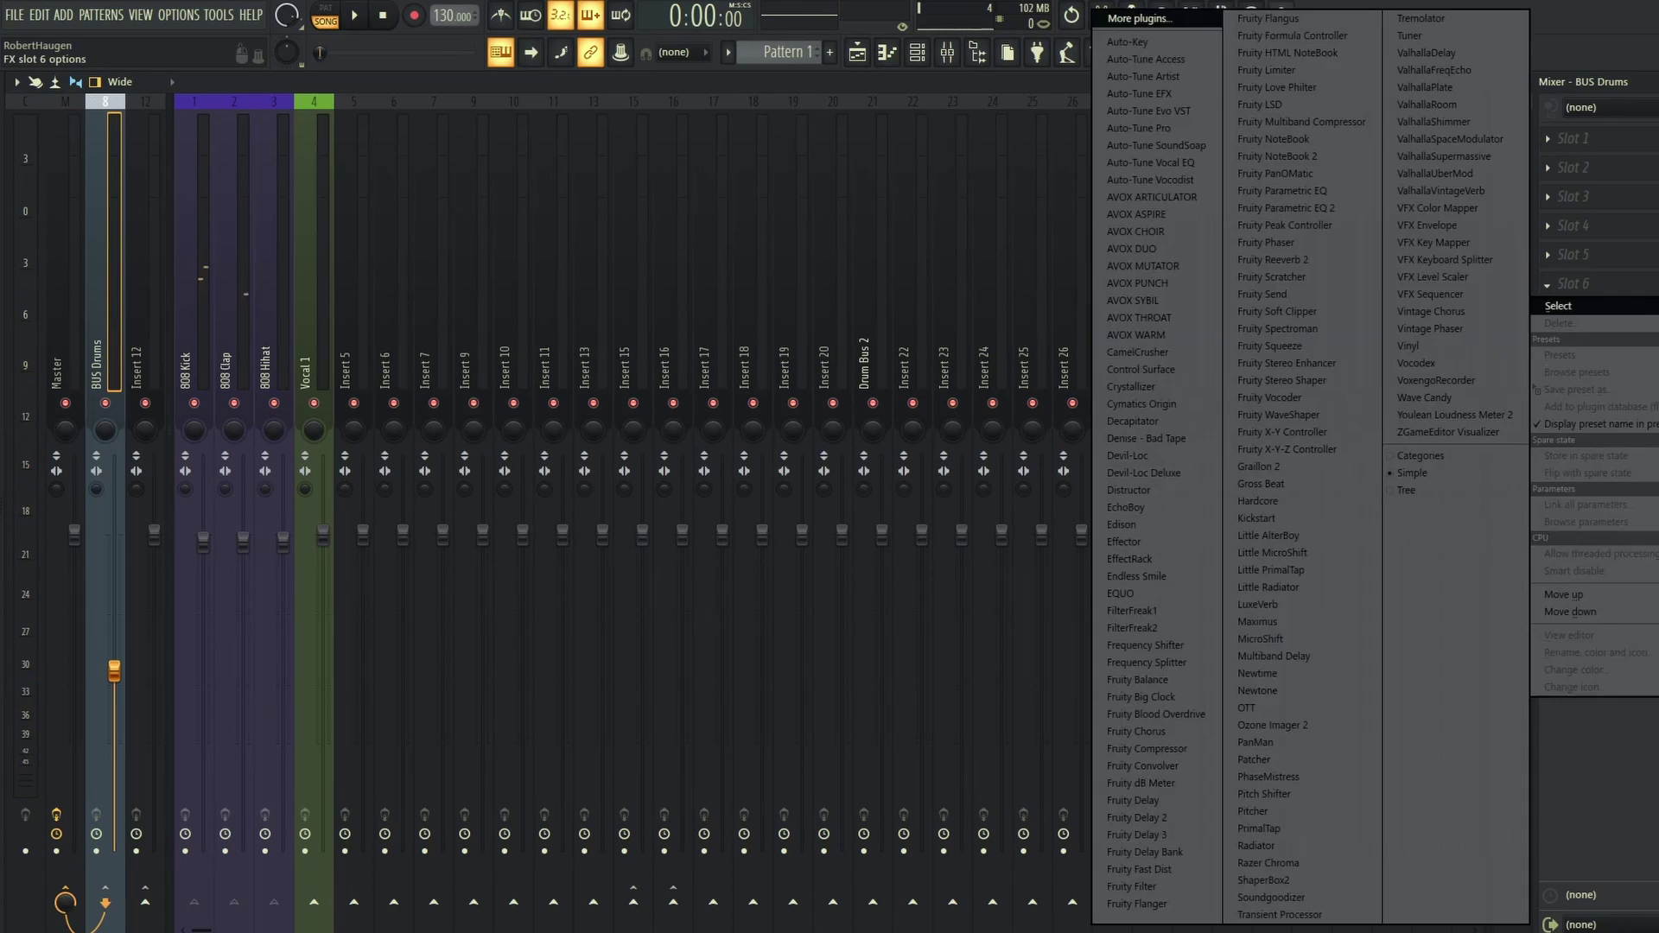
{"action": "left_click", "coordinate": [1287, 208]}
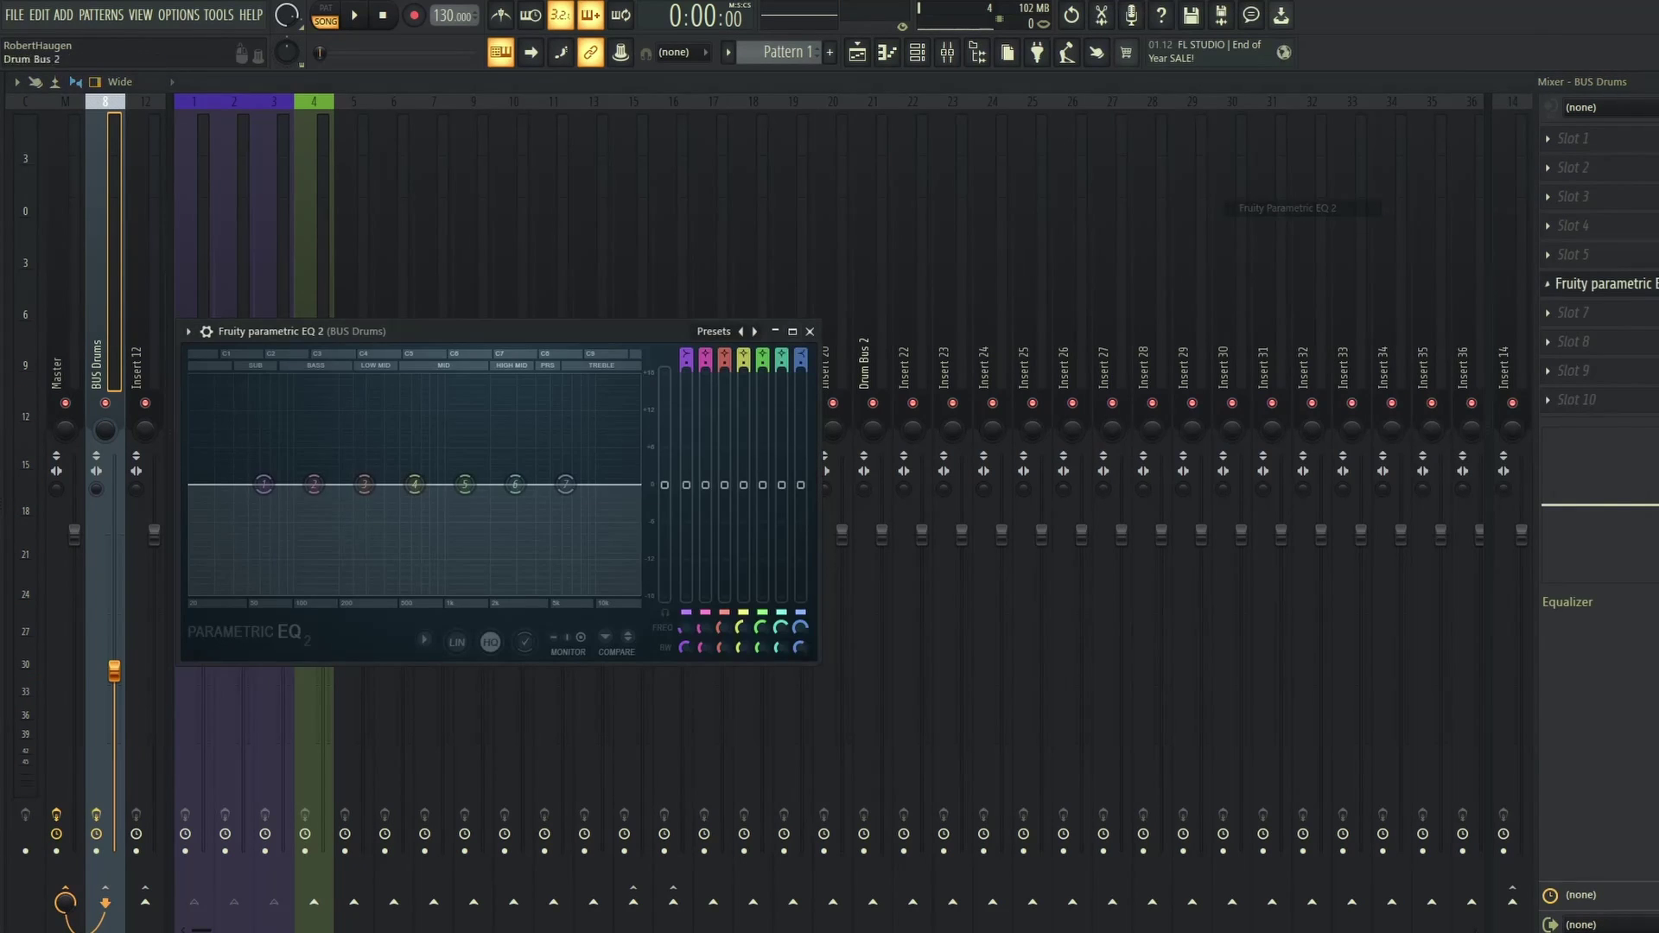
{"action": "key", "text": "space"}
{"action": "mouse_move", "coordinate": [264, 484]}
{"action": "left_mouse_down"}
{"action": "mouse_move", "coordinate": [482, 591]}
{"action": "mouse_move", "coordinate": [588, 591]}
{"action": "mouse_move", "coordinate": [305, 593]}
{"action": "mouse_move", "coordinate": [252, 544]}
{"action": "mouse_move", "coordinate": [234, 475]}
{"action": "mouse_move", "coordinate": [328, 437]}
{"action": "mouse_move", "coordinate": [297, 497]}
{"action": "mouse_move", "coordinate": [297, 563]}
{"action": "mouse_move", "coordinate": [315, 582]}
{"action": "mouse_move", "coordinate": [259, 536]}
{"action": "mouse_move", "coordinate": [245, 489]}
{"action": "left_mouse_up"}
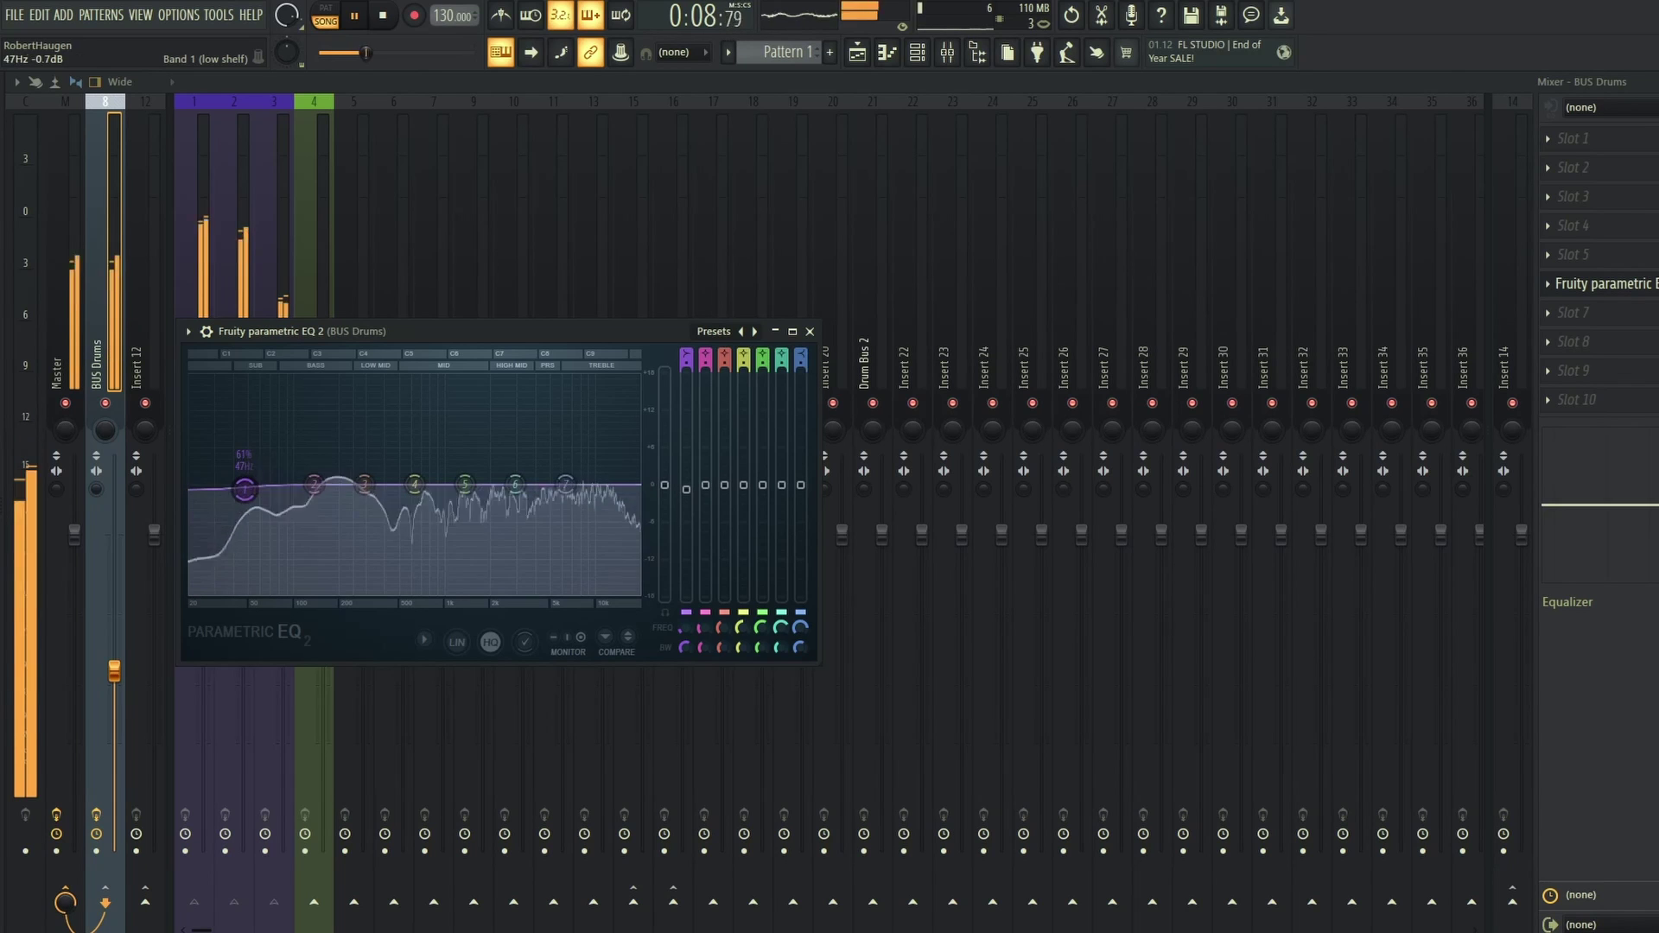
{"action": "key", "text": "space"}
{"action": "left_click", "coordinate": [810, 331]}
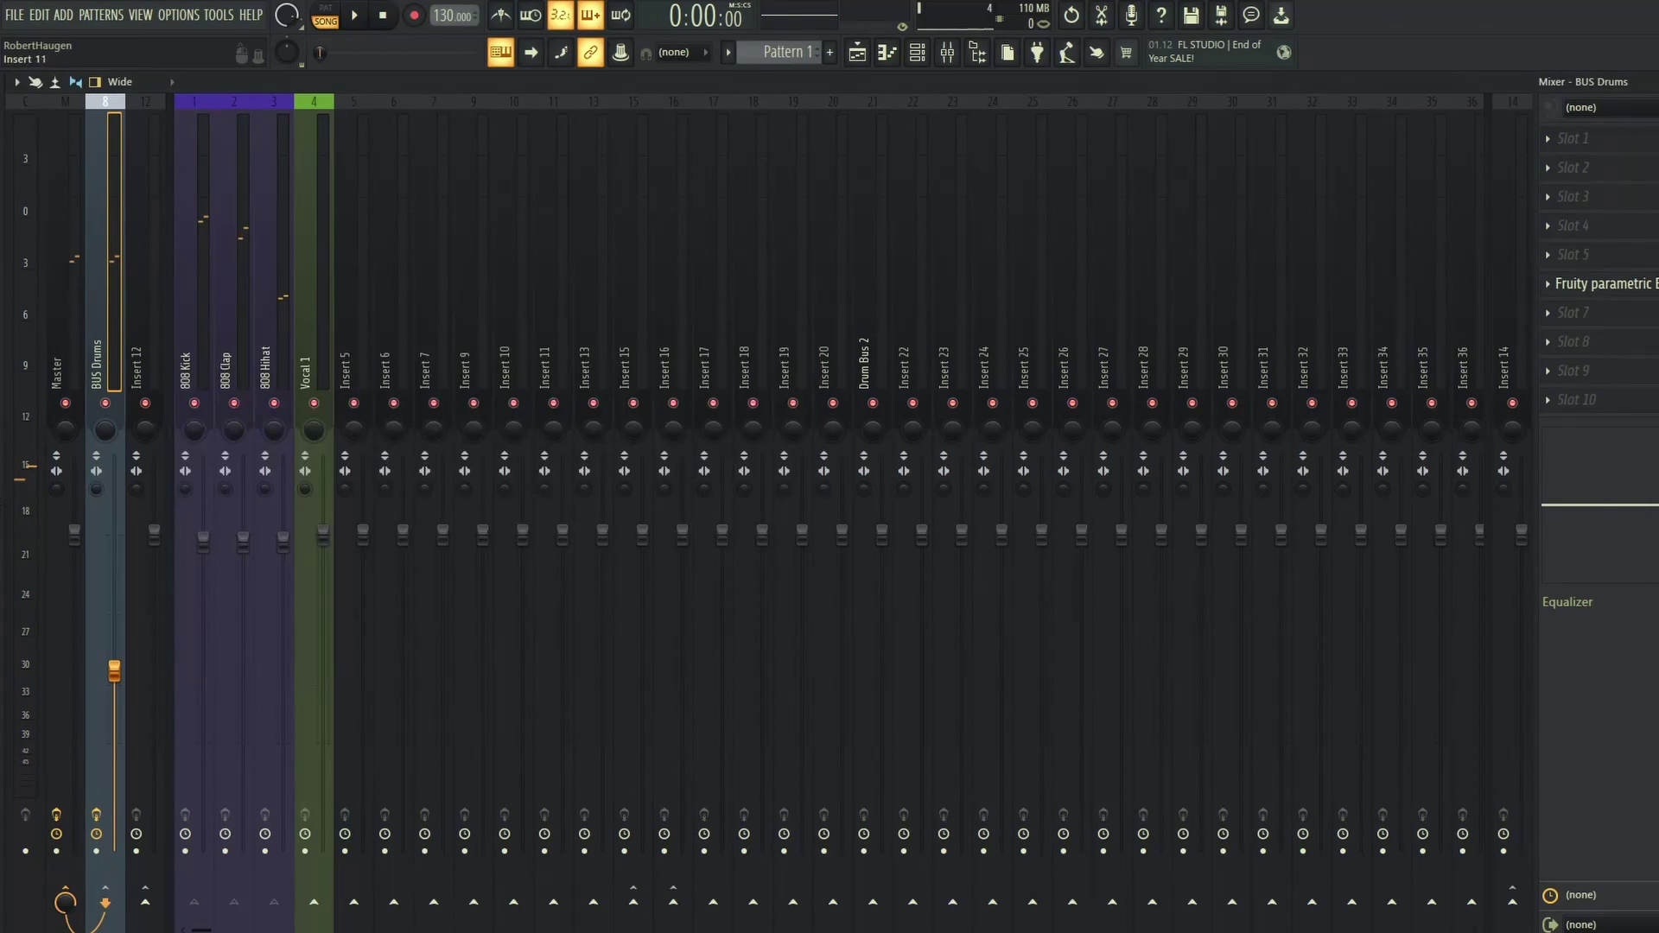
Examine the routing and effect slots of the 808 Kick, 808 Clap, 808 Hihat, BUS Drums and Vocal 1 tracks.
{"action": "left_click", "coordinate": [193, 345]}
{"action": "left_click", "coordinate": [234, 345]}
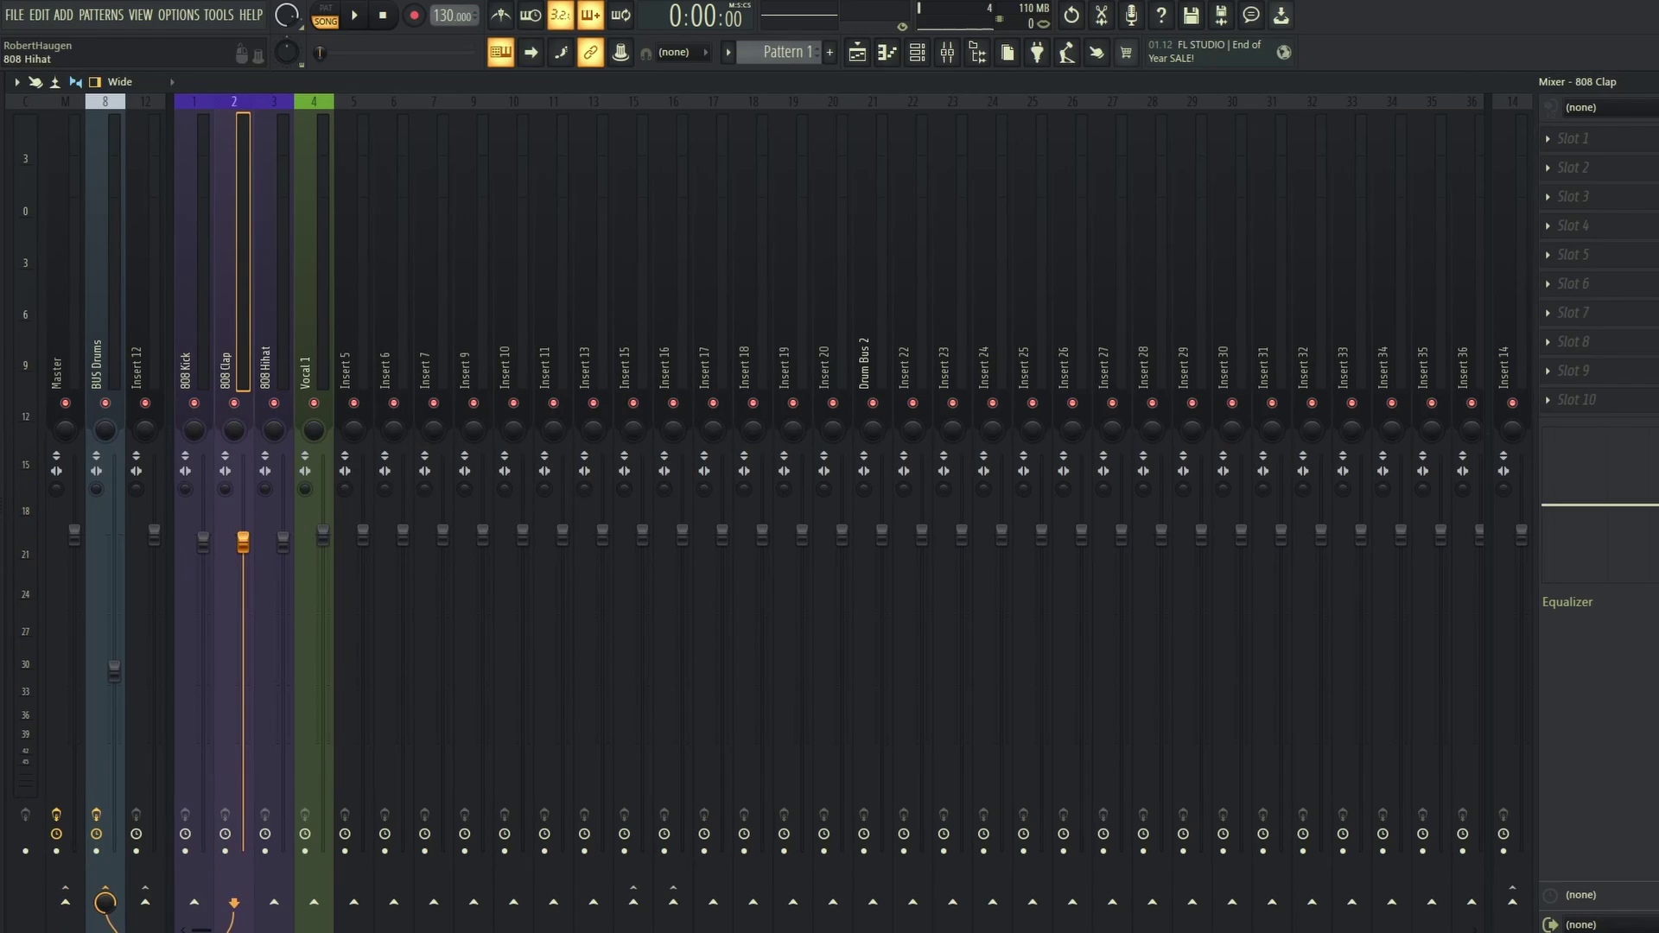
{"action": "left_click", "coordinate": [273, 346]}
{"action": "left_click", "coordinate": [233, 346]}
{"action": "left_click", "coordinate": [193, 346]}
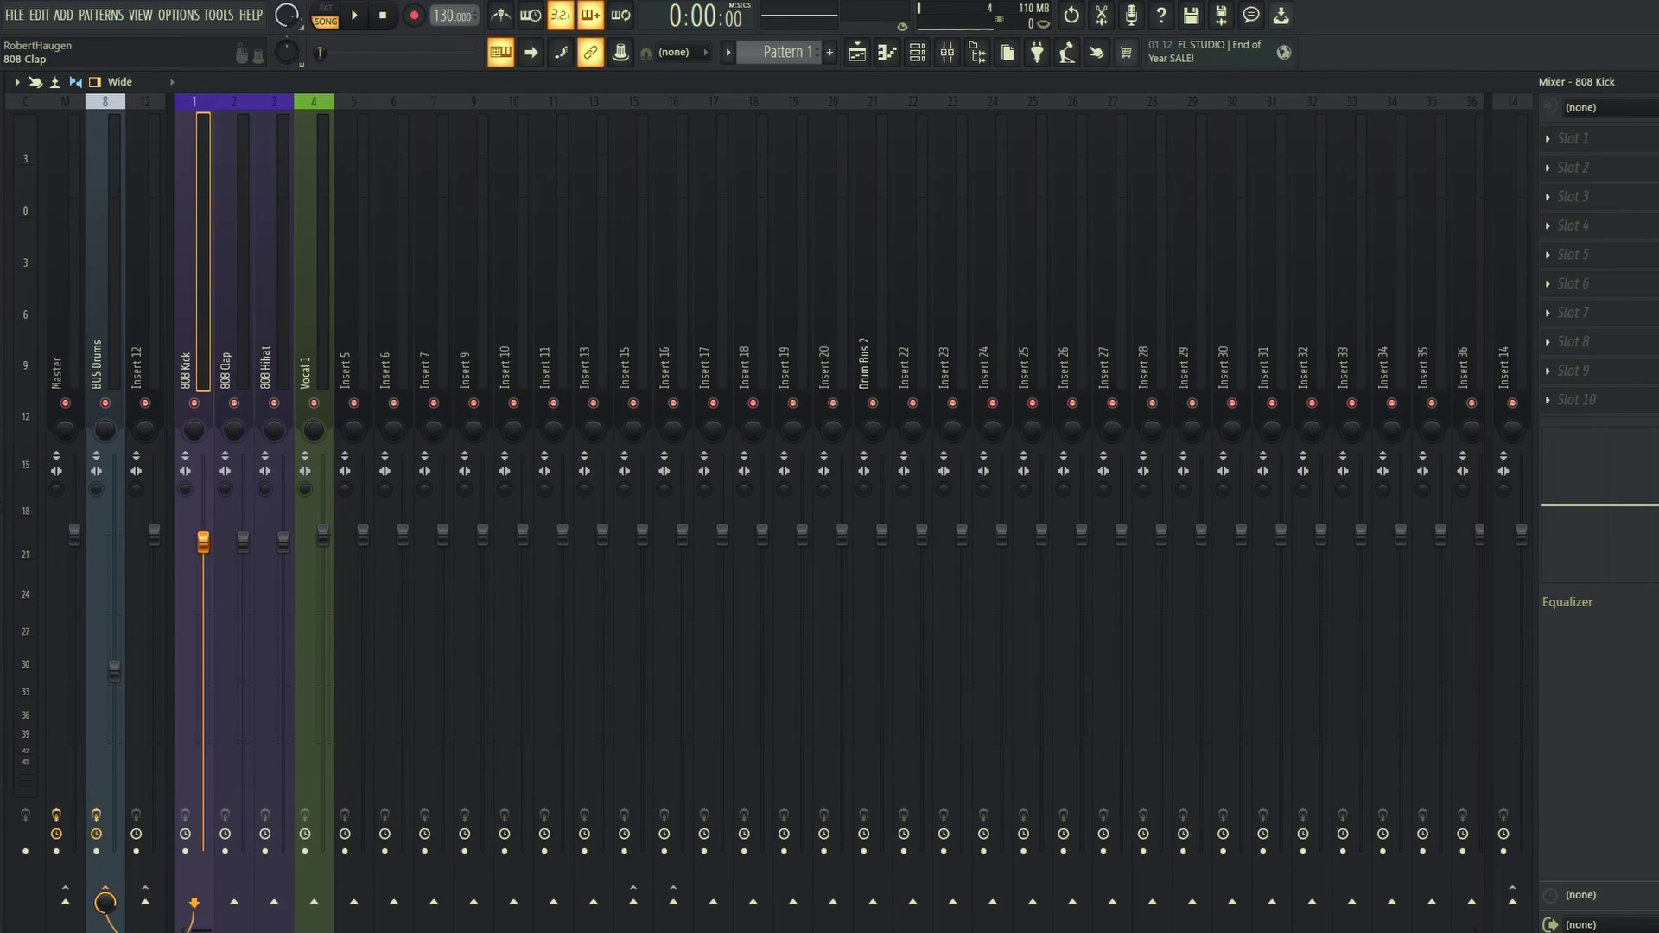
{"action": "left_click", "coordinate": [234, 346]}
{"action": "key", "text": "Right"}
{"action": "key", "text": "Left"}
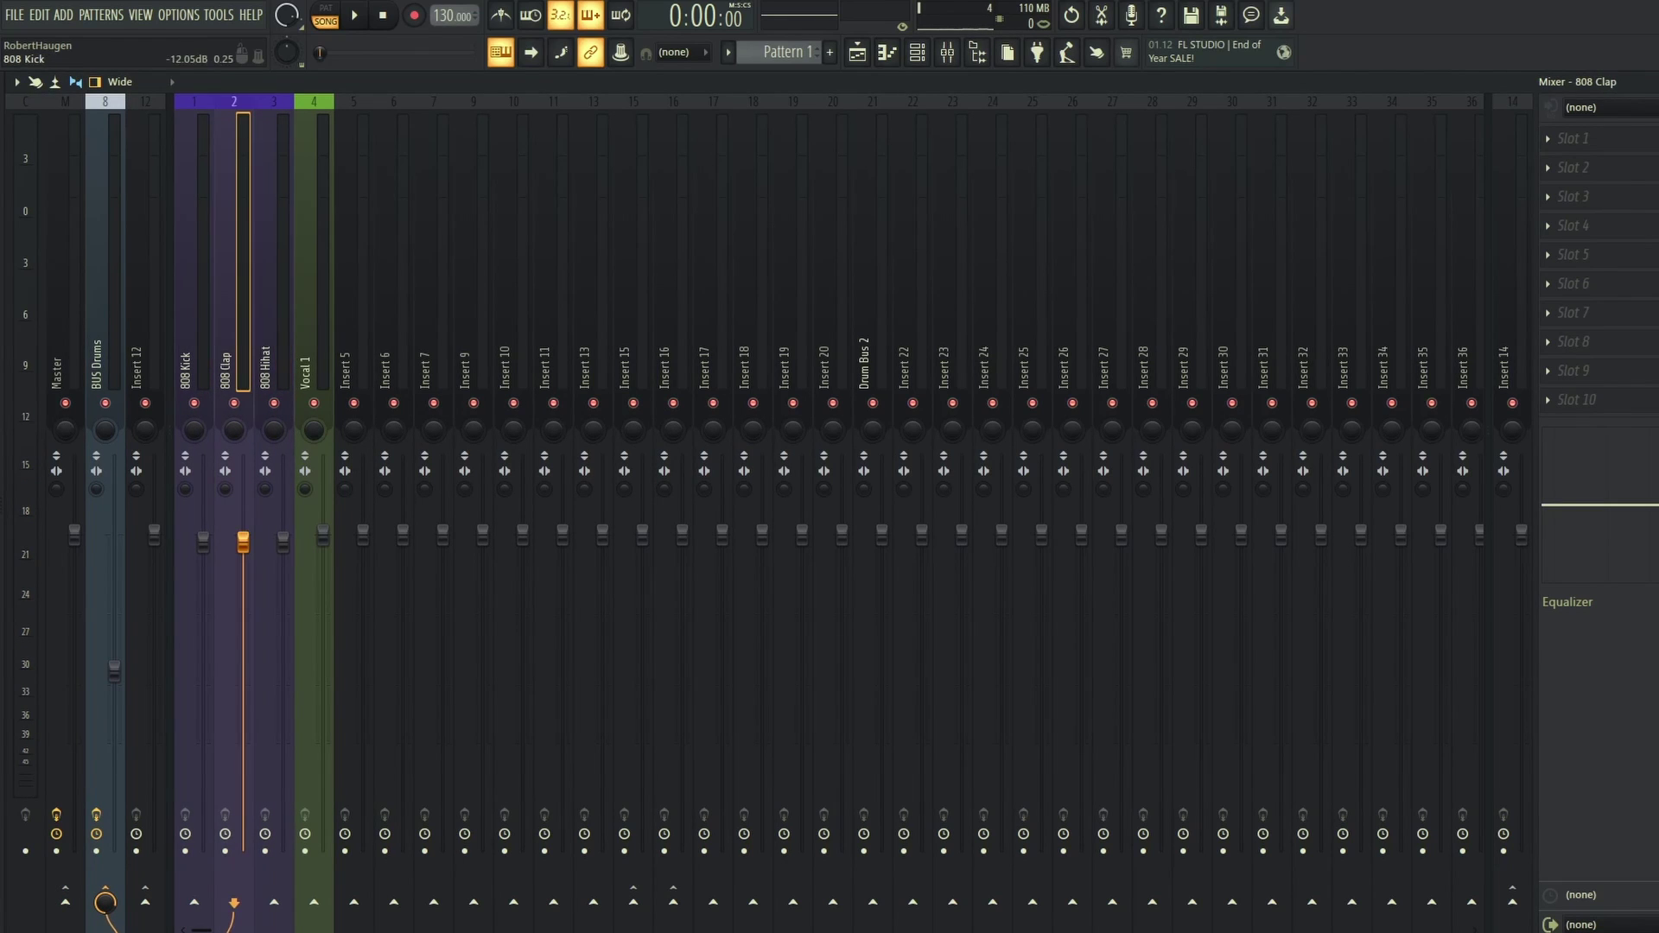
{"action": "key", "text": "Left"}
{"action": "key", "text": "Left"}
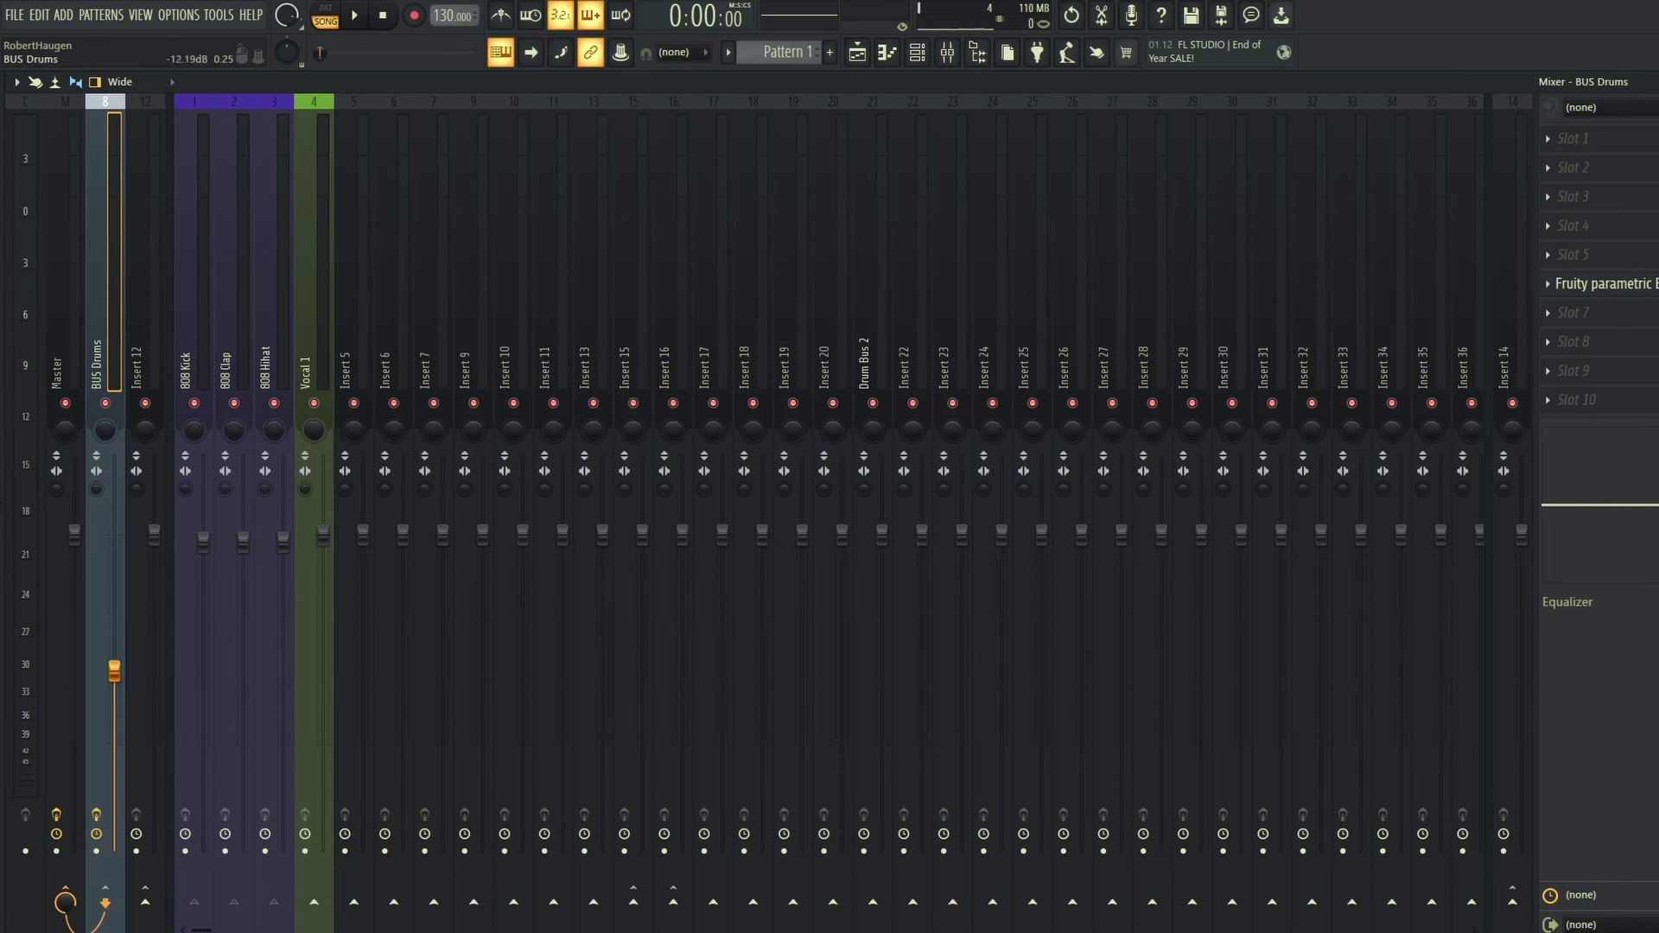
{"action": "left_click", "coordinate": [314, 346]}
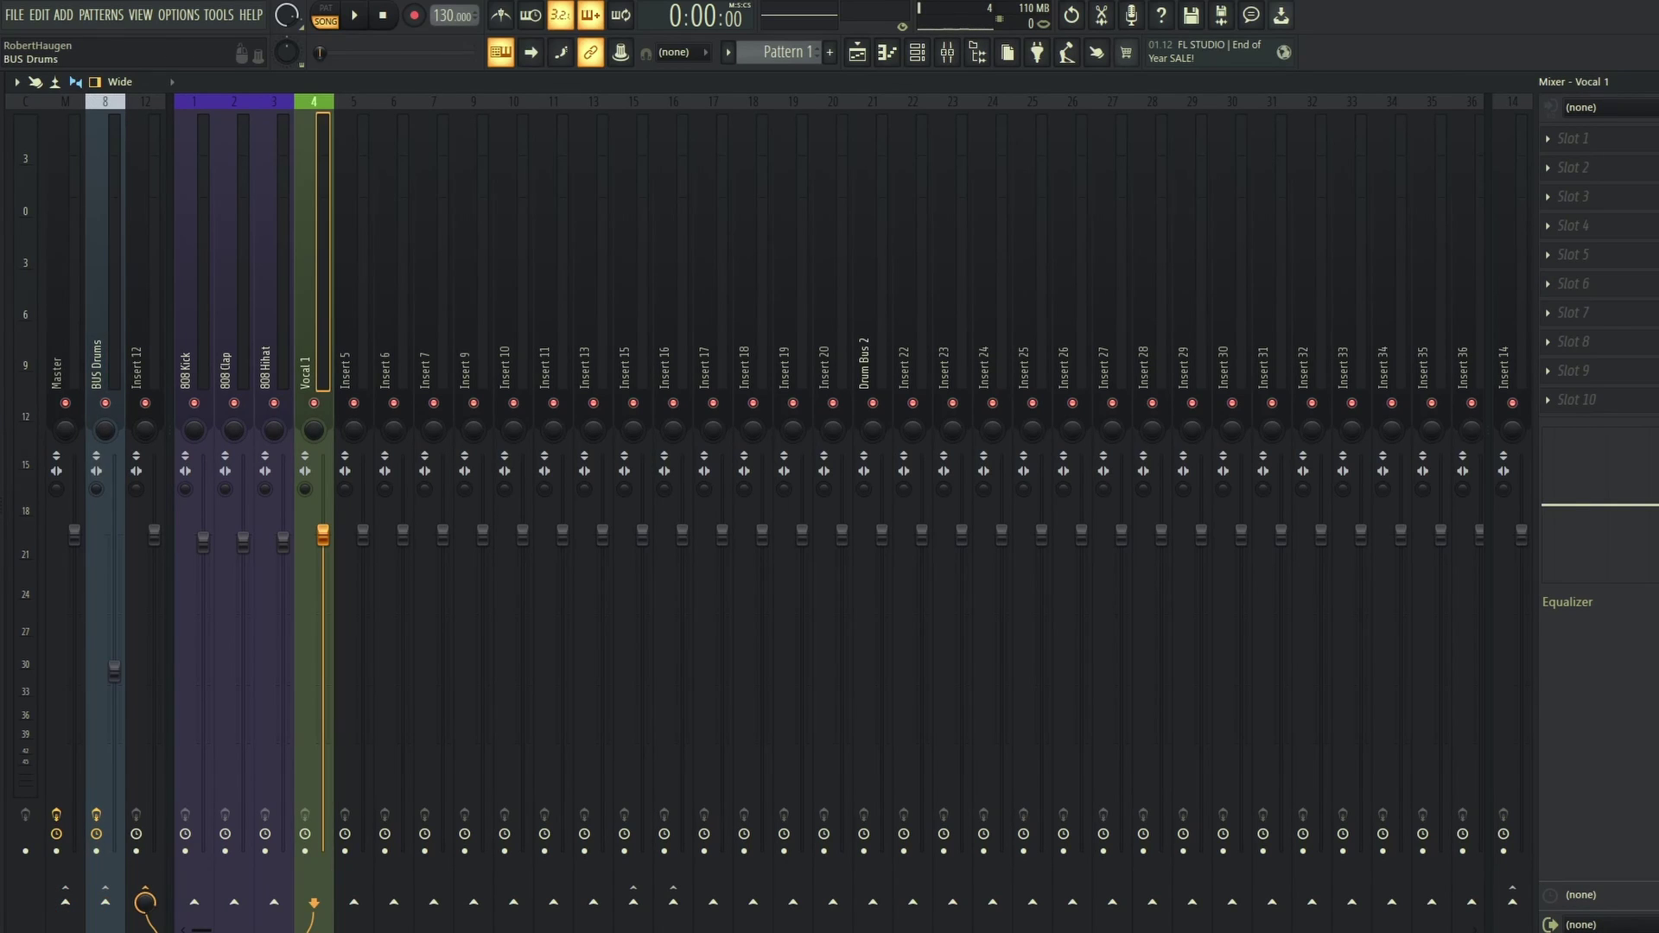
Sweep the BUS Drums fader down and bring it back up to roughly the level of the neighboring Insert 12 fader.
{"action": "left_click", "coordinate": [114, 670]}
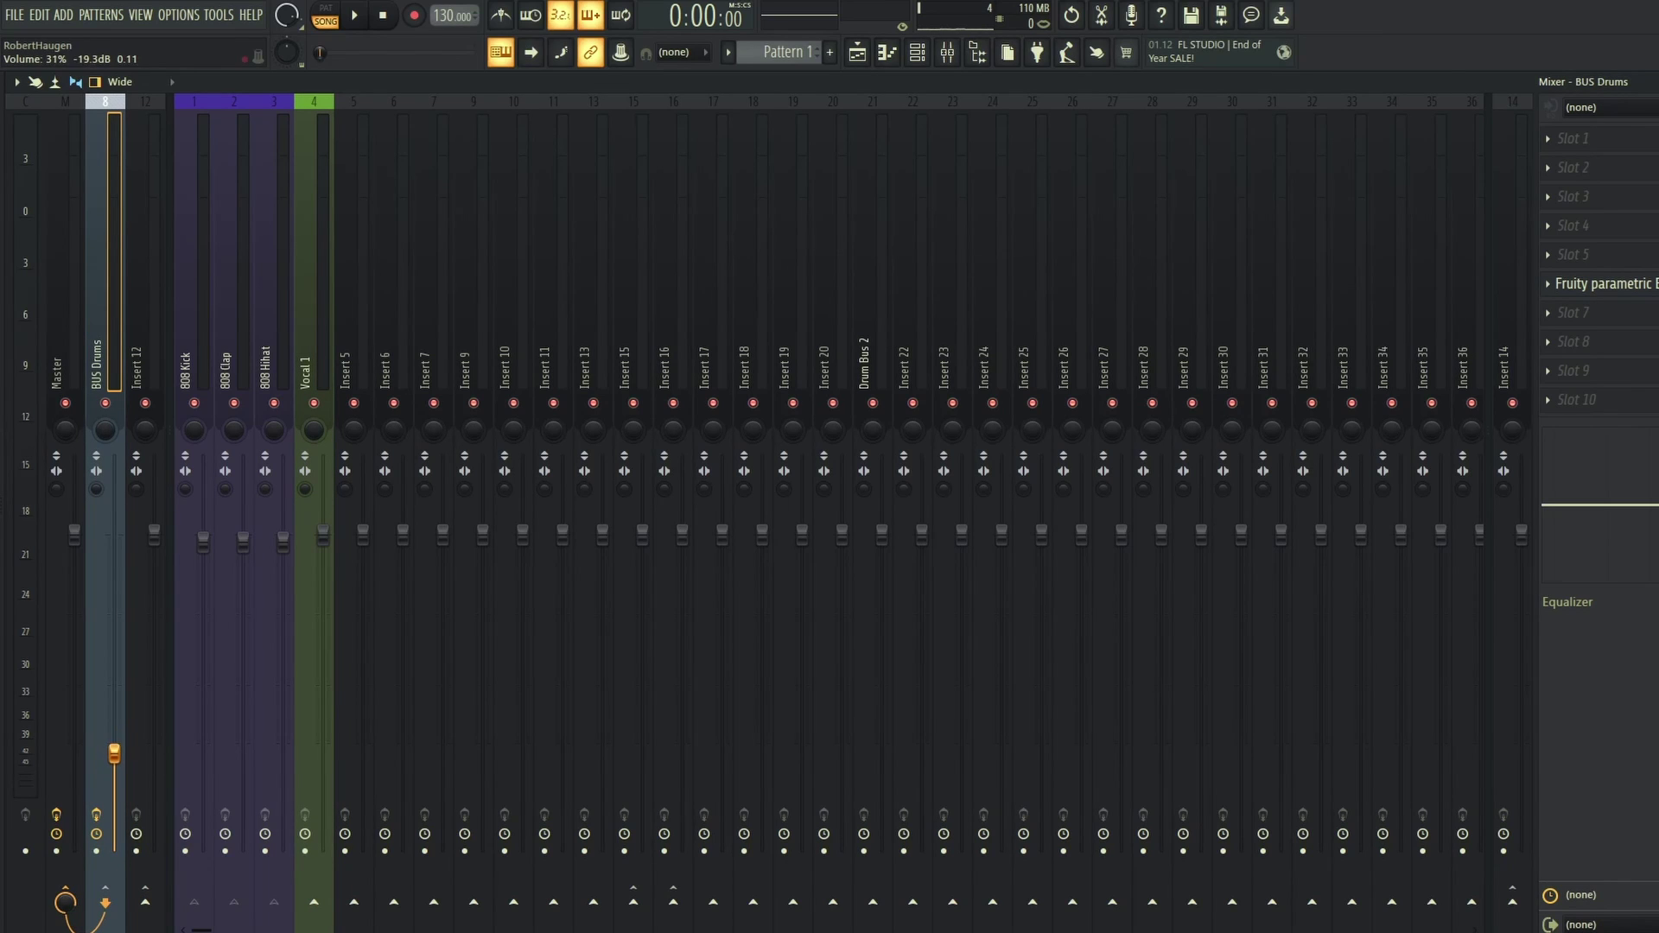
{"action": "left_click_drag", "start_coordinate": [114, 745], "coordinate": [114, 619]}
{"action": "left_click_drag", "start_coordinate": [114, 553], "coordinate": [114, 536]}
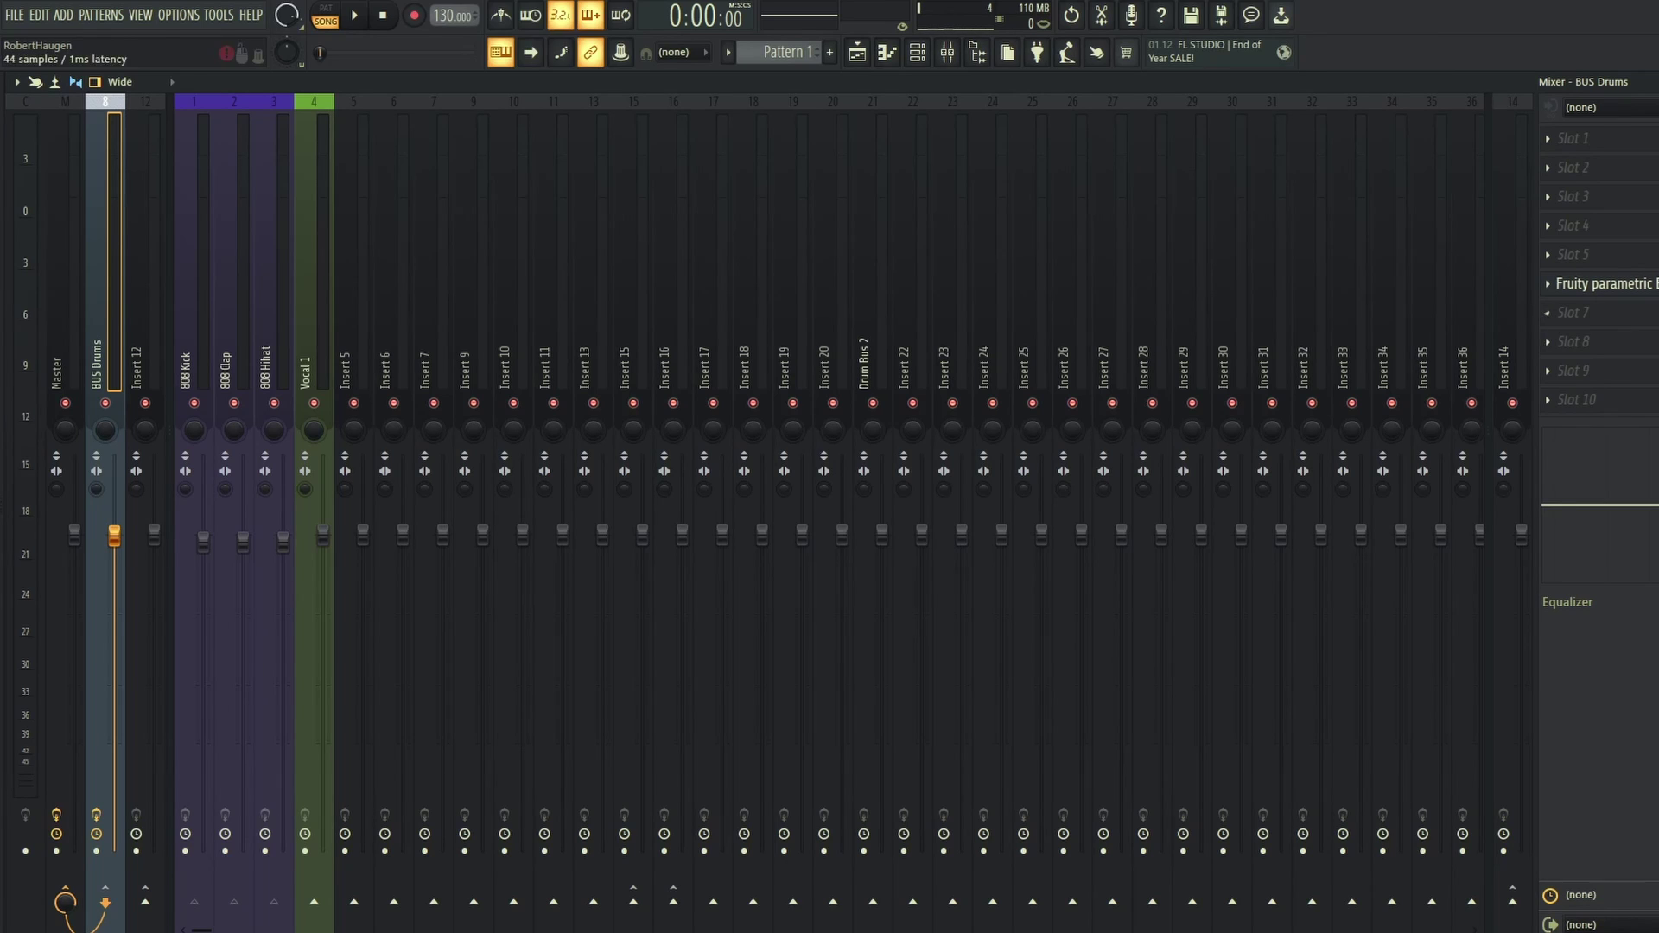
In the BUS Drums EQ, flatten band 1 to 0 dB and pull band 7 down to about -18 dB just above 10 kHz during playback.
{"action": "left_click", "coordinate": [1603, 284]}
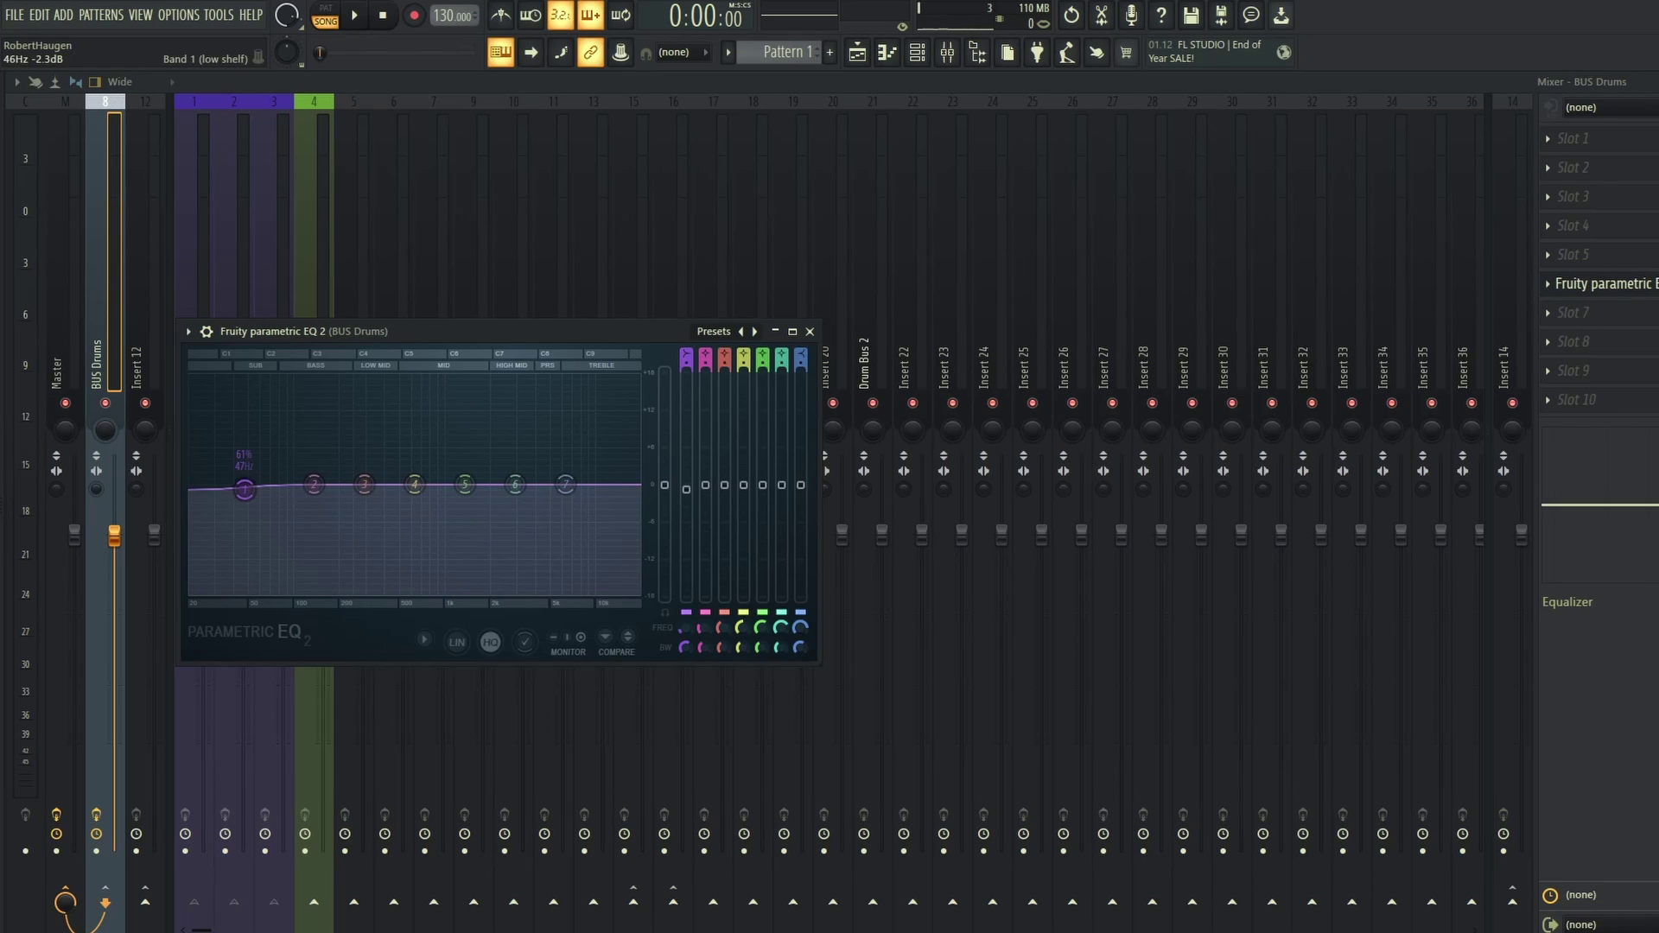
{"action": "left_click_drag", "start_coordinate": [245, 489], "coordinate": [248, 484]}
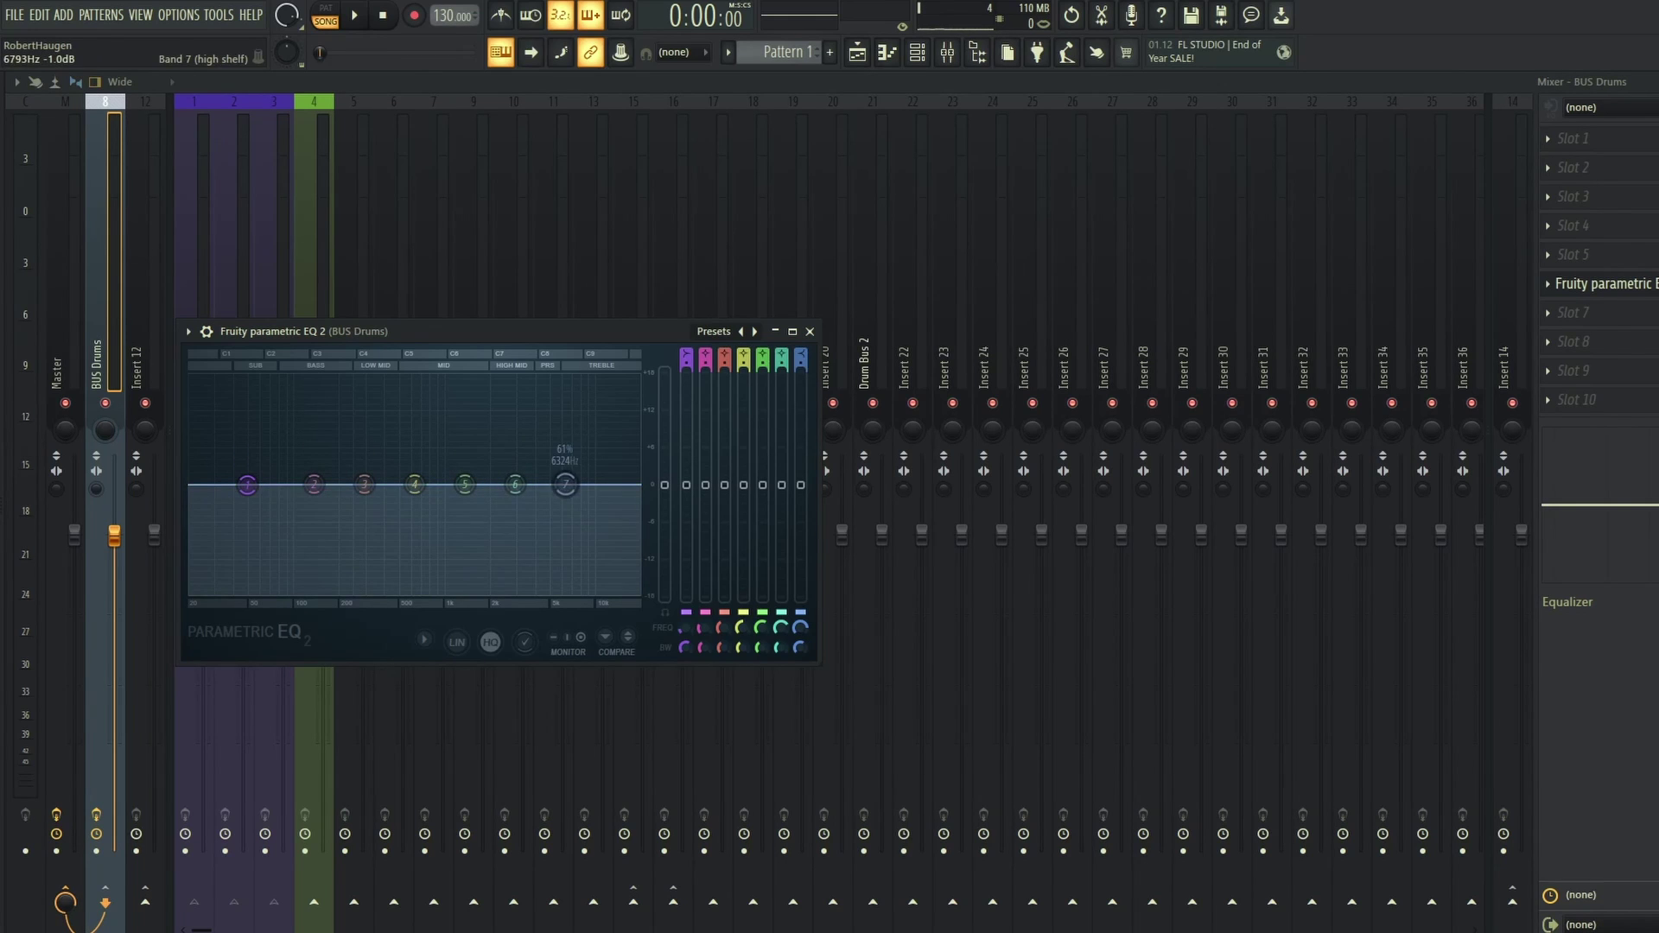
{"action": "key", "text": "space"}
{"action": "left_click_drag", "start_coordinate": [565, 484], "coordinate": [606, 593]}
{"action": "key", "text": "space"}
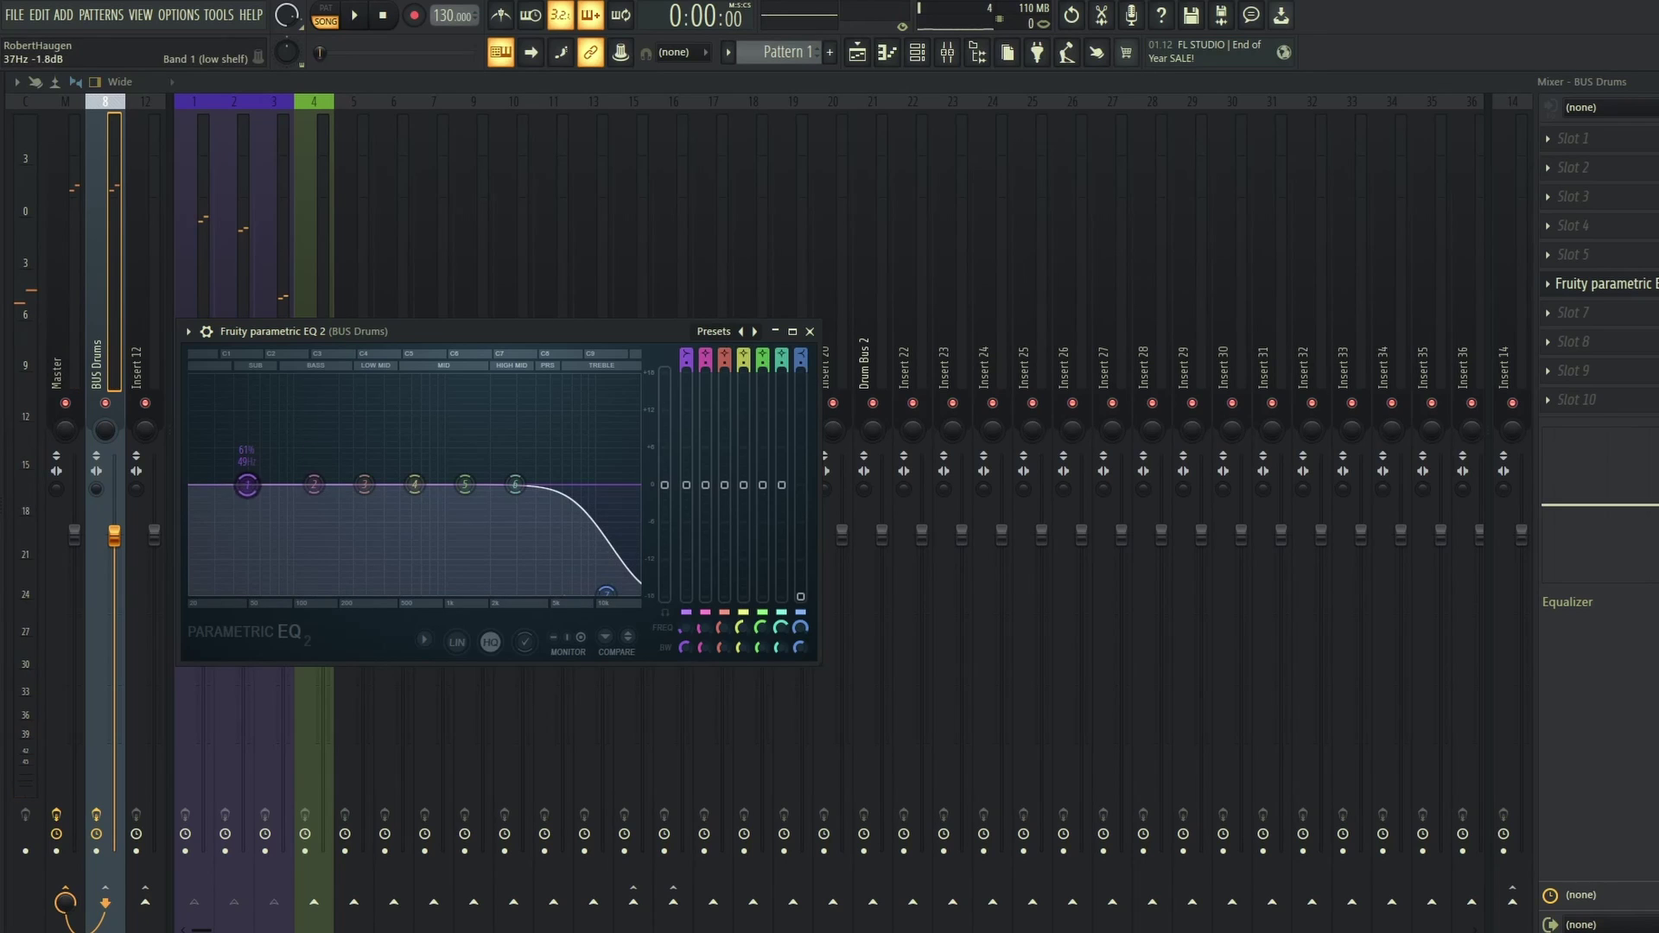
Change band 1 of the BUS Drums EQ to a Steep 8 high pass and lower its frequency to well below 50 Hz.
{"action": "mouse_move", "coordinate": [274, 534]}
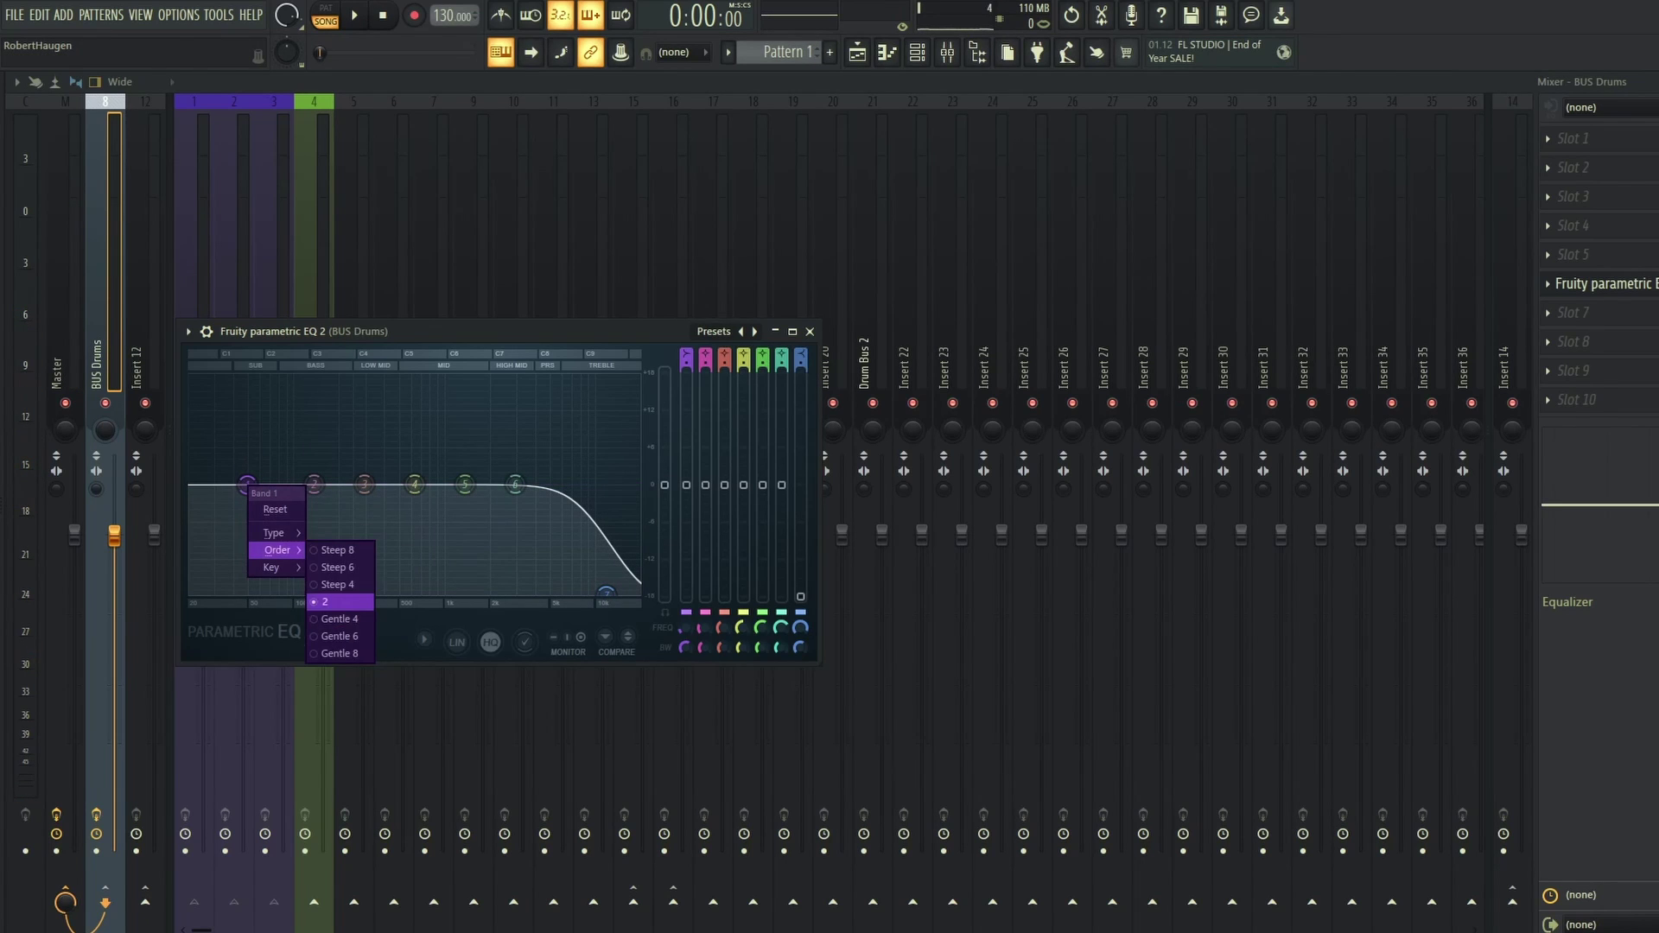
{"action": "left_click", "coordinate": [339, 550]}
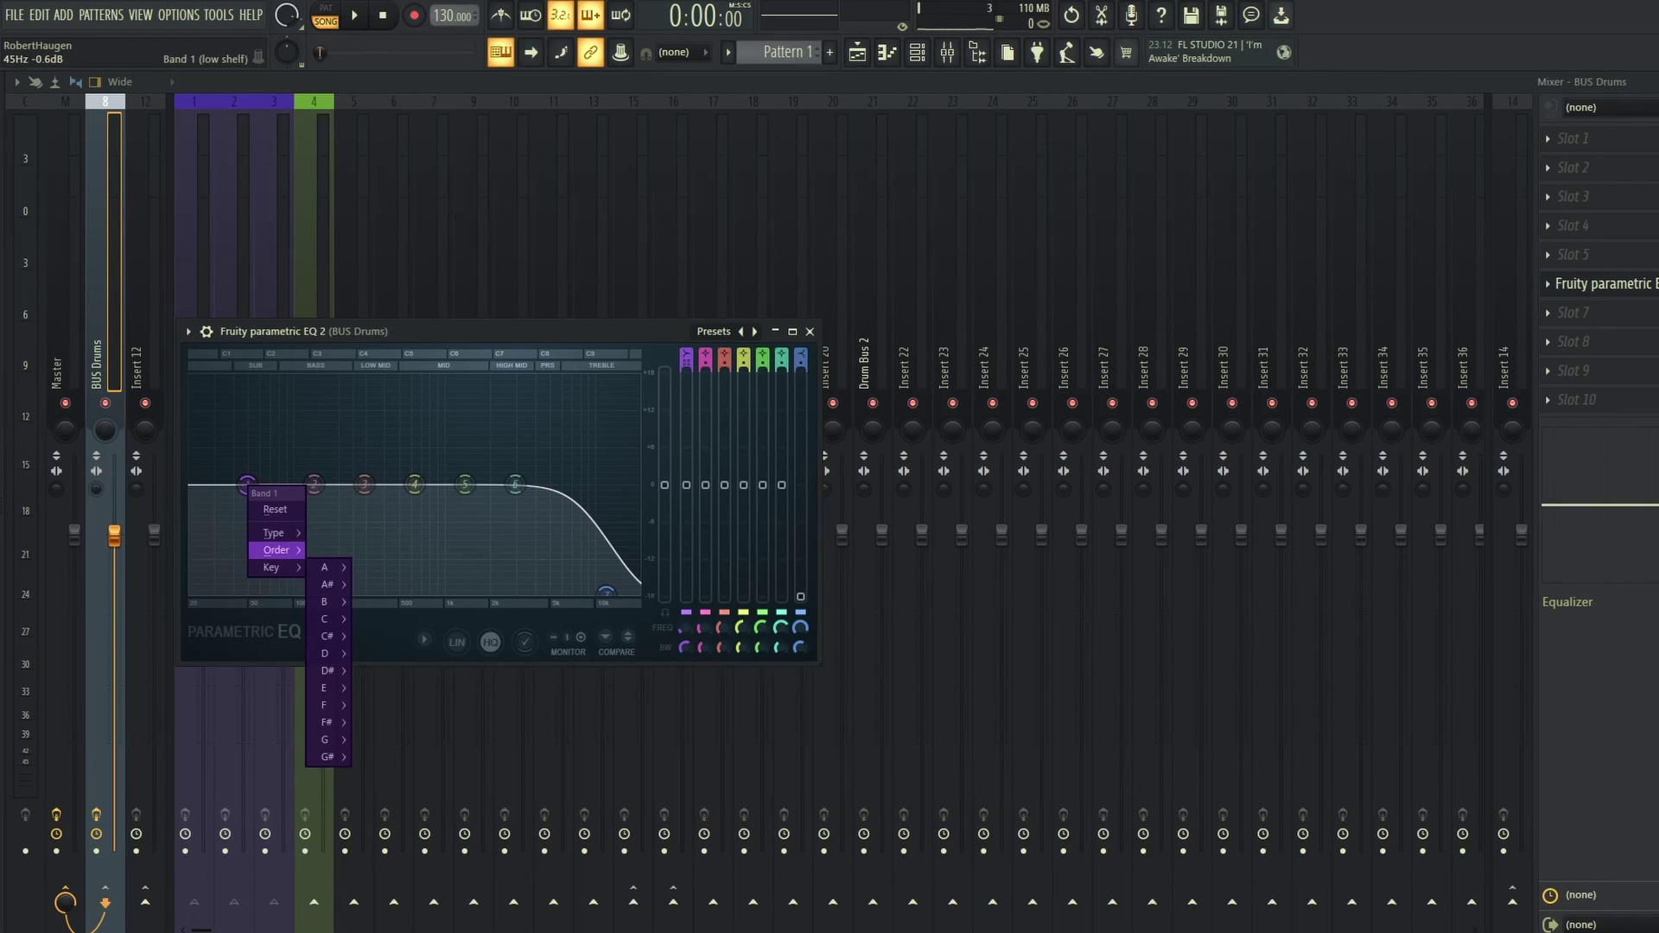
{"action": "mouse_move", "coordinate": [275, 533]}
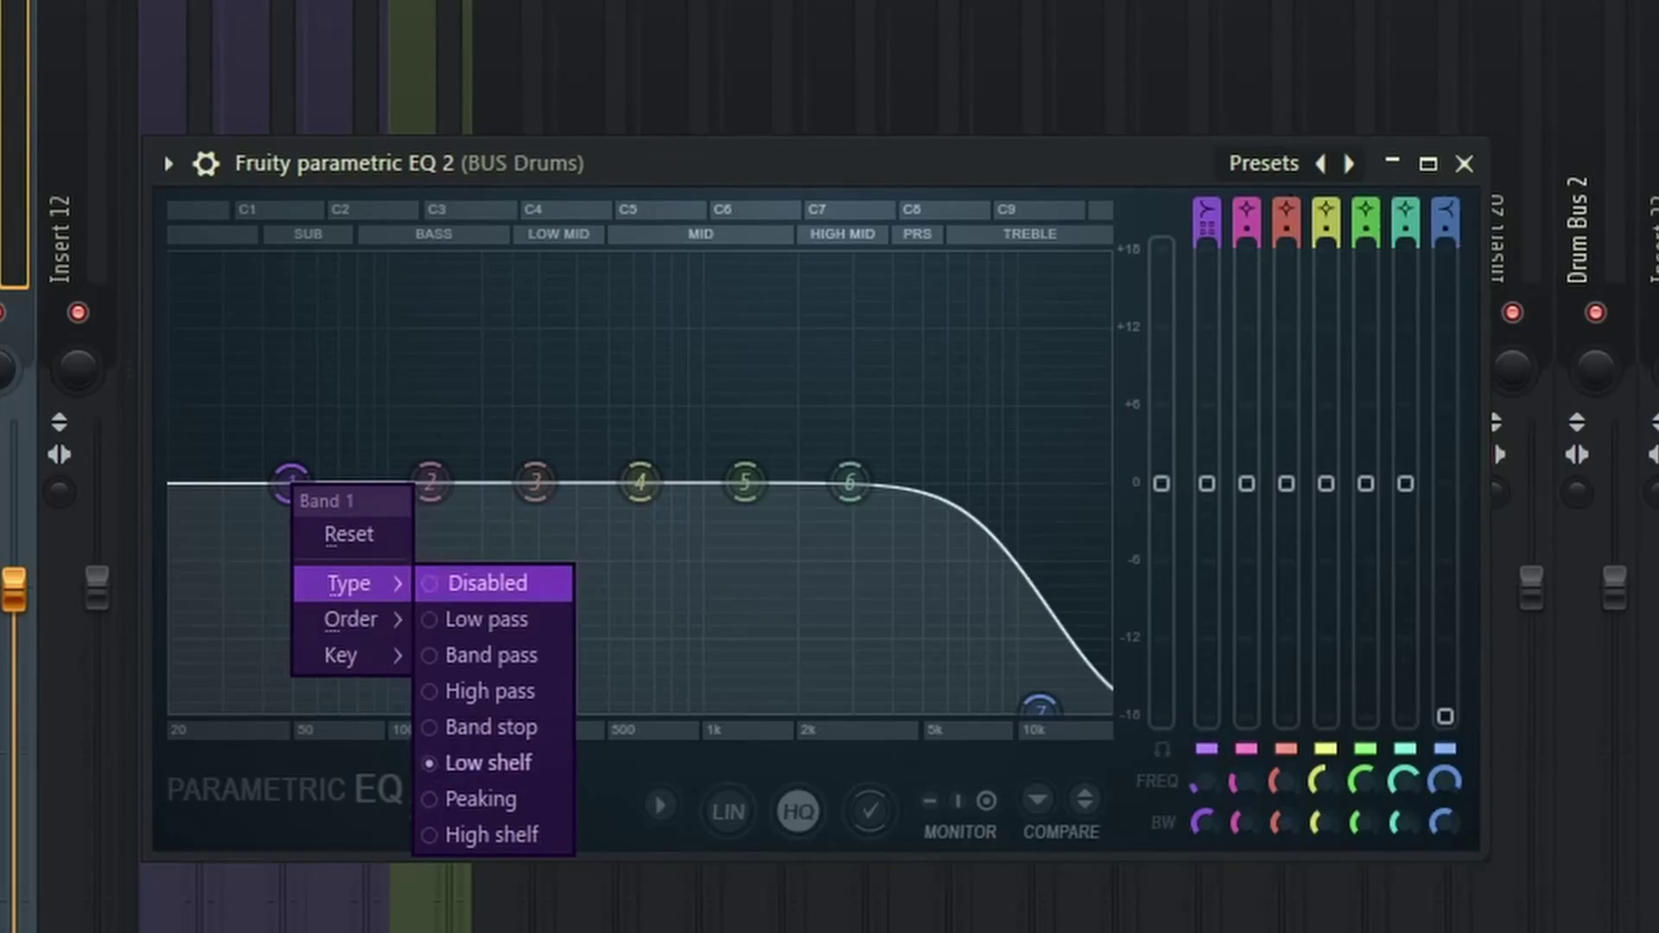
{"action": "left_click", "coordinate": [492, 692]}
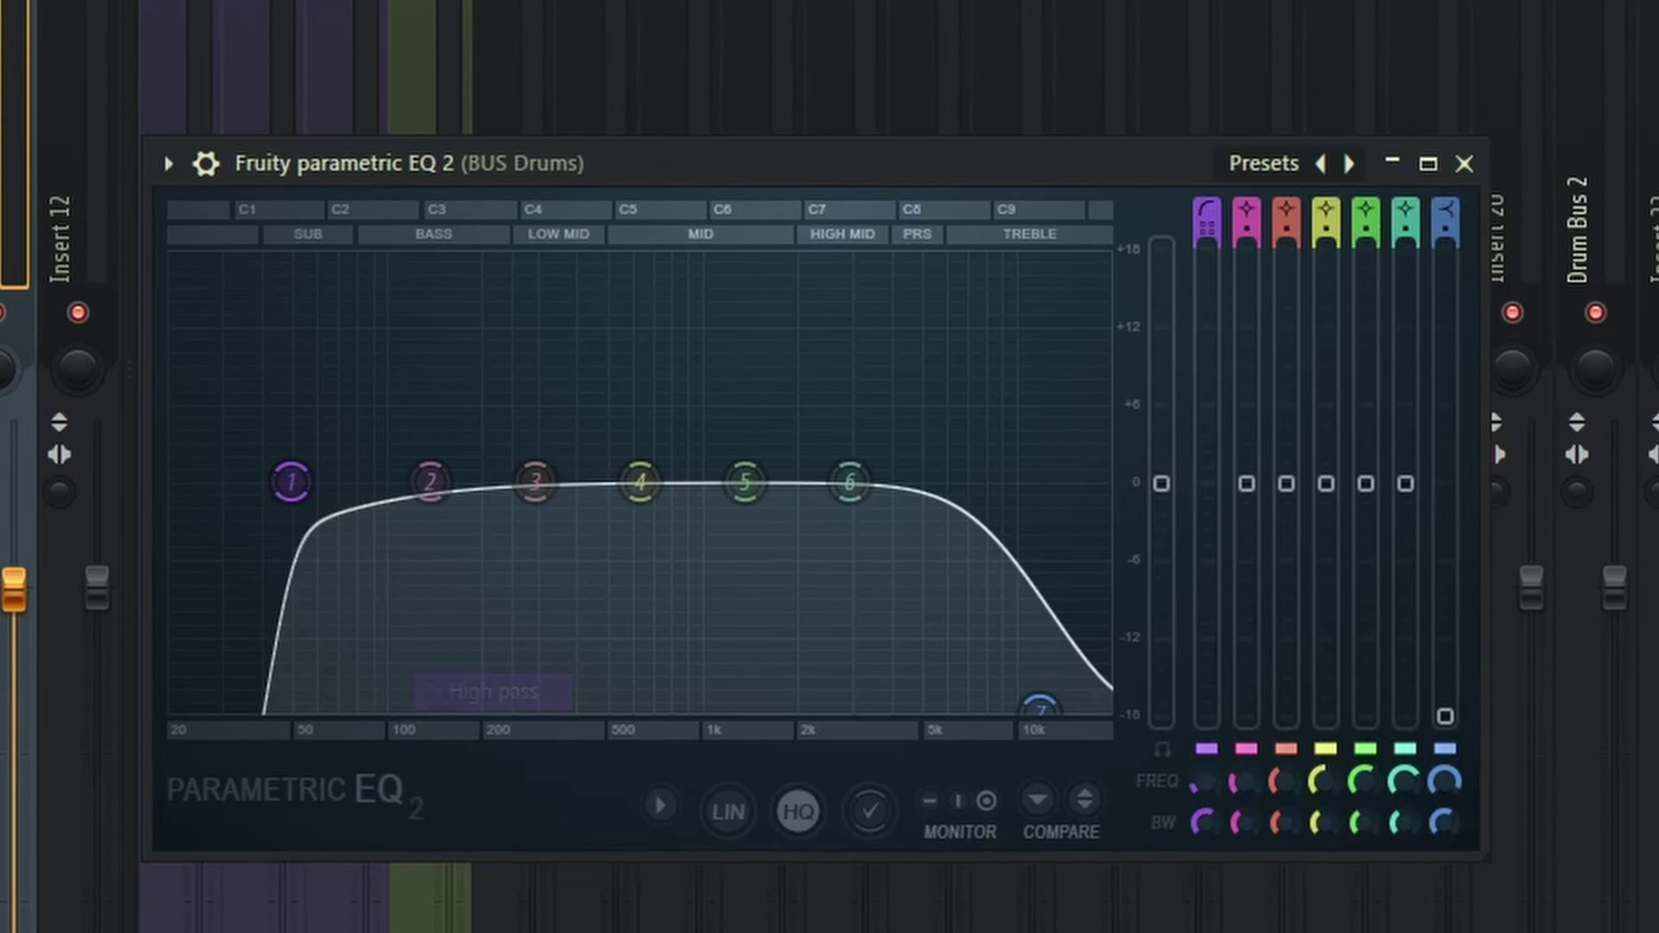
{"action": "left_click_drag", "start_coordinate": [289, 482], "coordinate": [245, 482]}
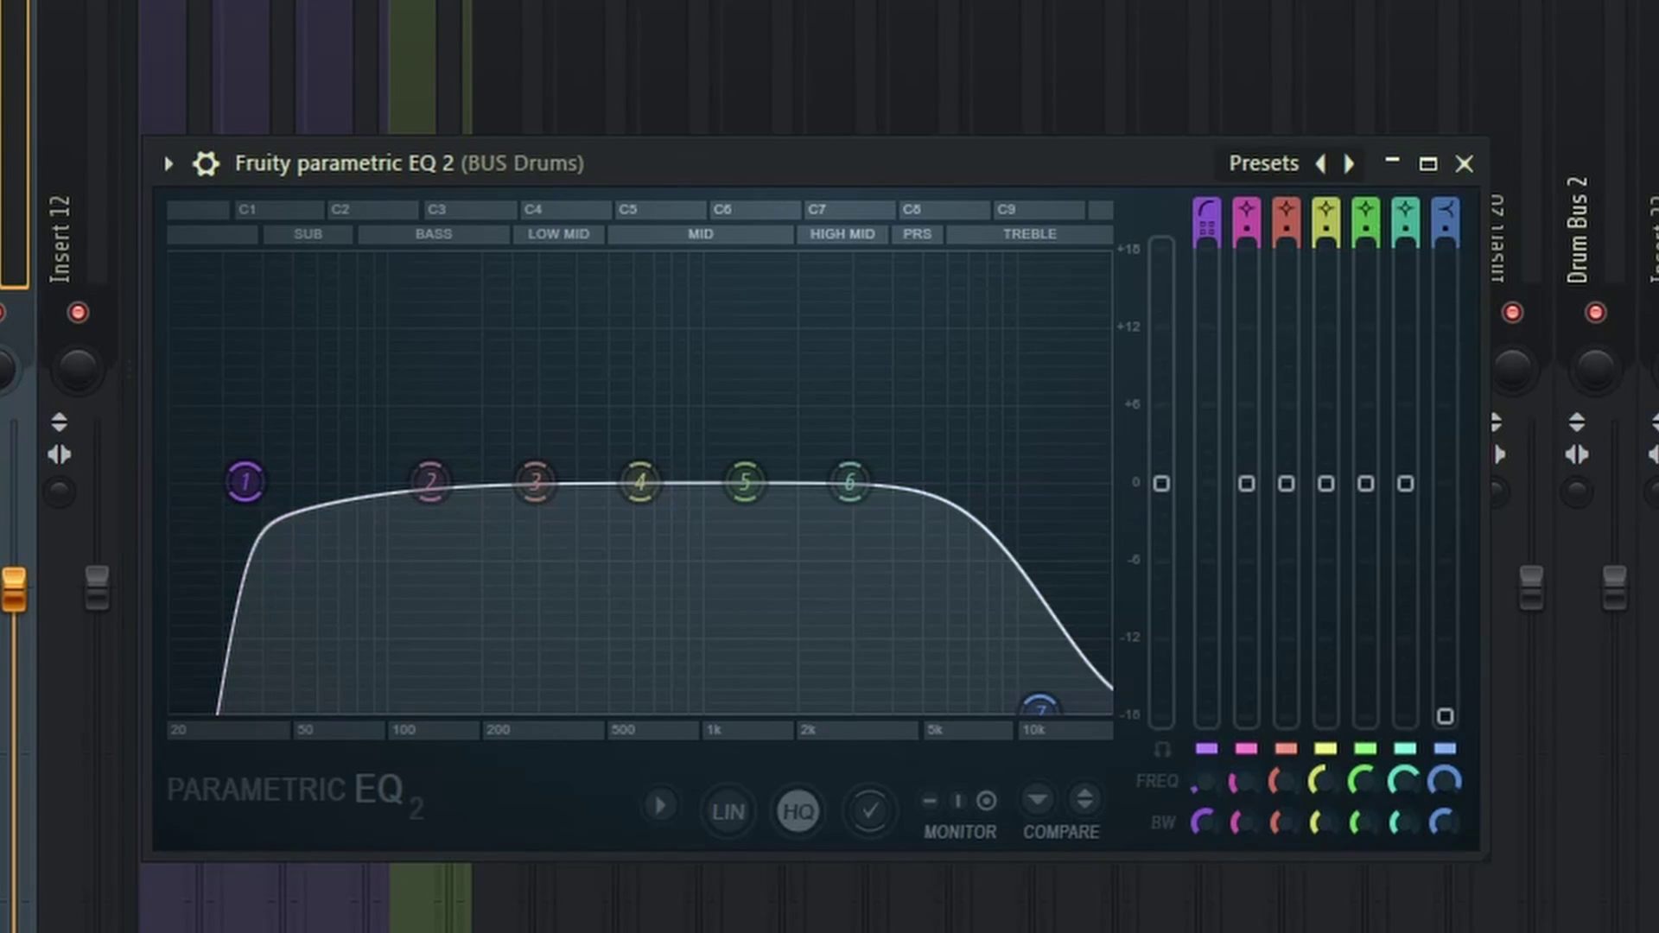
Sweep band 7's frequency, bring it down to 84 Hz, and create an automation clip for that frequency.
{"action": "left_click_drag", "start_coordinate": [1040, 709], "coordinate": [600, 707]}
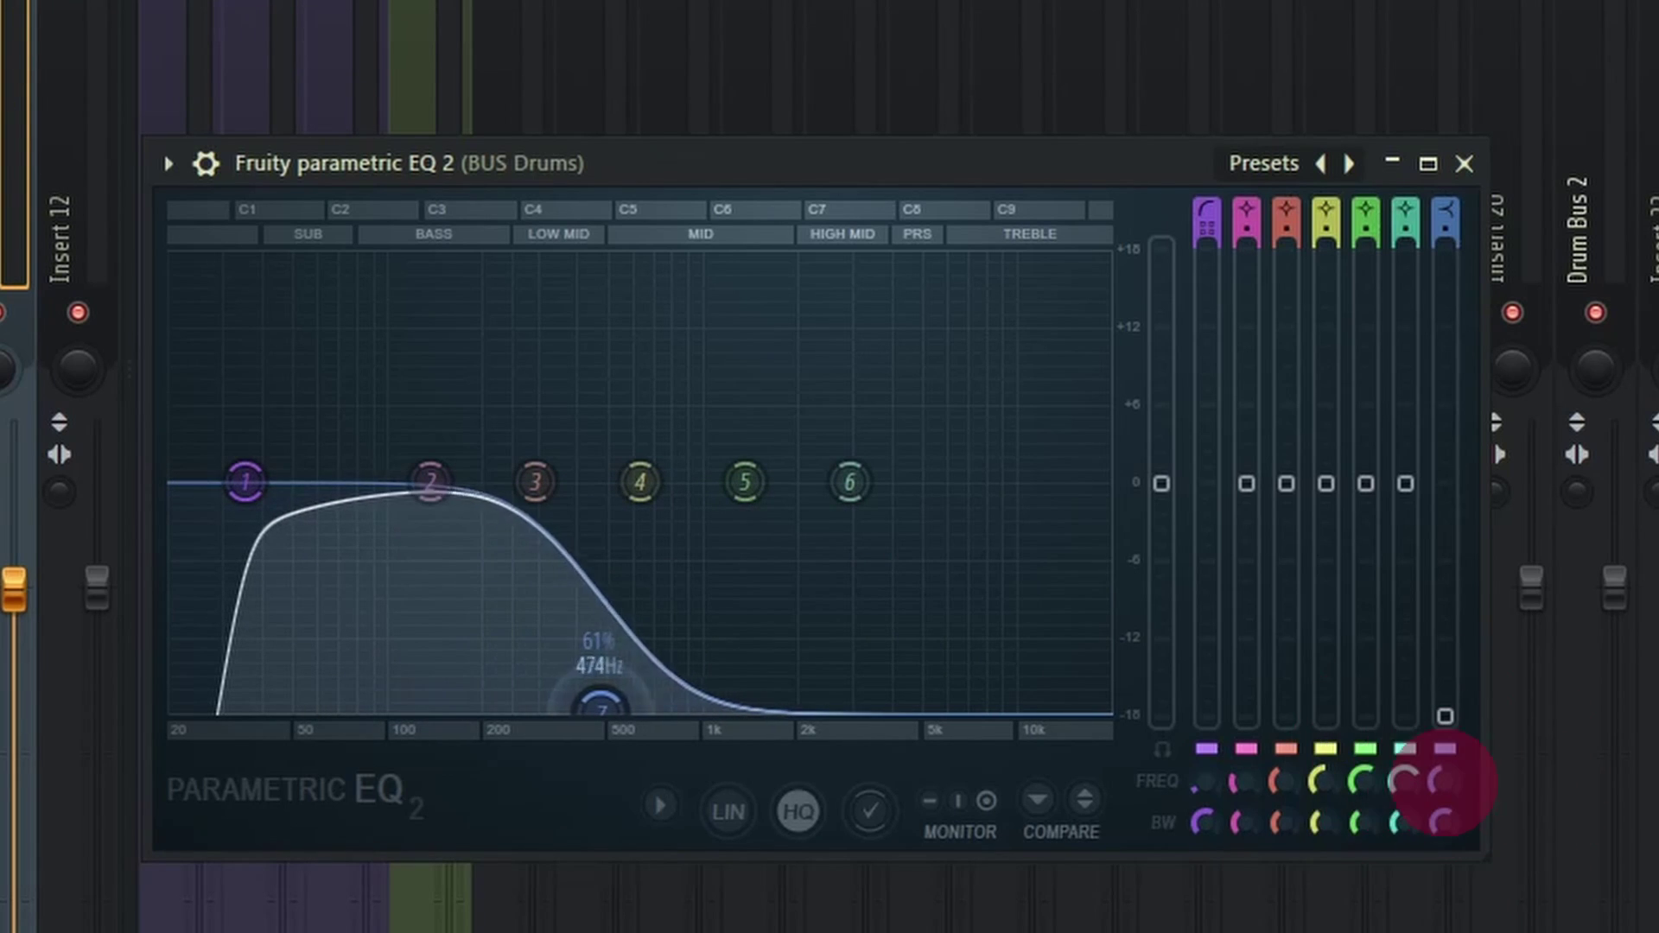
{"action": "left_click_drag", "start_coordinate": [1445, 782], "coordinate": [1443, 778]}
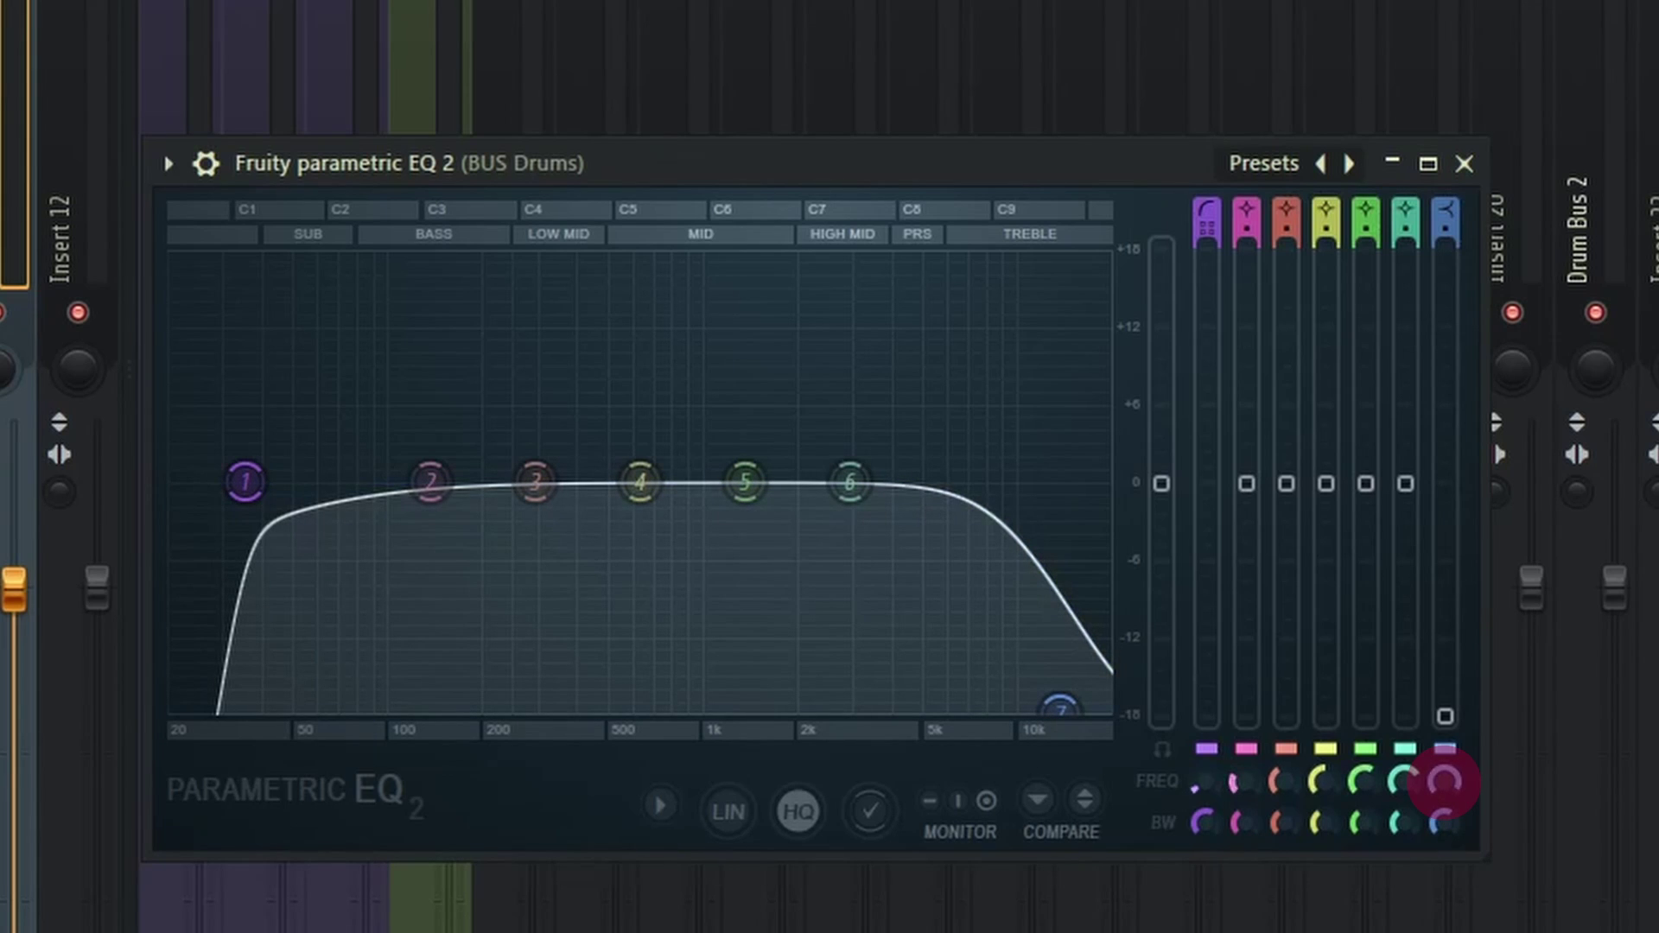
{"action": "left_click_drag", "start_coordinate": [1443, 780], "coordinate": [1443, 783]}
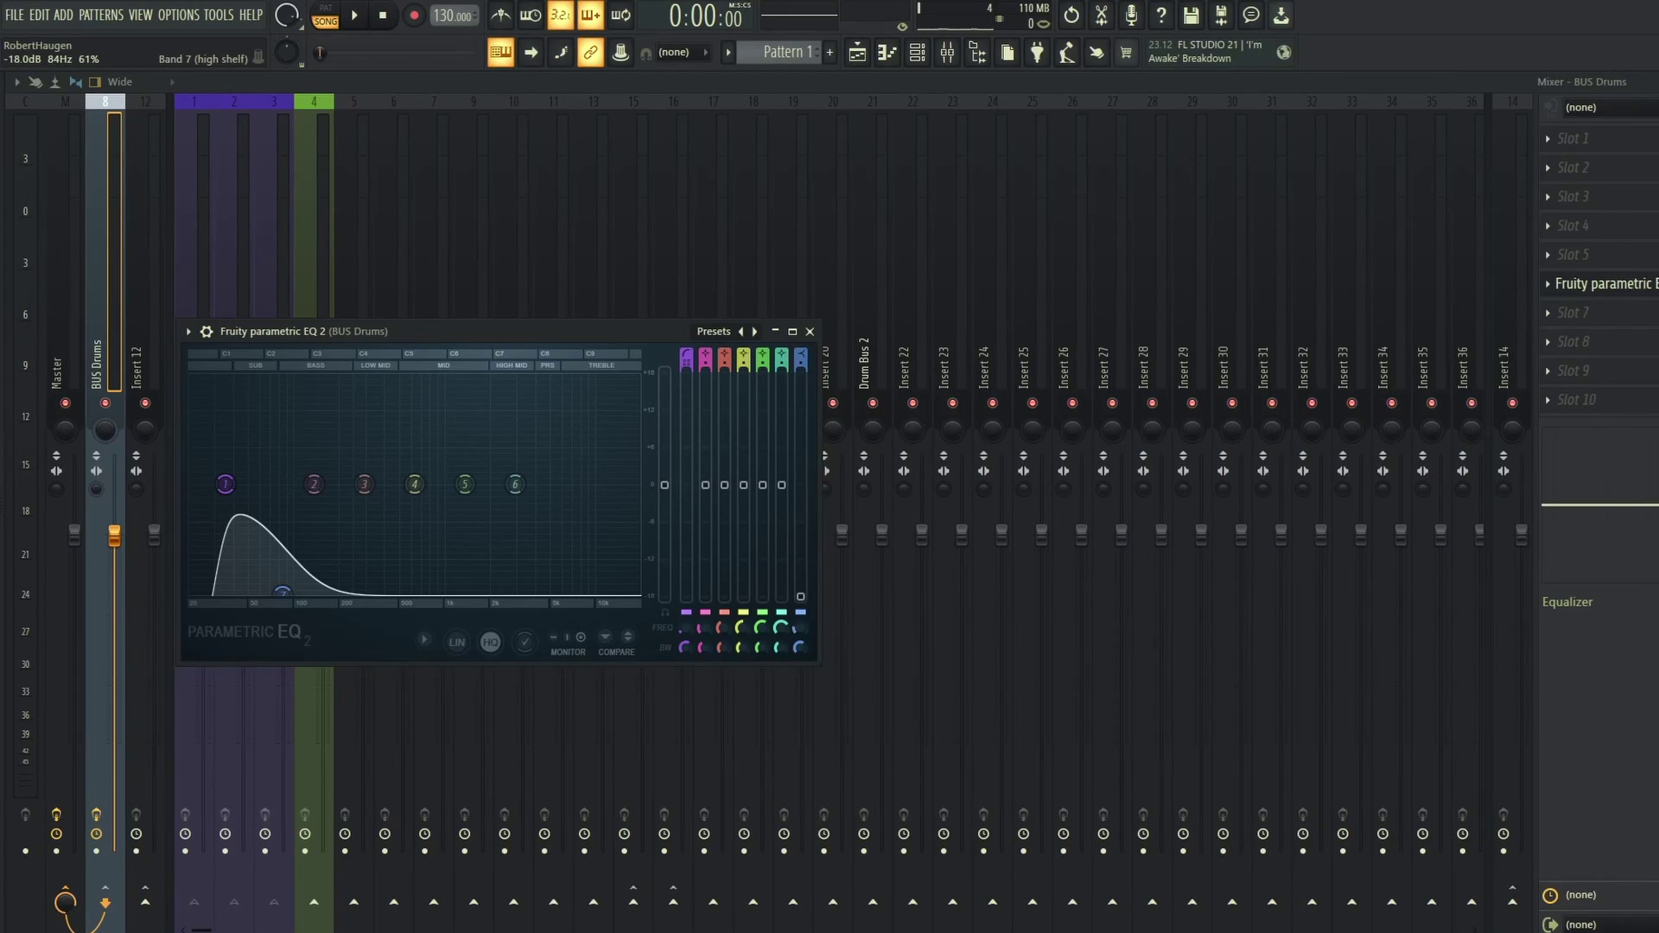
{"action": "right_click", "coordinate": [800, 628]}
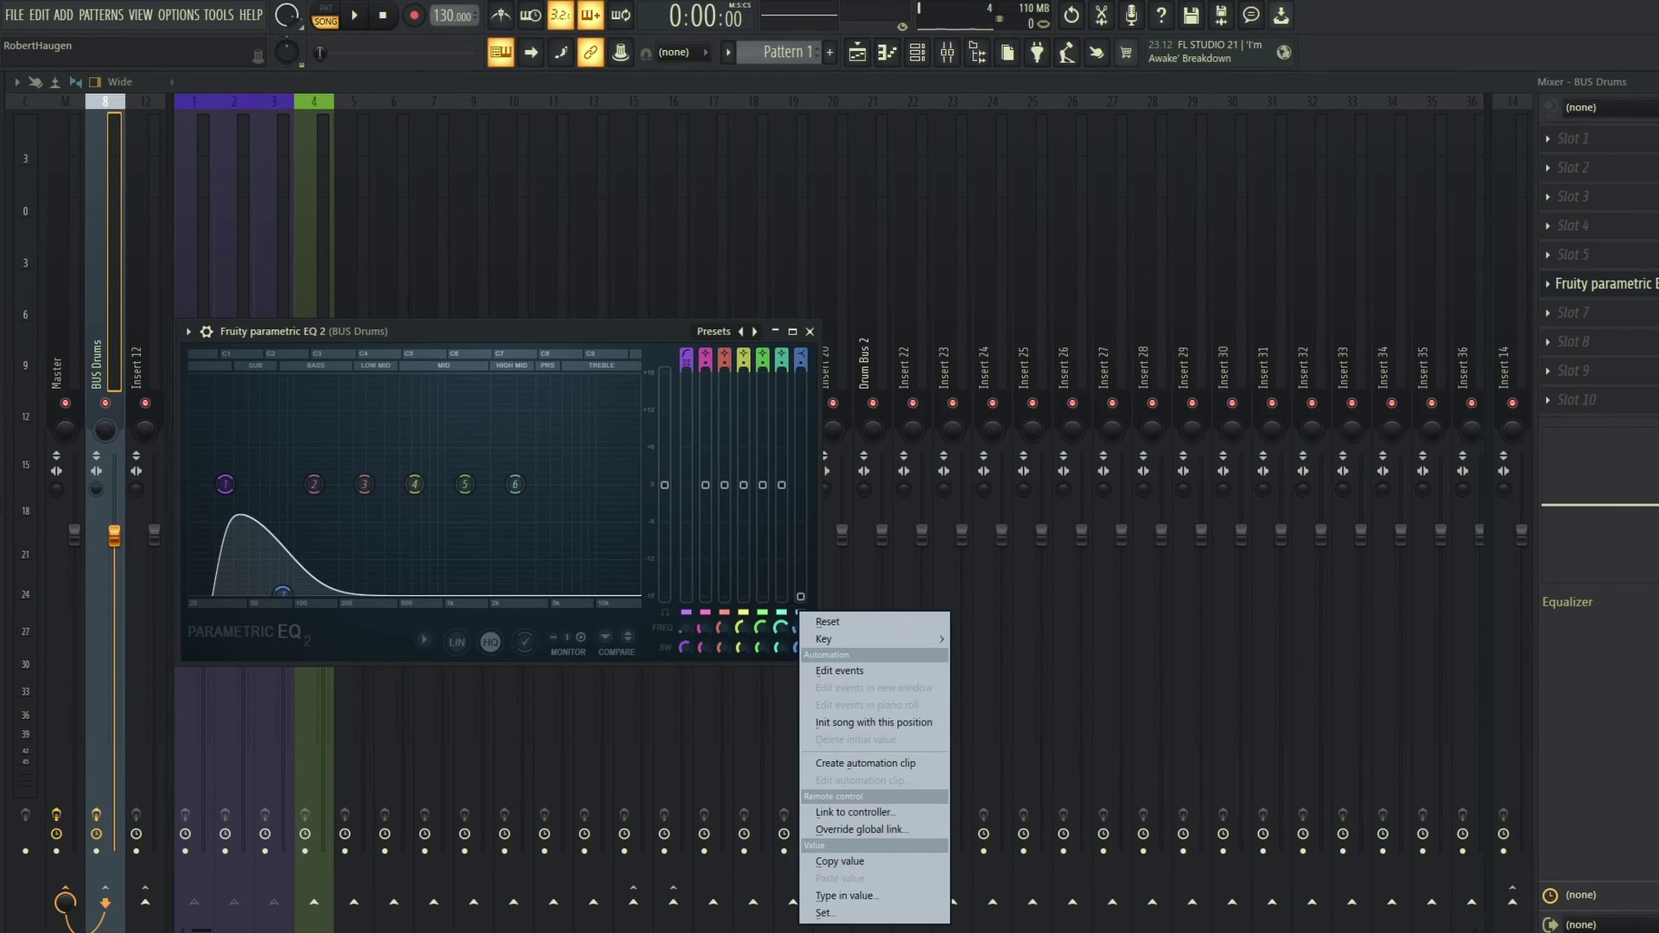
{"action": "left_click", "coordinate": [869, 763]}
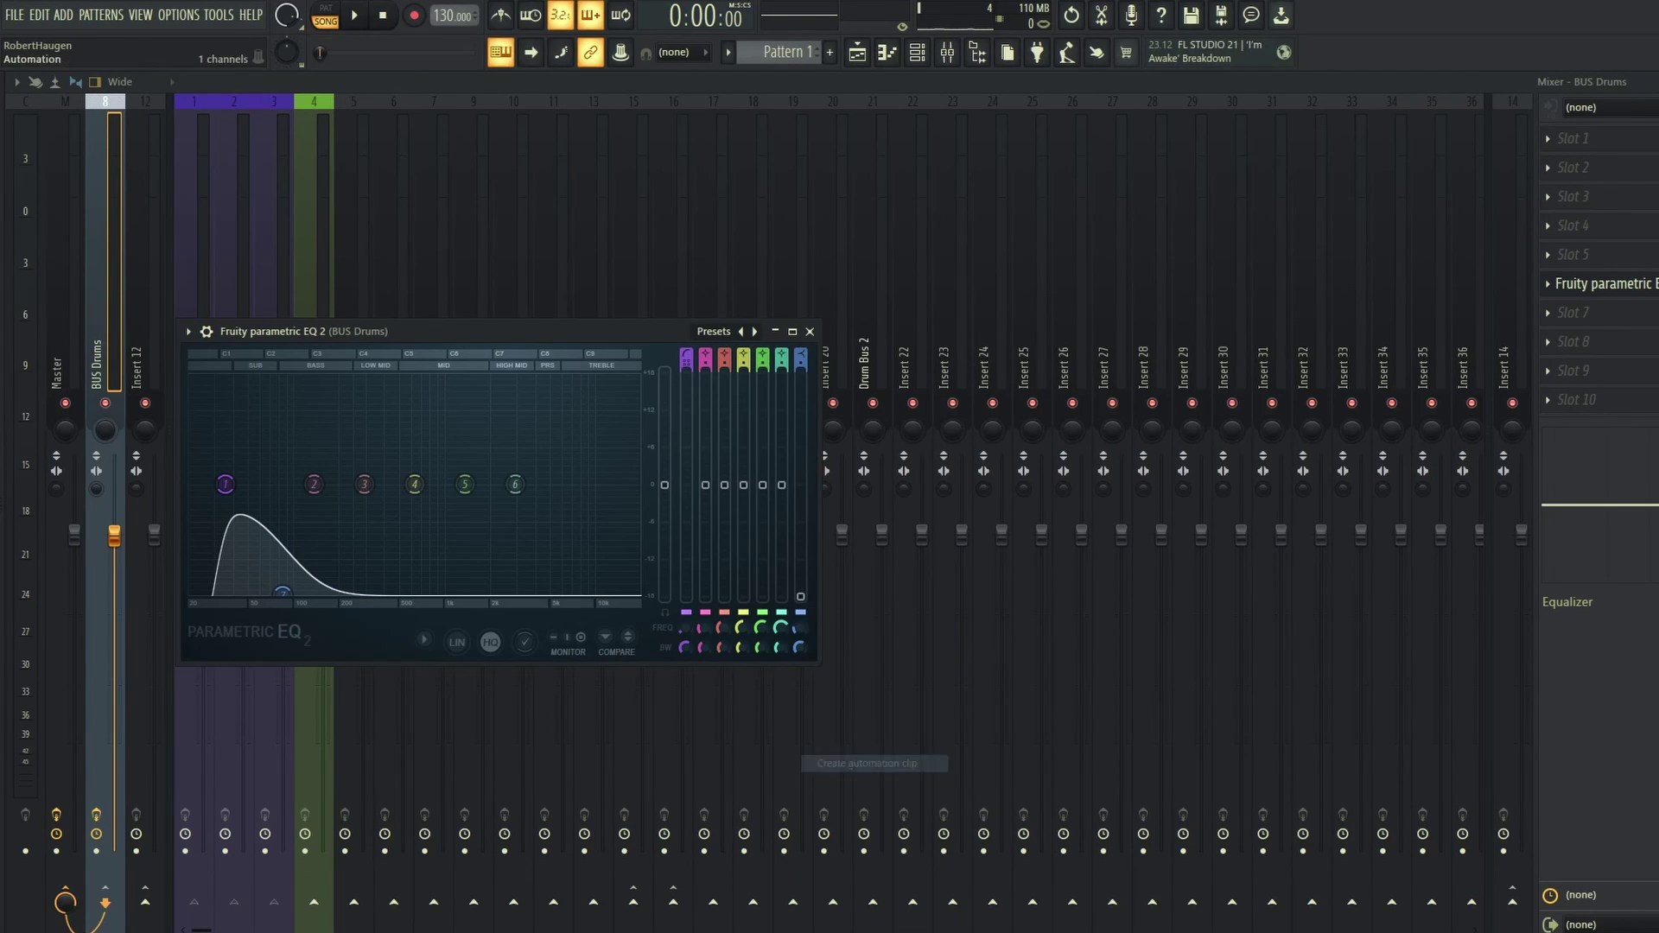
In the Playlist, add a point at bar 5 of the Band 7 freq automation clip and raise it to form an upward ramp.
{"action": "left_click", "coordinate": [857, 52]}
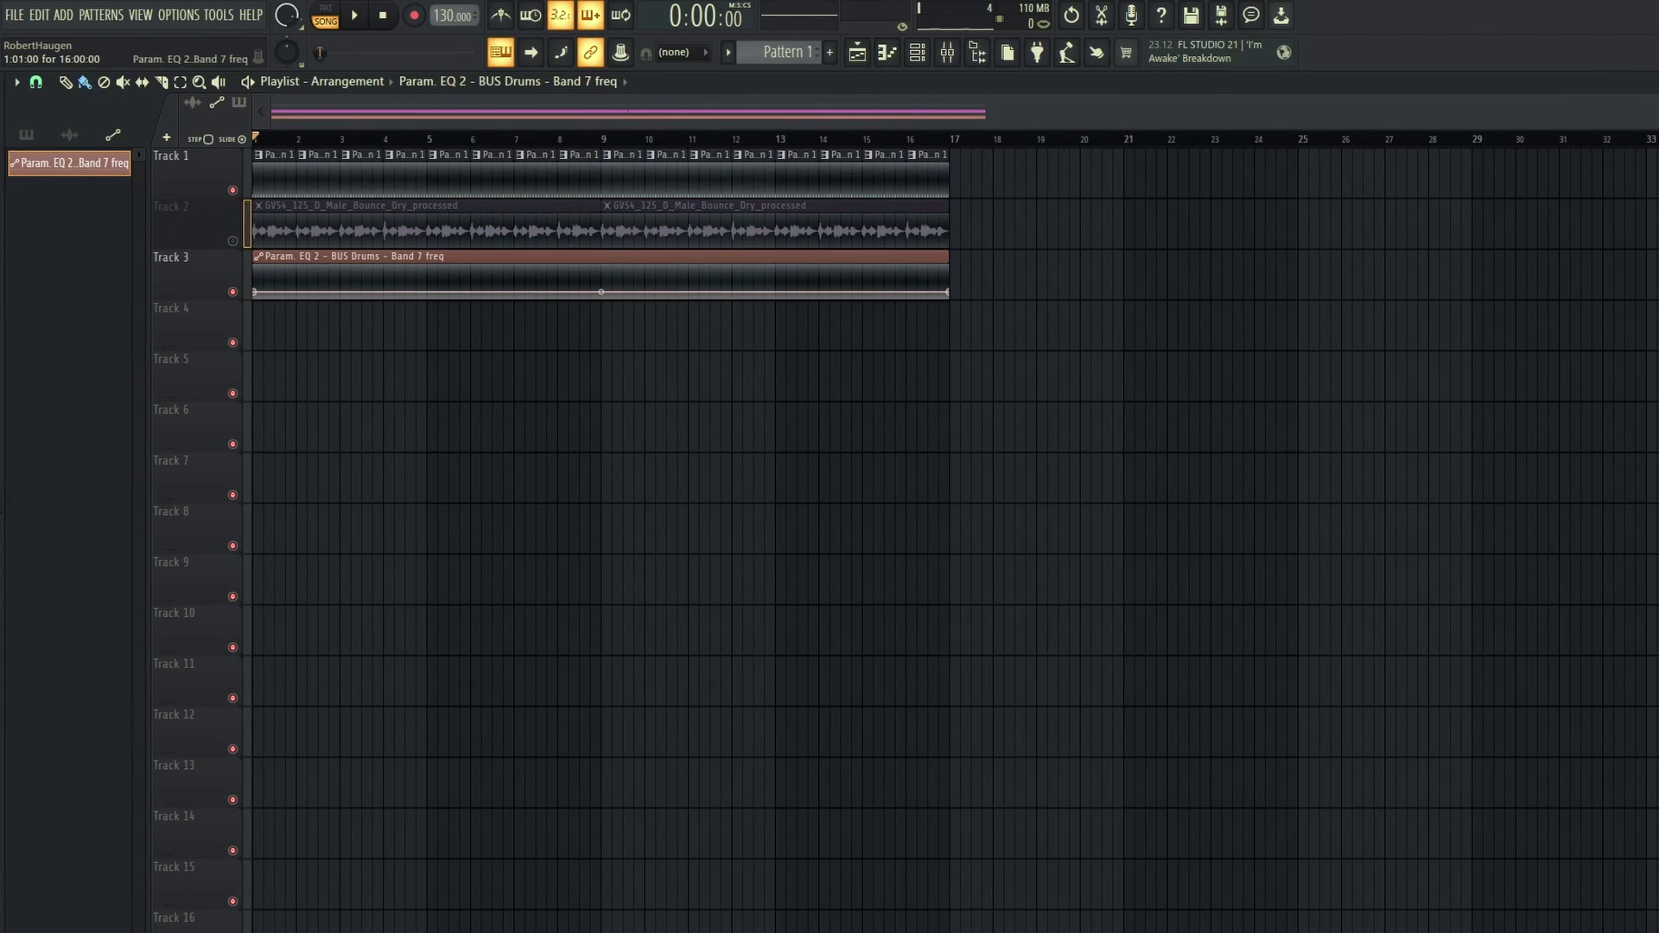
{"action": "scroll", "coordinate": [287, 344], "scroll_direction": "up", "scroll_amount": 5}
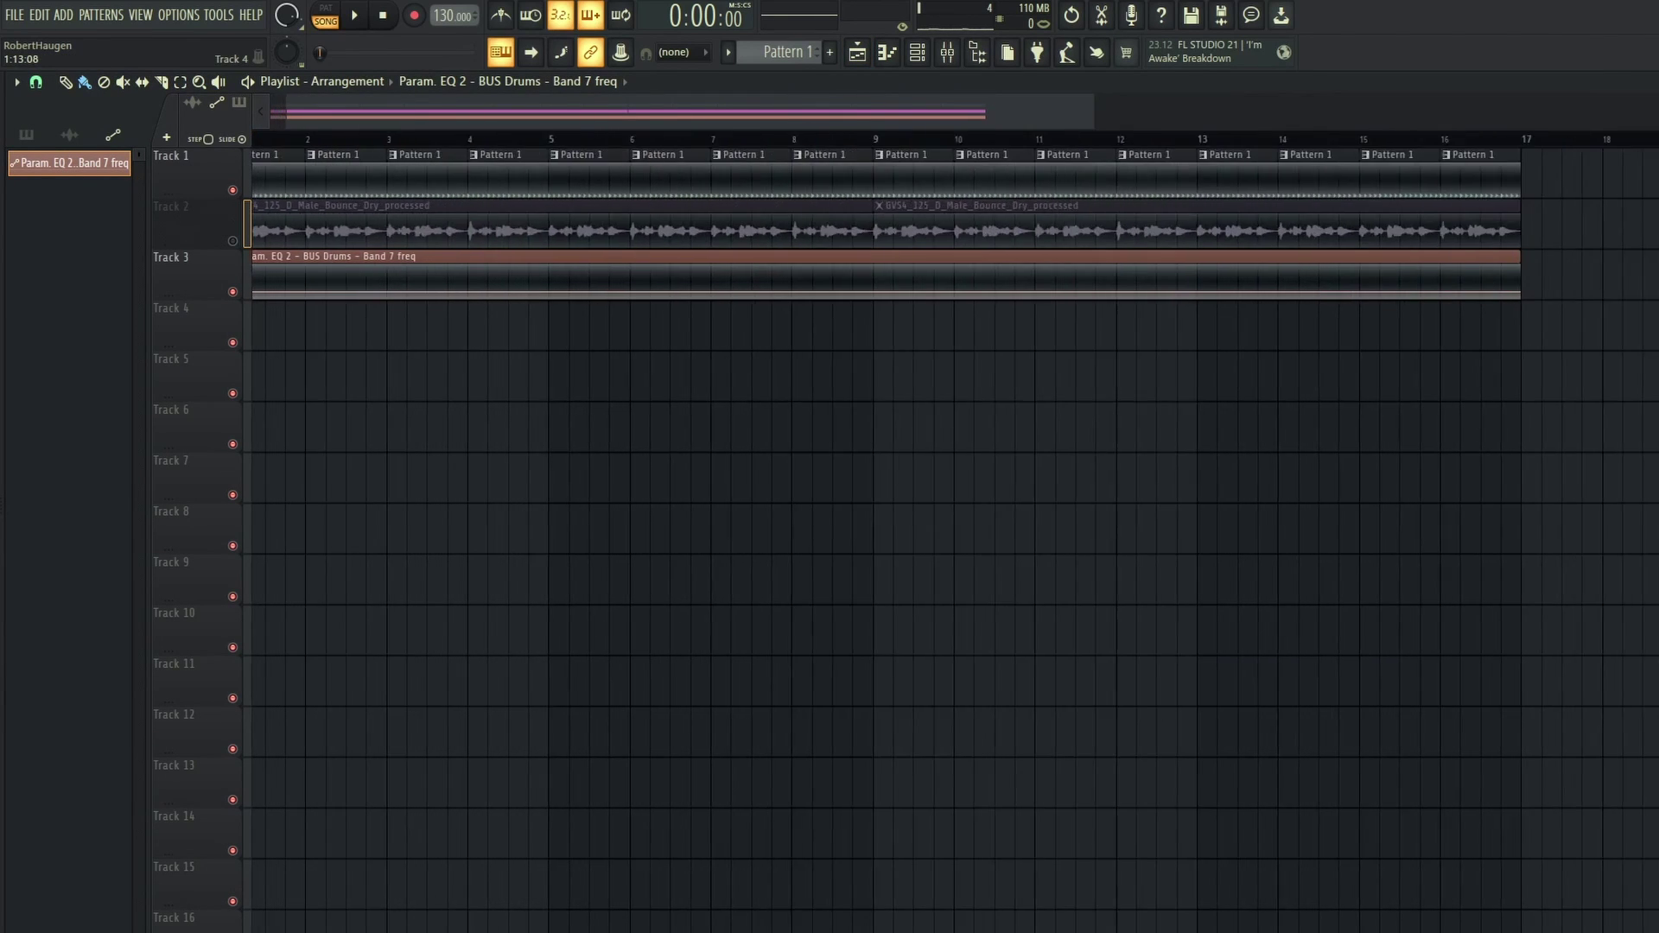
{"action": "scroll", "coordinate": [956, 376], "scroll_direction": "left", "scroll_amount": 2}
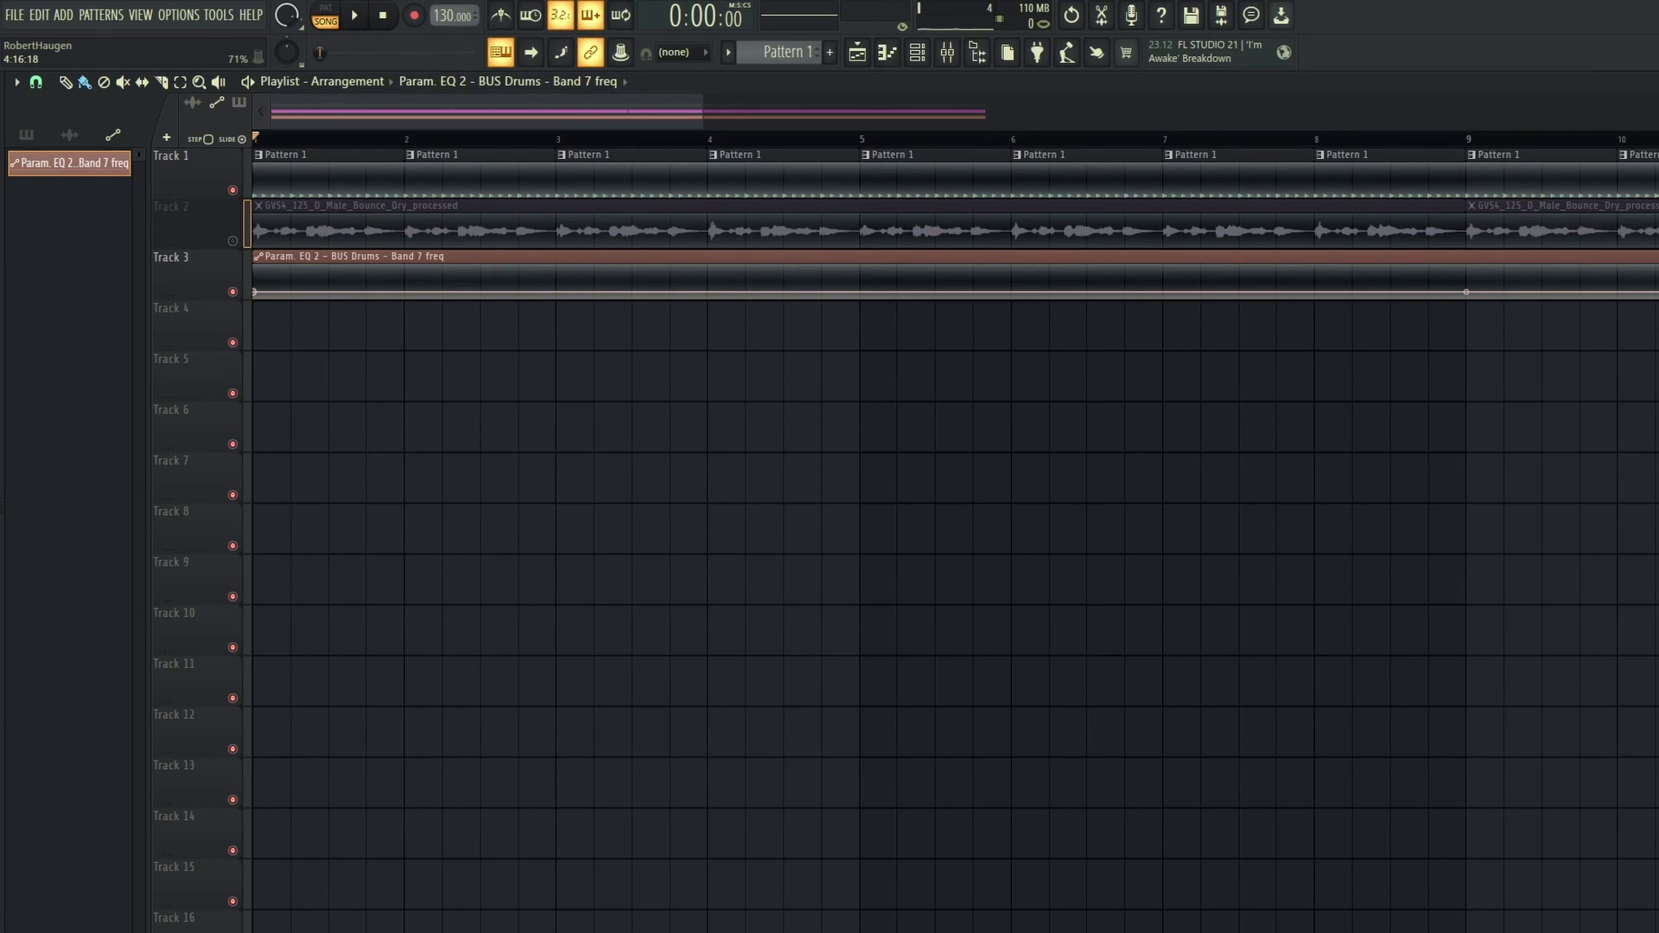
{"action": "left_click", "coordinate": [860, 274]}
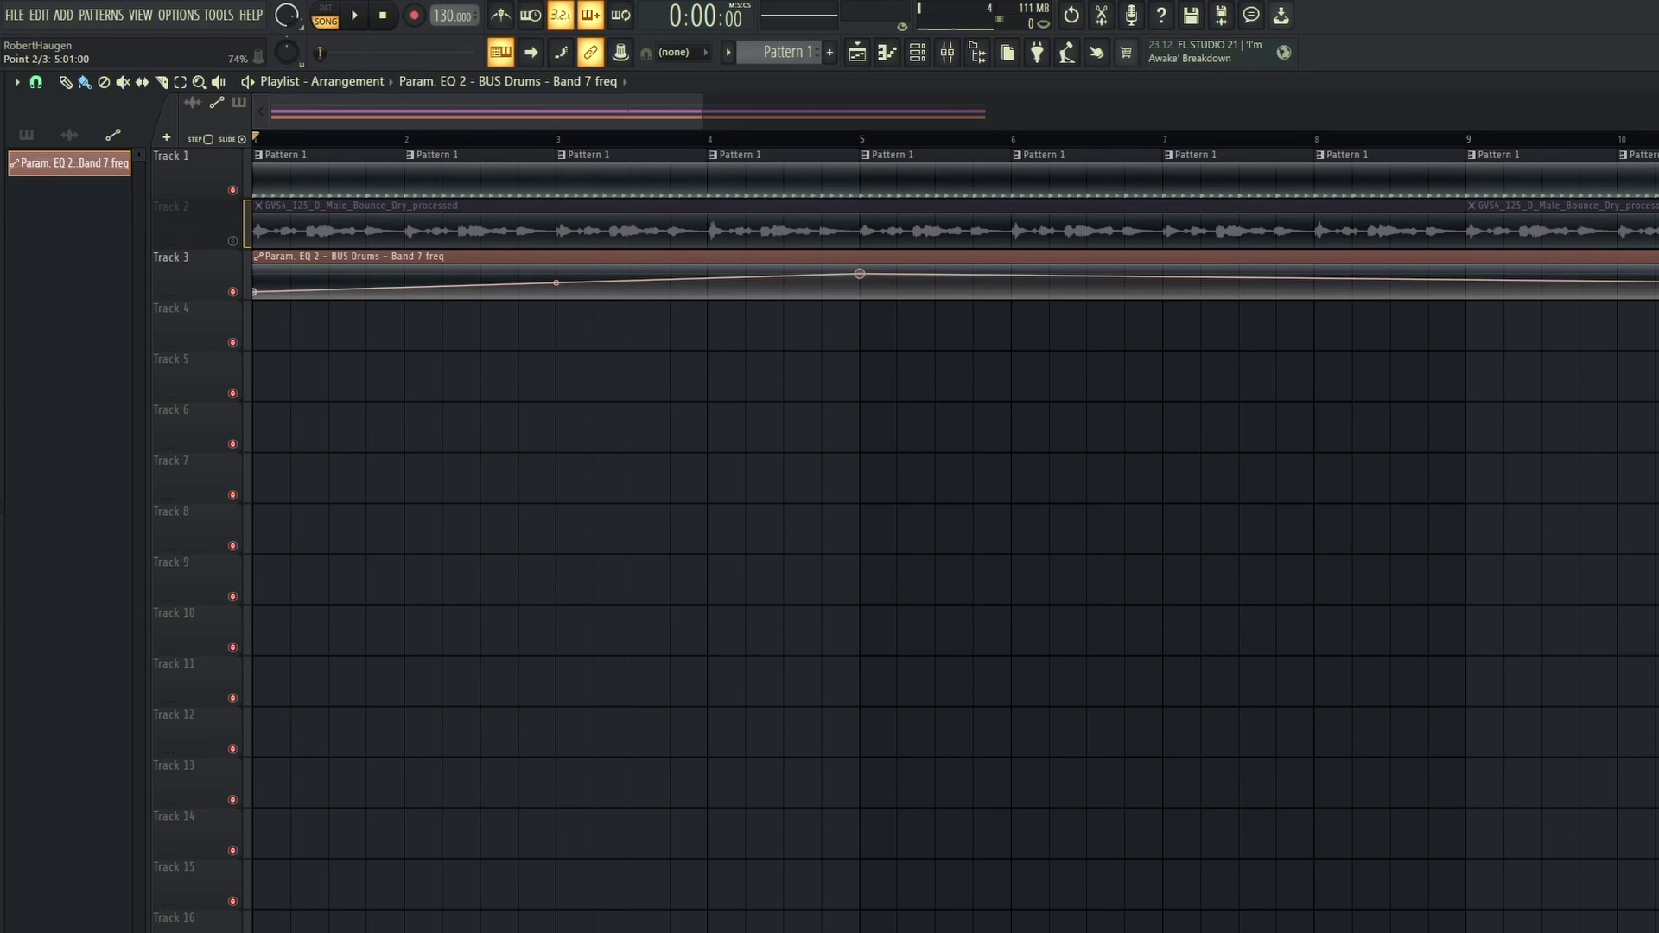
{"action": "left_click_drag", "start_coordinate": [860, 274], "coordinate": [860, 271]}
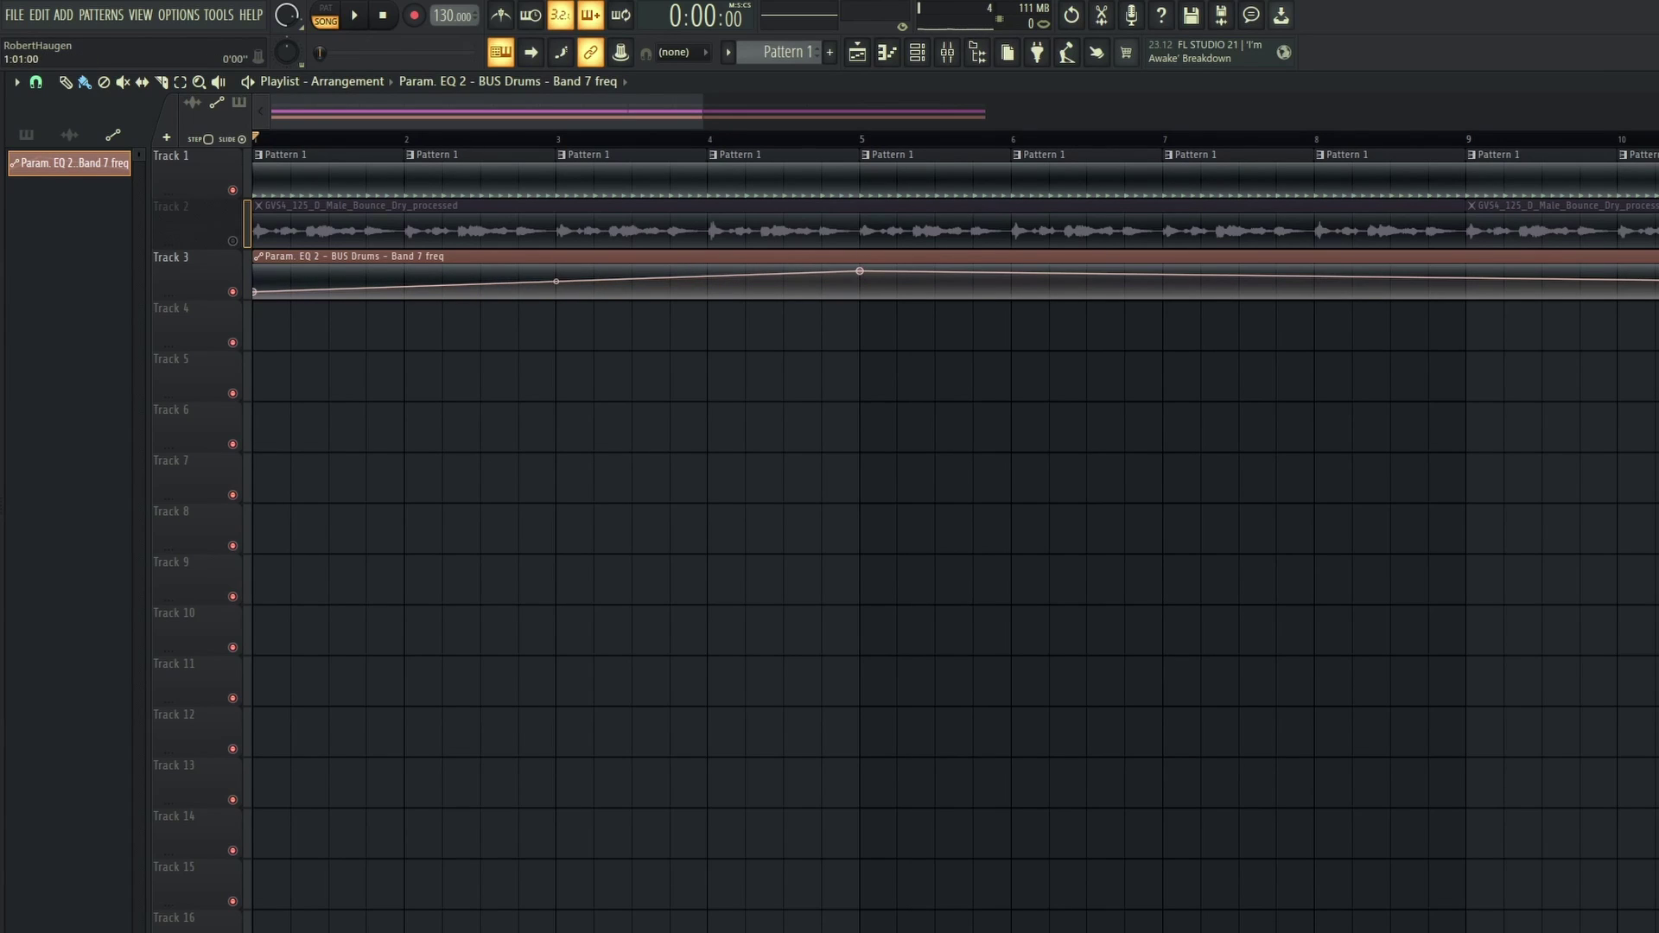
Play the automated rise through the first bars and raise the clip's final point at bar 17 to a similar height as bar 5.
{"action": "key", "text": "space"}
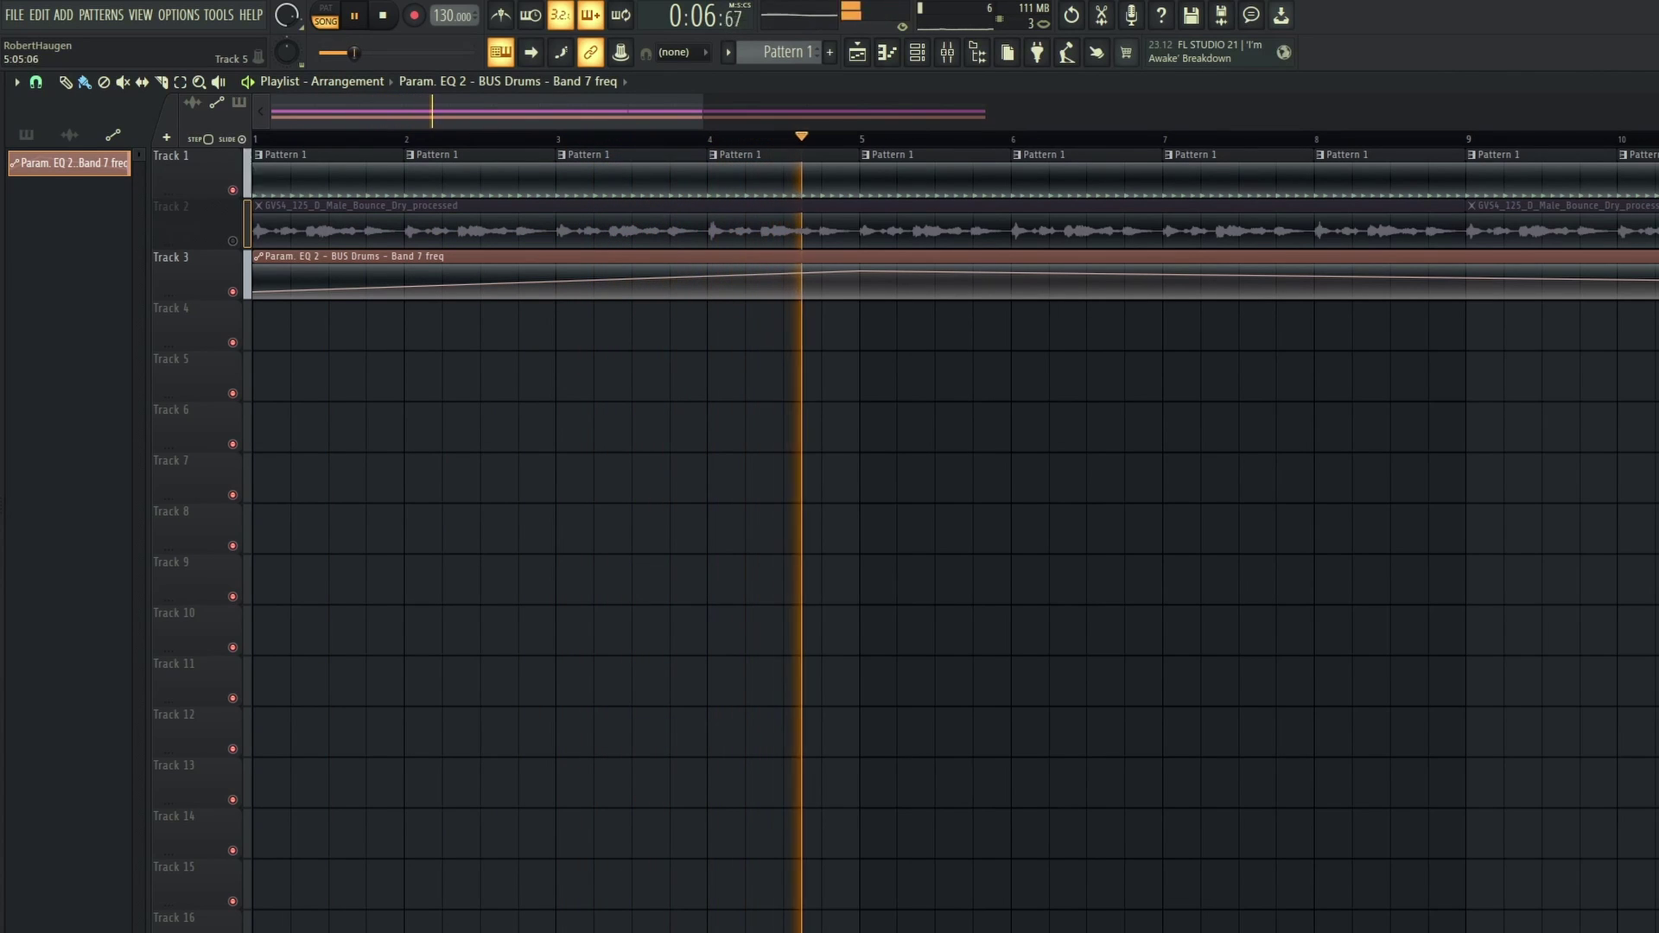
{"action": "key", "text": "space"}
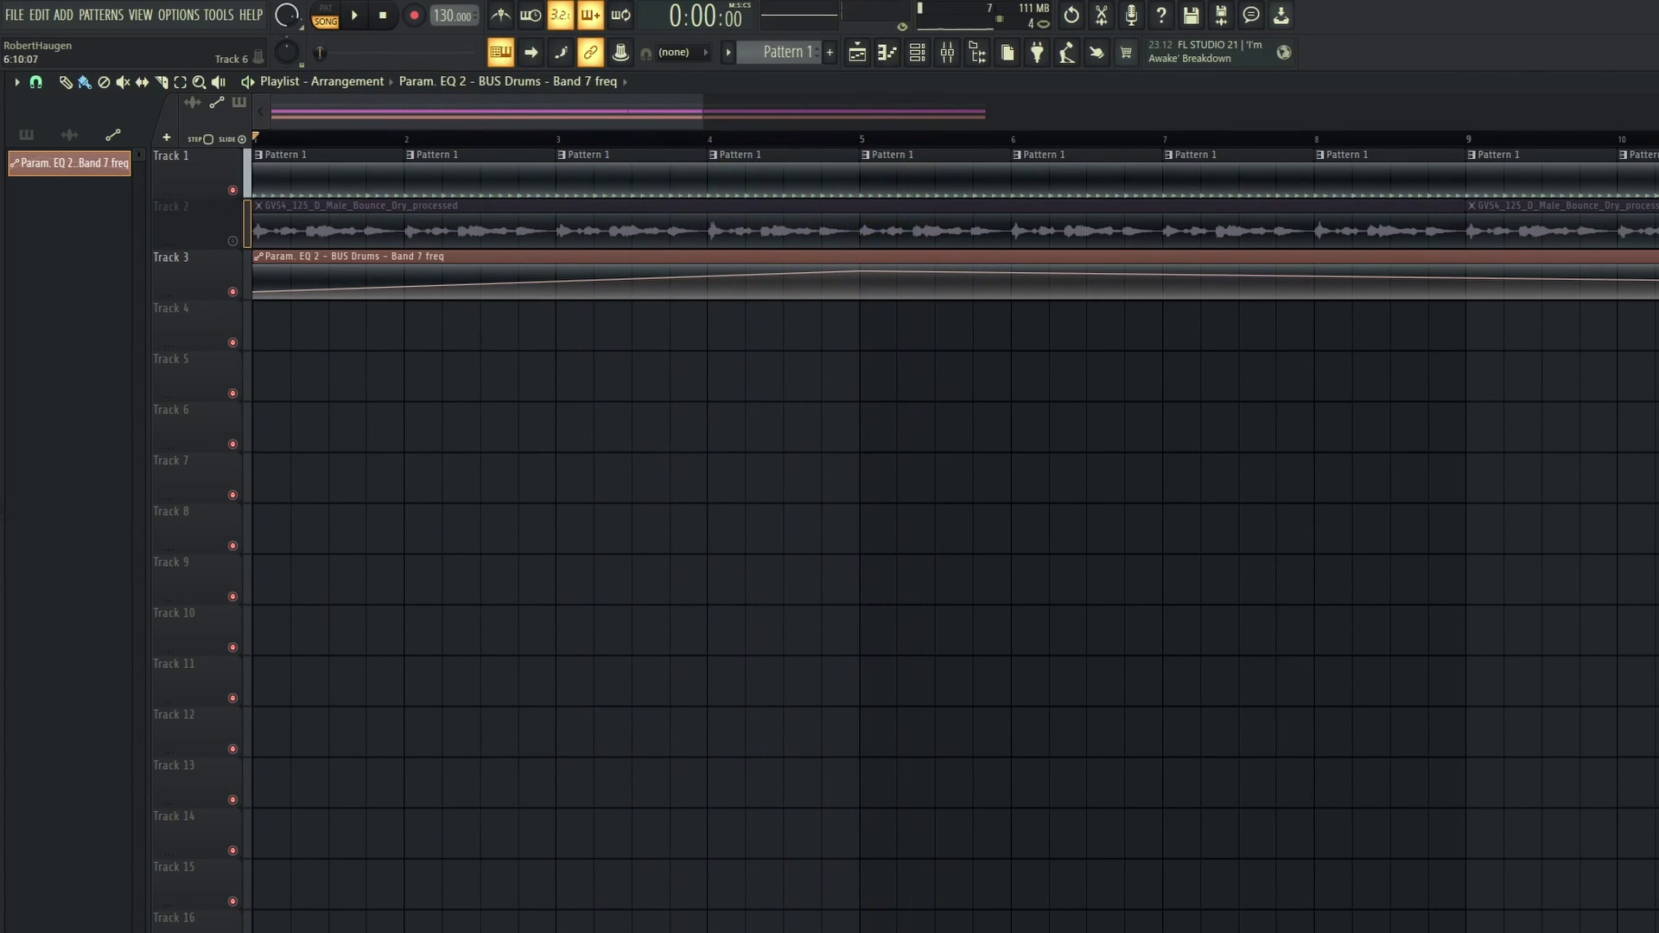
{"action": "scroll", "coordinate": [955, 540], "scroll_direction": "right", "scroll_amount": 8}
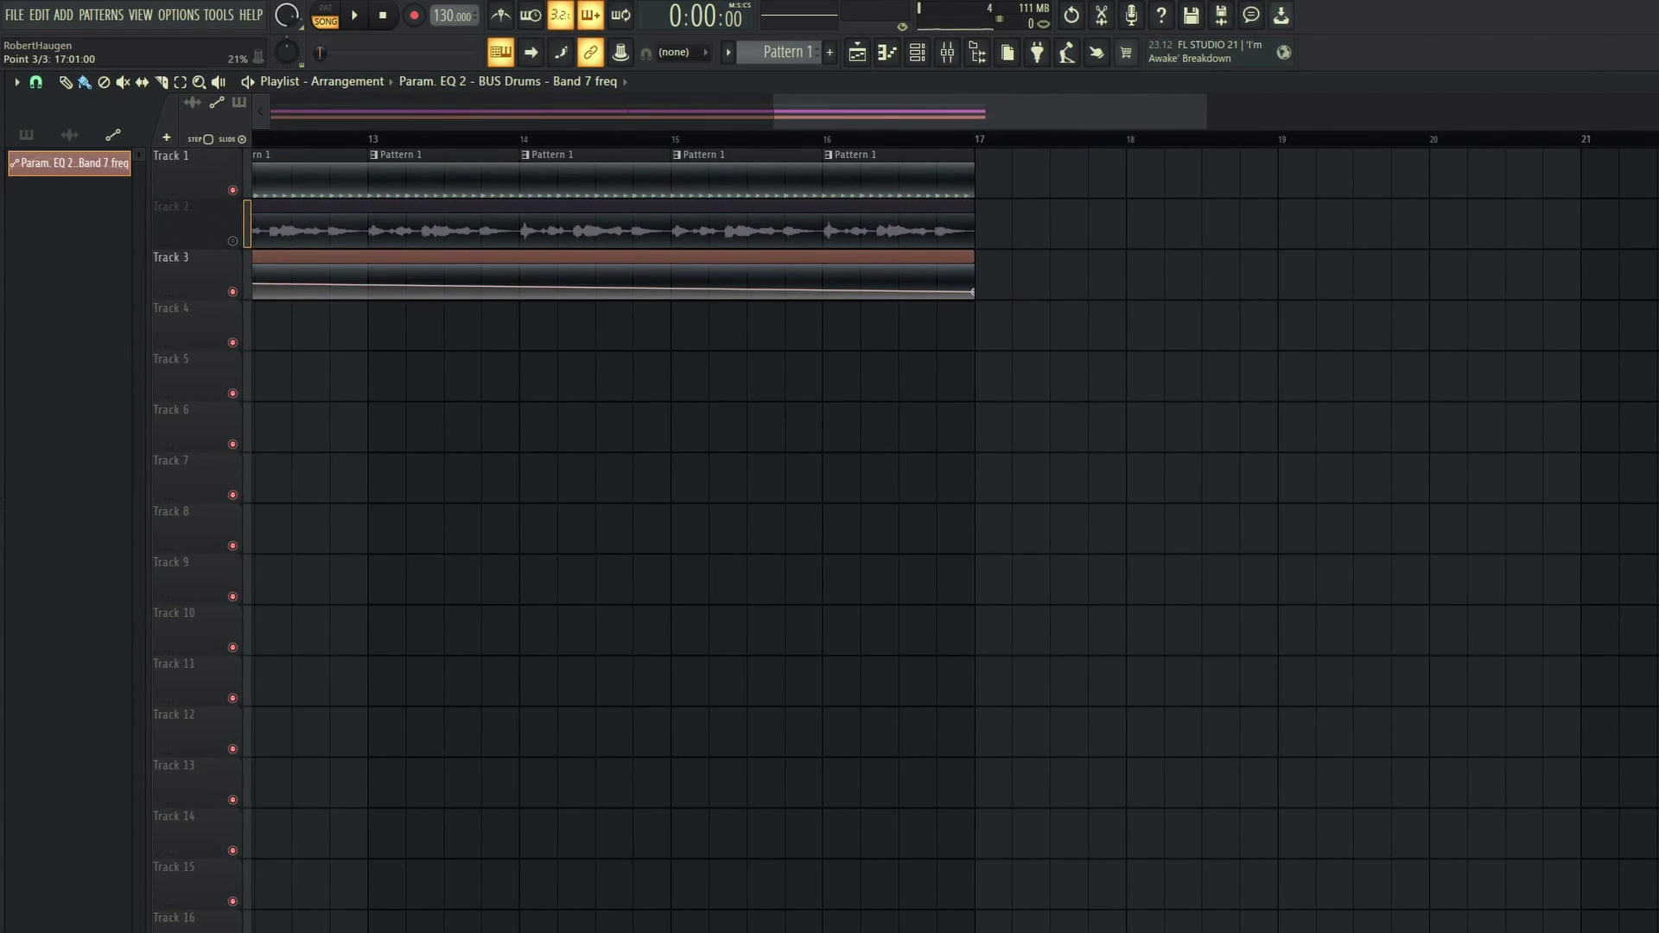
{"action": "left_click_drag", "start_coordinate": [972, 292], "coordinate": [973, 271]}
Return to the mixer and compare the routing and effect slots of the 808 Kick, 808 Clap, 808 Hihat, BUS Drums and Vocal 1 tracks.
{"action": "key", "text": "F9"}
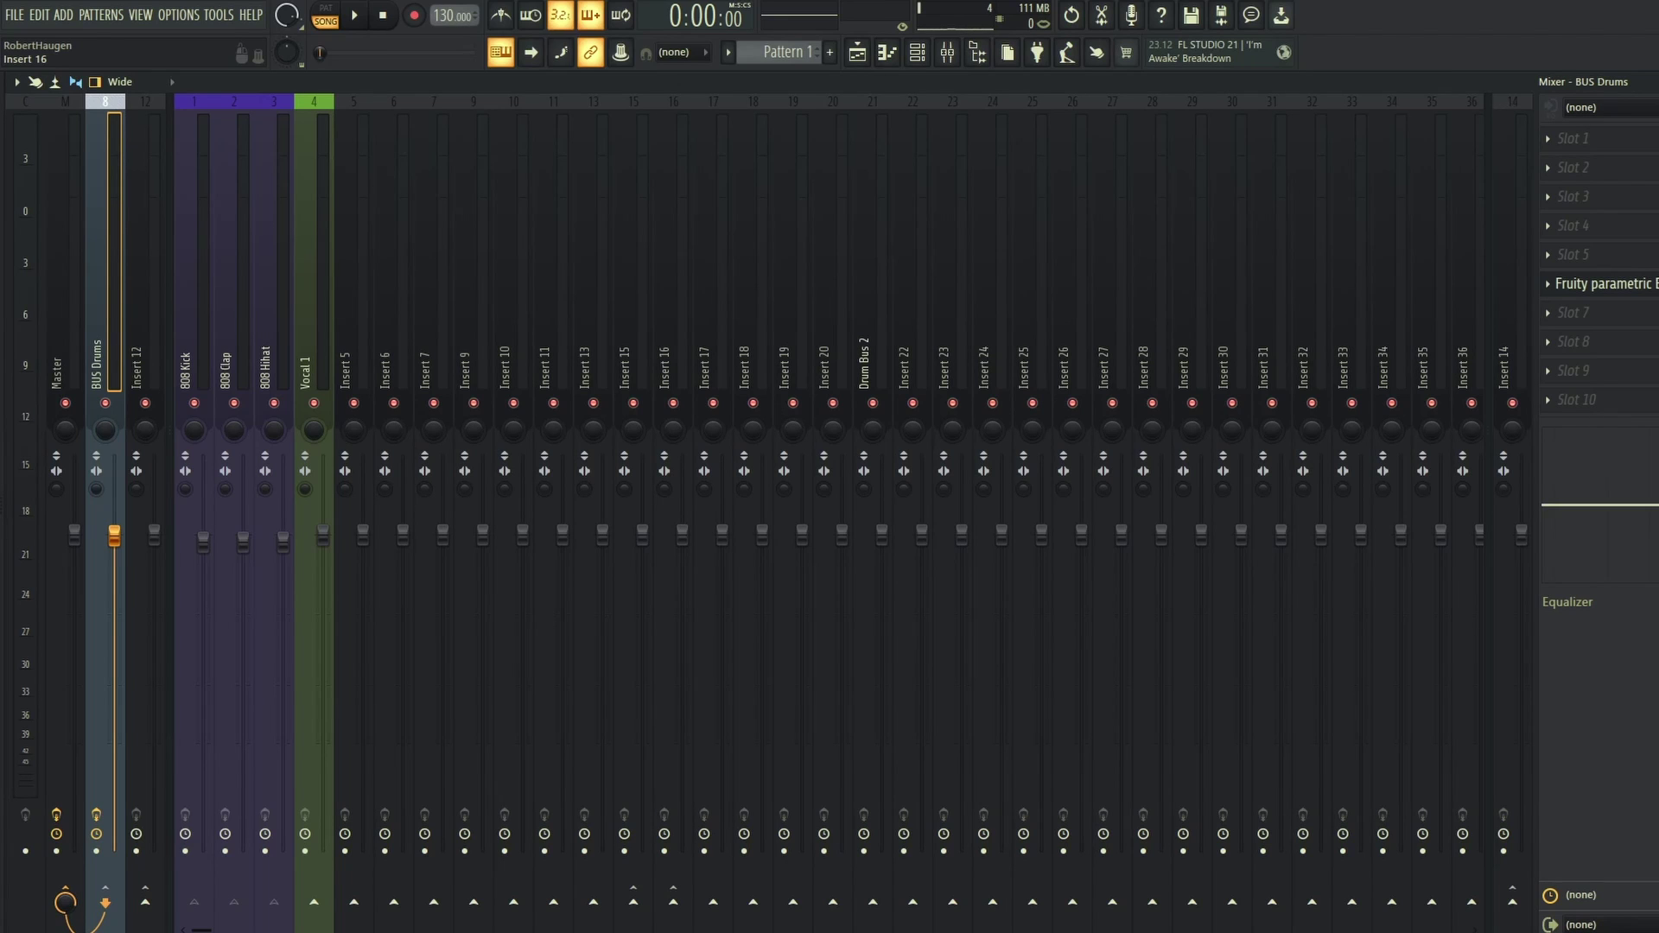
{"action": "left_click", "coordinate": [194, 259]}
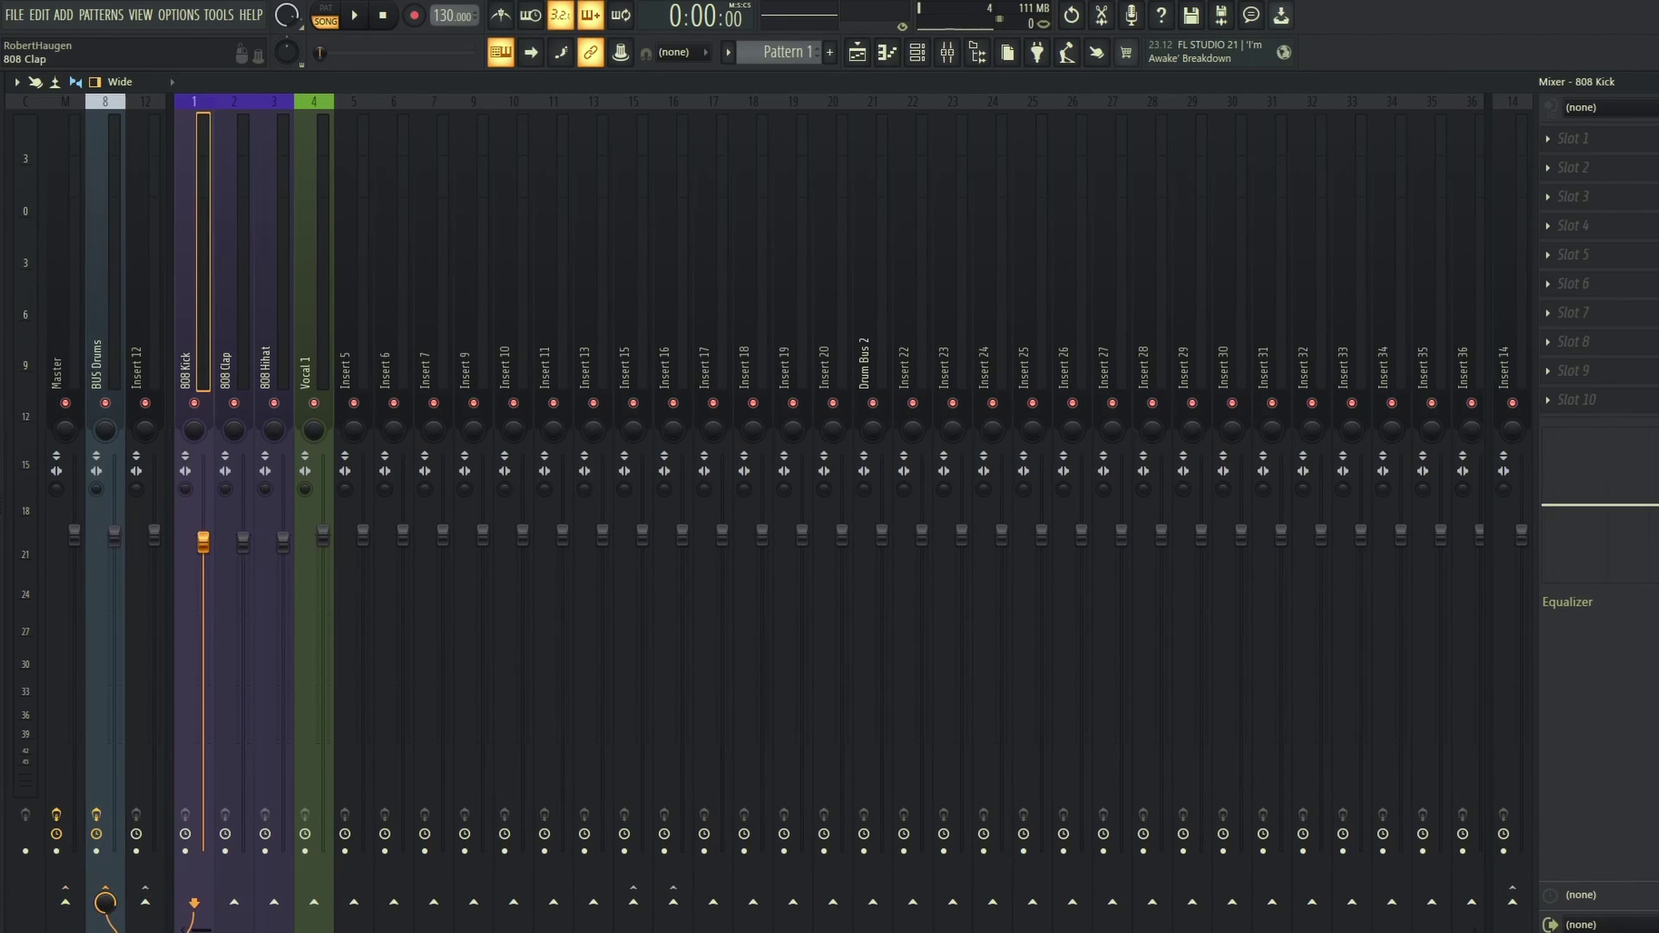
{"action": "left_click", "coordinate": [233, 259]}
{"action": "left_click", "coordinate": [273, 260]}
{"action": "left_click", "coordinate": [233, 259]}
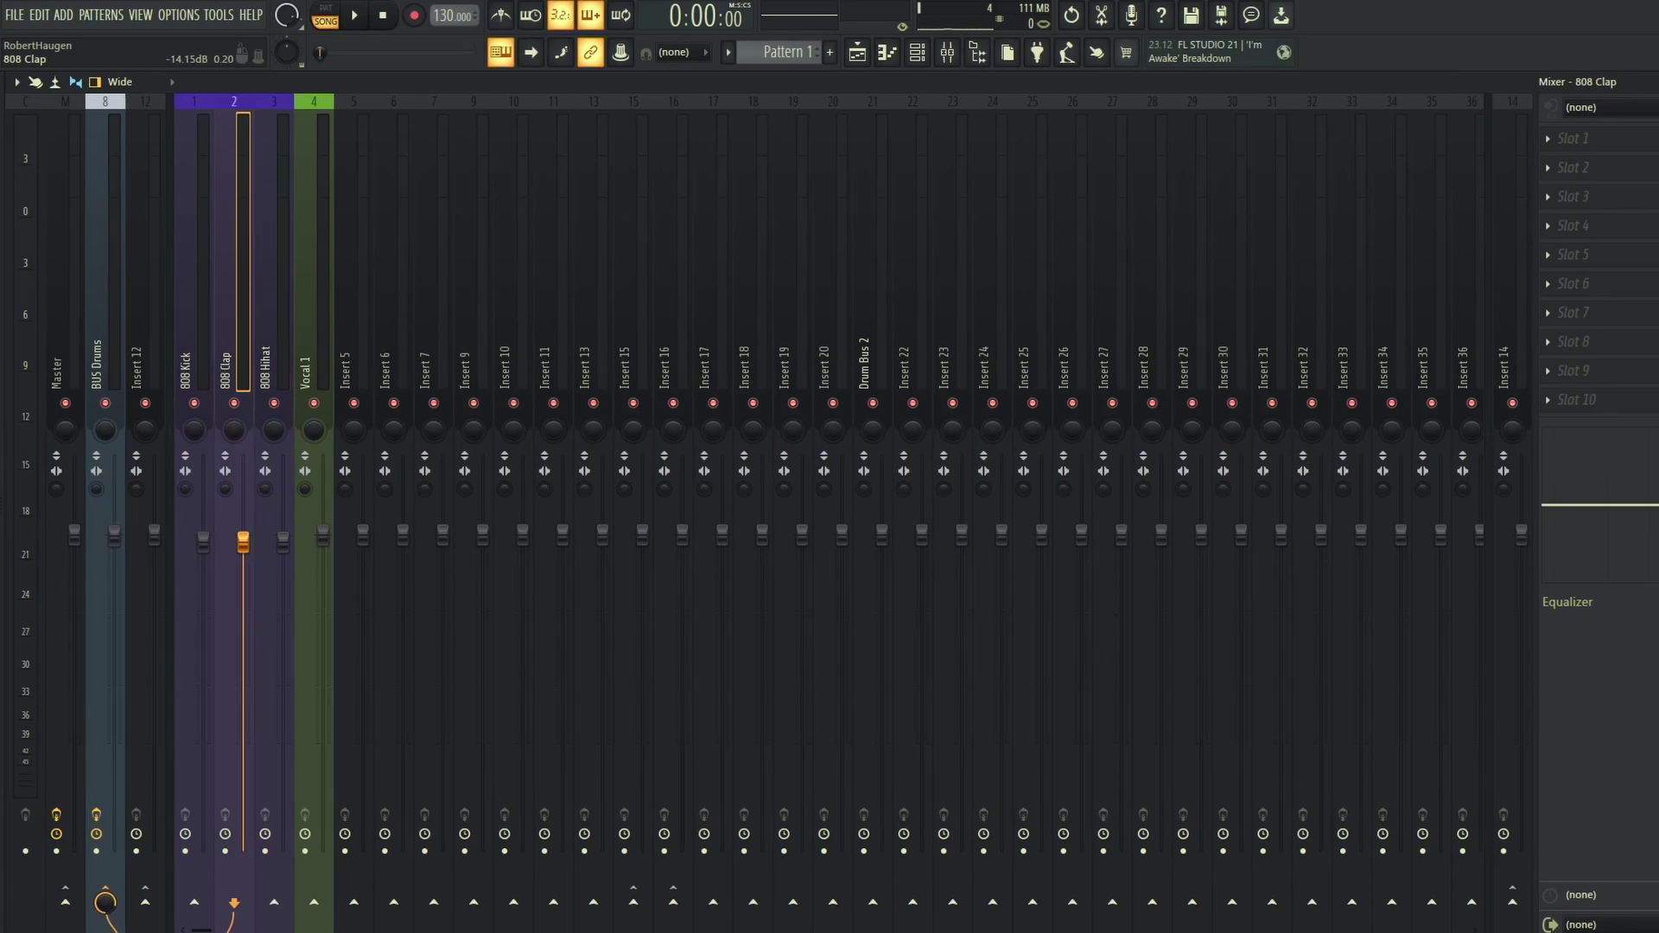
{"action": "key", "text": "Left"}
{"action": "key", "text": "Right"}
{"action": "key", "text": "Right"}
{"action": "left_click", "coordinate": [105, 259]}
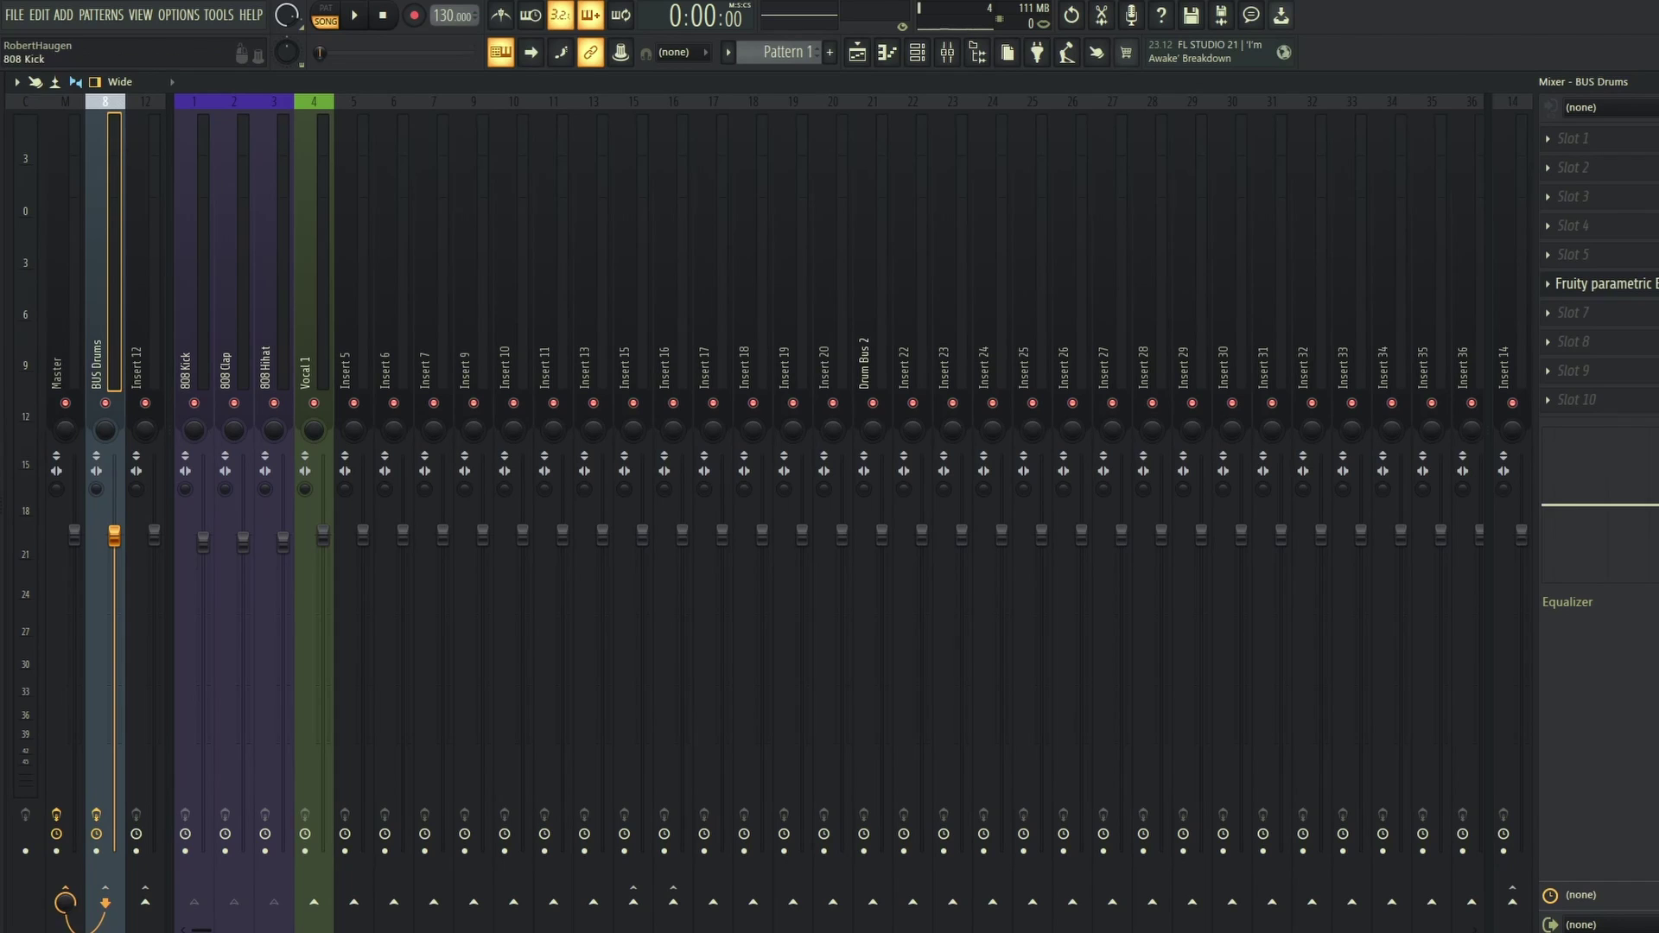
{"action": "left_click", "coordinate": [193, 260]}
{"action": "key", "text": "Right"}
{"action": "key", "text": "Right"}
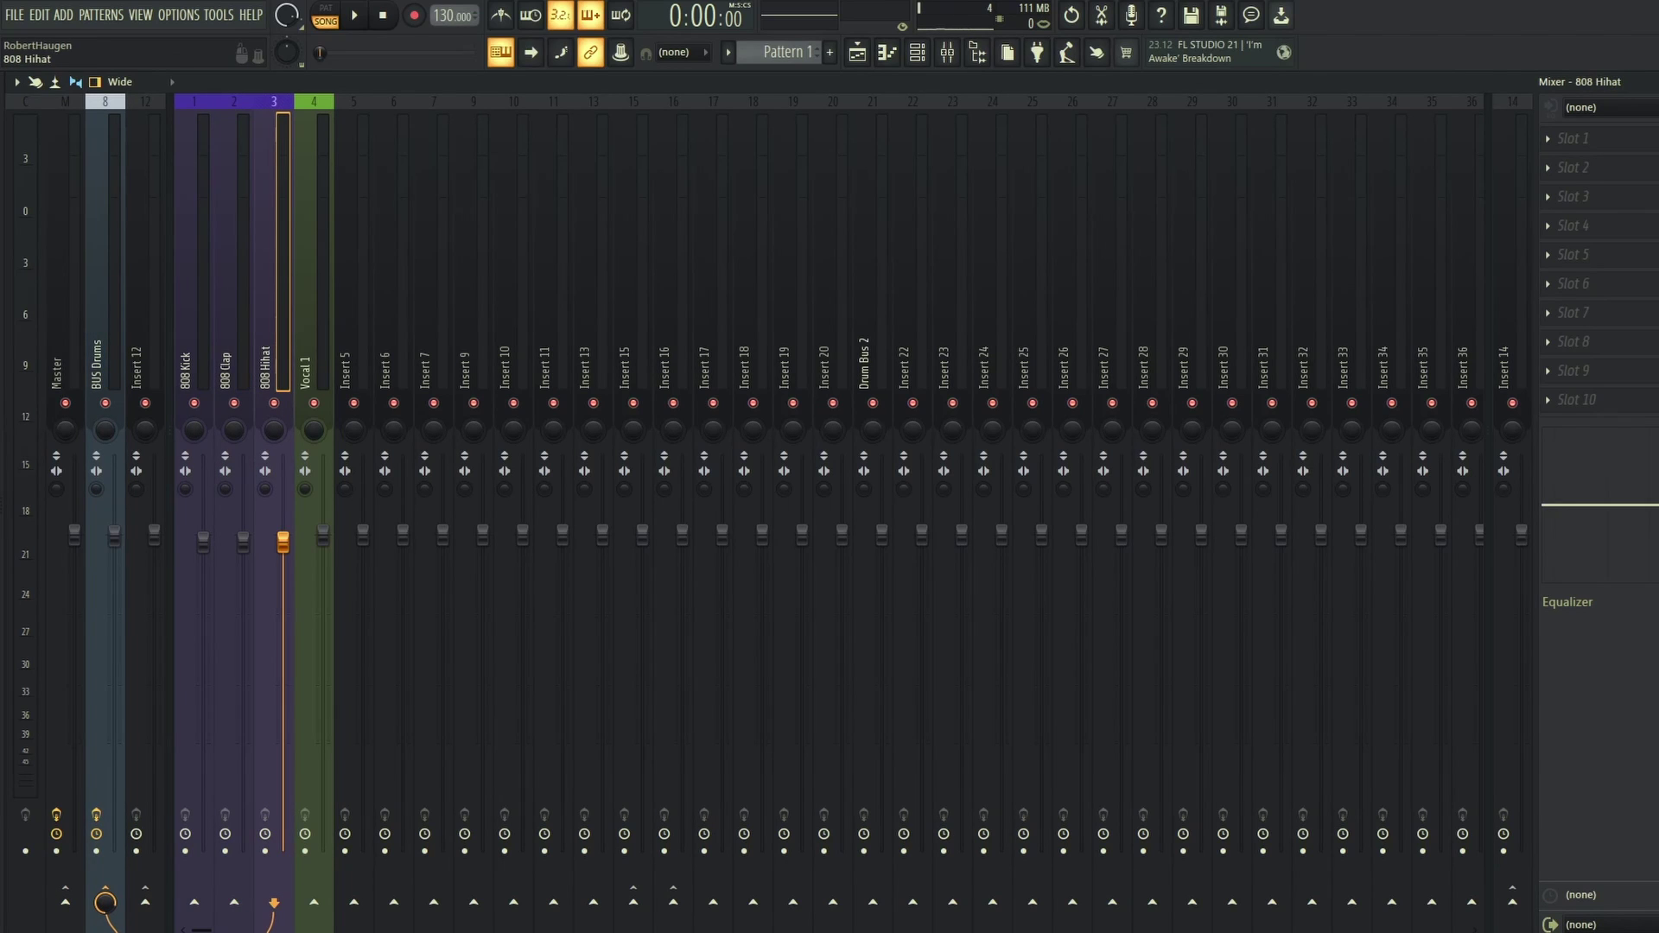
{"action": "key", "text": "Left"}
{"action": "key", "text": "Left"}
{"action": "key", "text": "Right"}
{"action": "key", "text": "Right"}
{"action": "key", "text": "Left"}
{"action": "key", "text": "Left"}
{"action": "key", "text": "Right"}
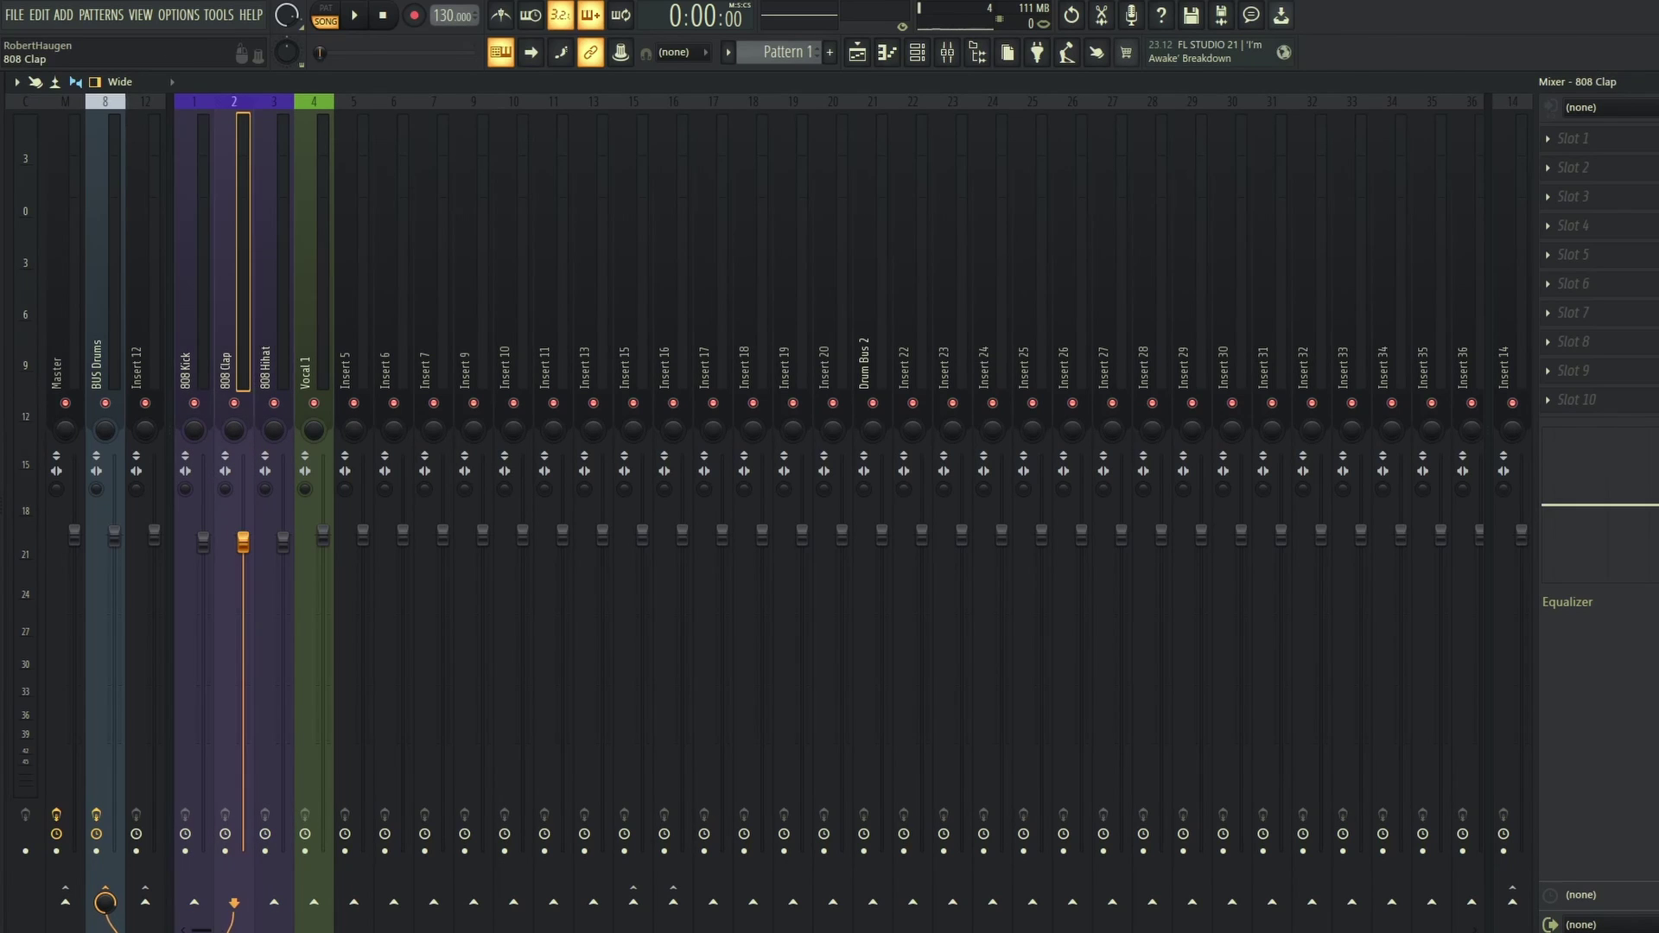
{"action": "key", "text": "Right"}
{"action": "key", "text": "Left"}
{"action": "key", "text": "Left"}
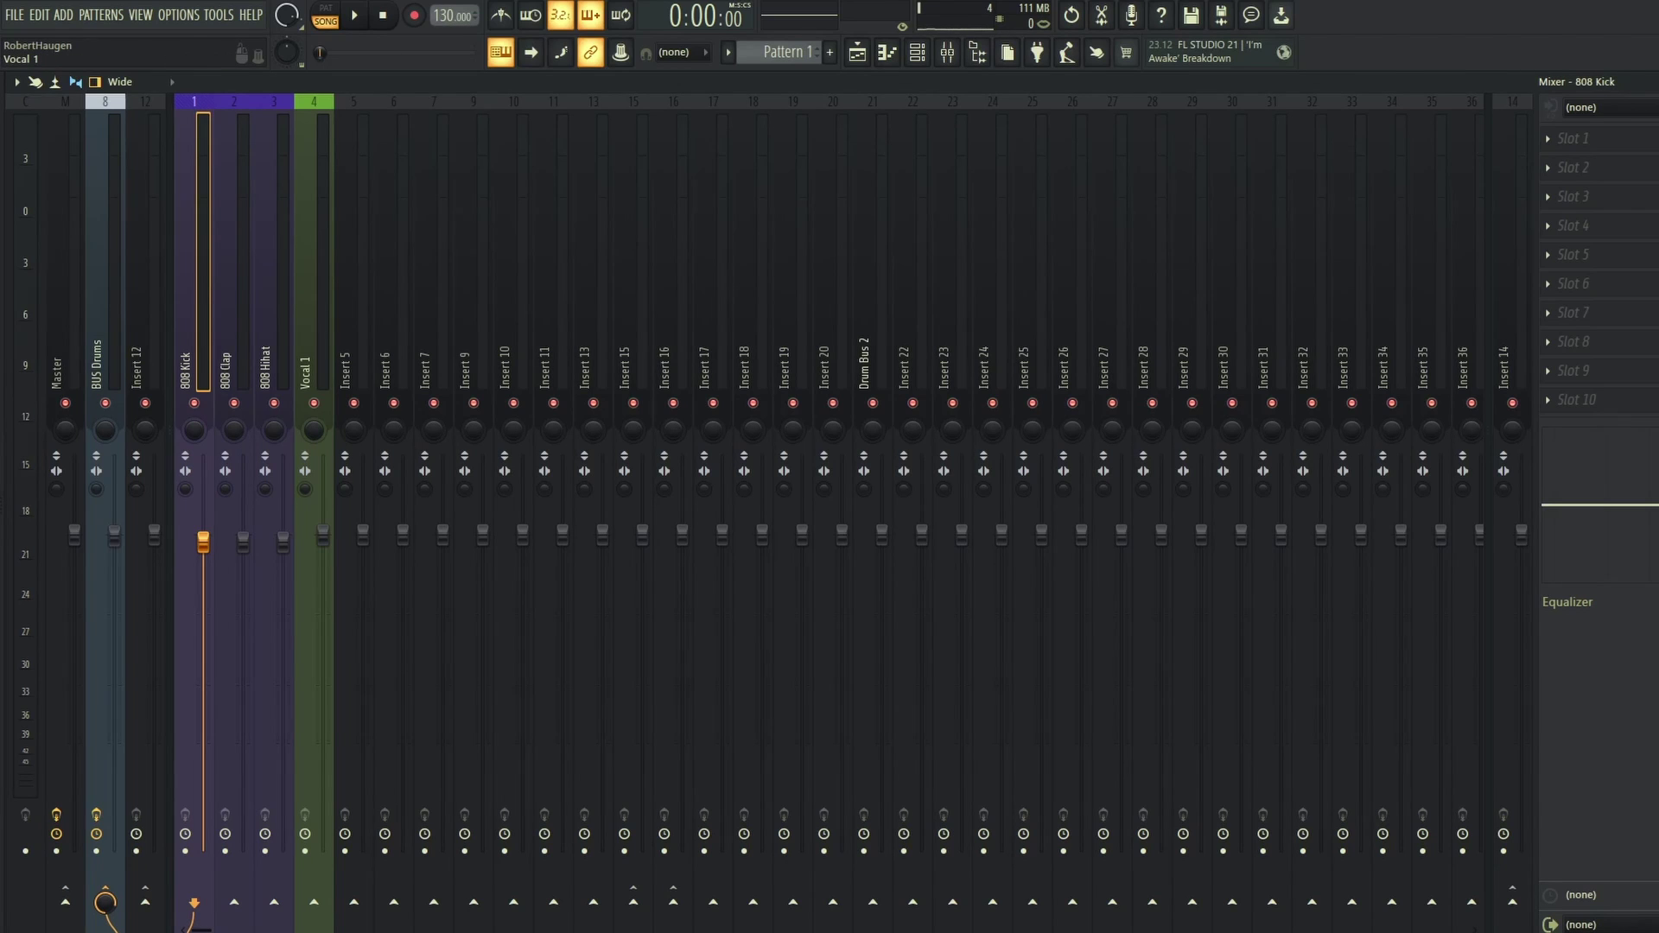
{"action": "left_click", "coordinate": [313, 260]}
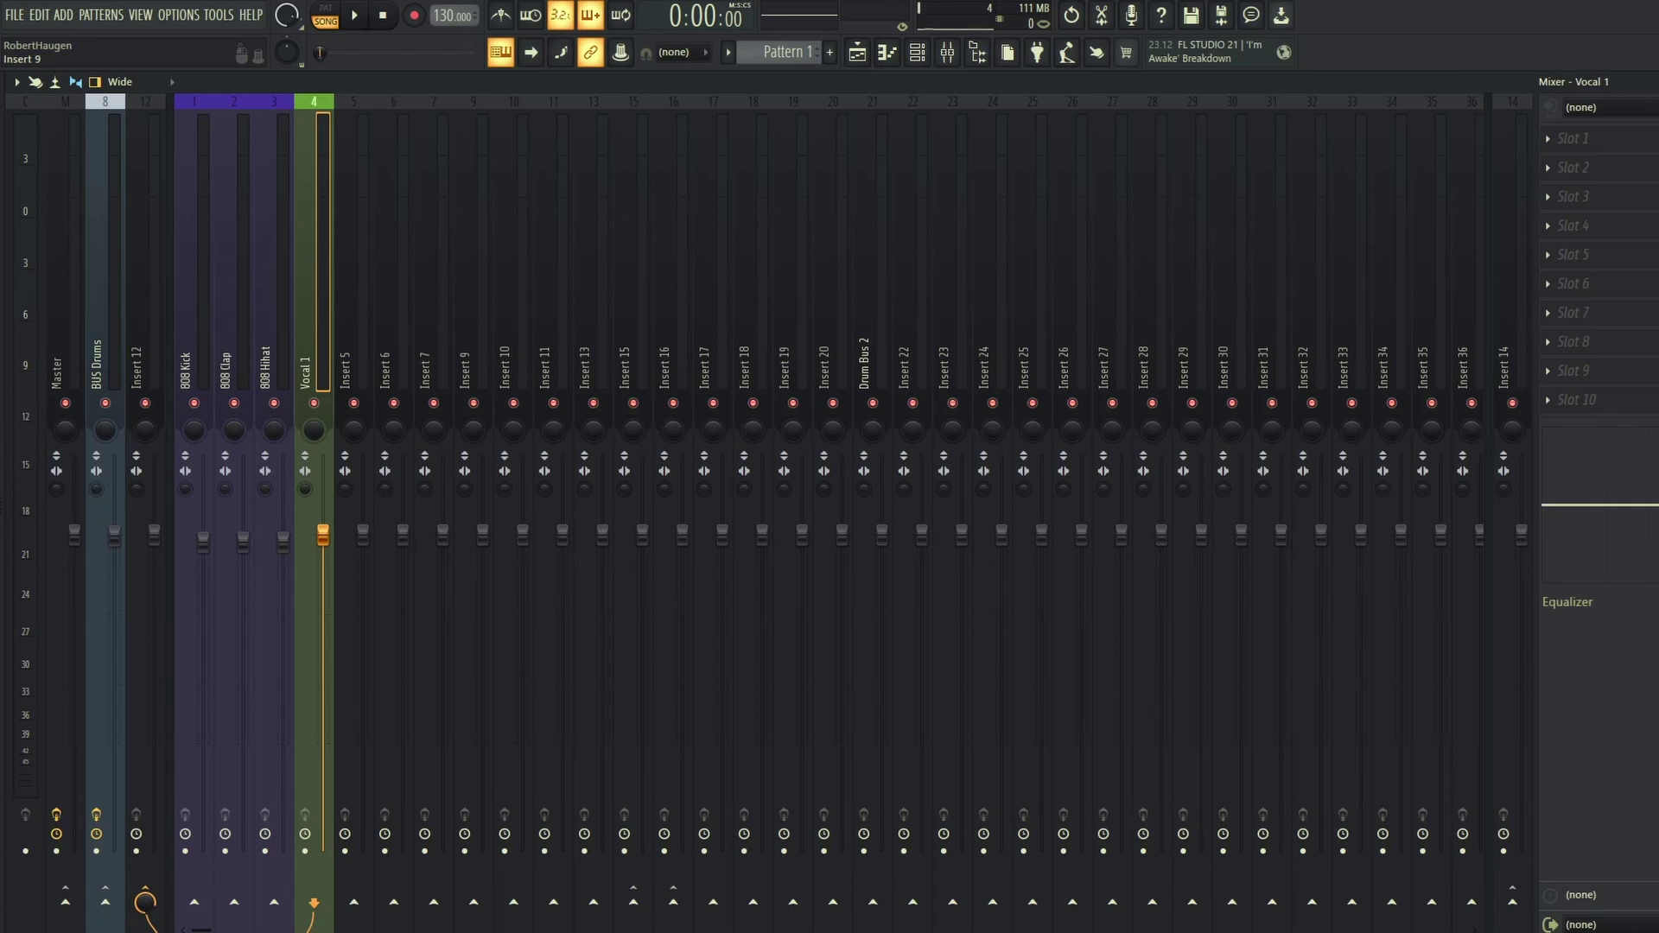
Reset the Insert 9 mixer track to default and check where Insert 10 is routed.
{"action": "left_click", "coordinate": [473, 259]}
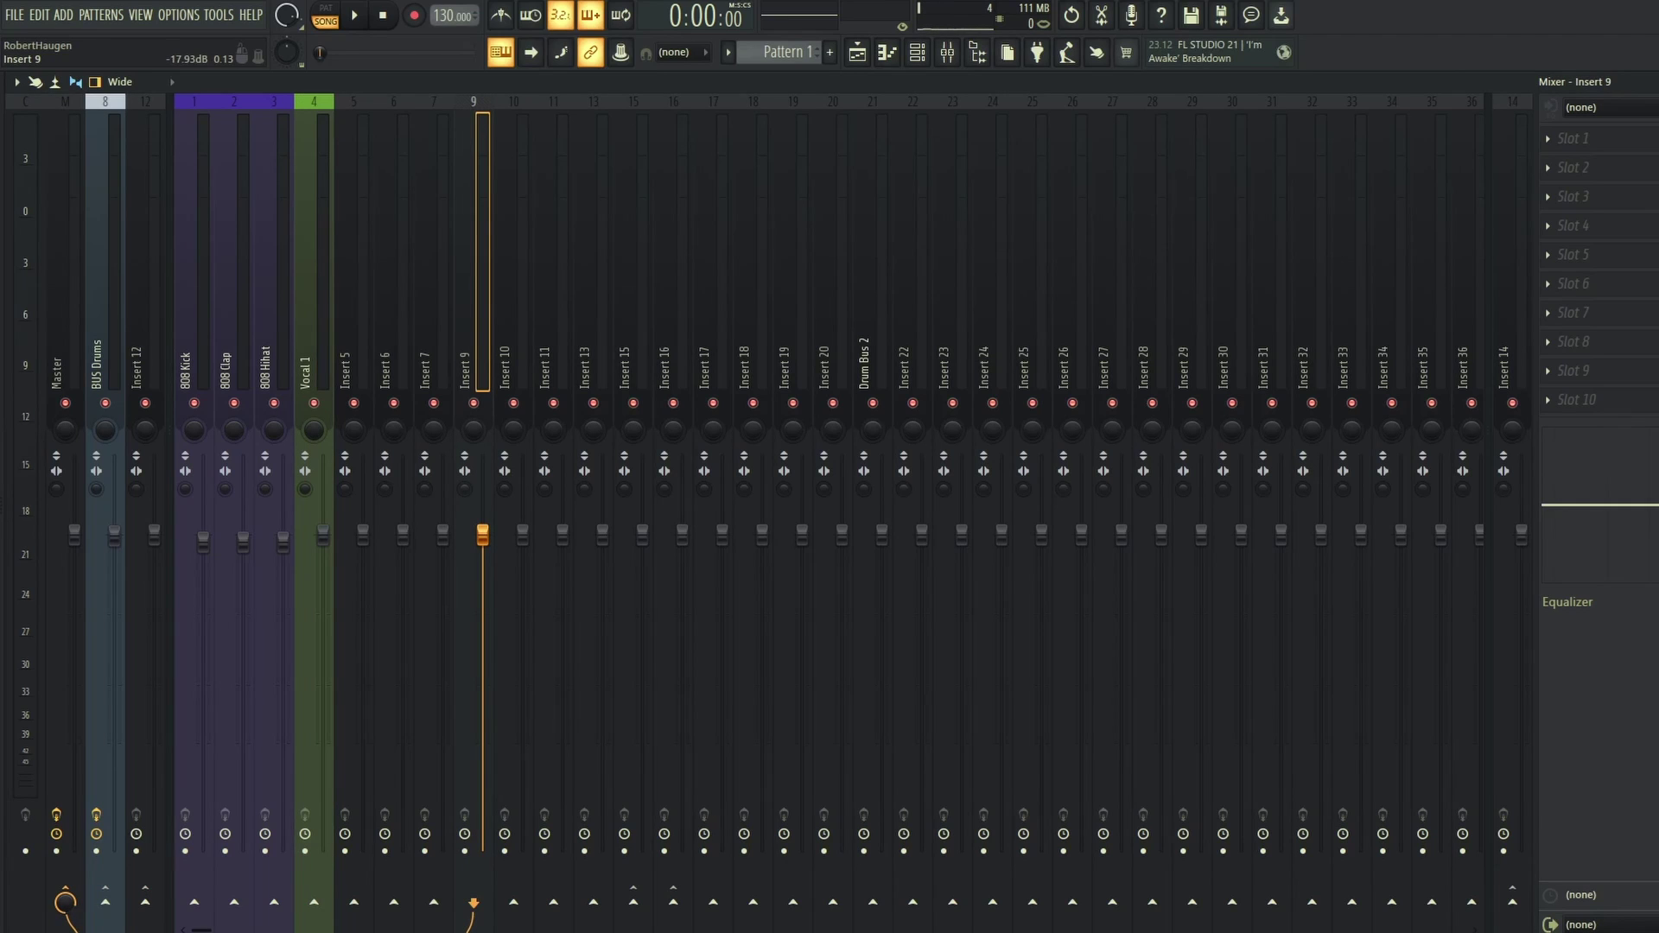
{"action": "right_click", "coordinate": [478, 269]}
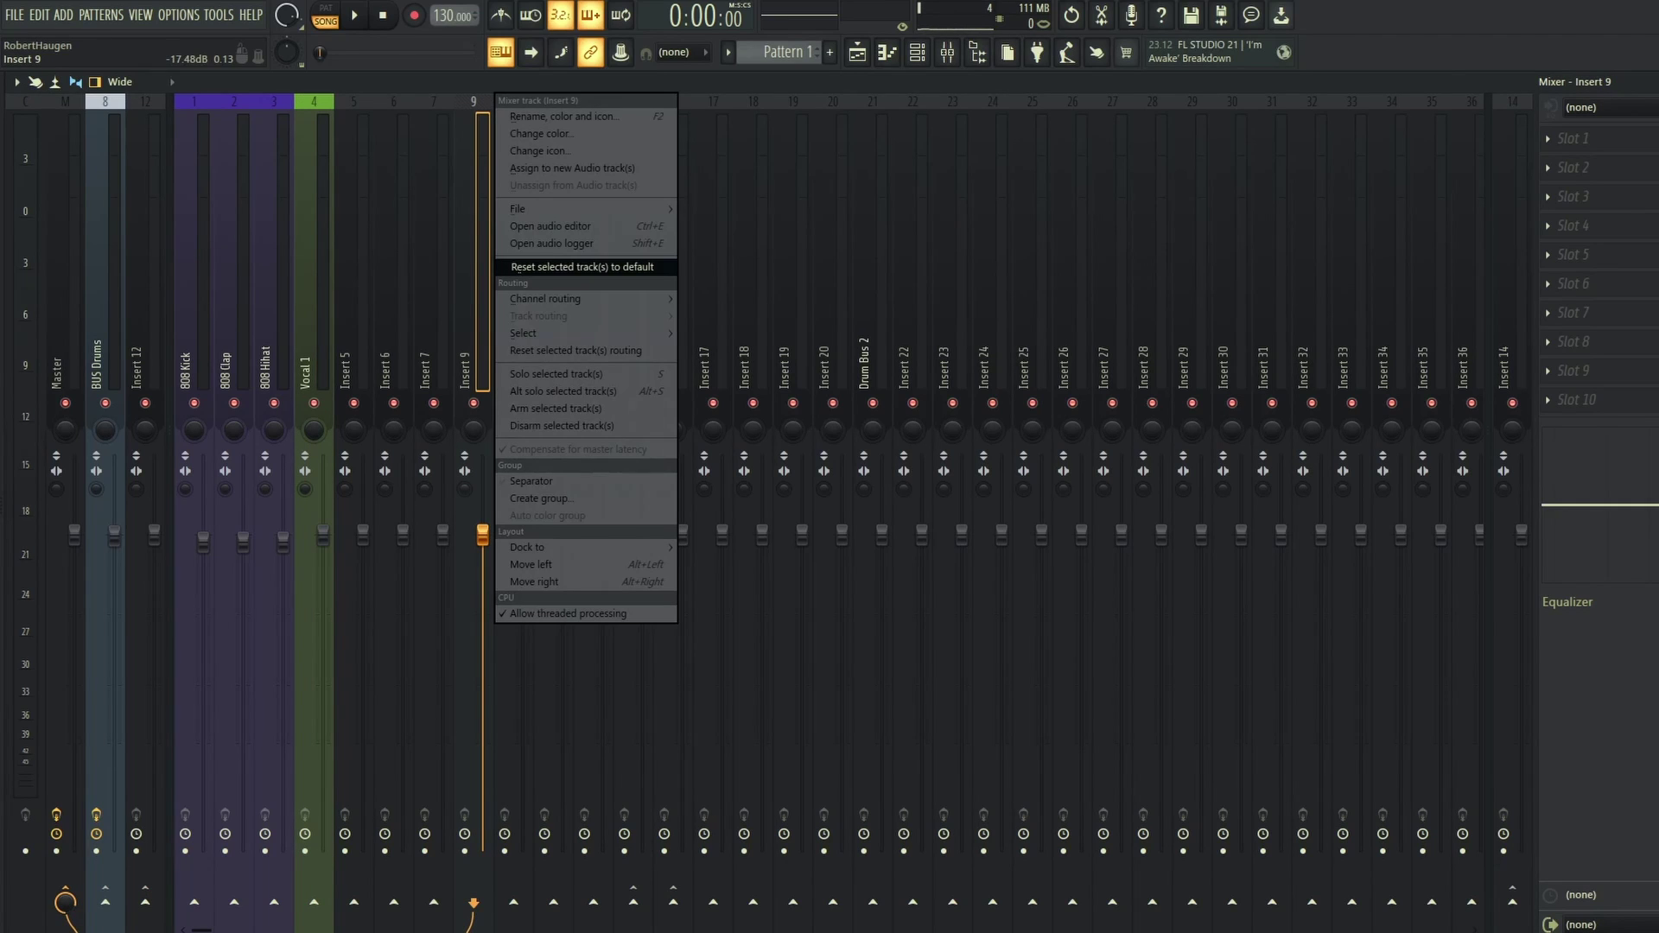
{"action": "left_click", "coordinate": [582, 266]}
{"action": "left_click", "coordinate": [518, 260]}
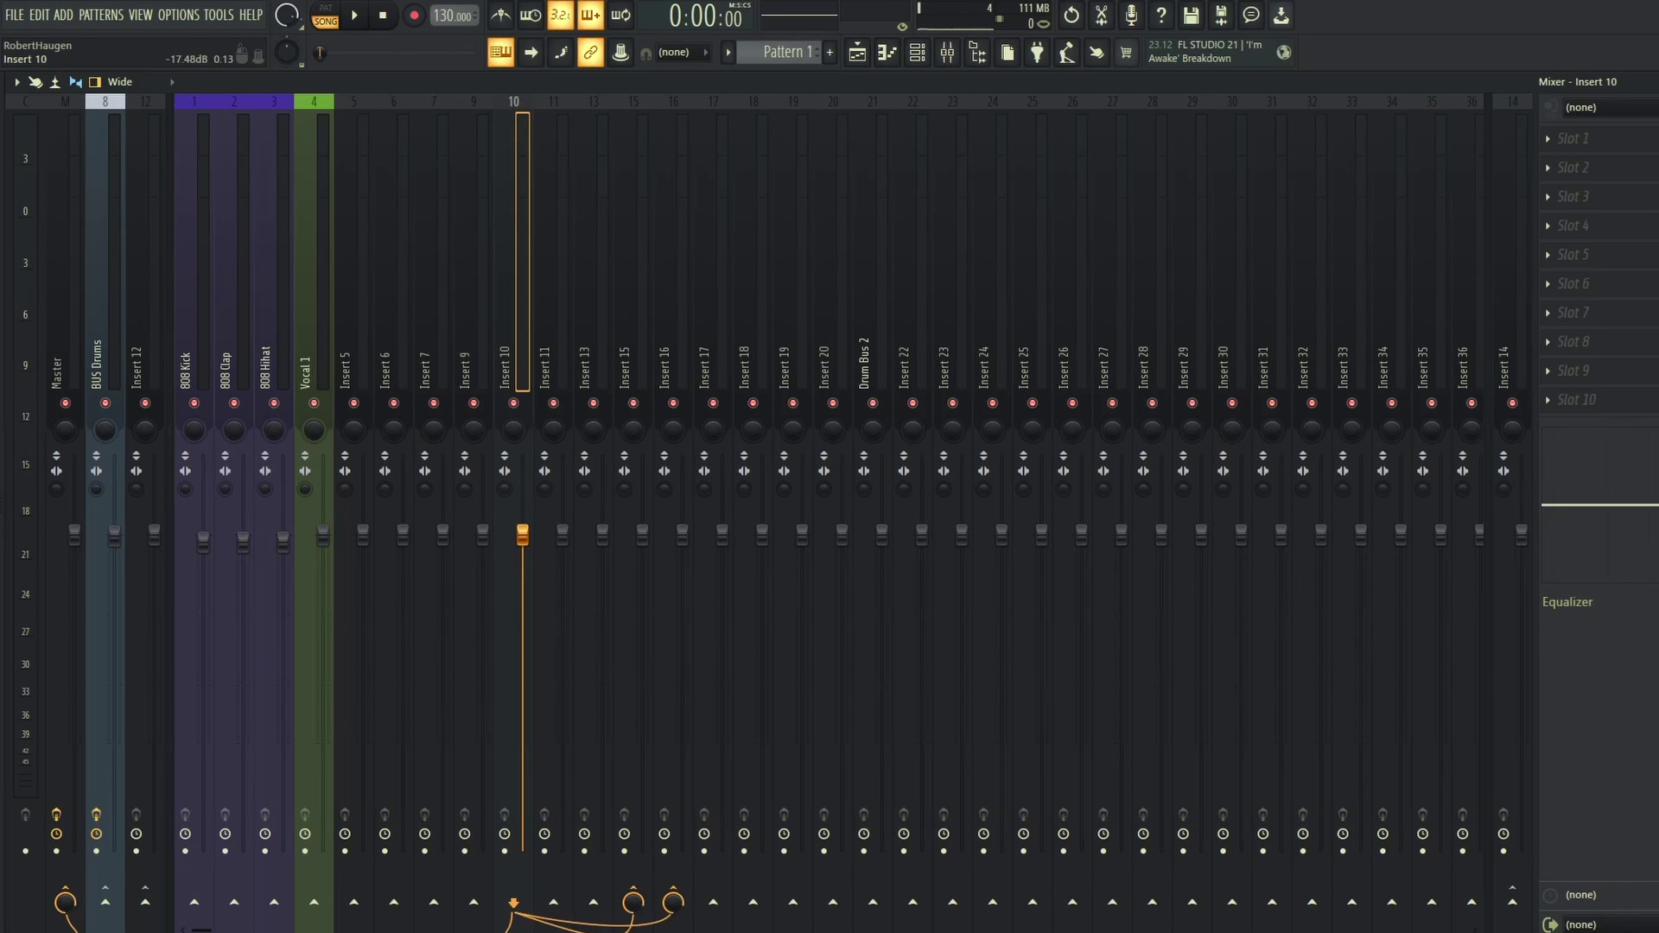
Rename the Insert 9 mixer track as EFX Reverb and color it olive (#9F8735).
{"action": "left_click", "coordinate": [474, 259]}
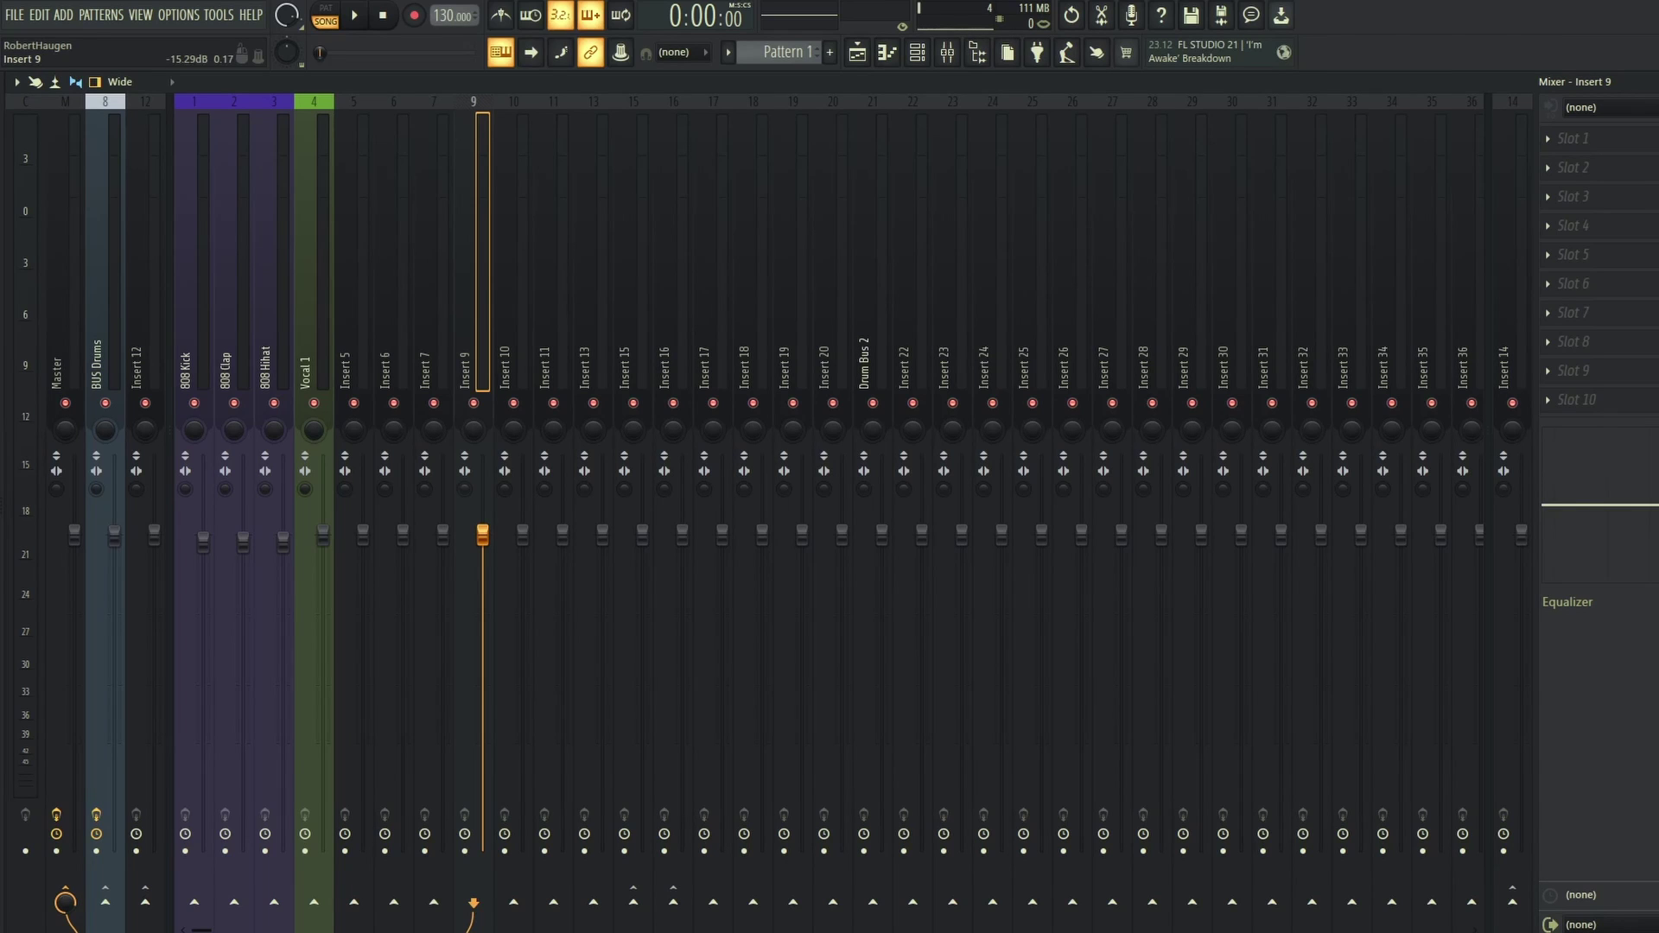
{"action": "right_click", "coordinate": [470, 363]}
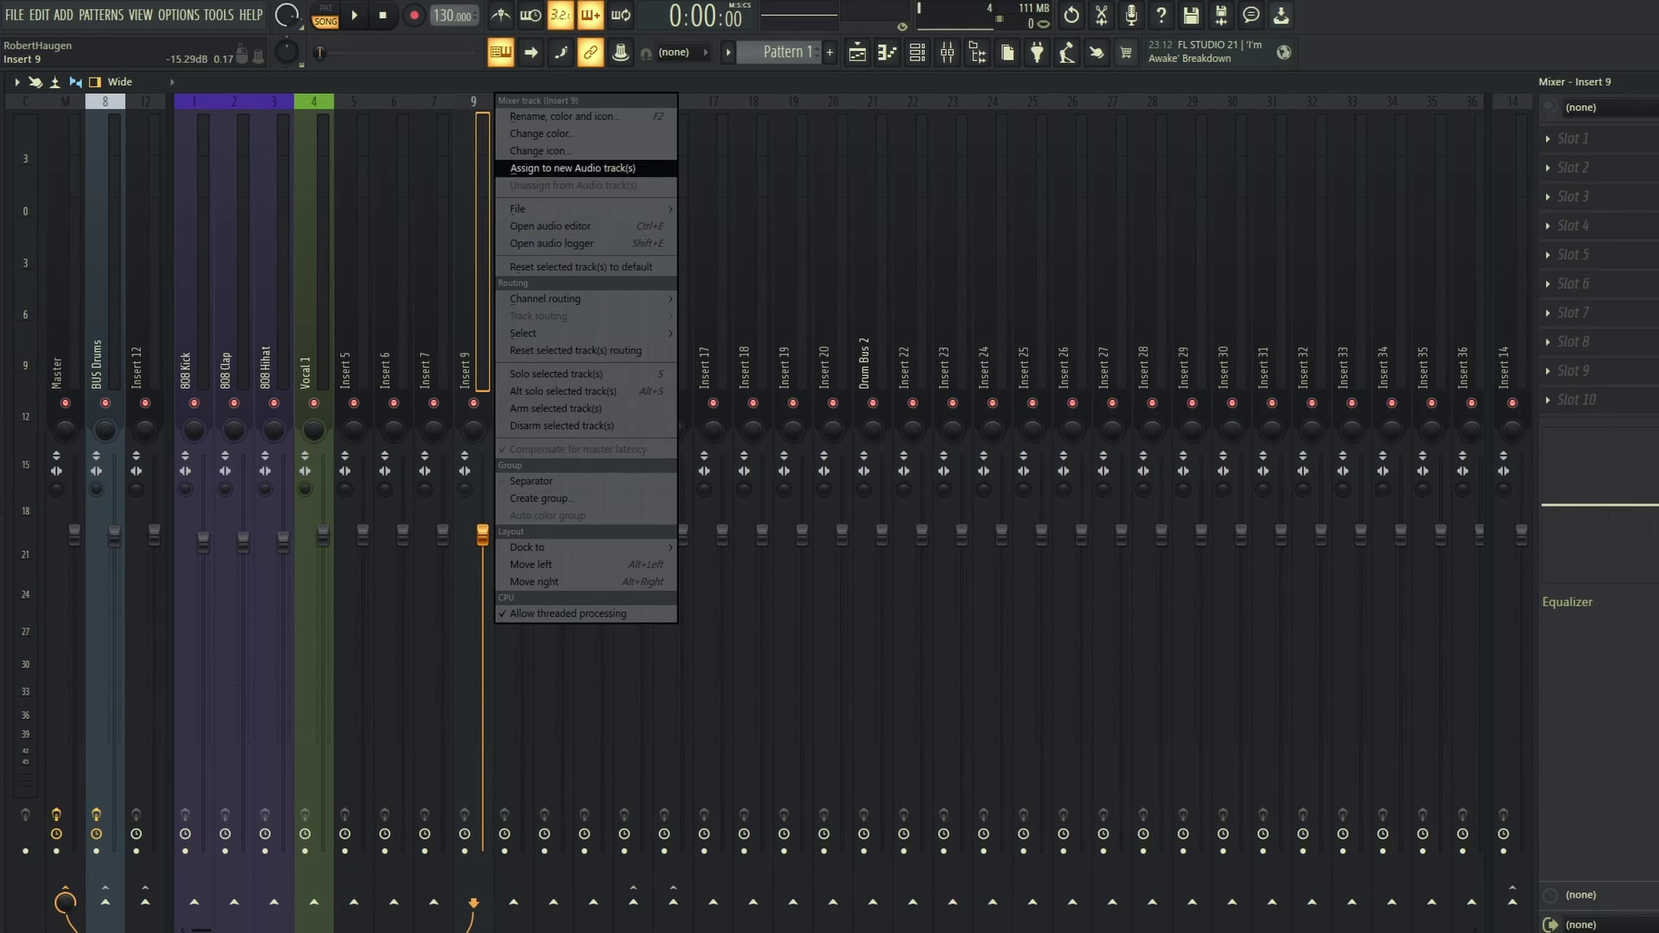
{"action": "key", "text": "Return"}
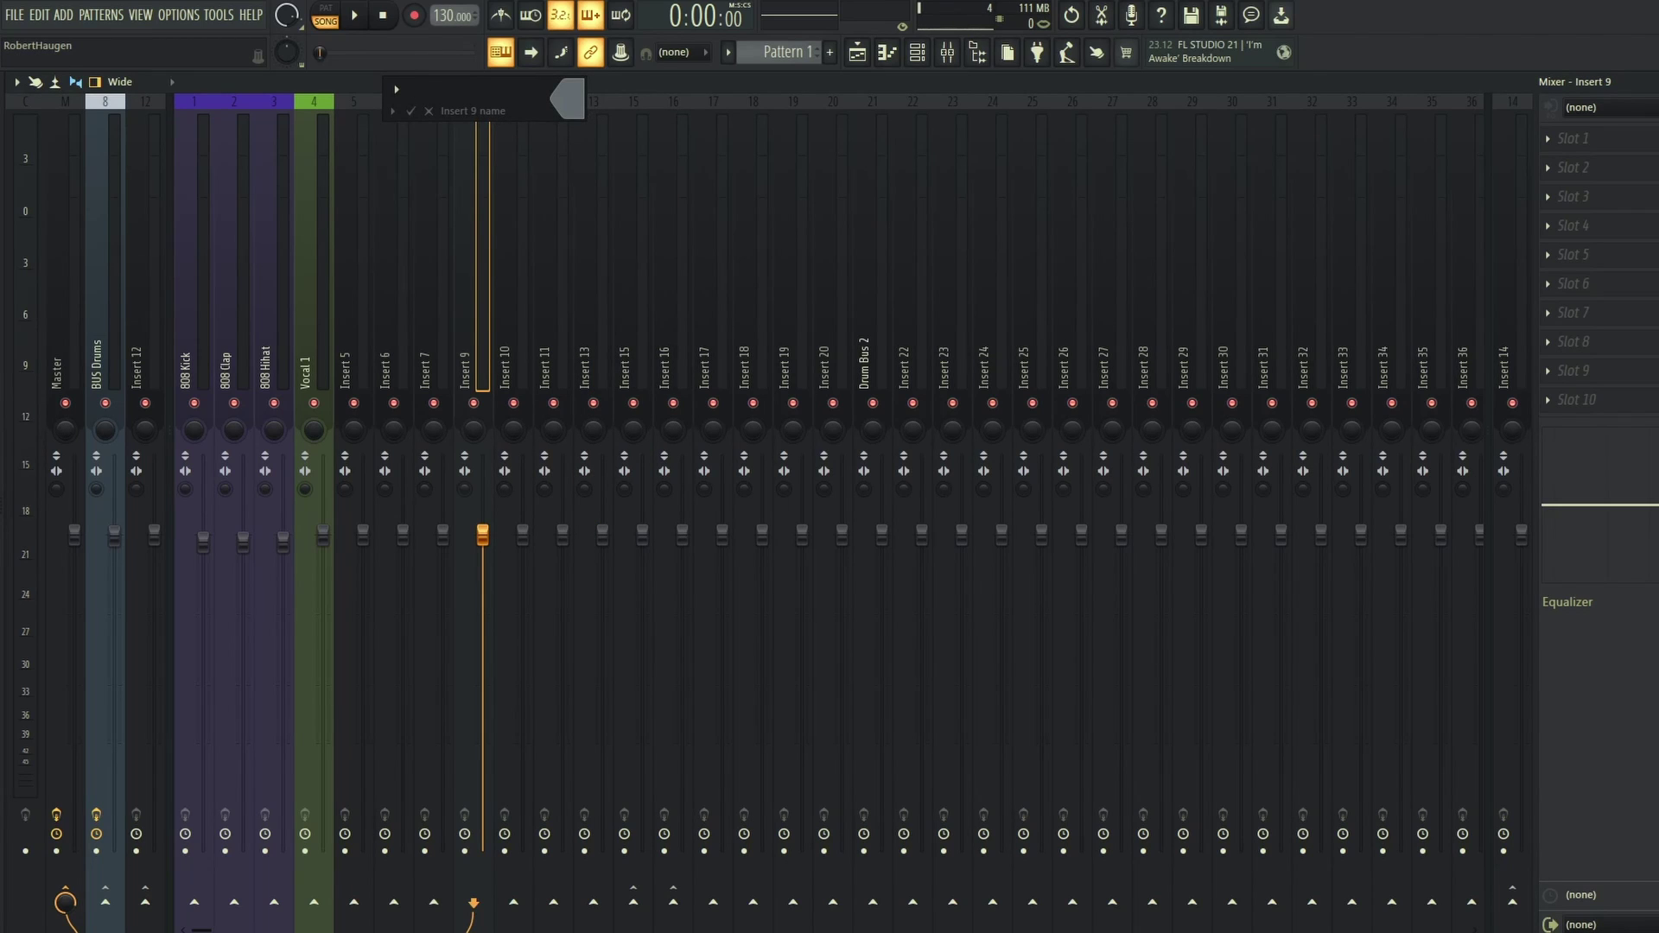
{"action": "type", "text": "EFX Reverb"}
{"action": "left_click", "coordinate": [567, 98]}
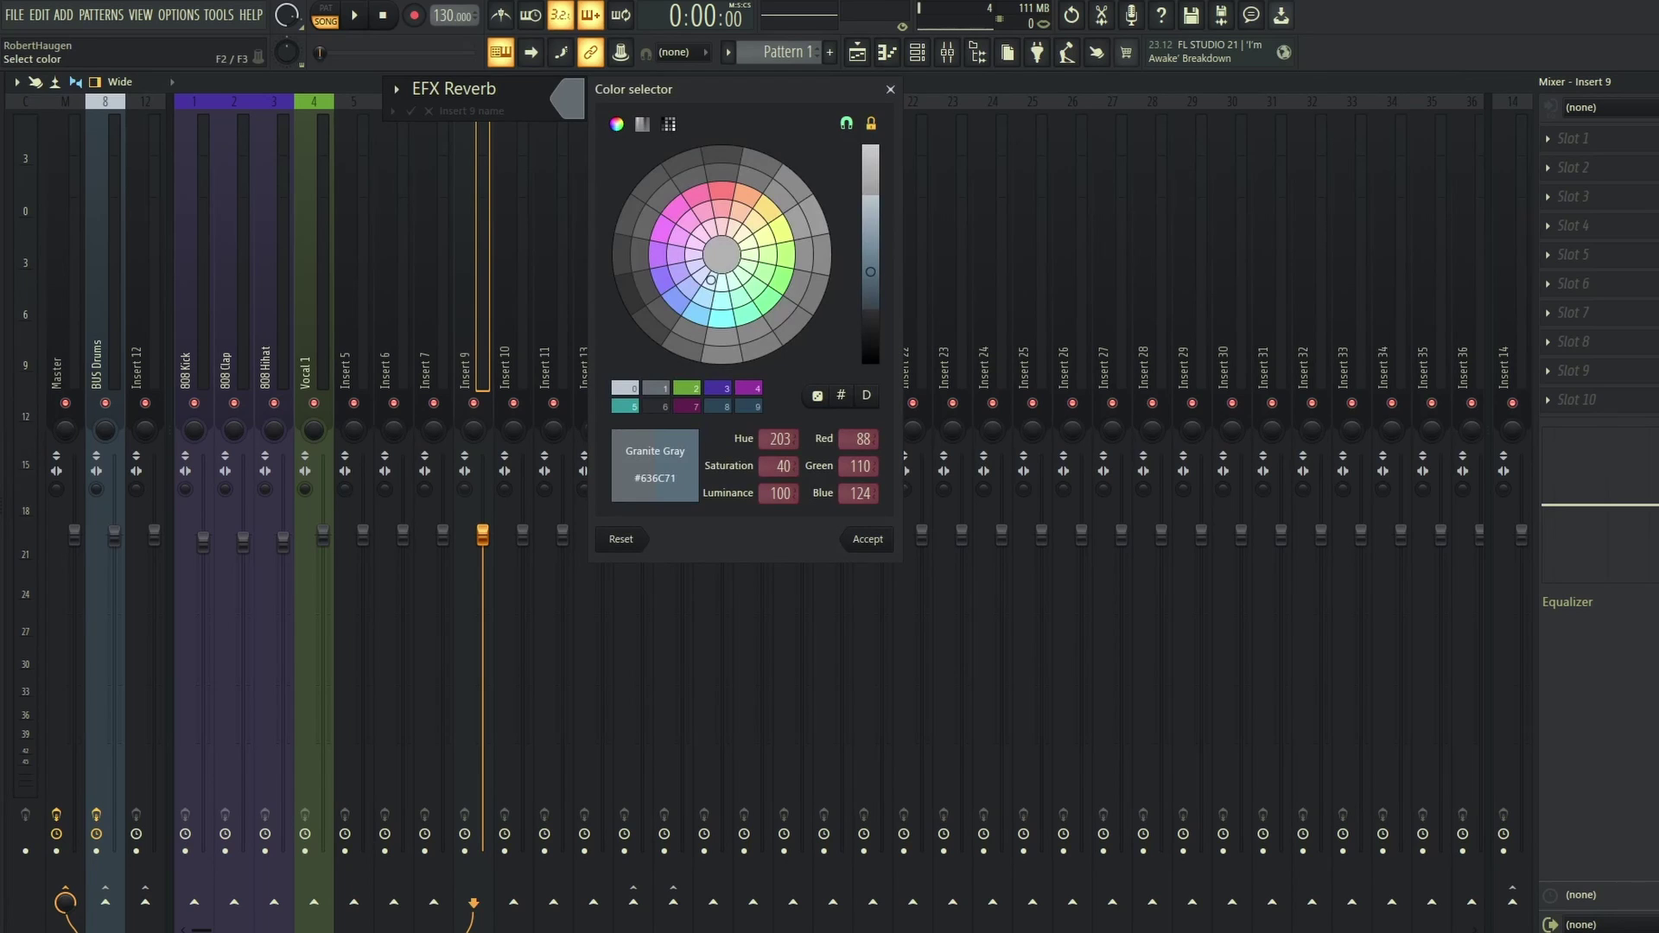
{"action": "left_click", "coordinate": [766, 210]}
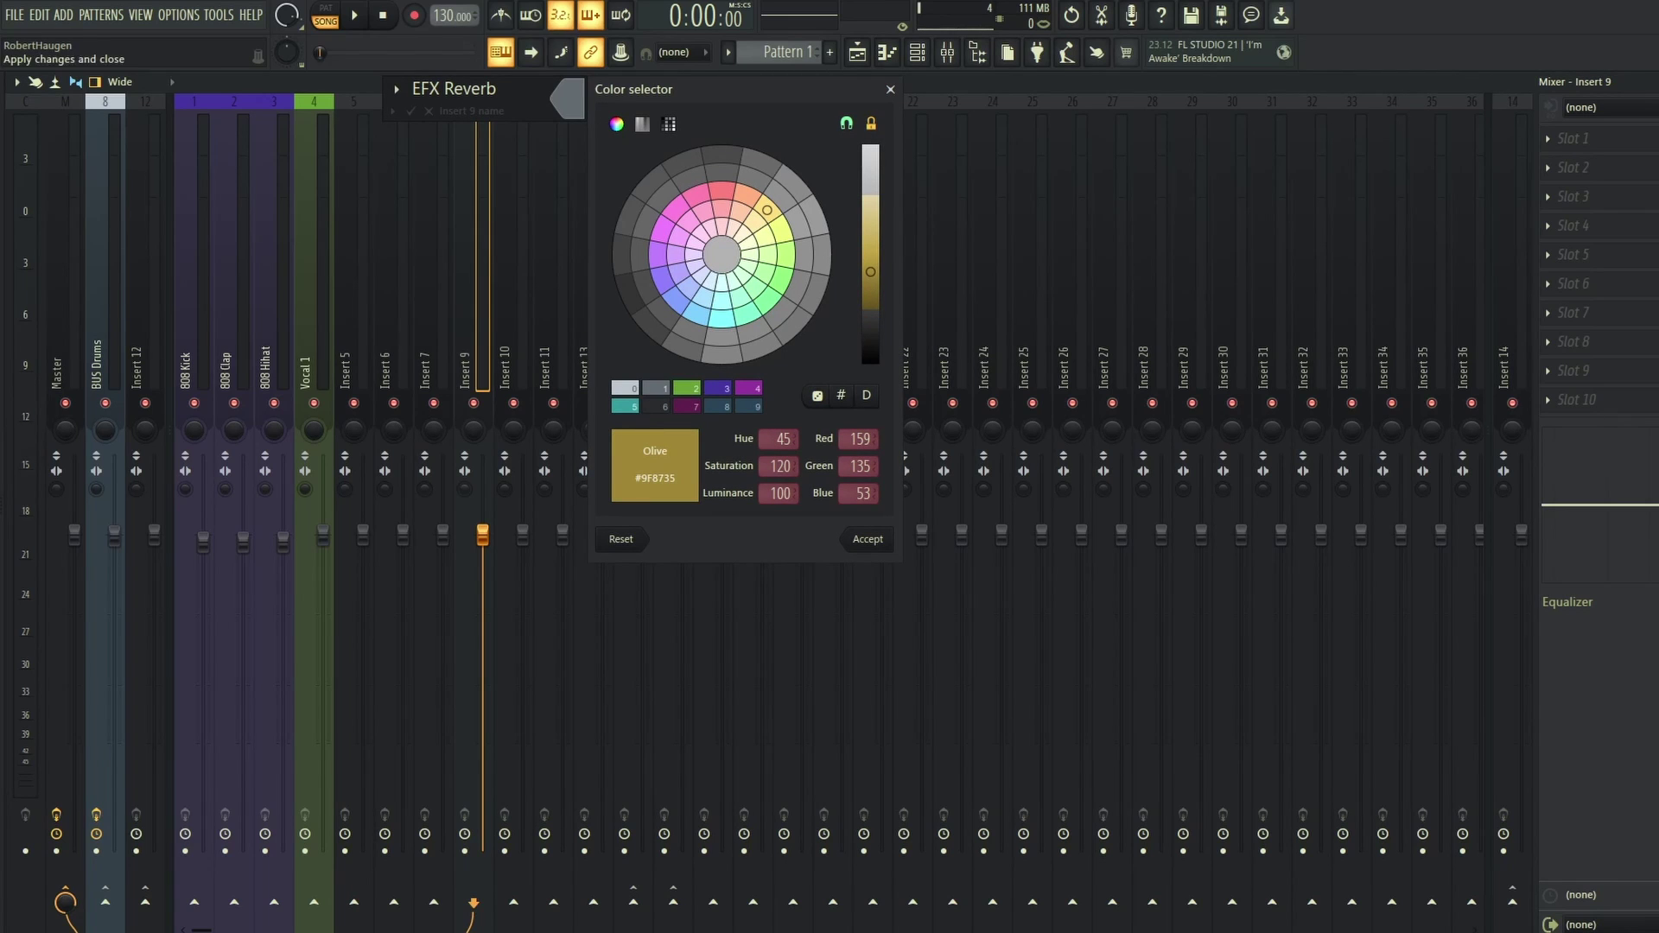
{"action": "left_click", "coordinate": [868, 540]}
{"action": "key", "text": "Return"}
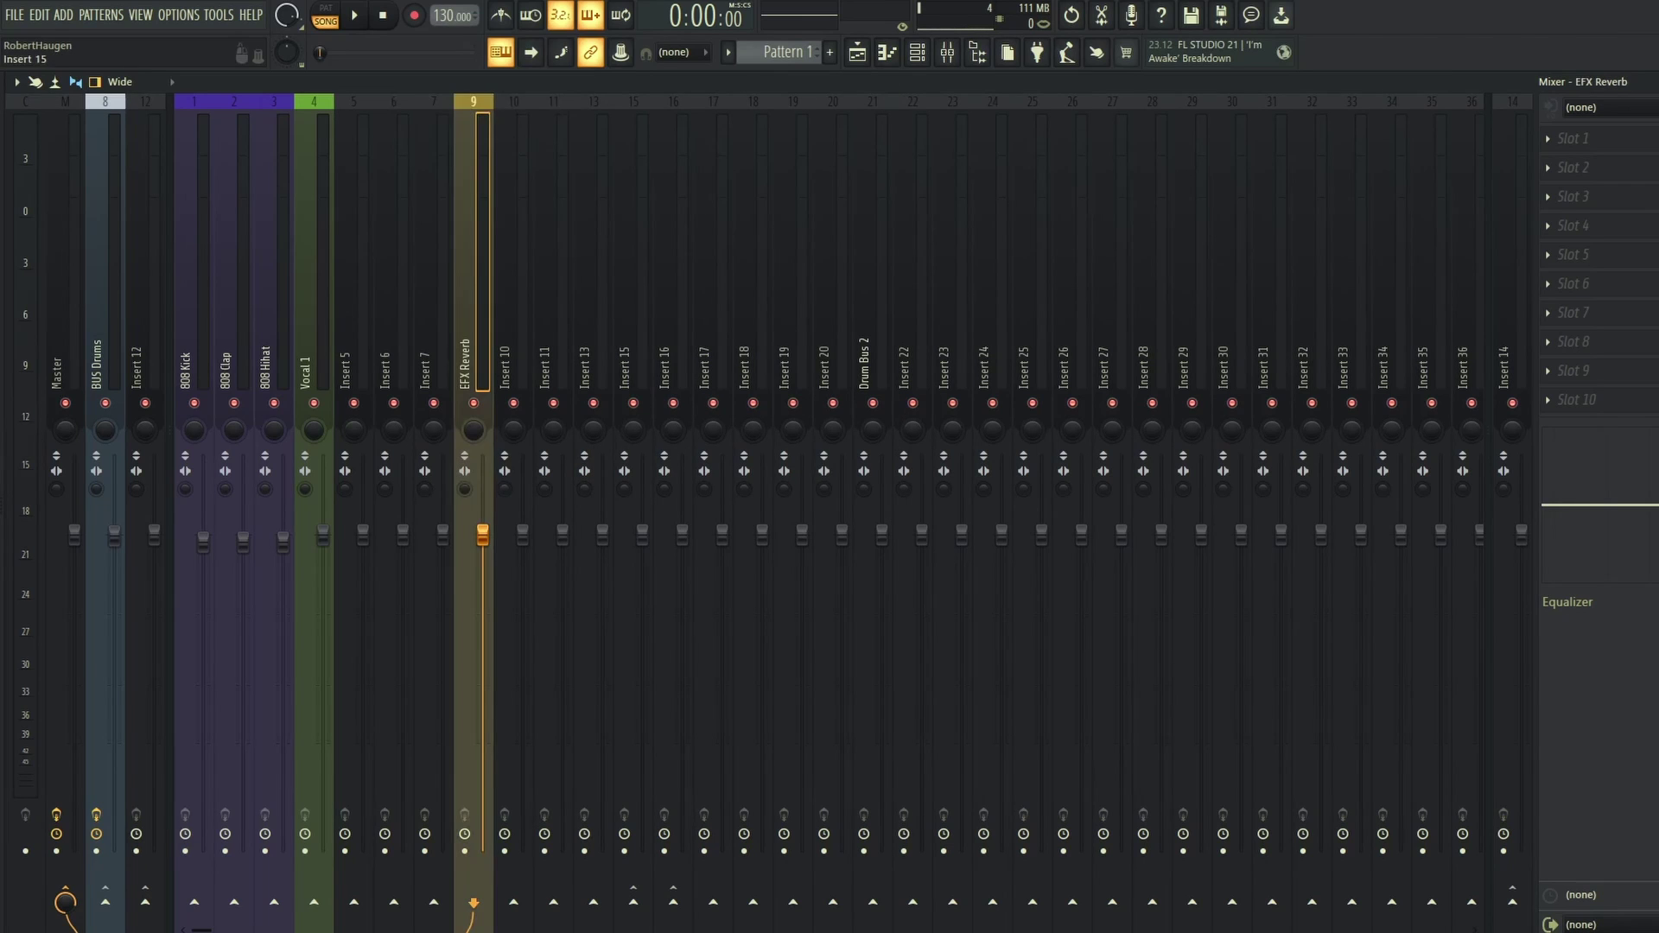
Dock the EFX Reverb mixer track to the right-hand group of the mixer and check its placement beside the other inserts.
{"action": "right_click", "coordinate": [489, 98]}
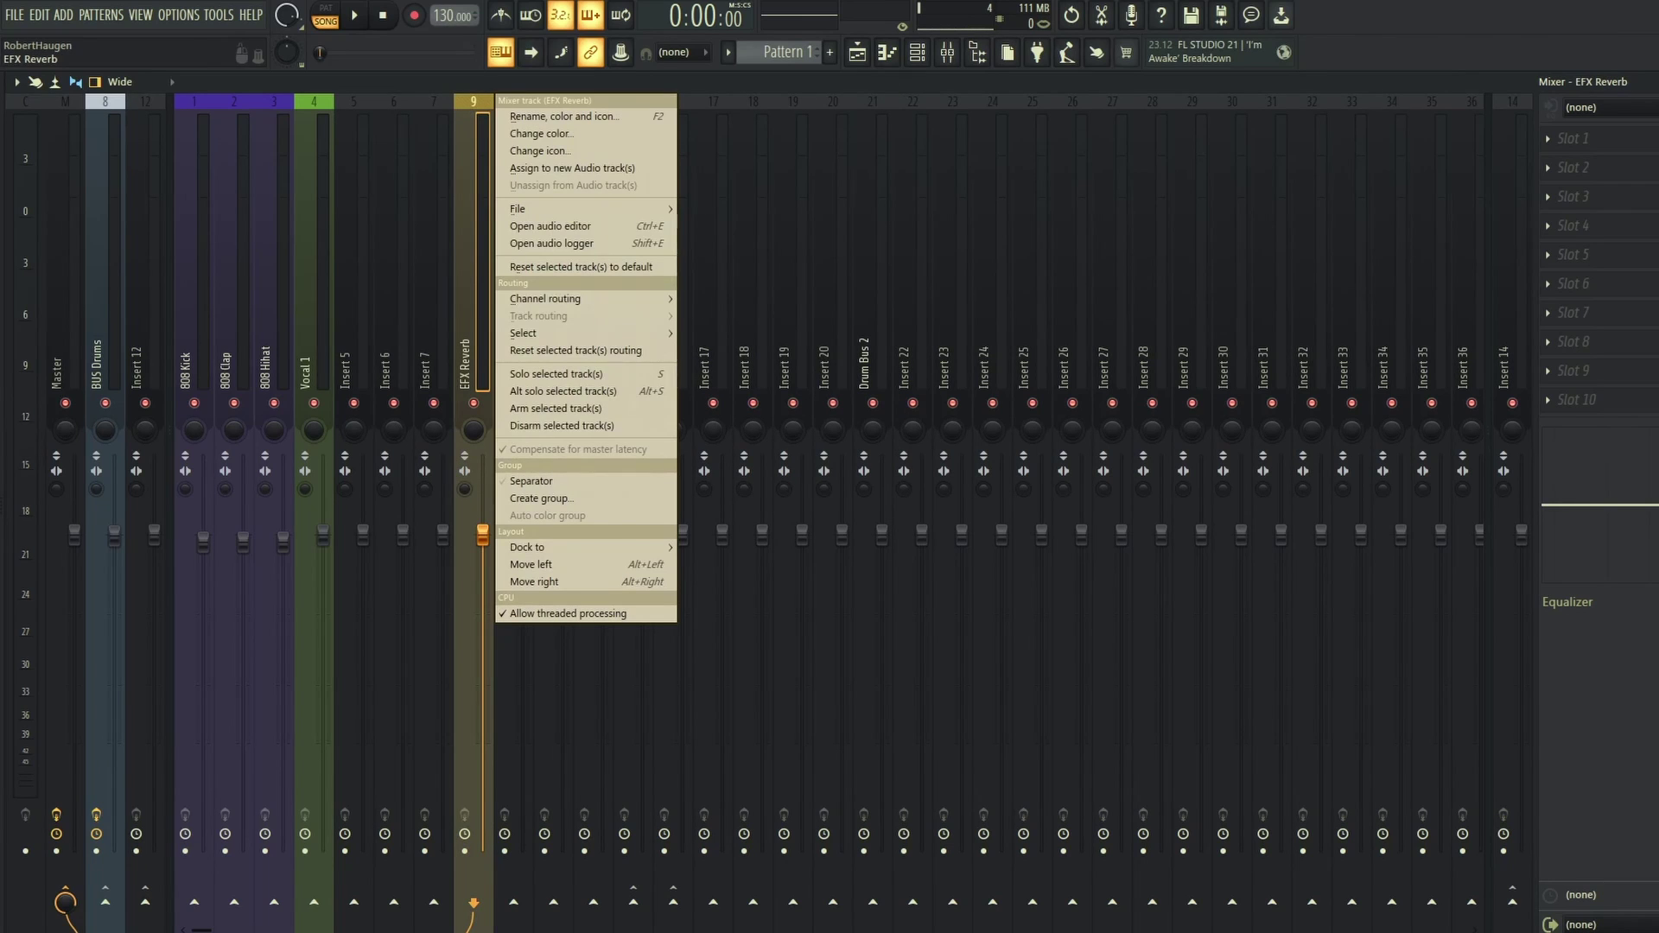
{"action": "mouse_move", "coordinate": [529, 547]}
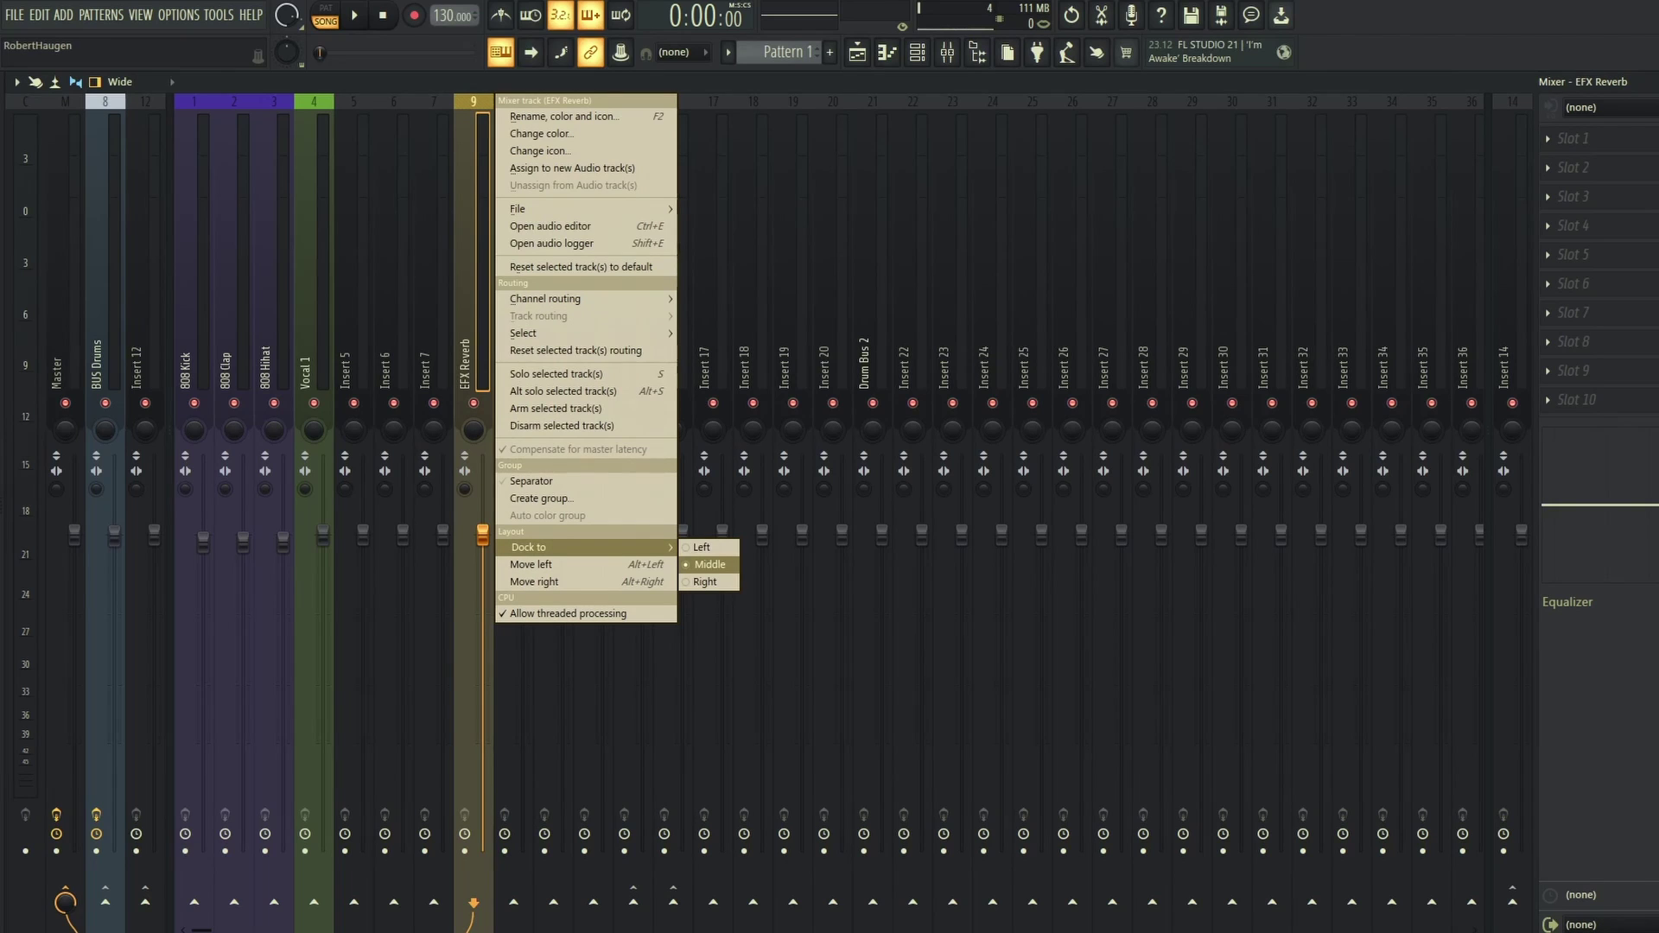
{"action": "left_click", "coordinate": [705, 582]}
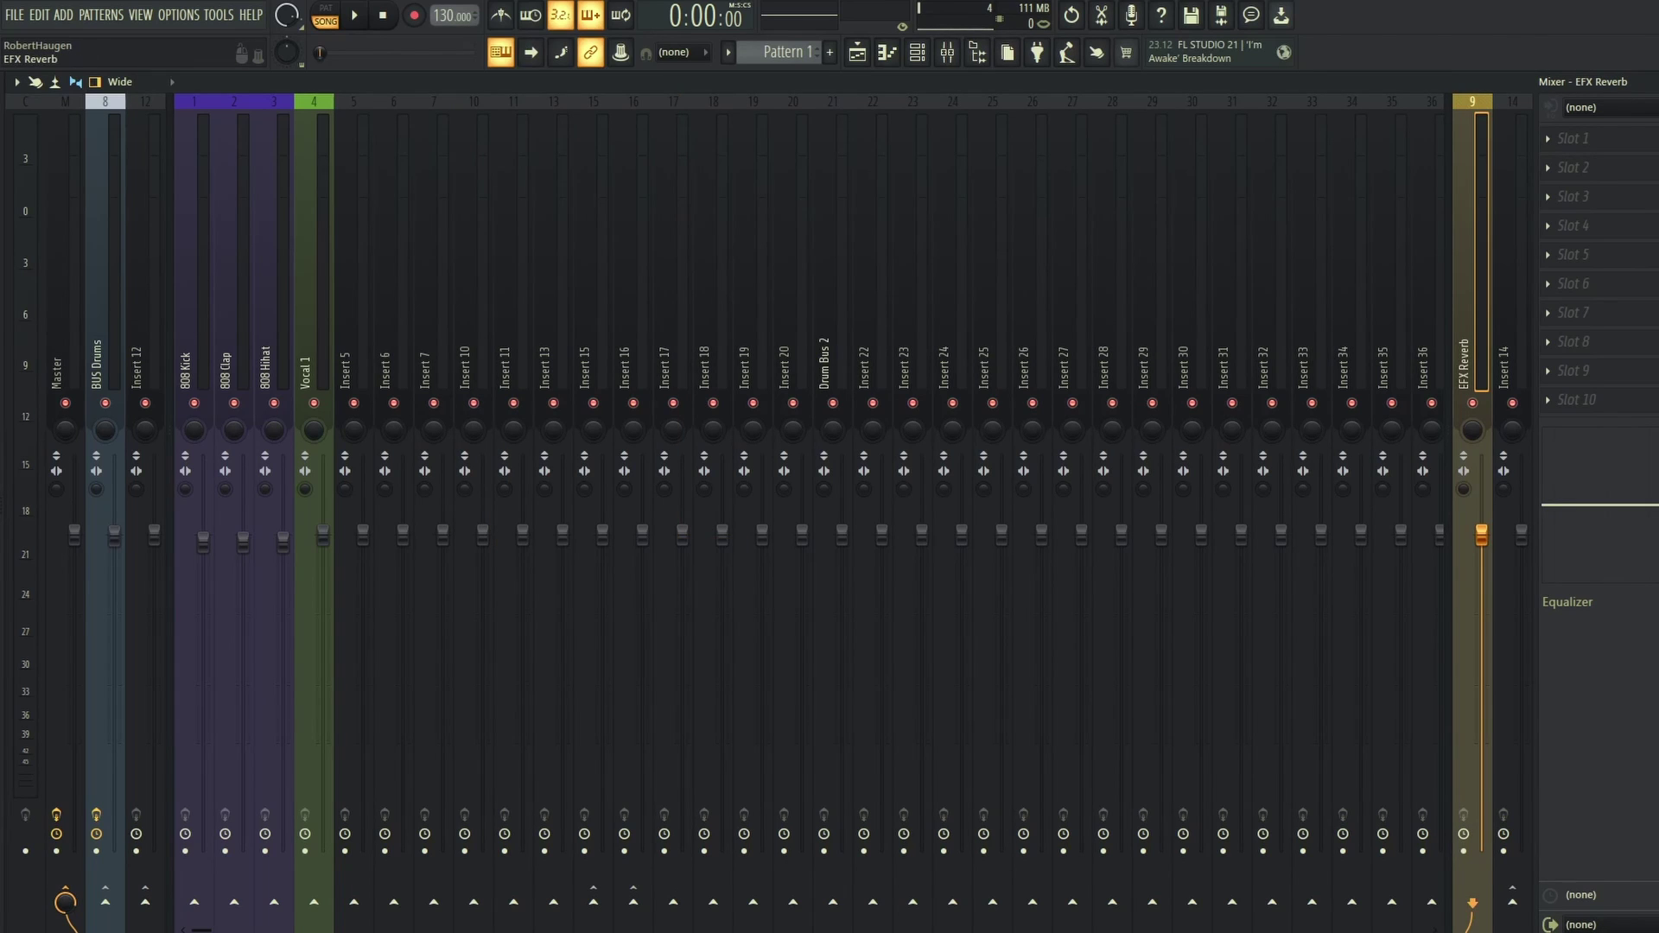
{"action": "scroll", "coordinate": [1081, 518], "scroll_direction": "down", "scroll_amount": 8}
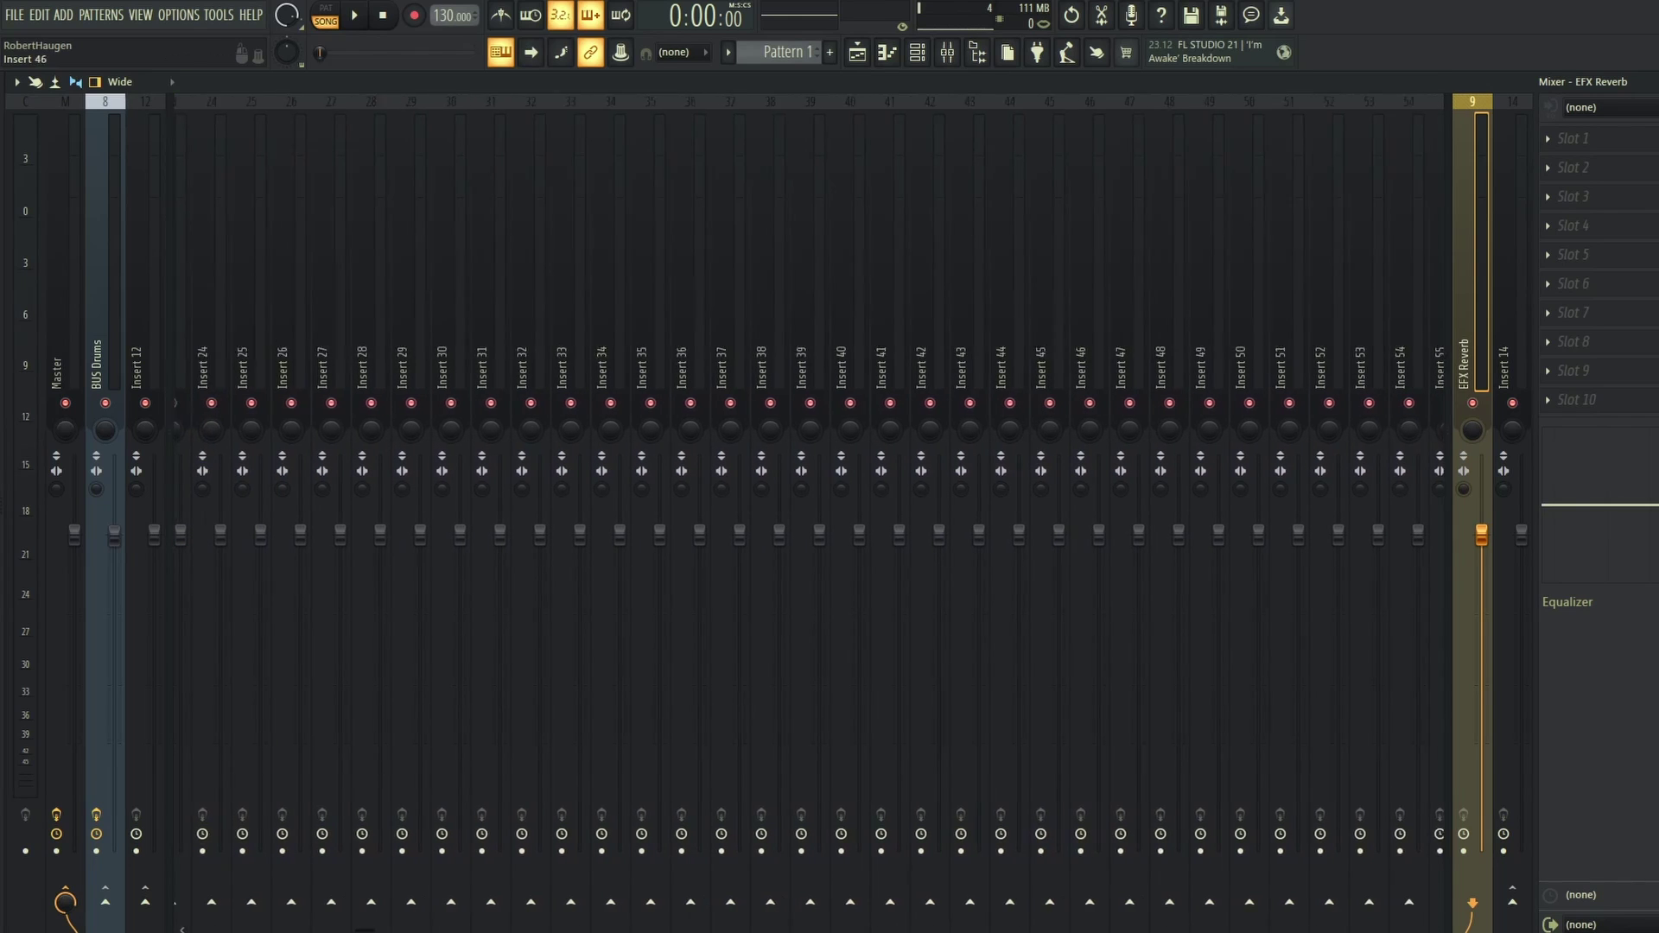
{"action": "scroll", "coordinate": [778, 518], "scroll_direction": "up", "scroll_amount": 3}
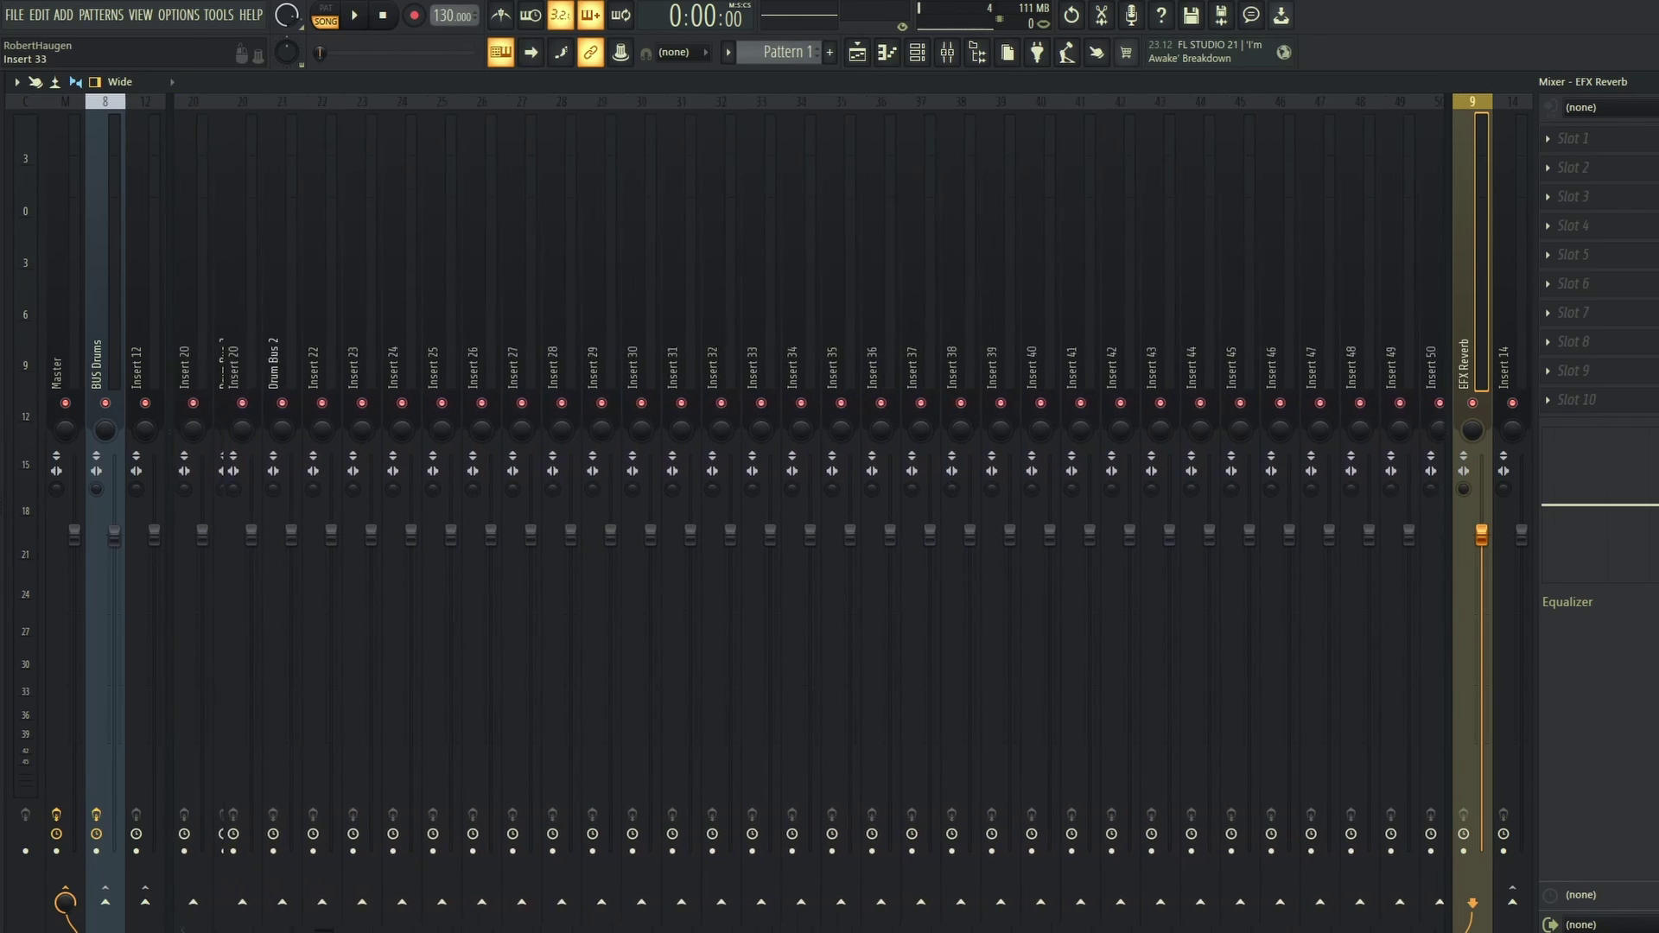
{"action": "scroll", "coordinate": [778, 518], "scroll_direction": "up", "scroll_amount": 6}
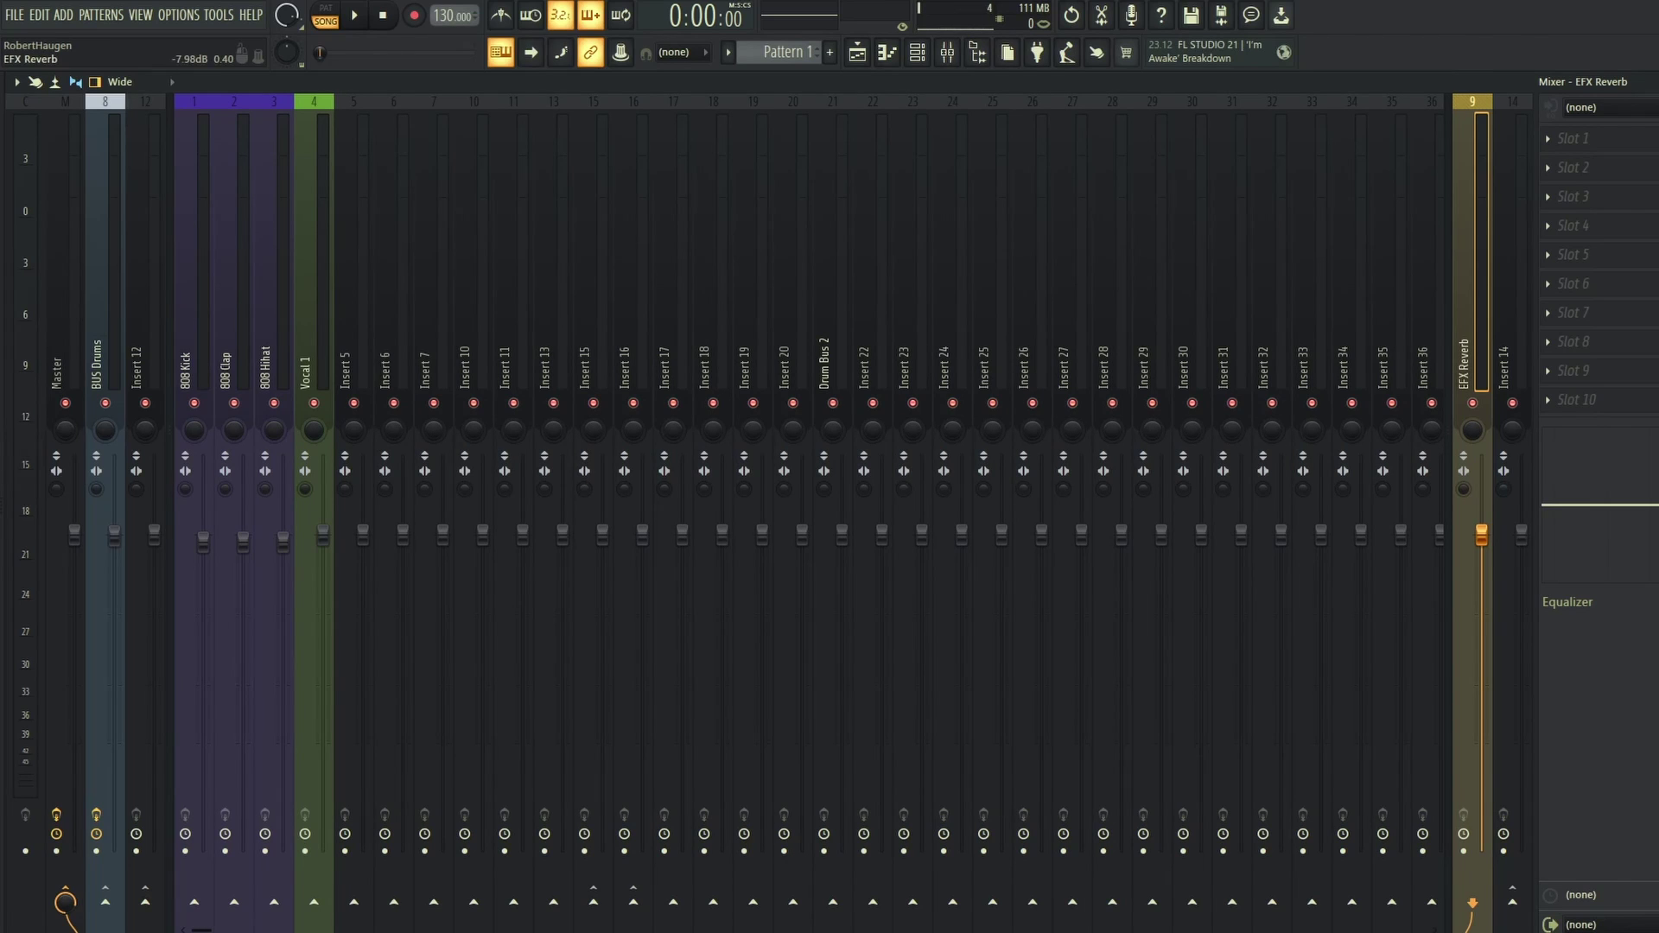
Load Fruity Reeverb 2 into slot 5 of the EFX Reverb track and apply its Large Hall preset.
{"action": "left_click", "coordinate": [1573, 255]}
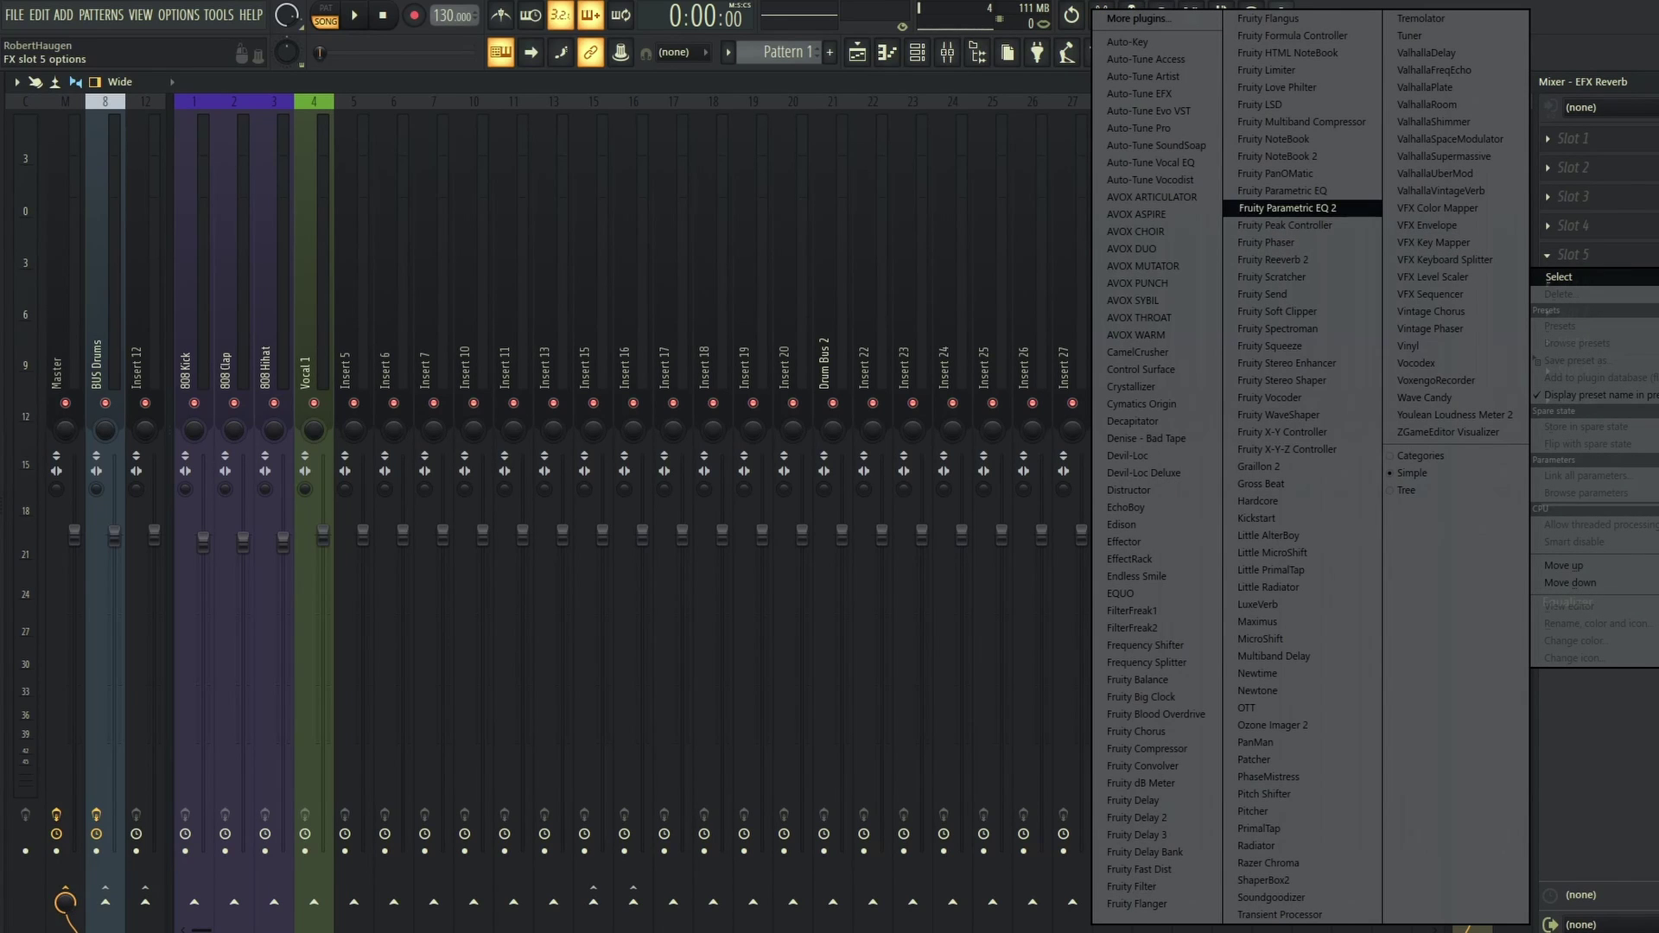
{"action": "left_click", "coordinate": [1275, 259]}
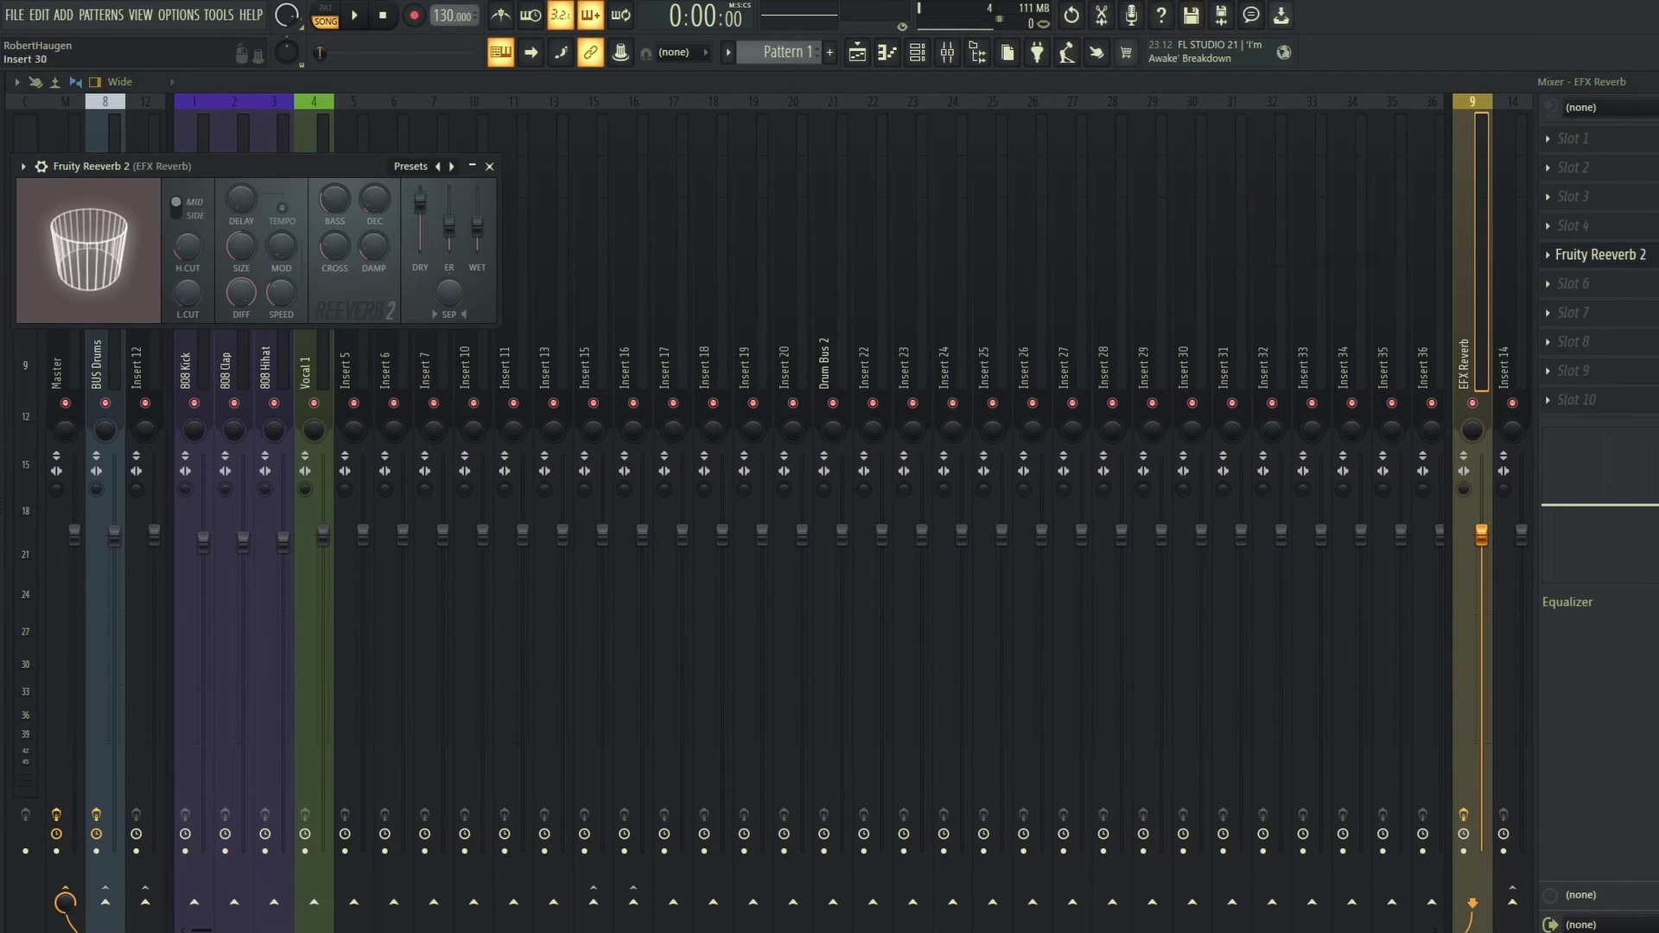
{"action": "left_click_drag", "start_coordinate": [259, 166], "coordinate": [970, 247]}
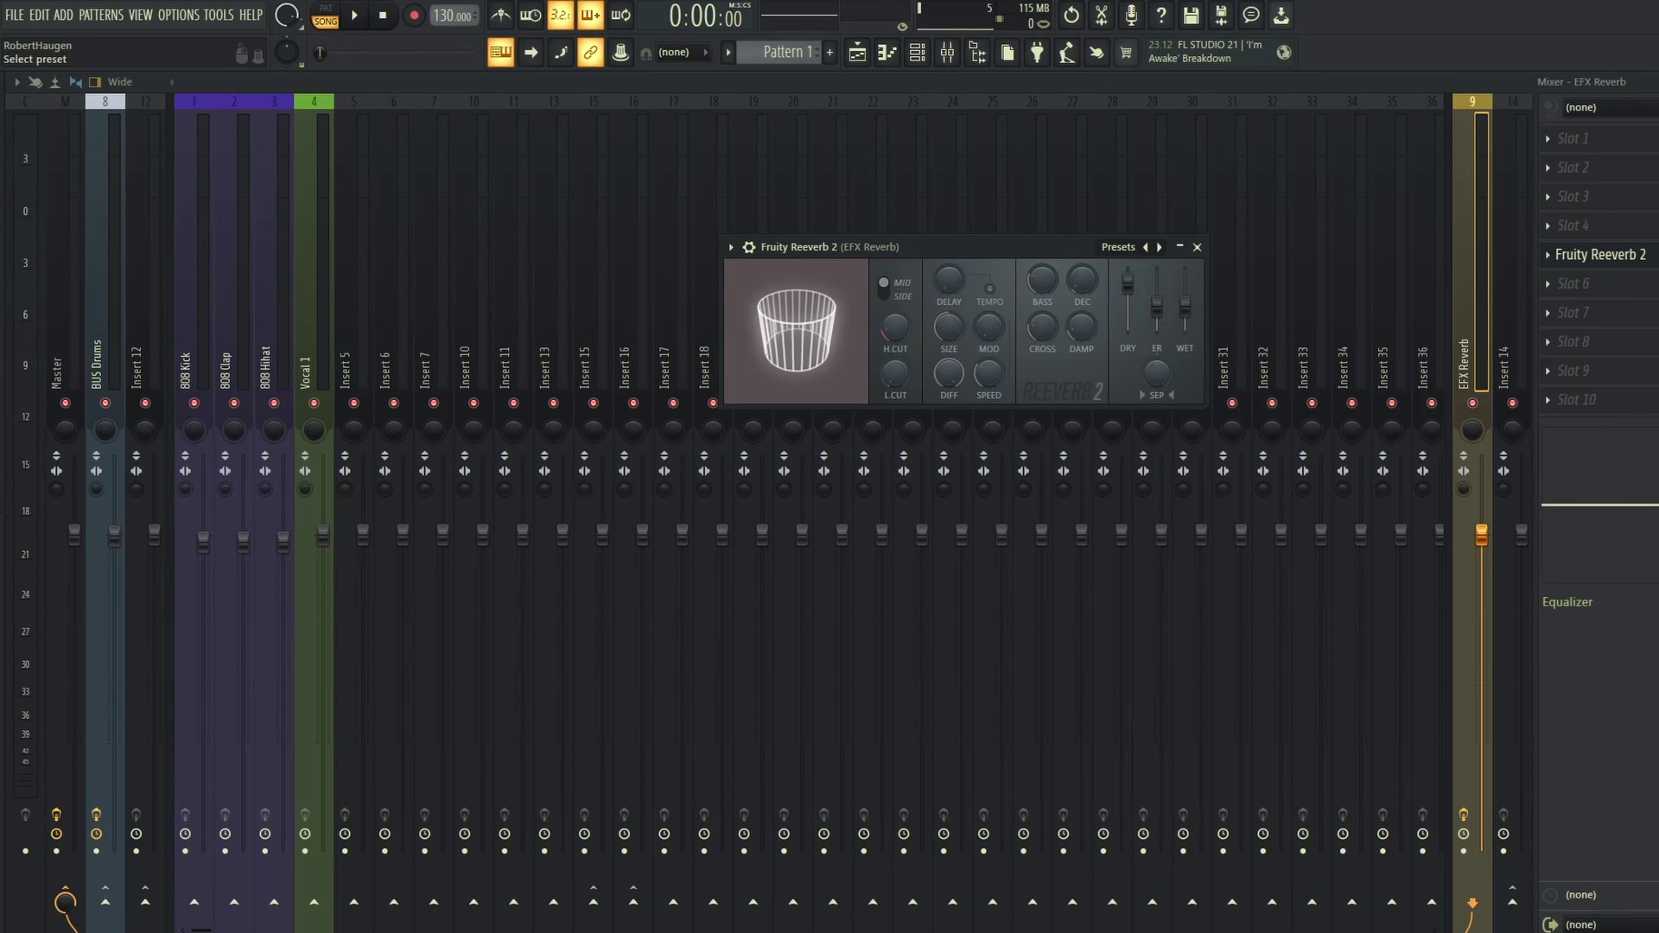
{"action": "left_click", "coordinate": [1118, 248]}
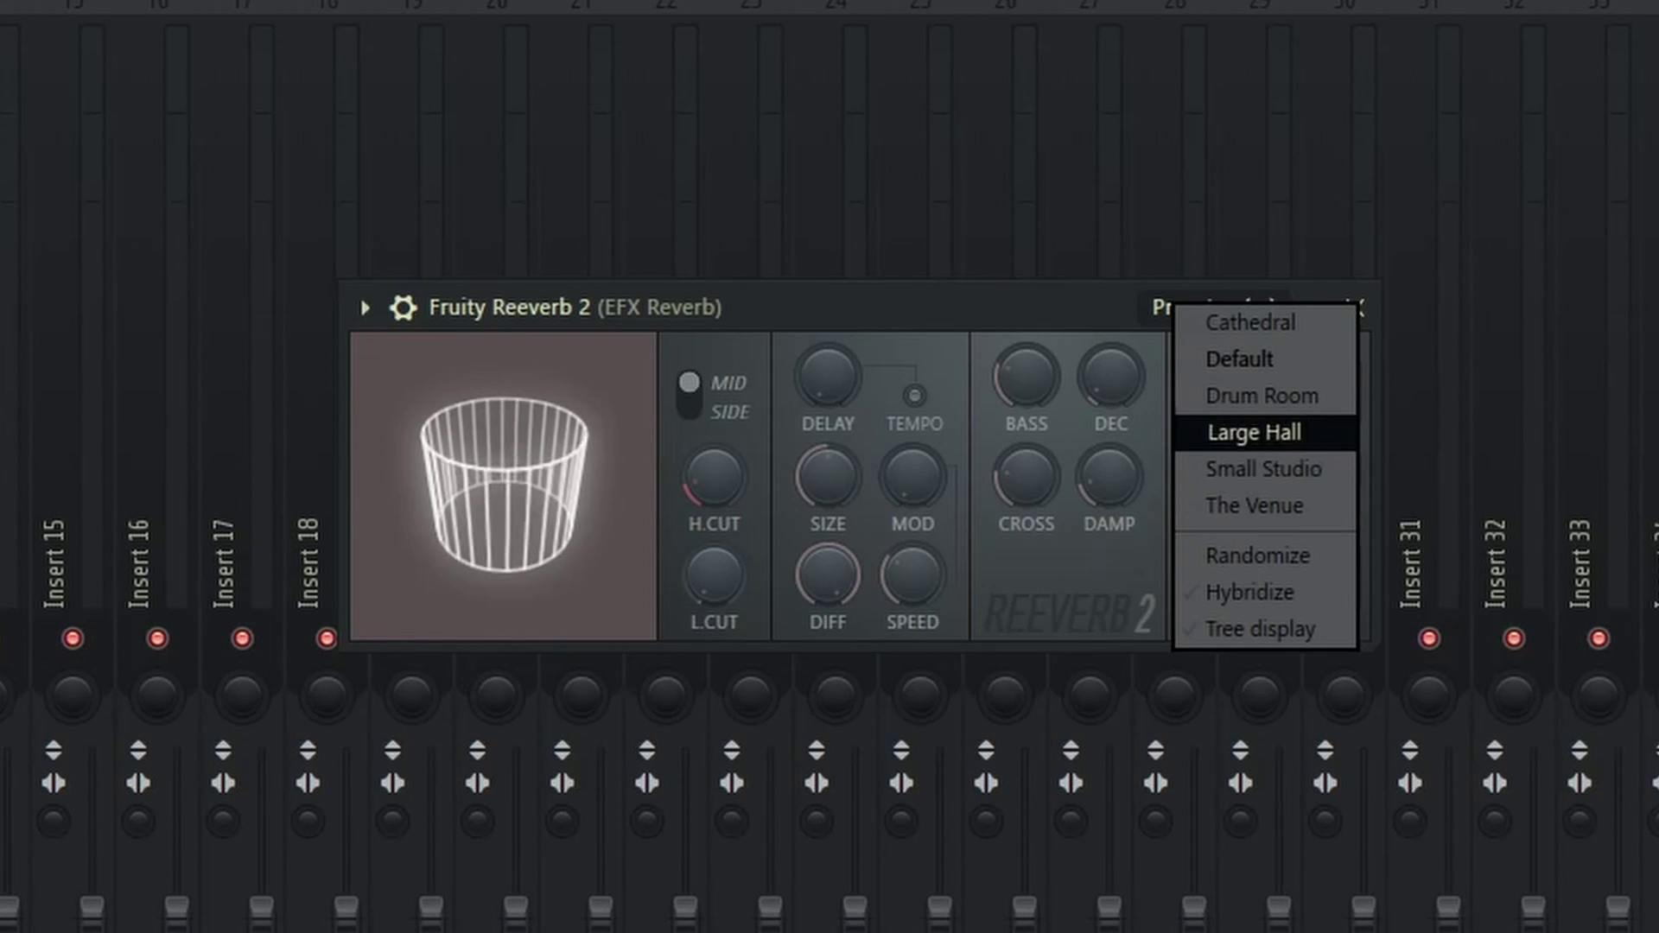
{"action": "left_click", "coordinate": [1256, 432]}
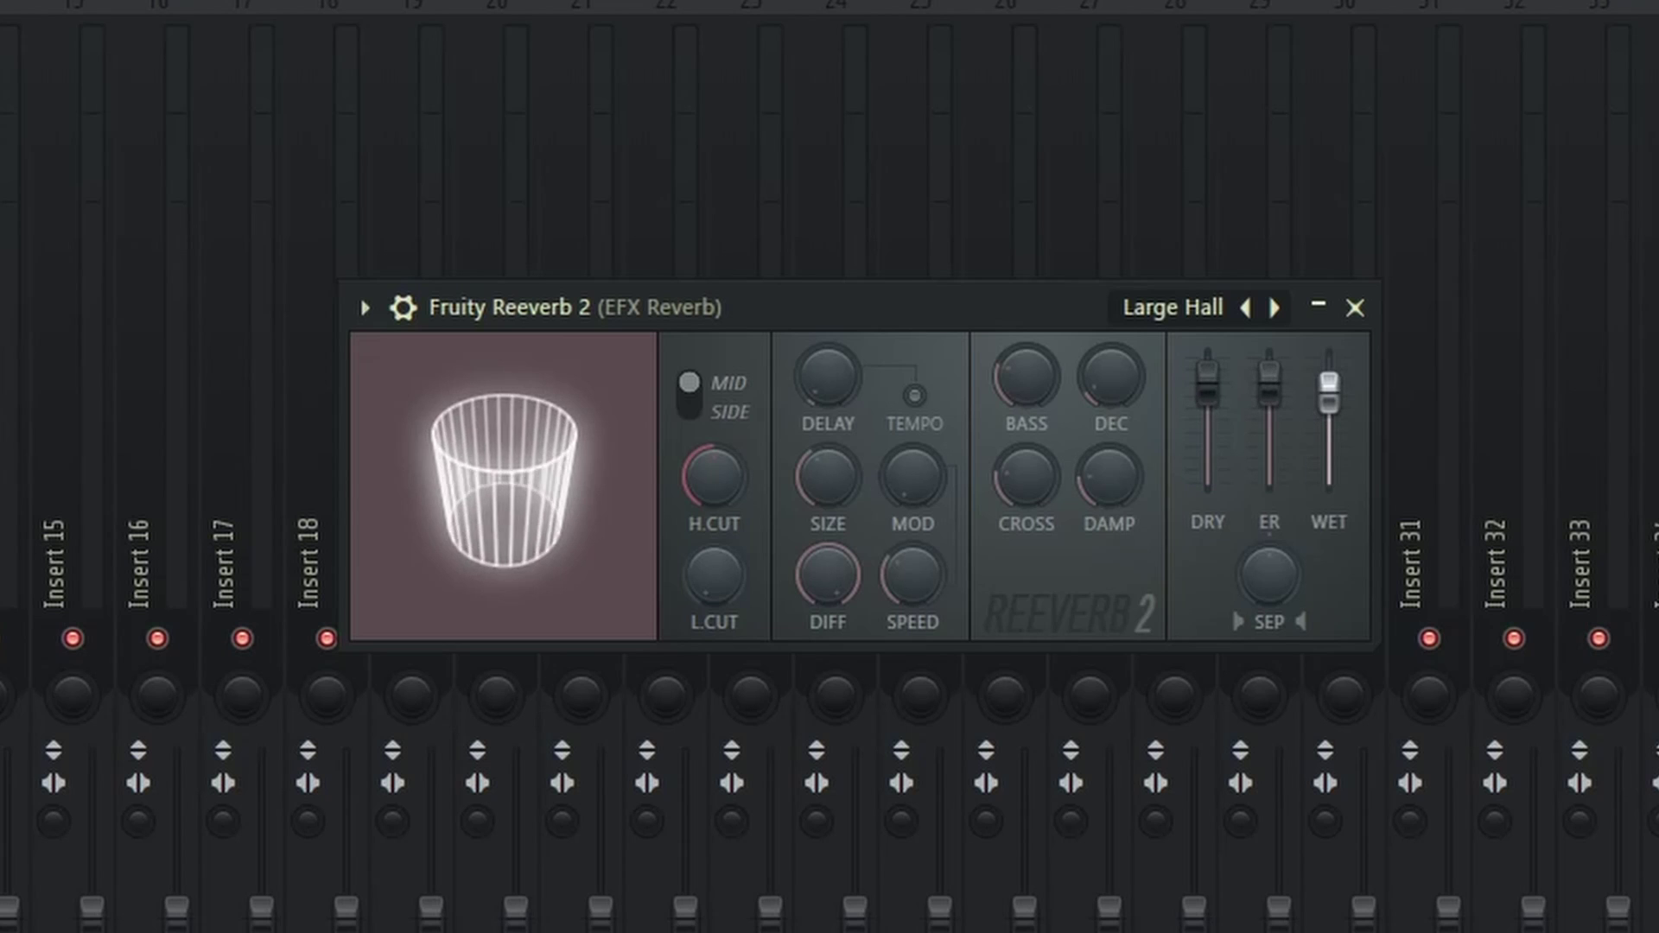
Set the reverb's wet level to 100% and its dry level to 0%.
{"action": "left_click_drag", "start_coordinate": [1330, 393], "coordinate": [1329, 378]}
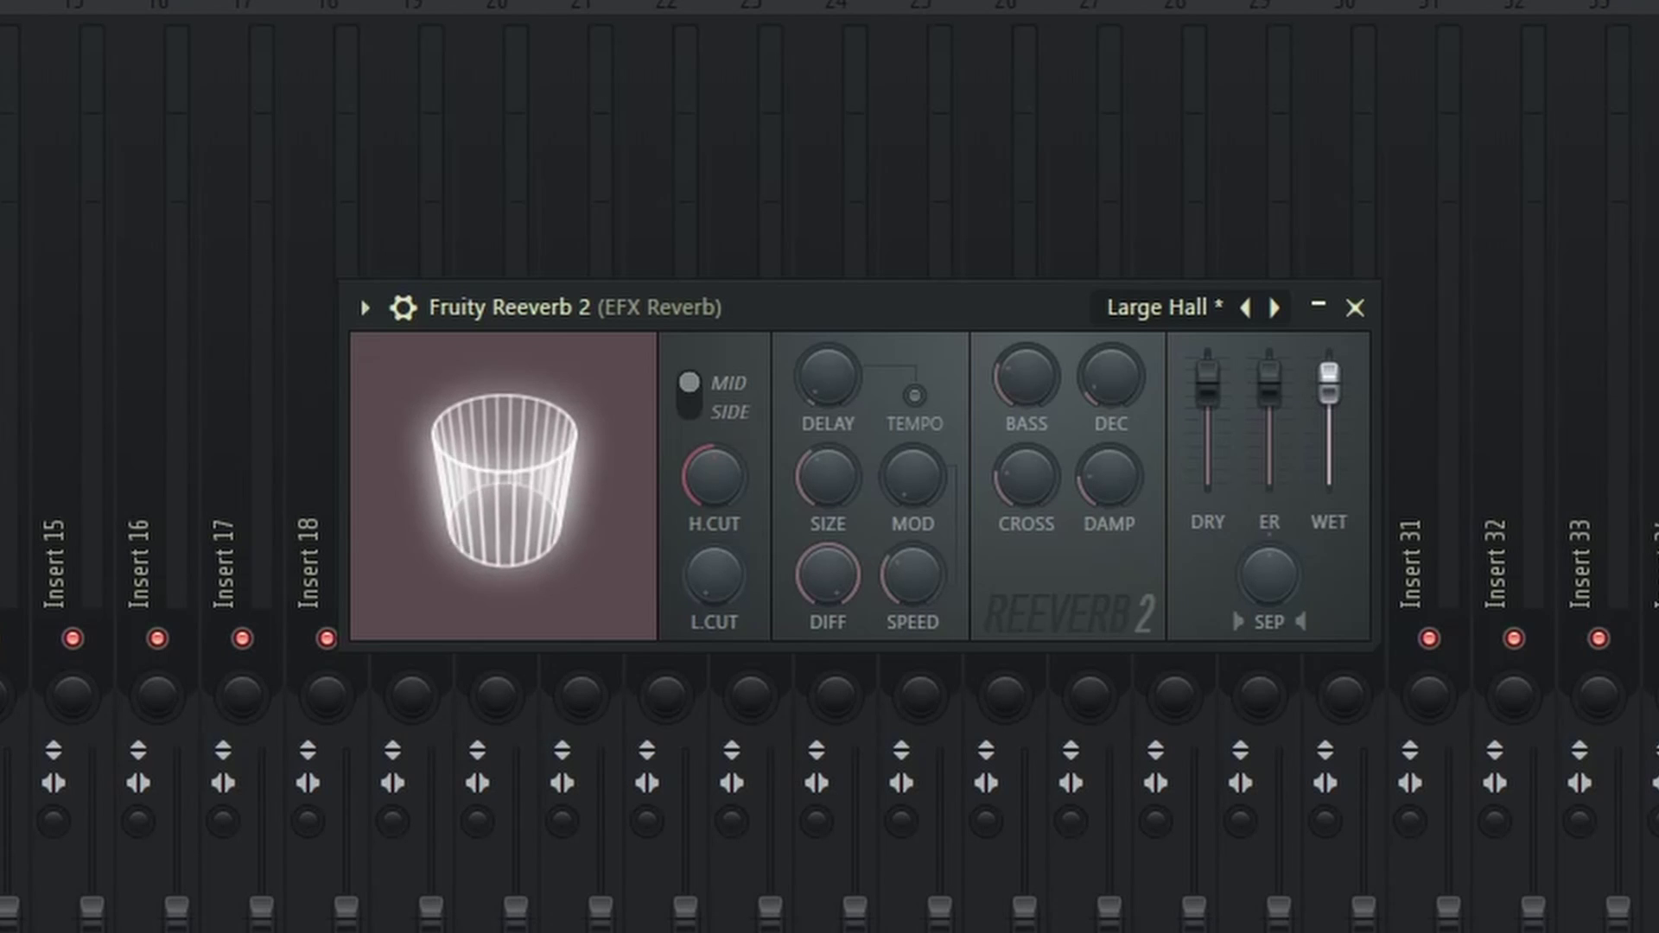
{"action": "left_click", "coordinate": [1269, 381]}
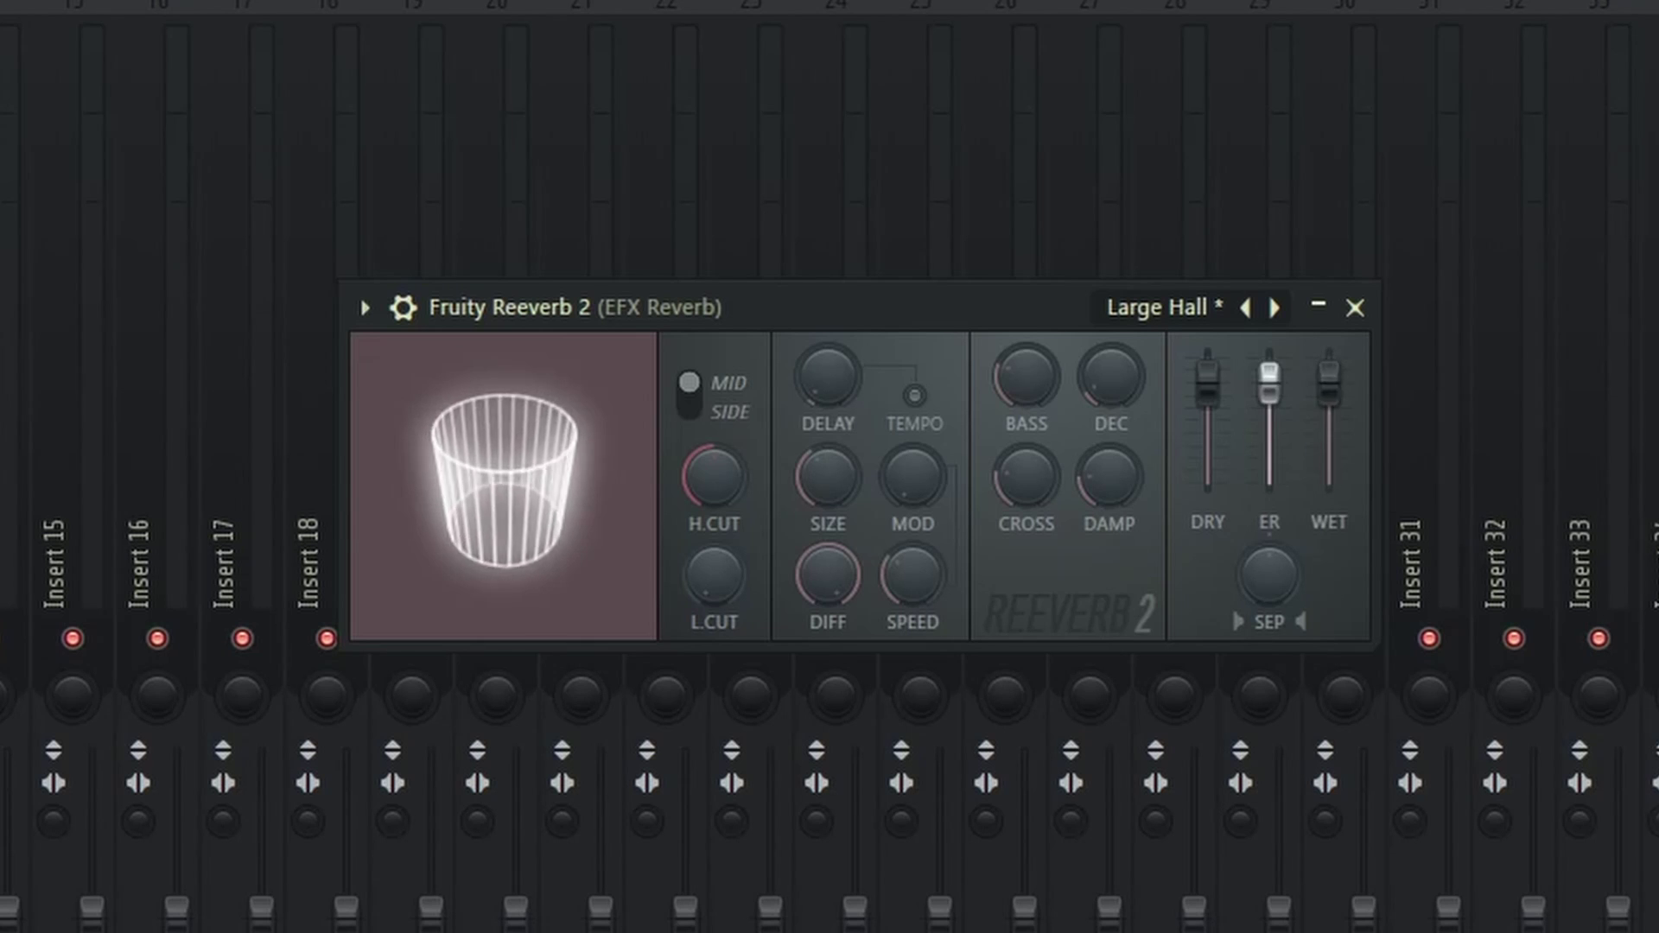
{"action": "left_click", "coordinate": [1329, 374]}
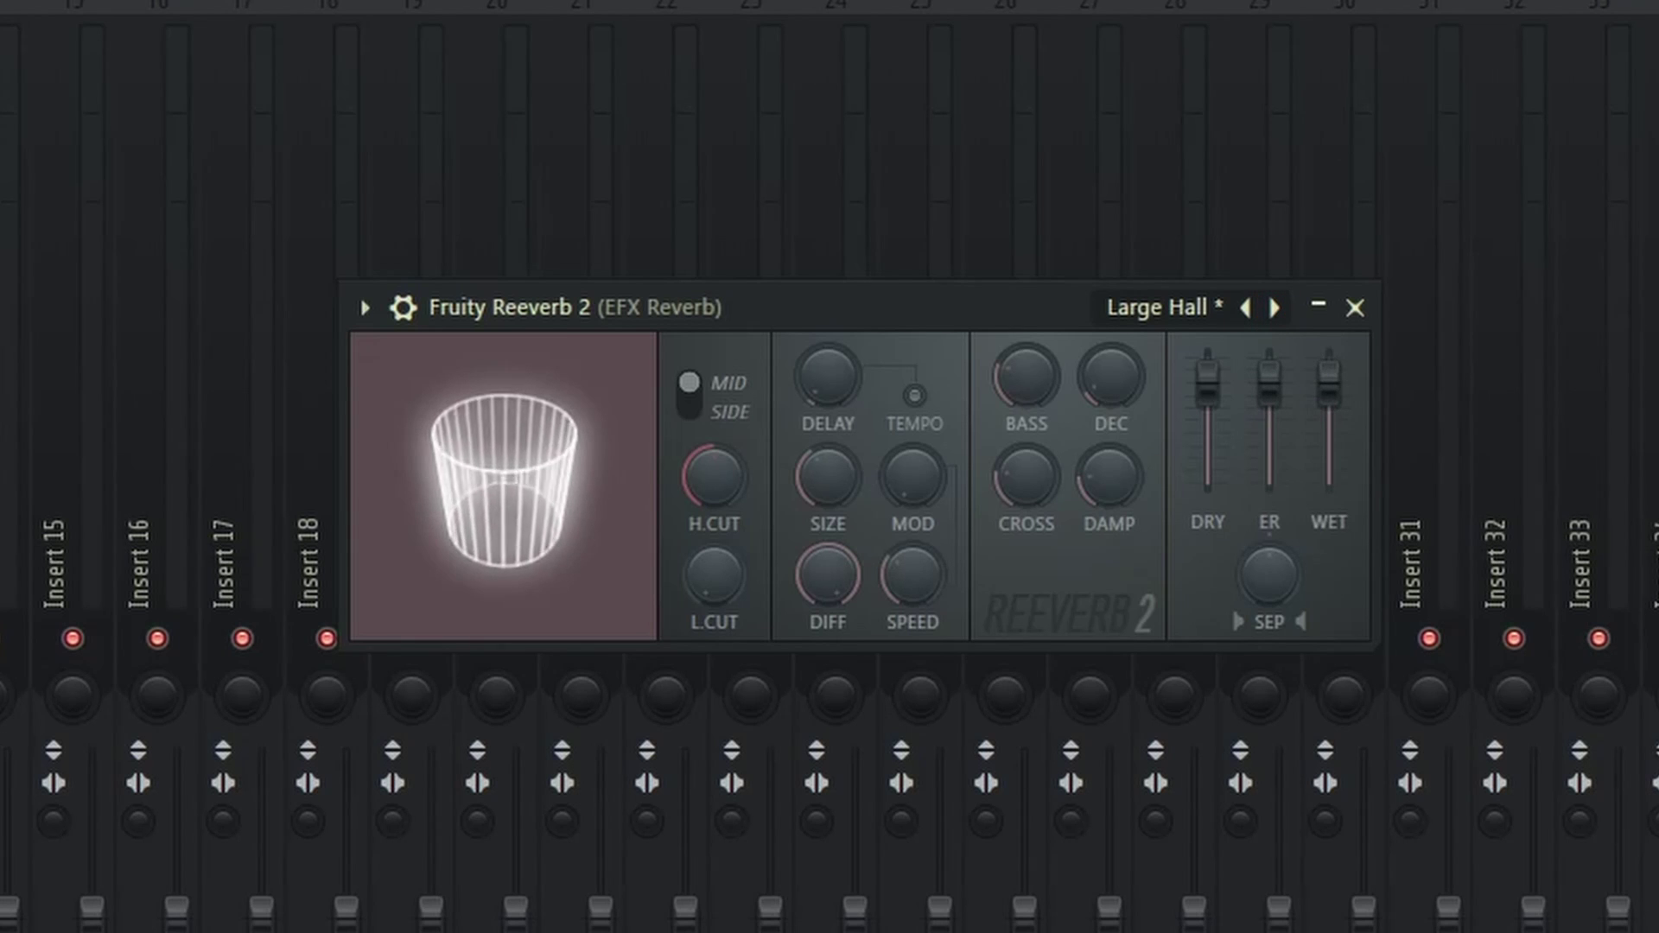
{"action": "left_click", "coordinate": [1208, 376]}
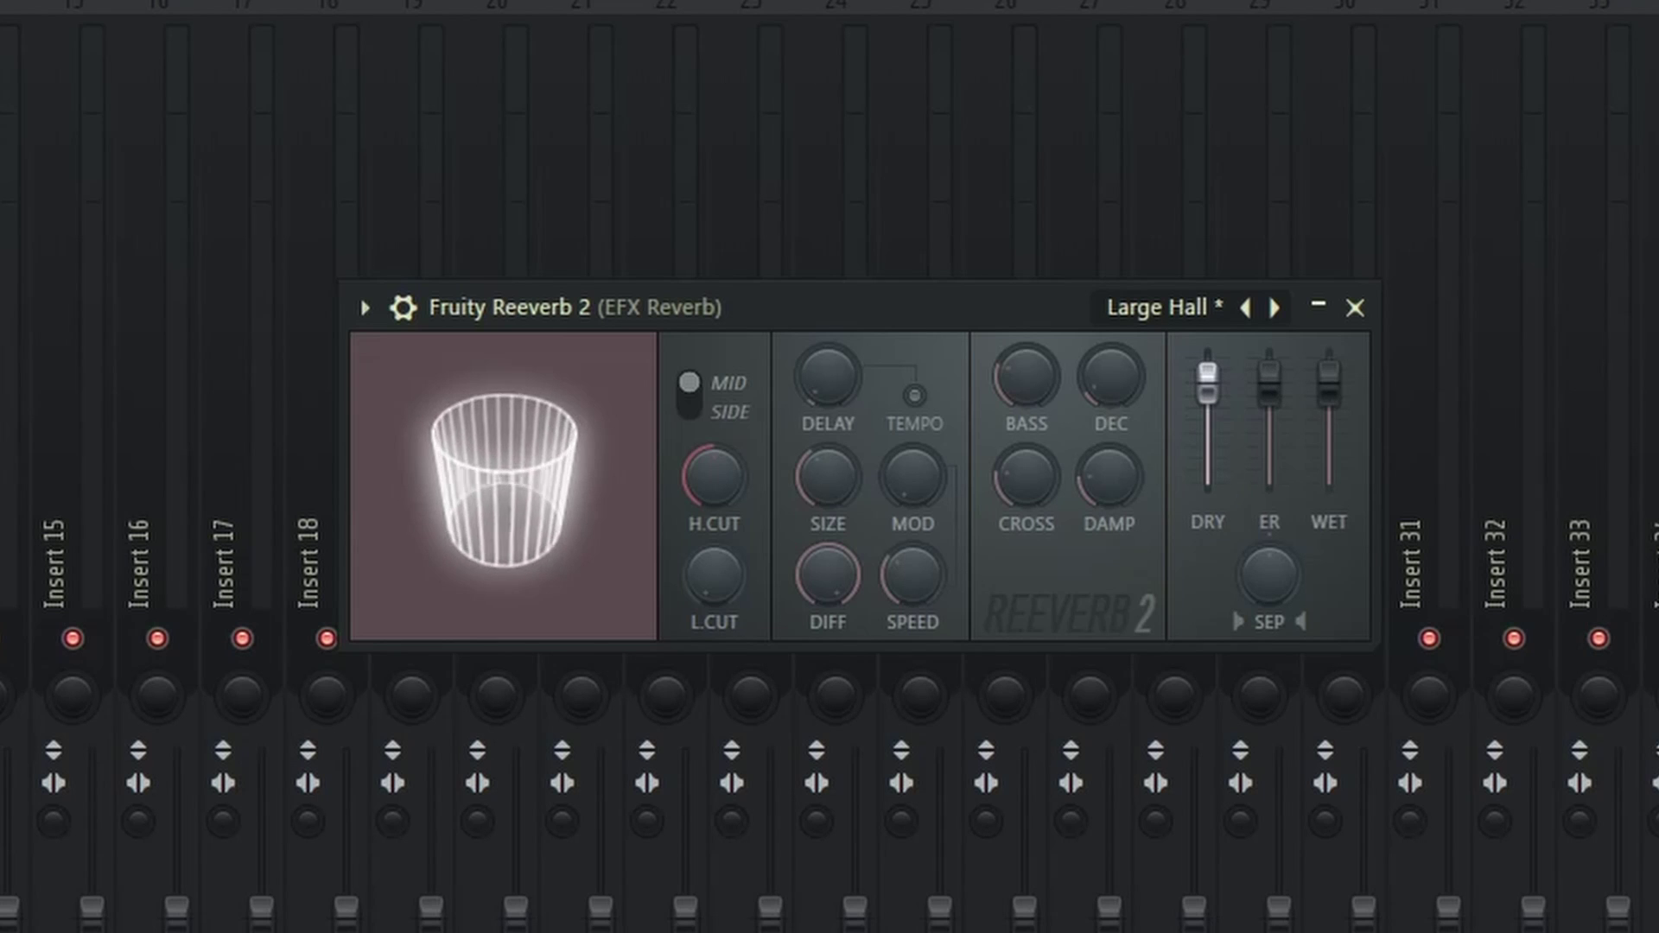
{"action": "left_click_drag", "start_coordinate": [1209, 376], "coordinate": [1209, 479]}
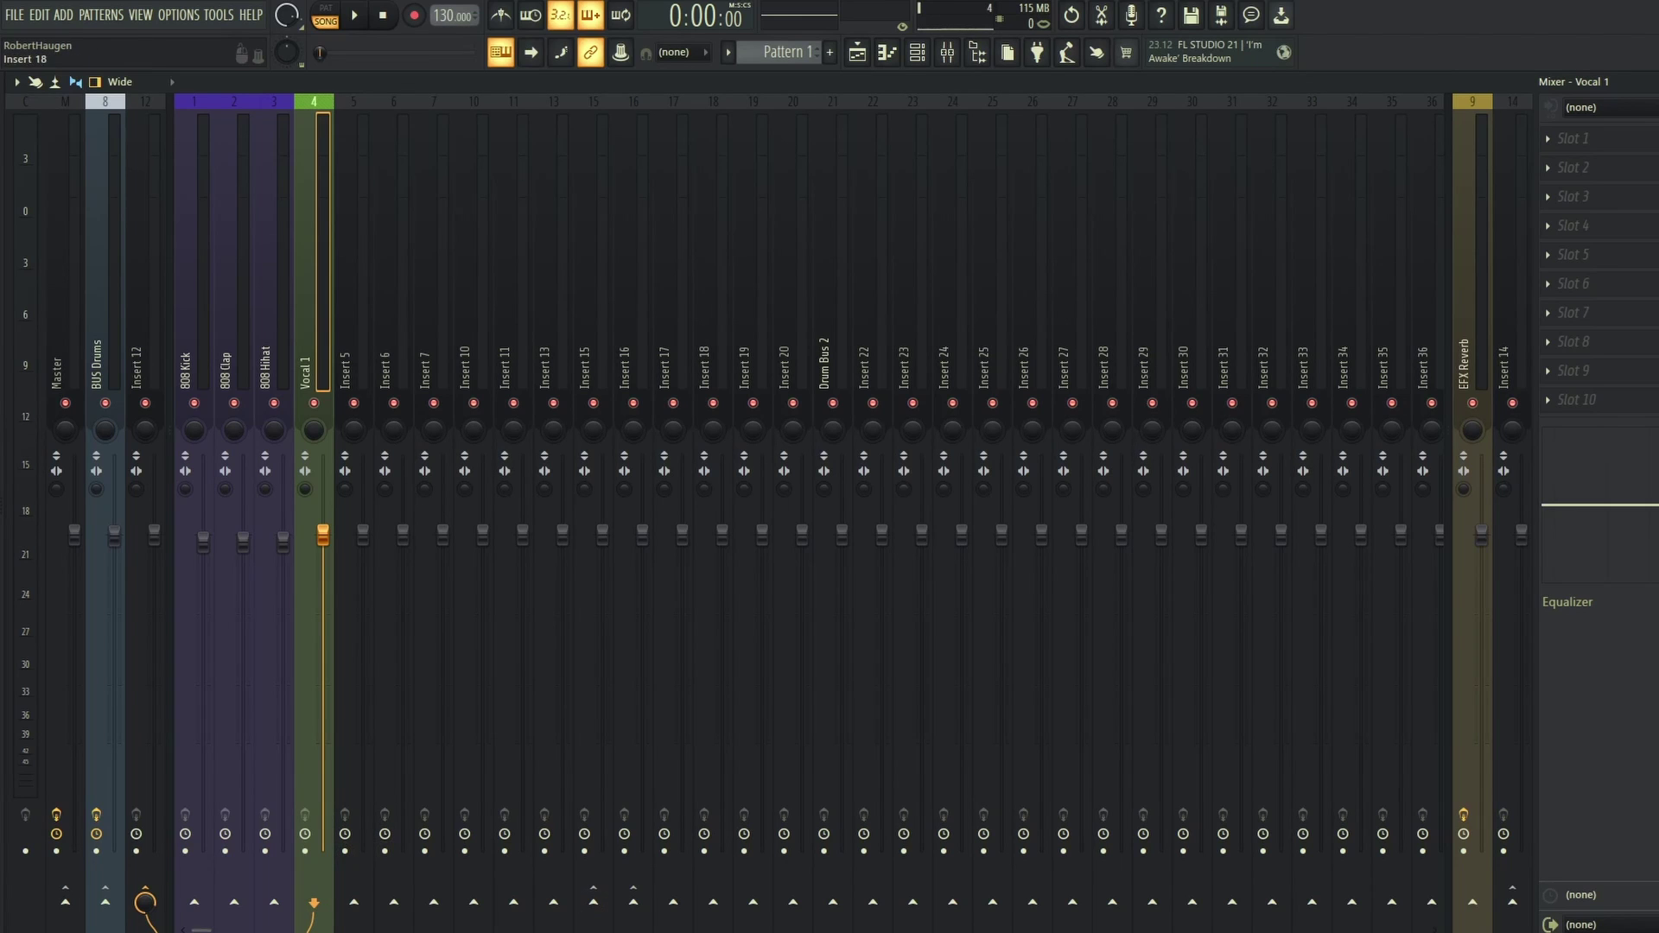
Send the Vocal 1 track to the EFX Reverb track and reopen the Fruity Reeverb 2 settings.
{"action": "left_click", "coordinate": [1472, 902]}
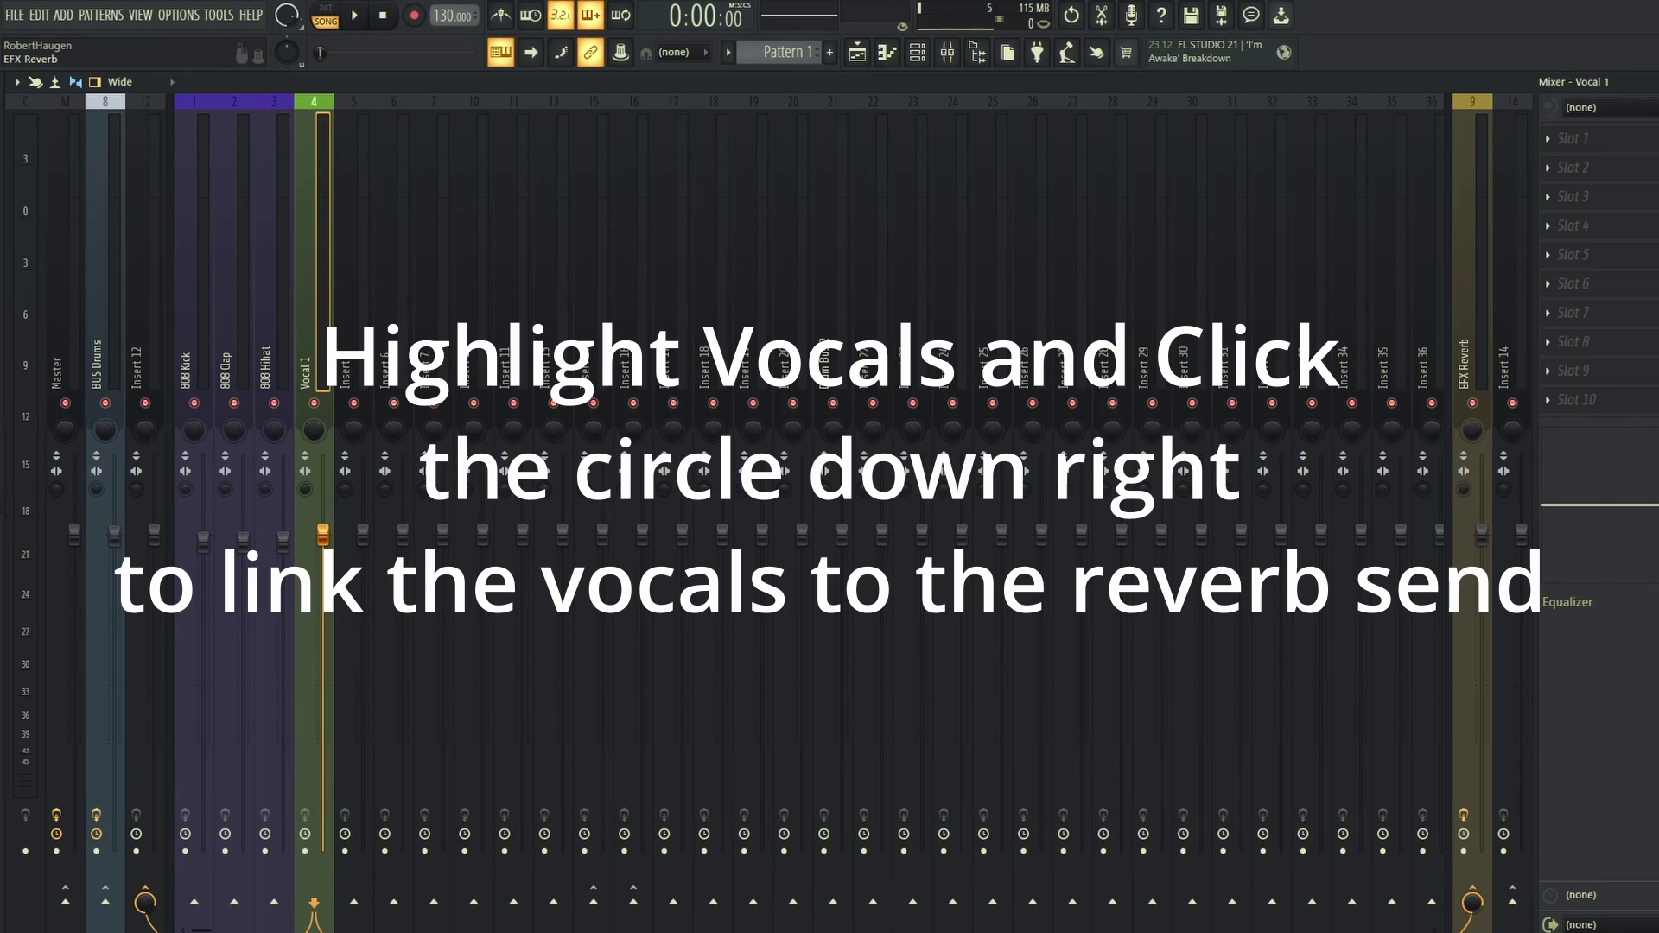
{"action": "left_click", "coordinate": [1472, 363]}
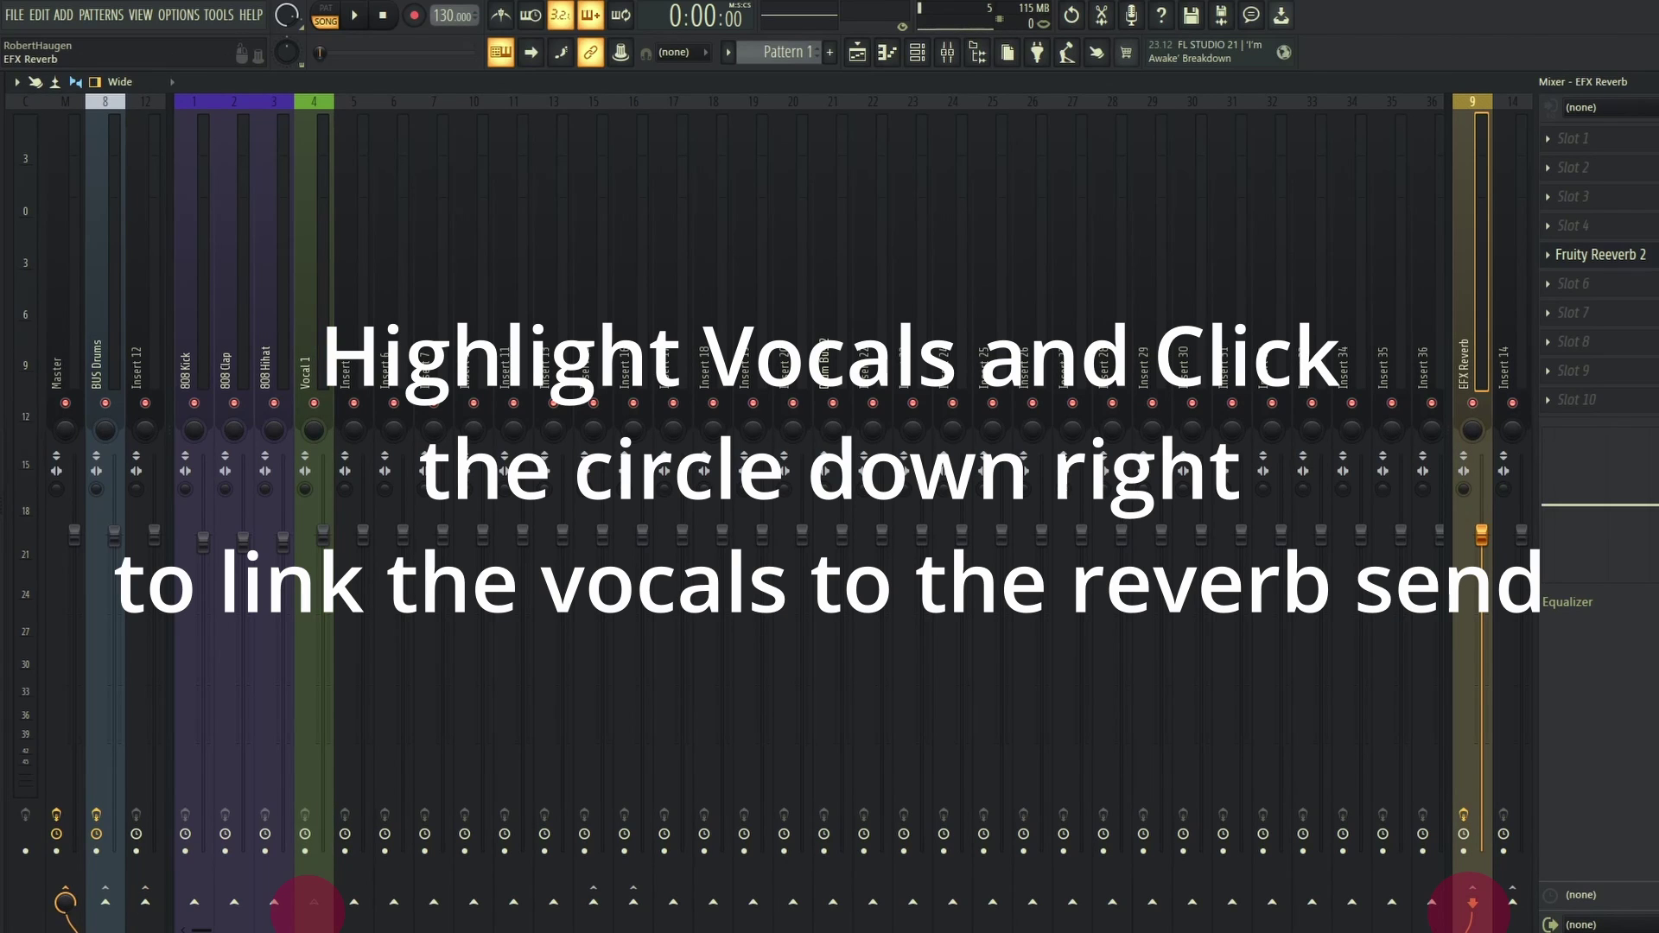
{"action": "left_click", "coordinate": [1600, 255]}
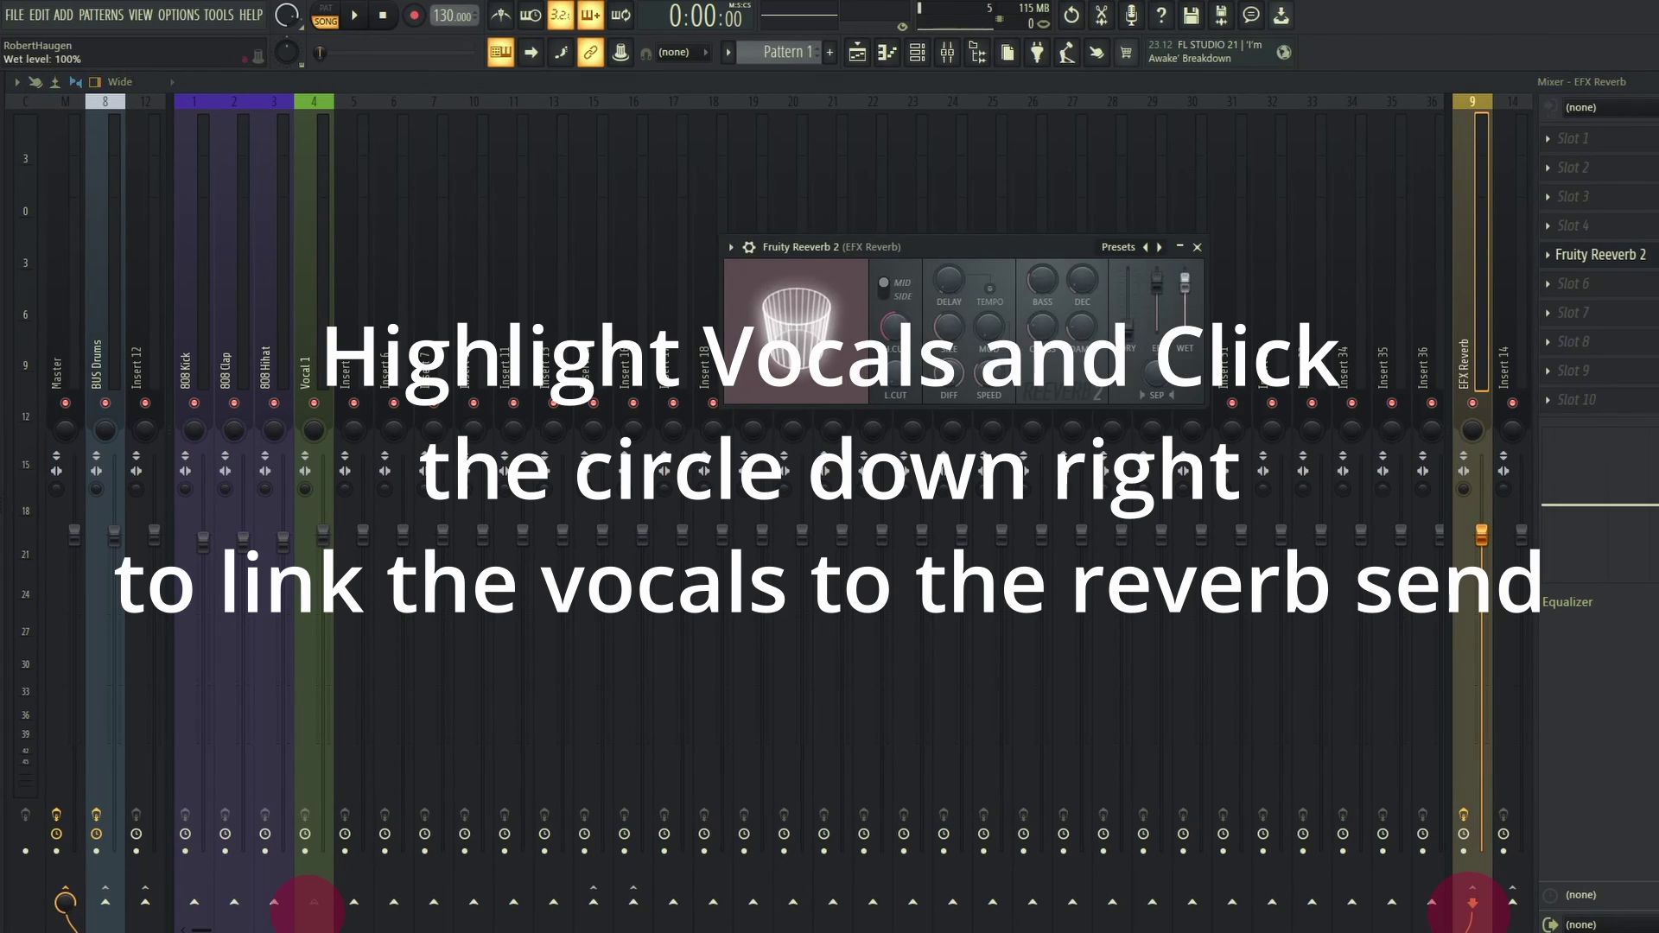
During playback, unmute the vocal on playlist Track 2 and mute the drum patterns on Track 1, and return to the mixer.
{"action": "key", "text": "space"}
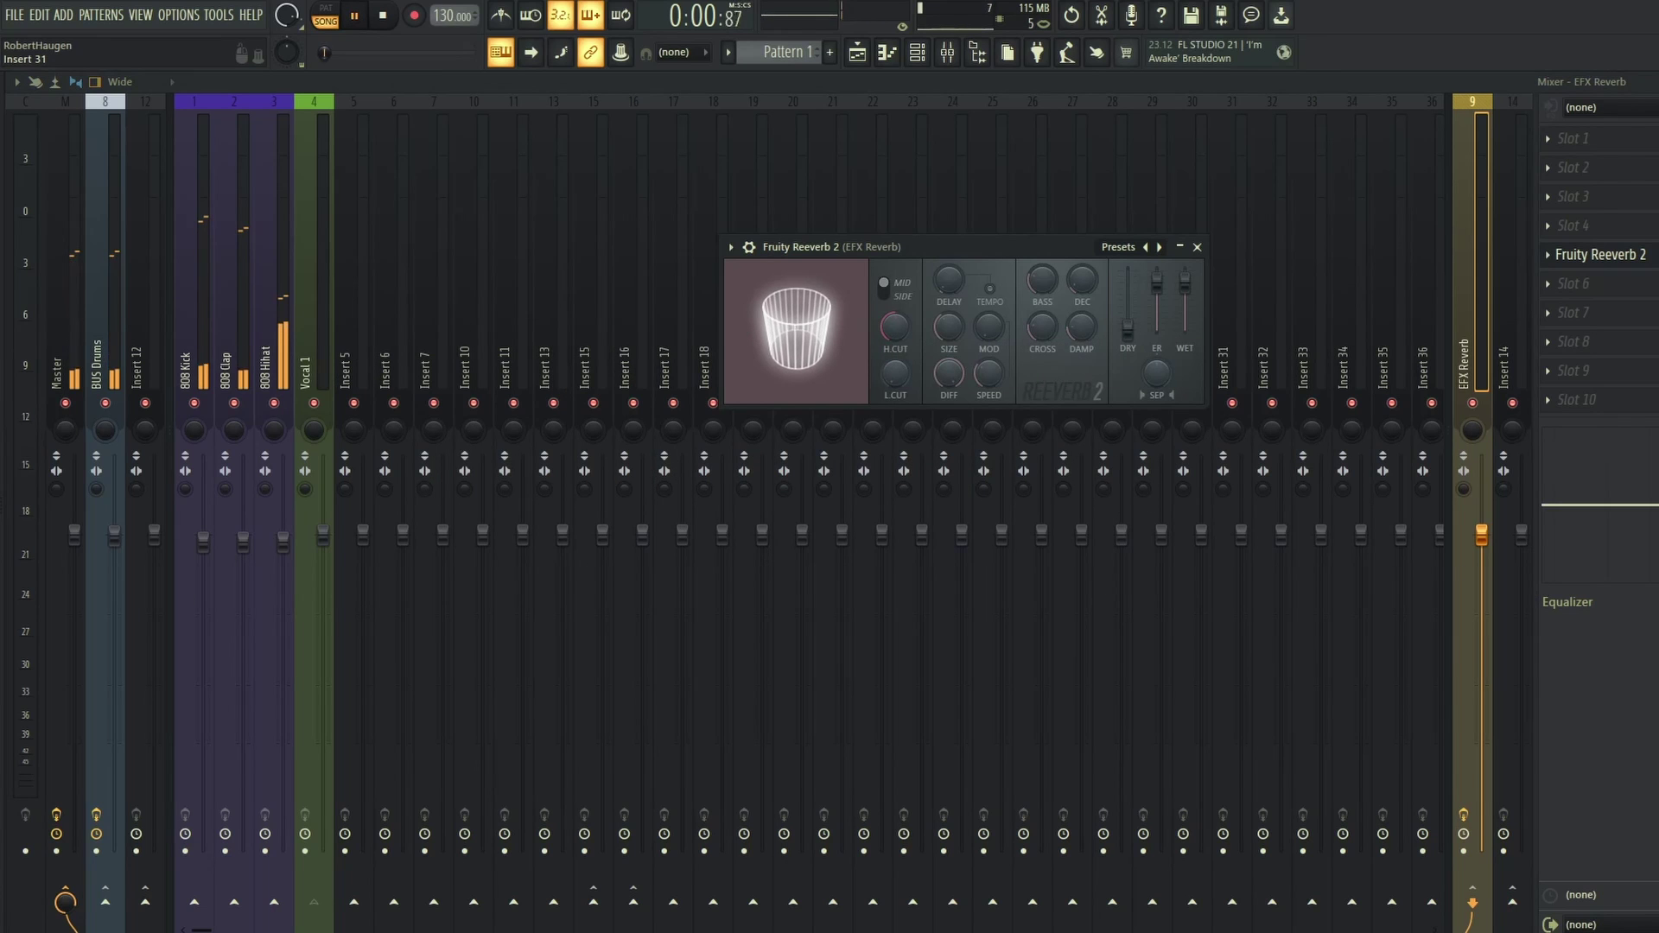
{"action": "left_click", "coordinate": [856, 52]}
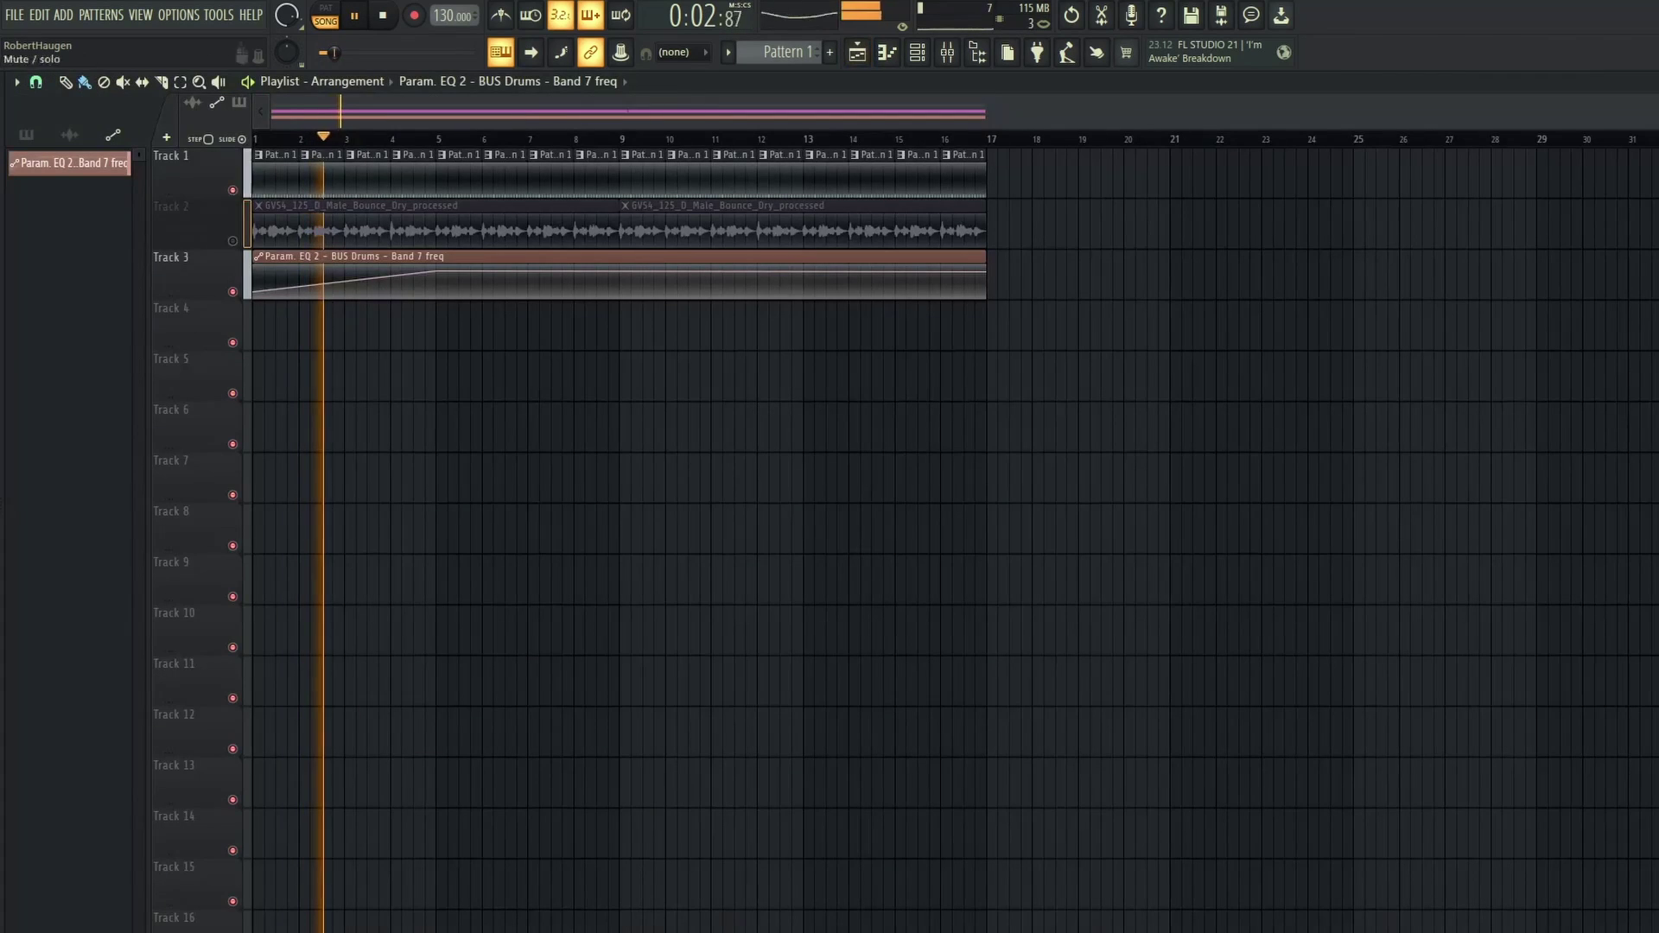
{"action": "left_click", "coordinate": [233, 241]}
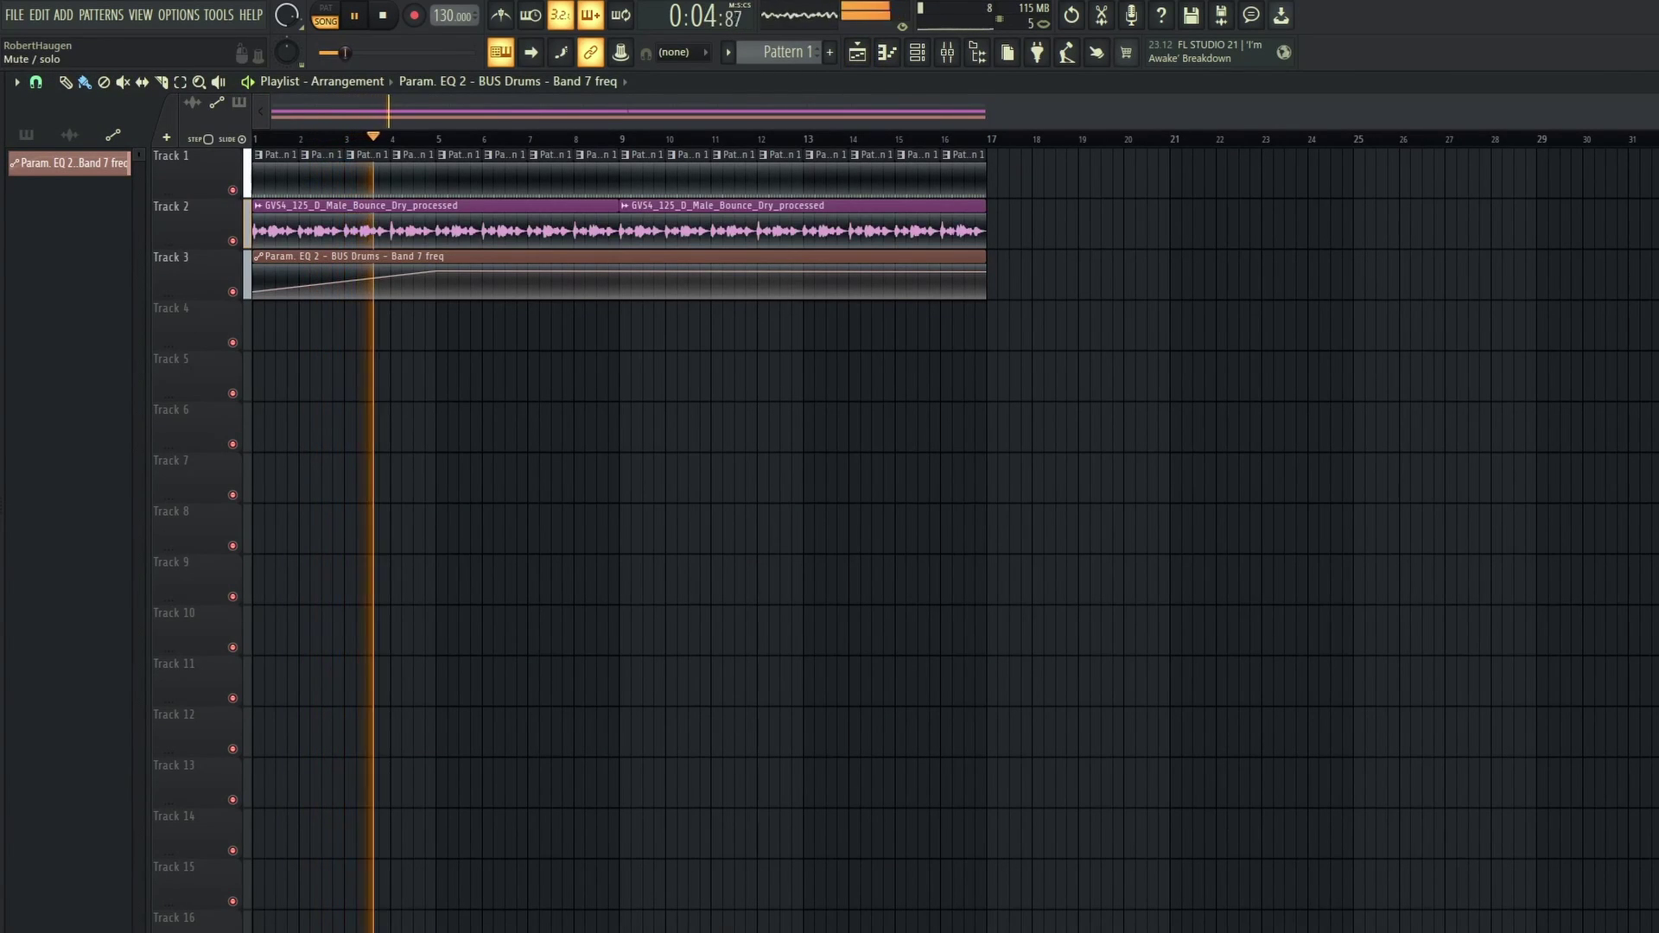
{"action": "left_click", "coordinate": [232, 190]}
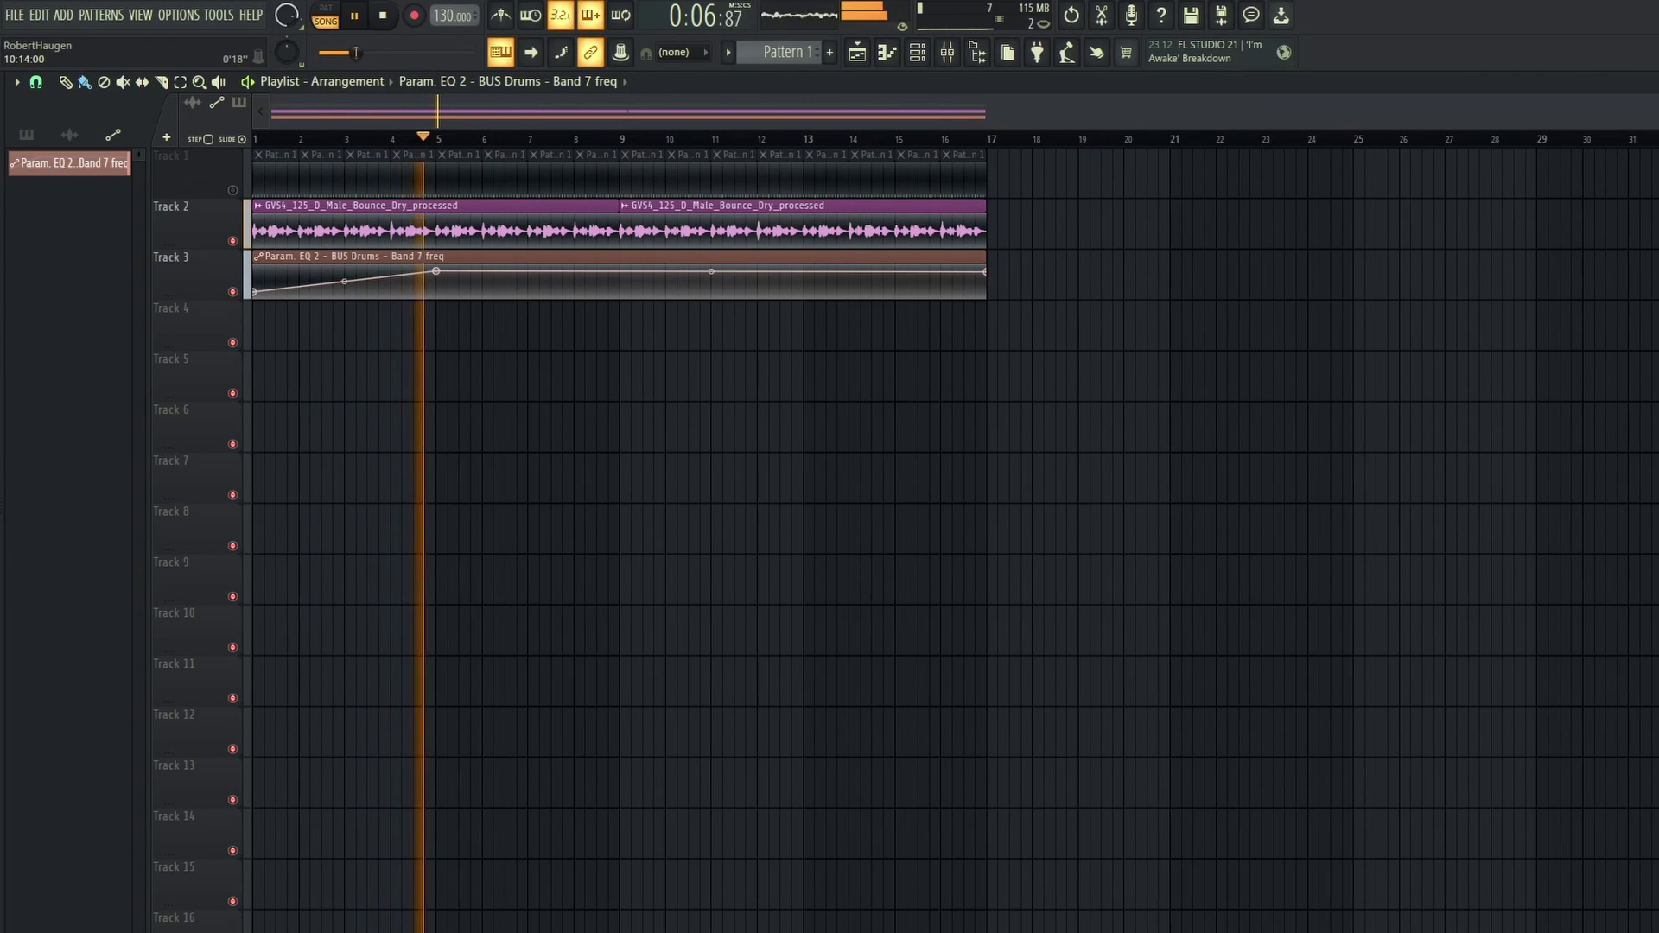
{"action": "key", "text": "space"}
{"action": "key", "text": "F9"}
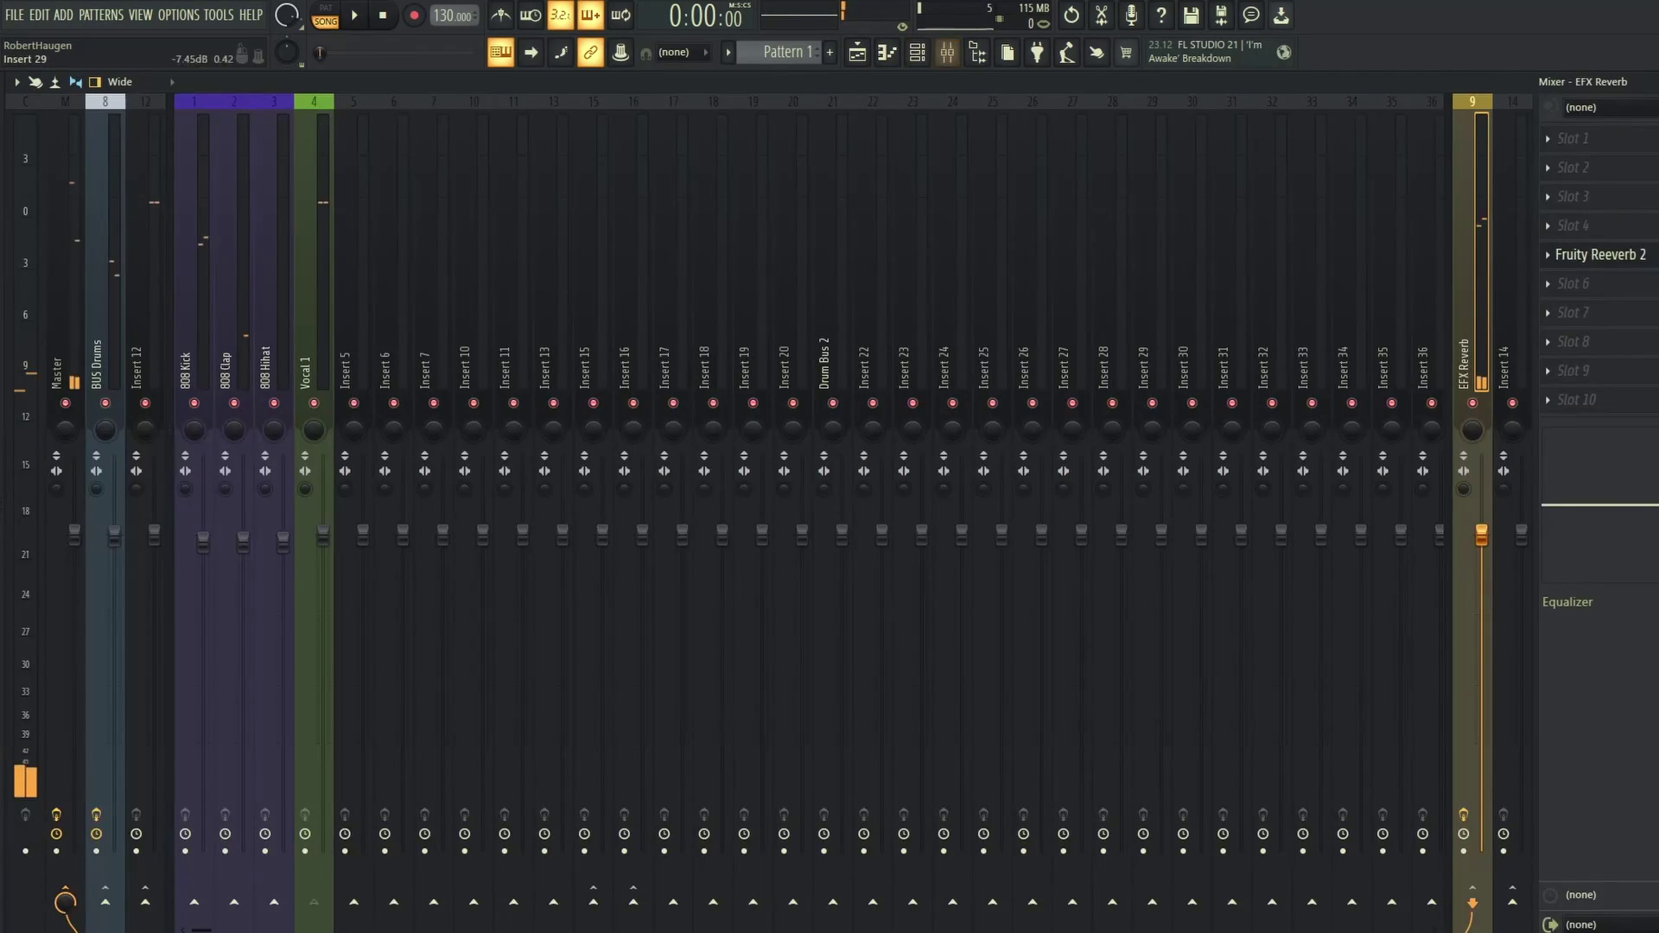
Play the vocal with the EFX Reverb fader at its normal level to hear the reverb send.
{"action": "mouse_move", "coordinate": [1481, 536]}
{"action": "left_mouse_down"}
{"action": "mouse_move", "coordinate": [1481, 782]}
{"action": "mouse_move", "coordinate": [1482, 536]}
{"action": "left_mouse_up"}
{"action": "key", "text": "space"}
{"action": "key", "text": "space"}
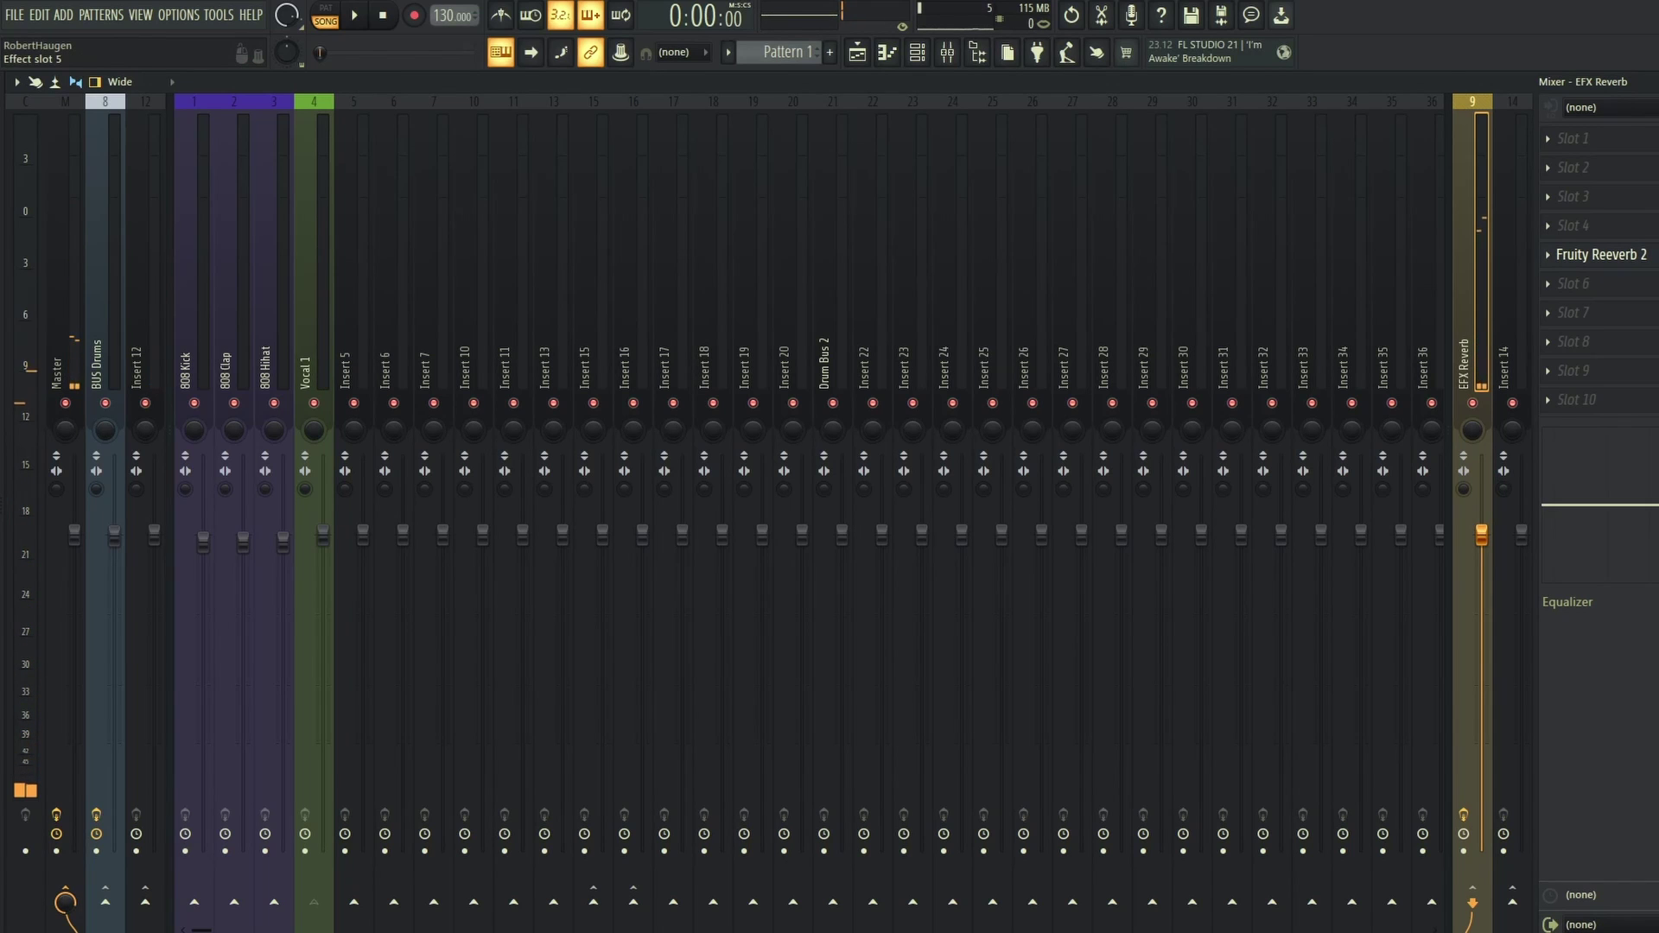
Raise the dry level of Fruity Reeverb 2 for a playback comparison, return it to 0% and close the plugin.
{"action": "left_click", "coordinate": [1599, 254]}
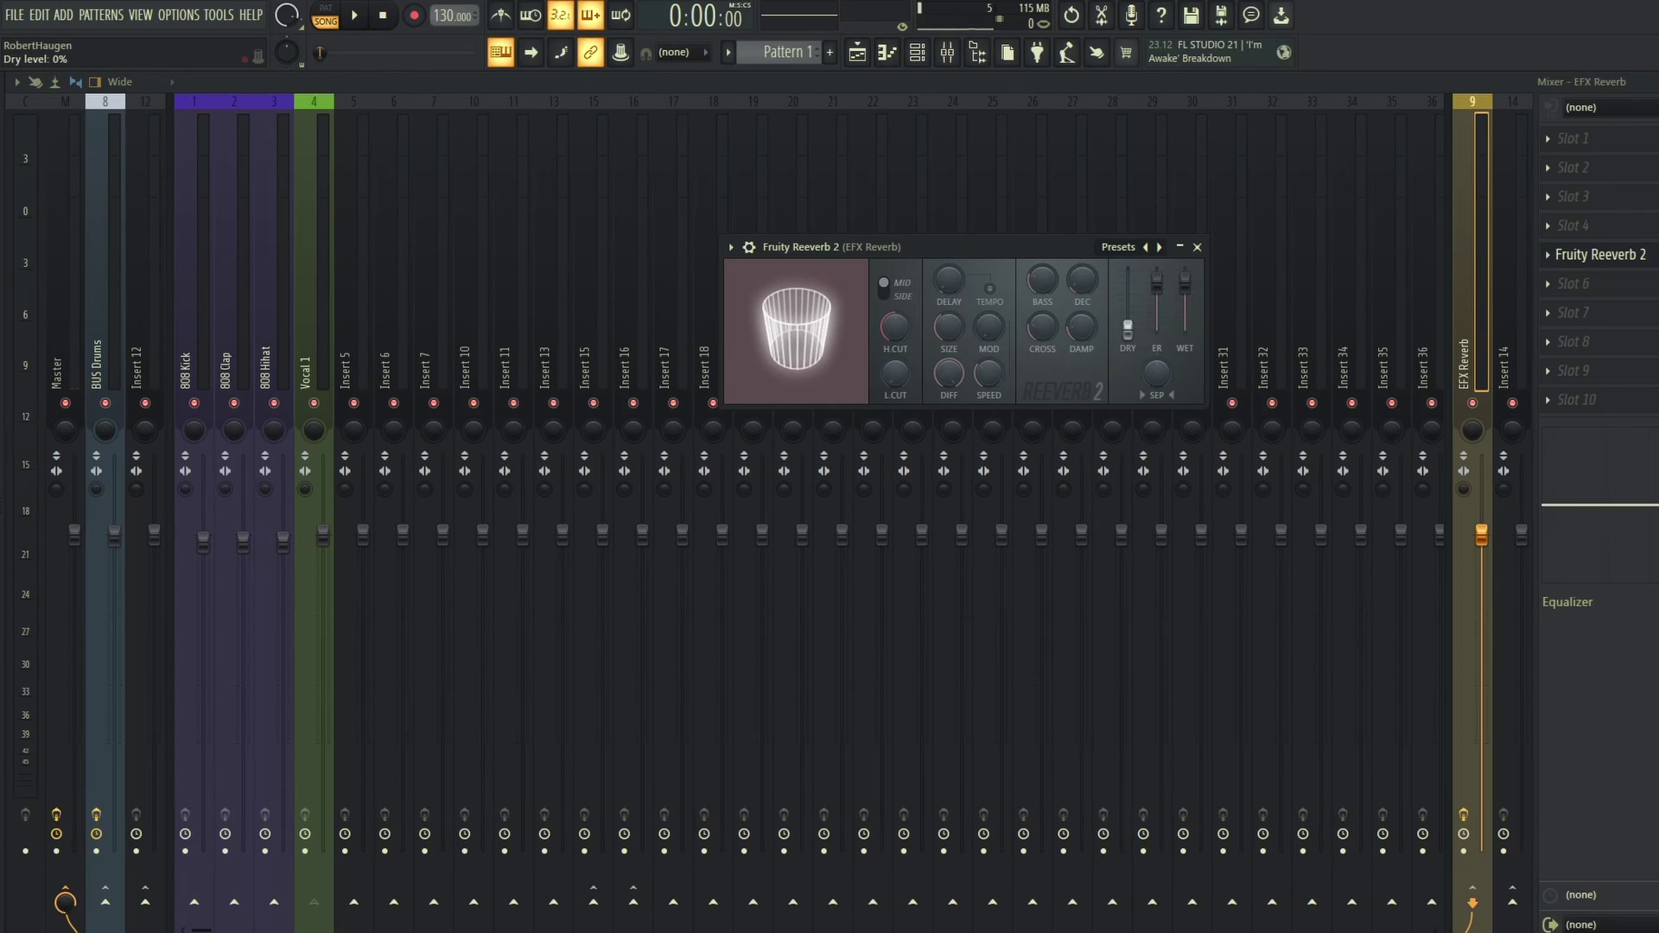
{"action": "left_click_drag", "start_coordinate": [1127, 329], "coordinate": [1128, 284]}
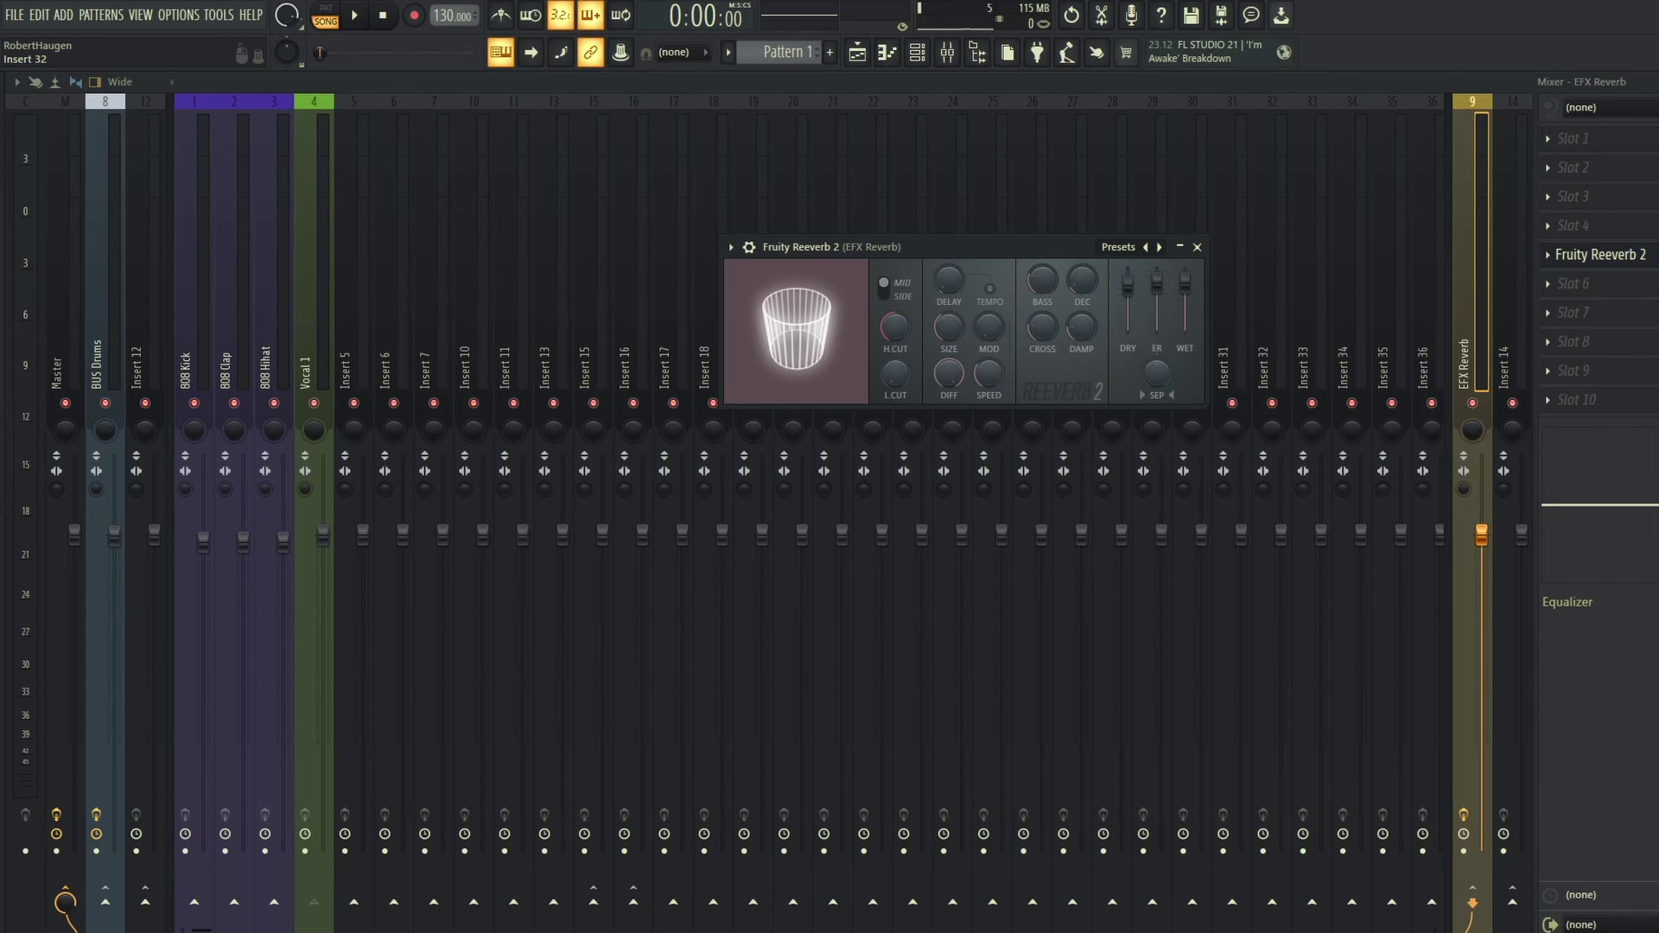
{"action": "key", "text": "space"}
{"action": "key", "text": "space"}
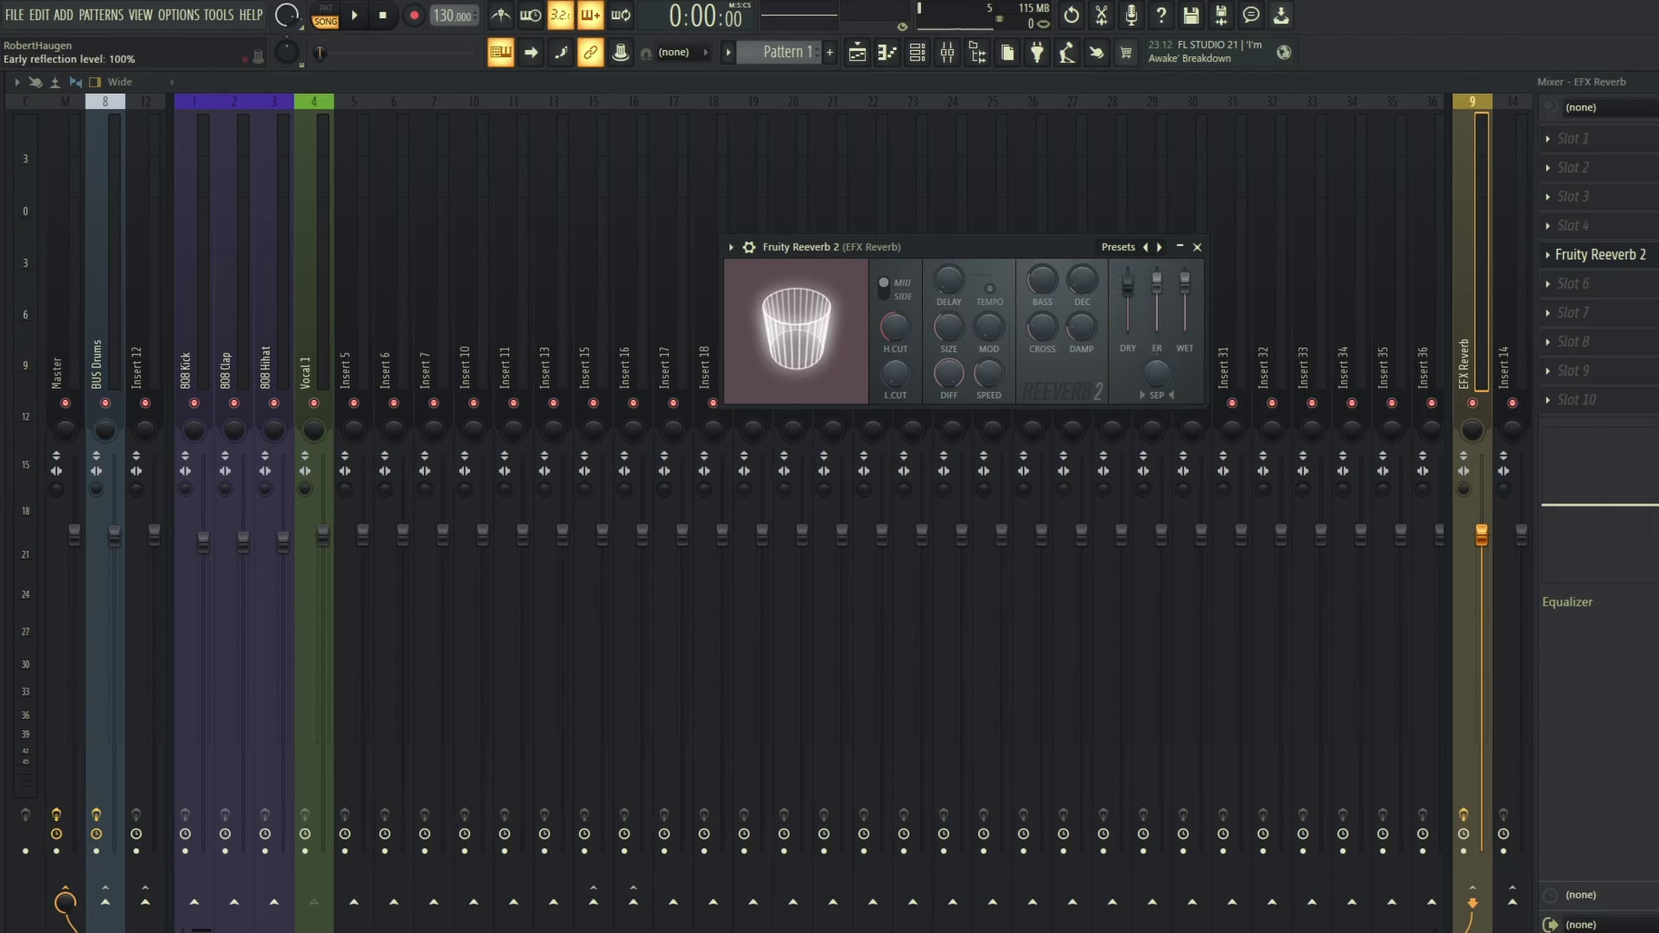
{"action": "left_click_drag", "start_coordinate": [1128, 285], "coordinate": [1128, 331]}
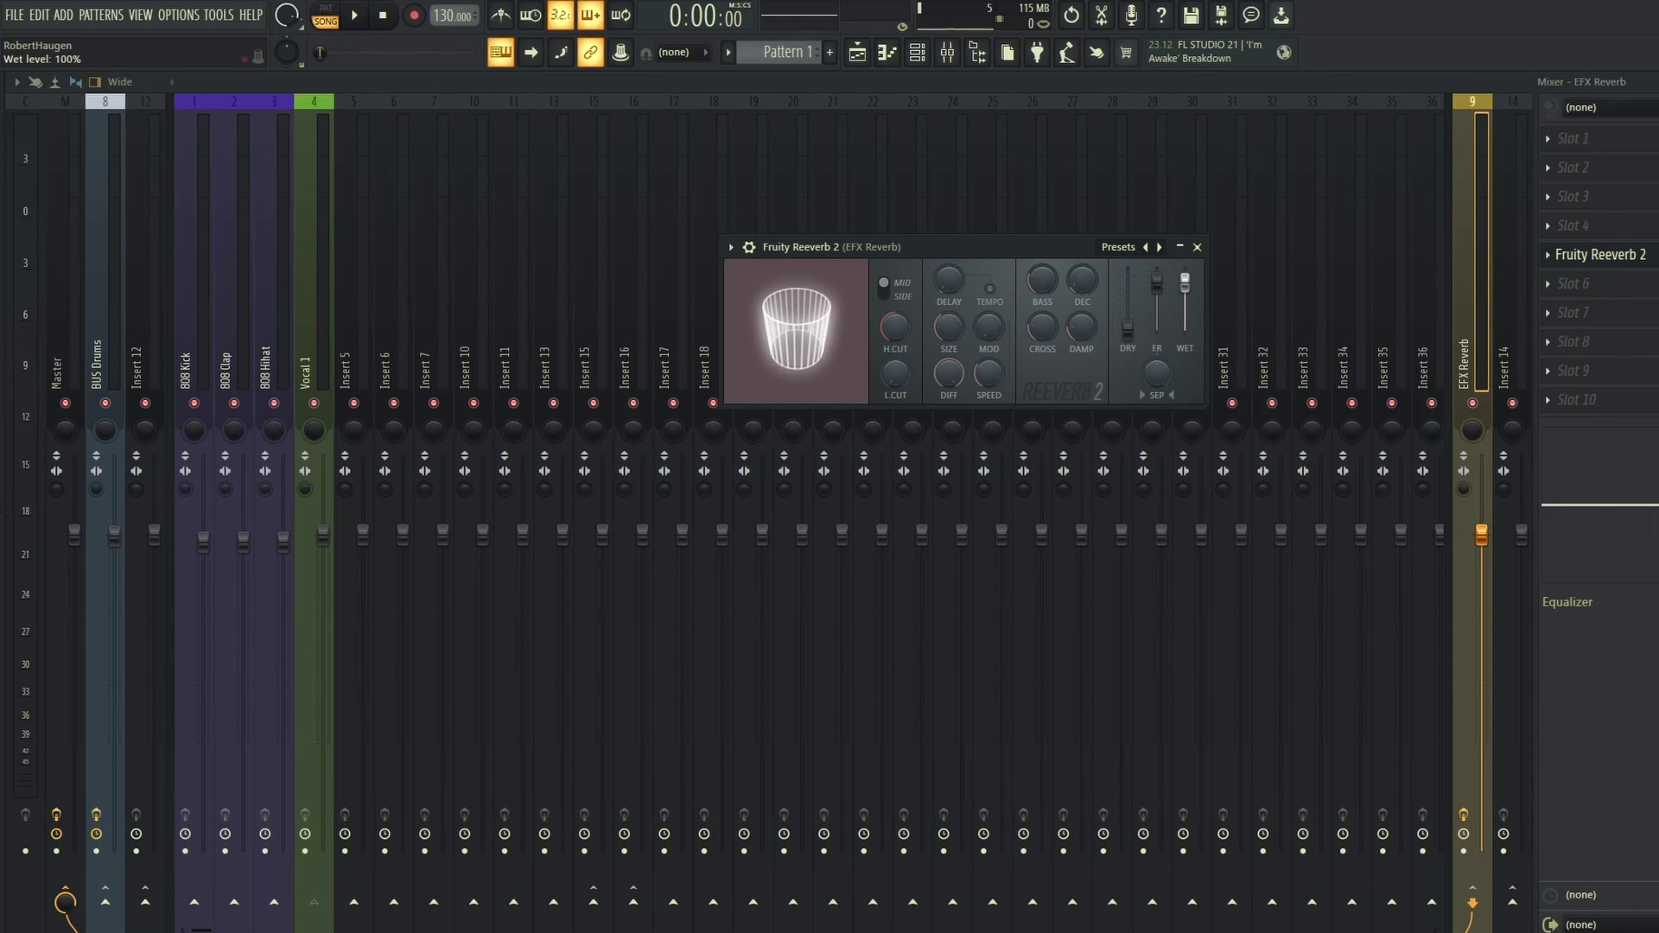
{"action": "key", "text": "Escape"}
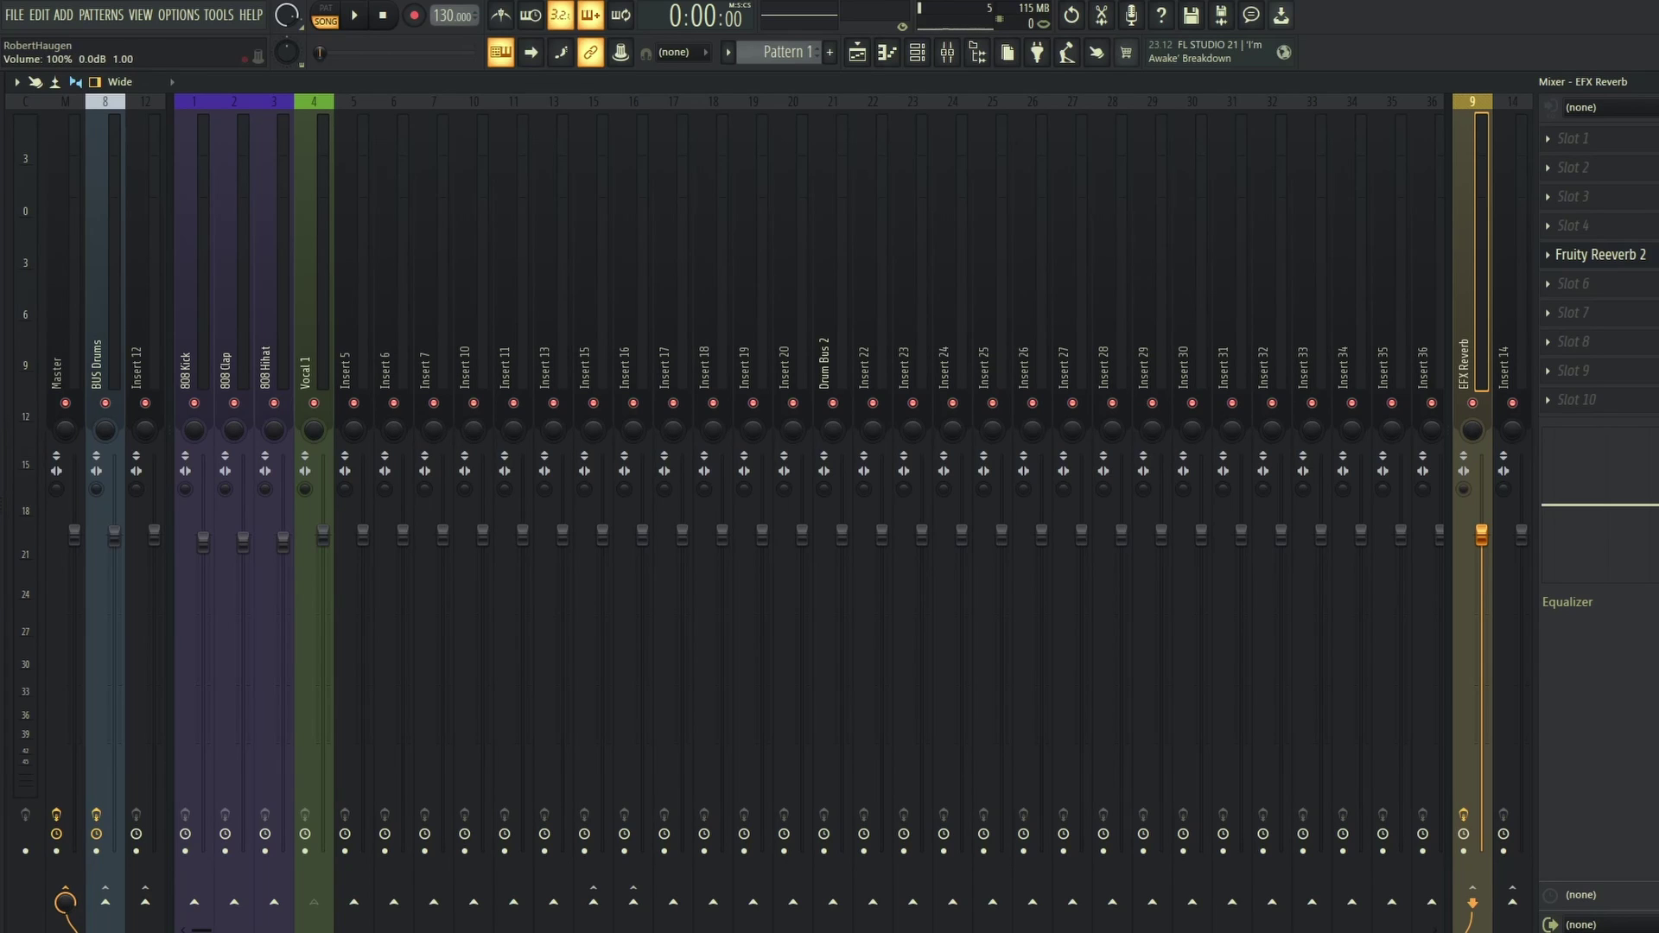
Lower the EFX Reverb volume fader almost all the way down and play the vocal to hear the reduced reverb.
{"action": "left_click_drag", "start_coordinate": [1481, 536], "coordinate": [1482, 793]}
{"action": "key", "text": "space"}
{"action": "key", "text": "space"}
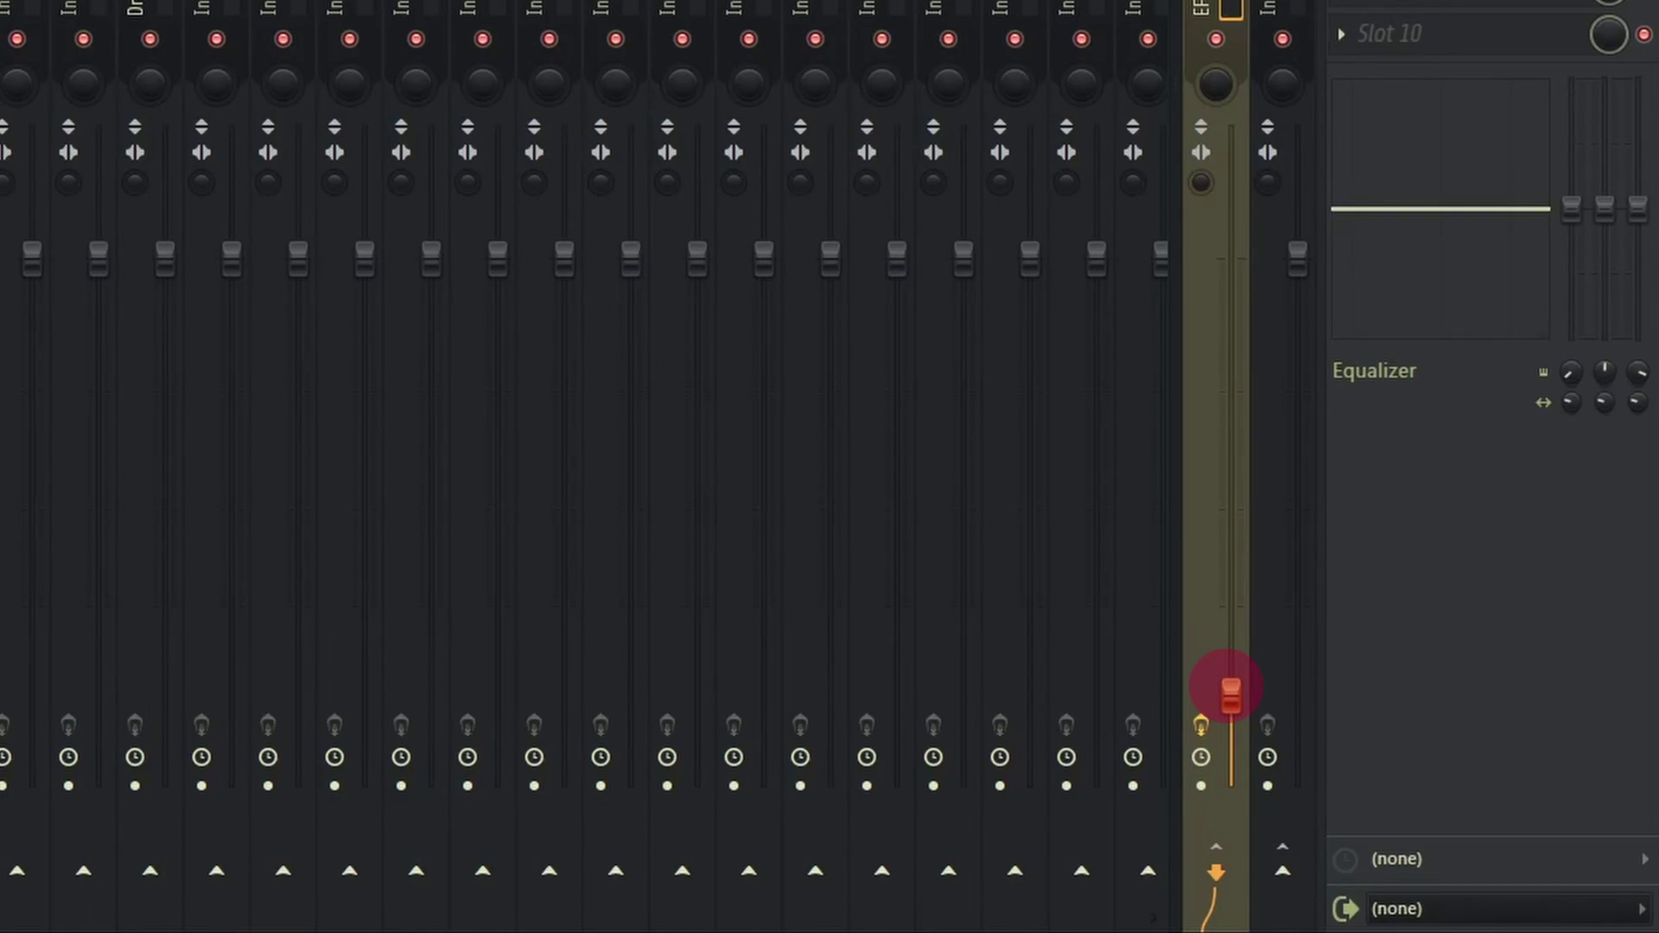
Create an automation clip for the EFX Reverb volume fader and show it in the playlist.
{"action": "right_click", "coordinate": [1227, 687]}
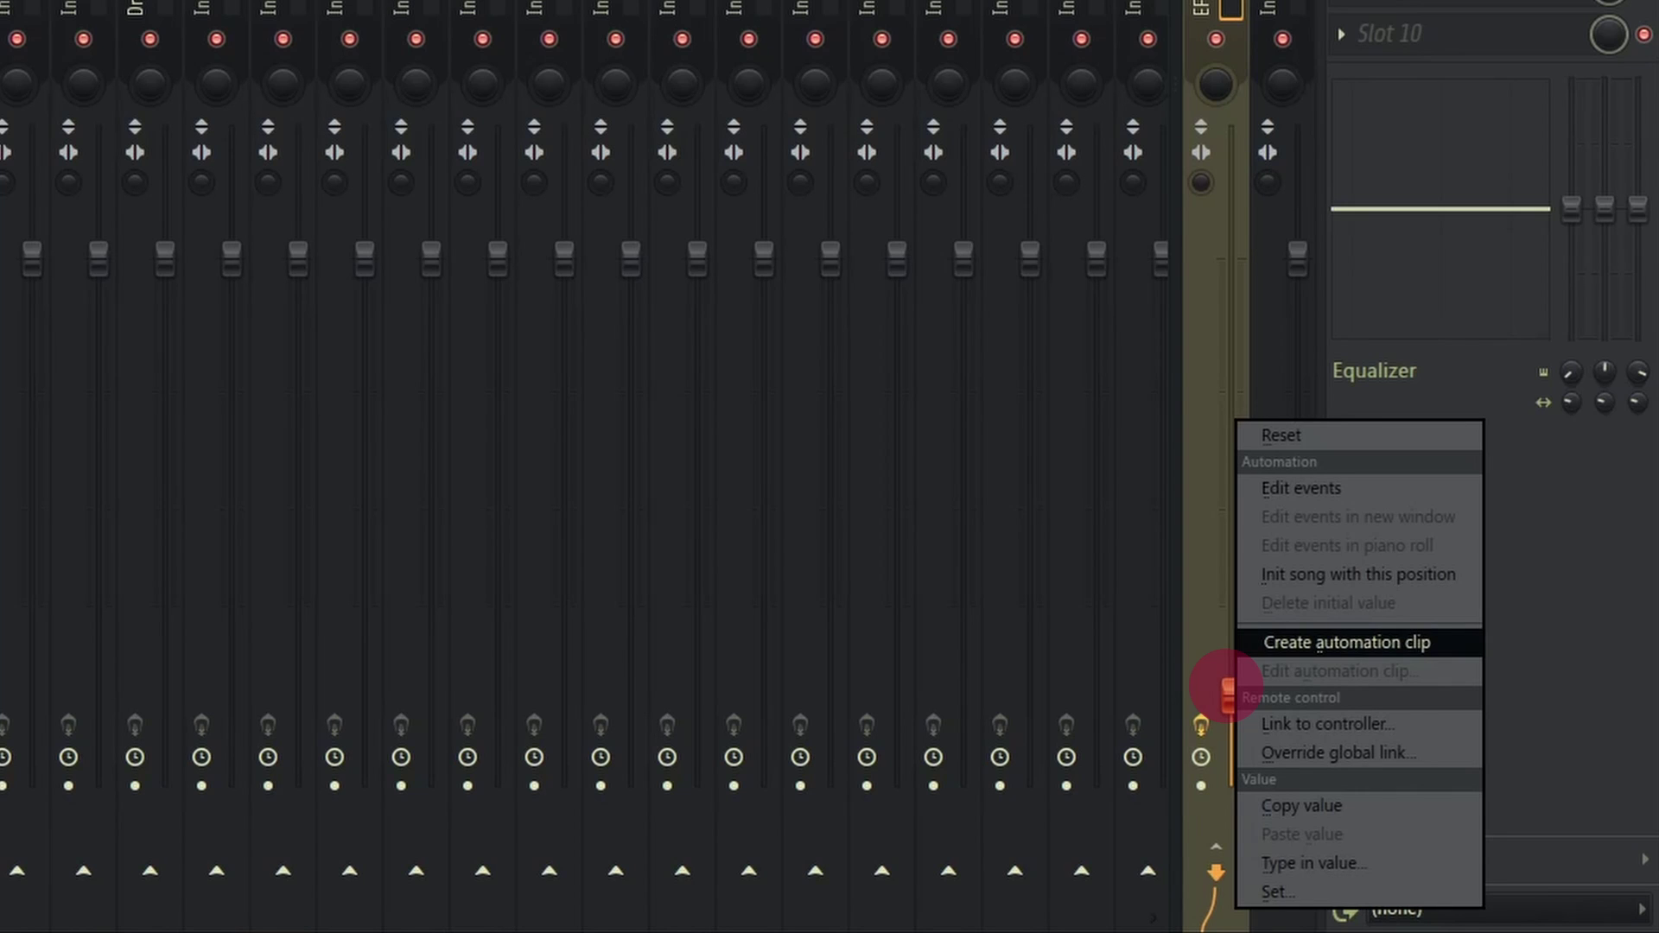
{"action": "left_click", "coordinate": [1347, 642]}
{"action": "left_click", "coordinate": [857, 52]}
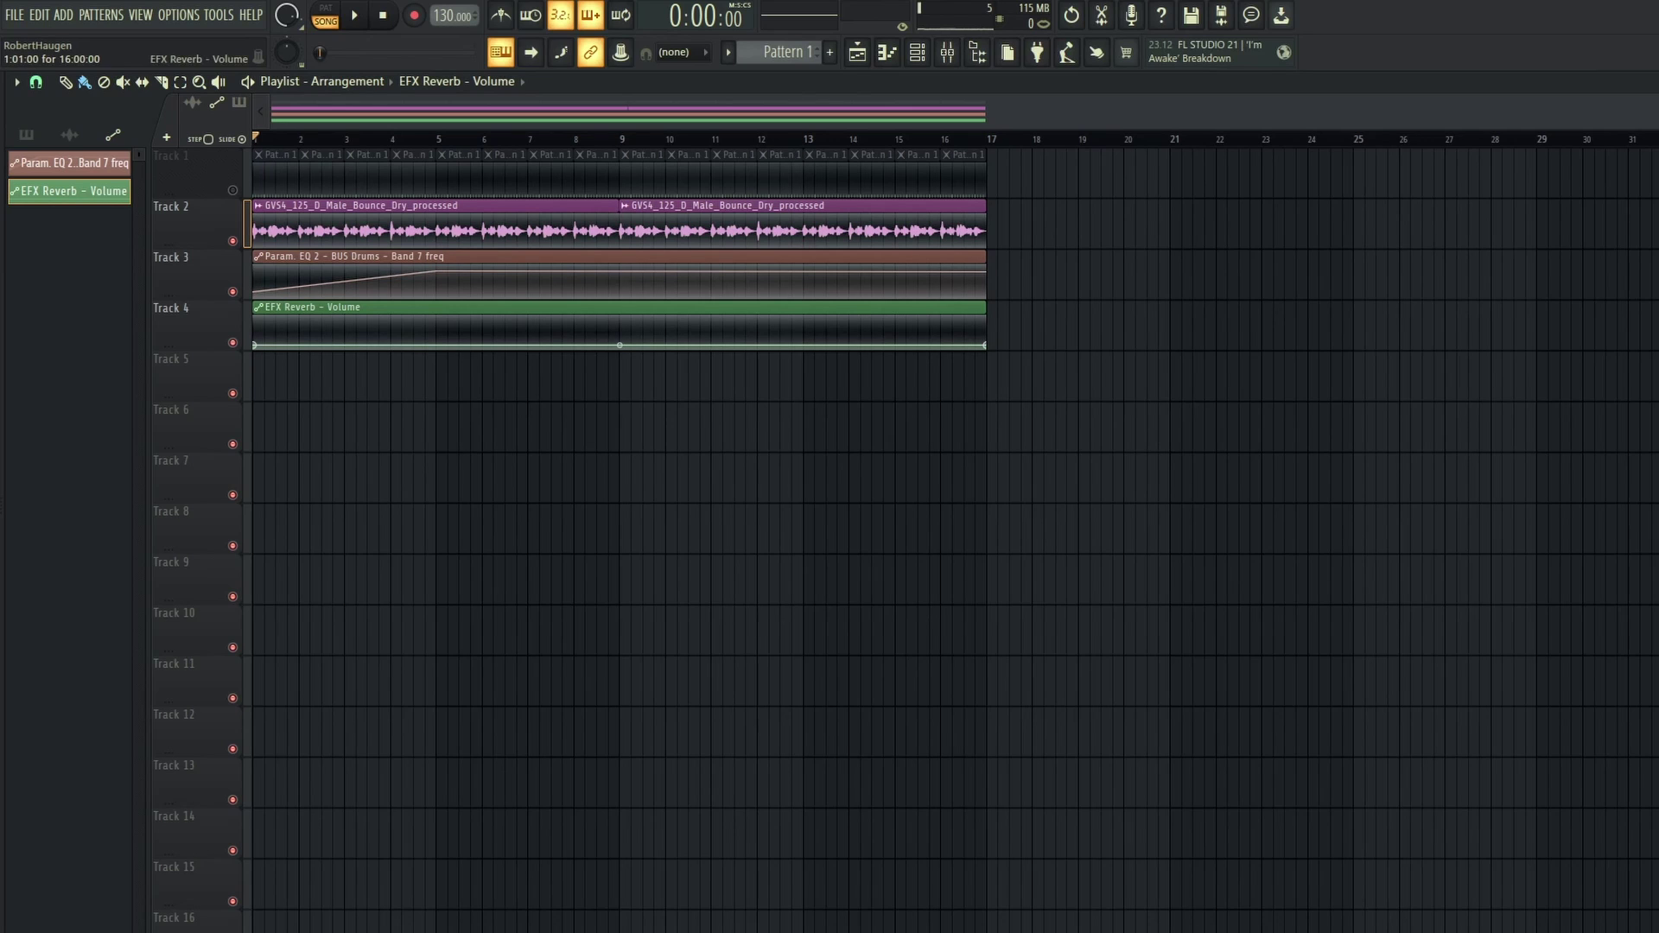
Add three points to the EFX Reverb volume clip: a peak of about 79% at 1:13, a dip near bar 2.5 and a rise at bar 3.
{"action": "right_click", "coordinate": [287, 323]}
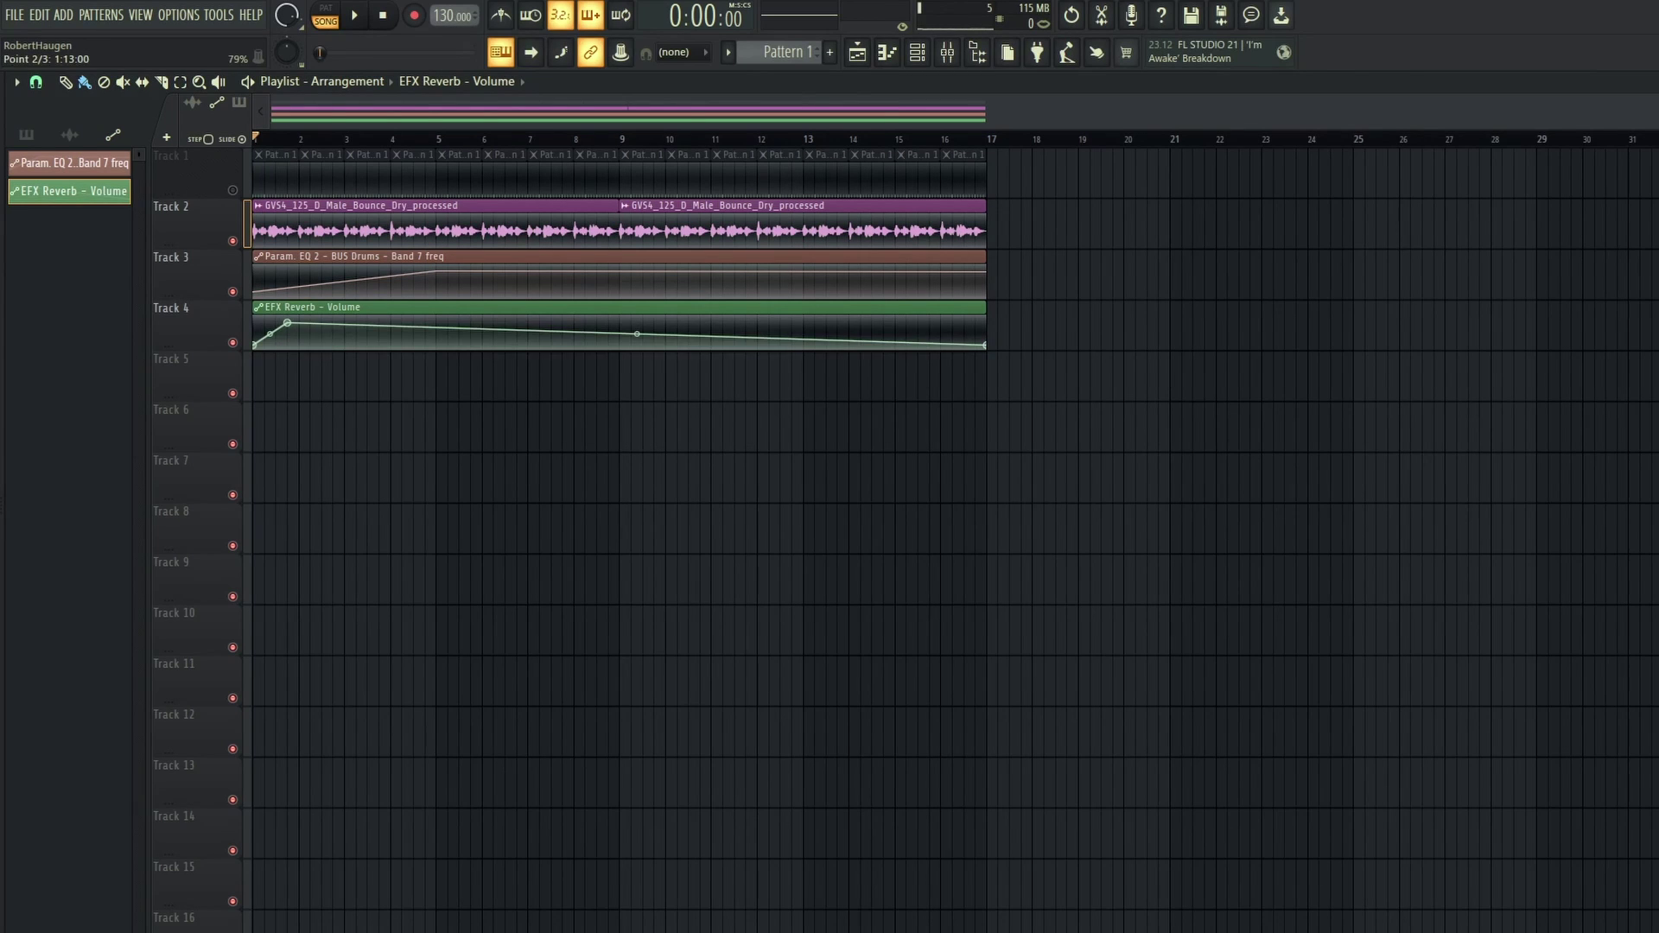
{"action": "right_click", "coordinate": [322, 340]}
{"action": "right_click", "coordinate": [344, 326]}
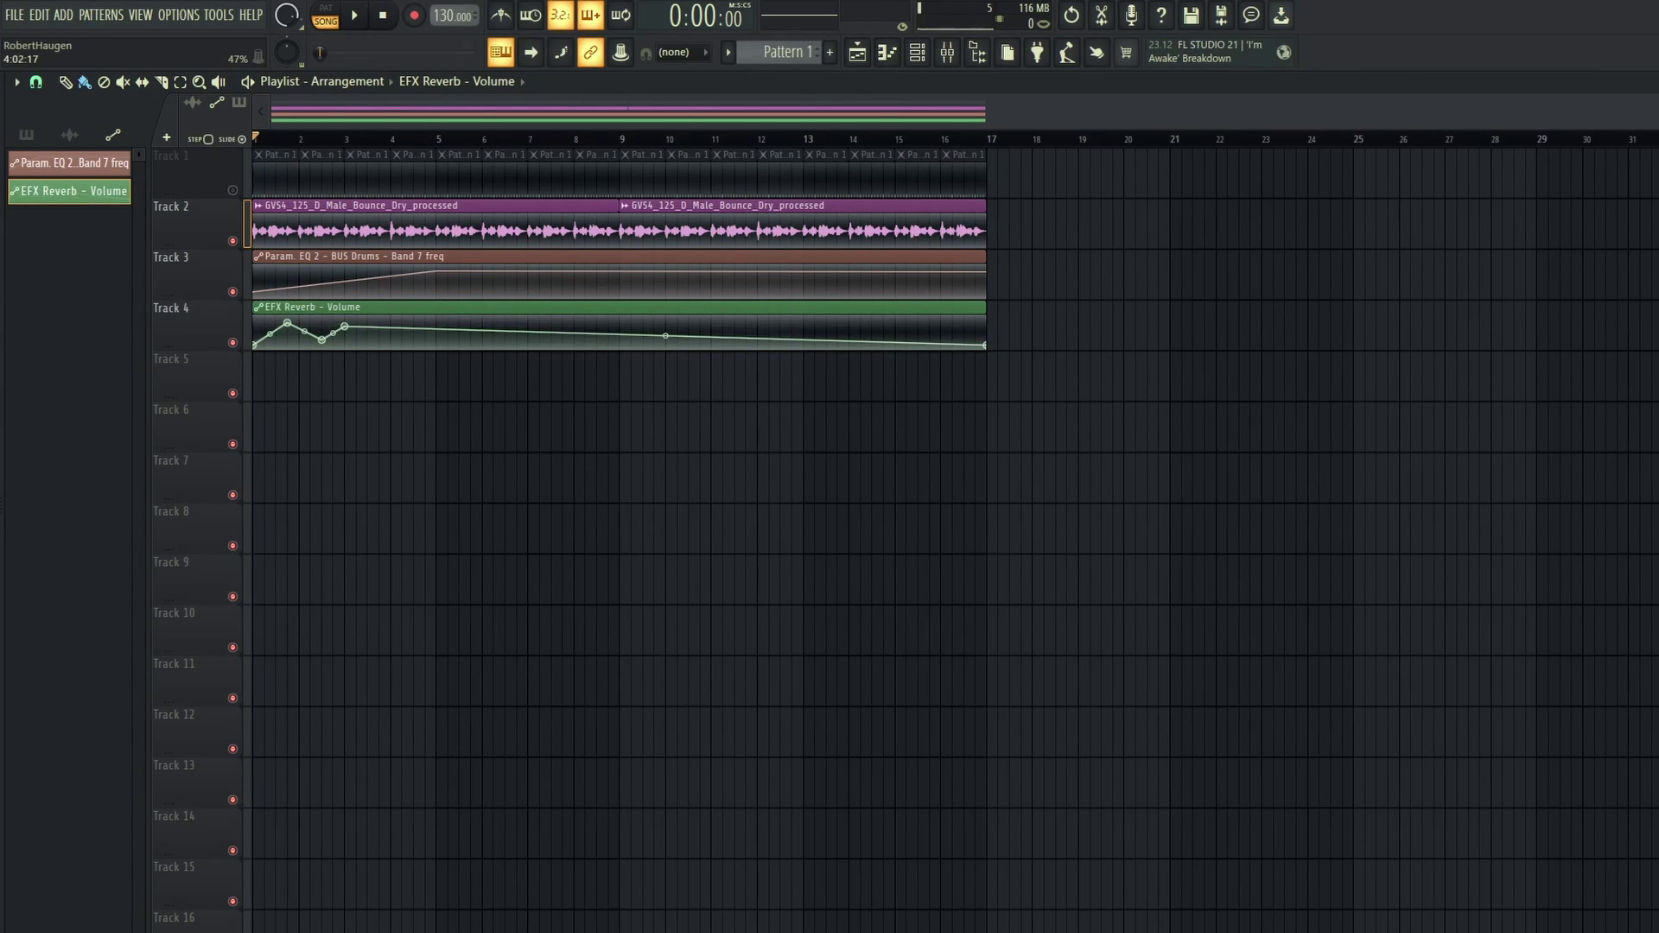
Add five points to the EFX Reverb volume clip: a dip at bar 4, peak at 5, 26% at 5:13, 71% at 7:05, lower at bar 9.
{"action": "right_click", "coordinate": [391, 334]}
{"action": "right_click", "coordinate": [436, 322]}
{"action": "right_click", "coordinate": [471, 340]}
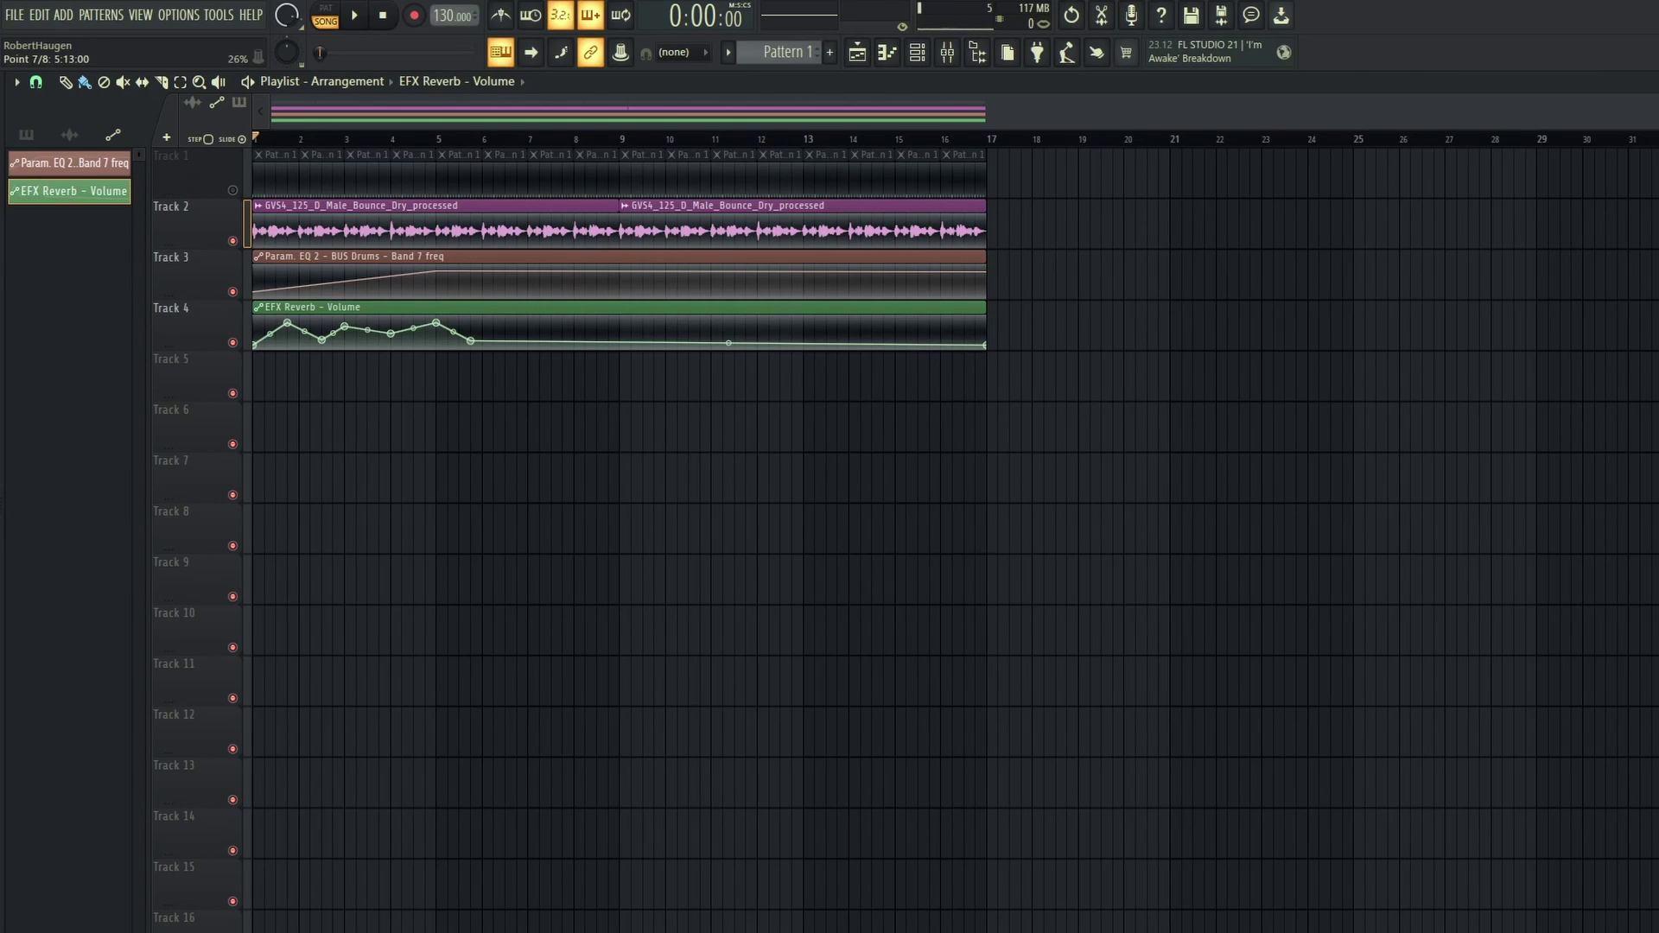
{"action": "right_click", "coordinate": [540, 325]}
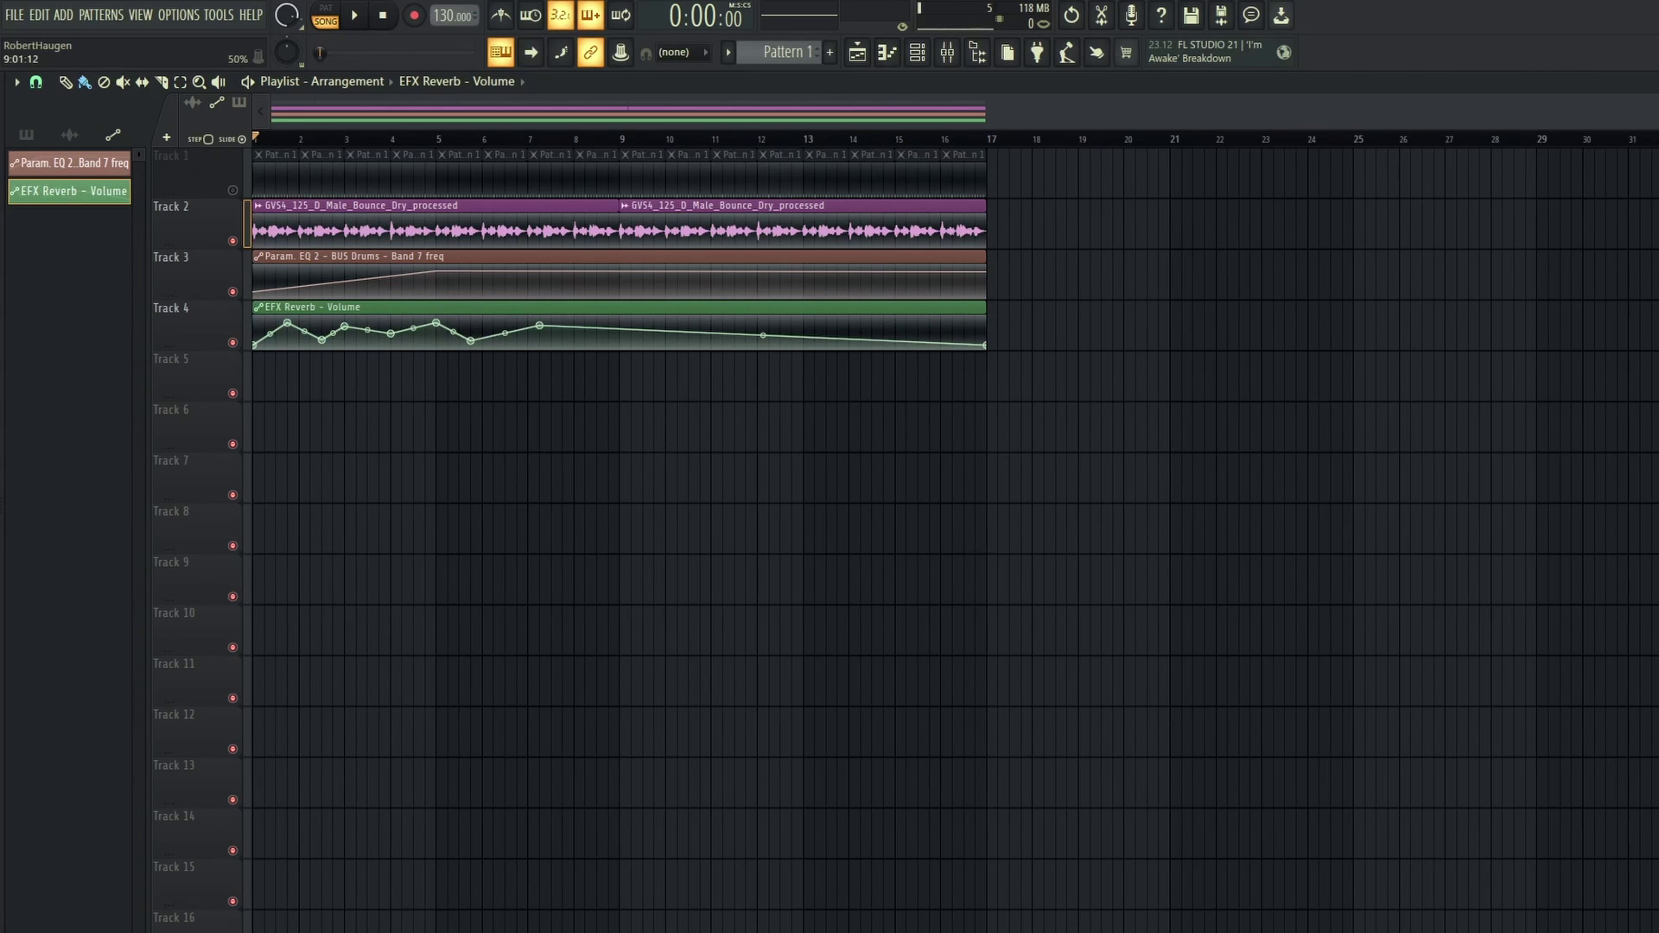
{"action": "right_click", "coordinate": [620, 333]}
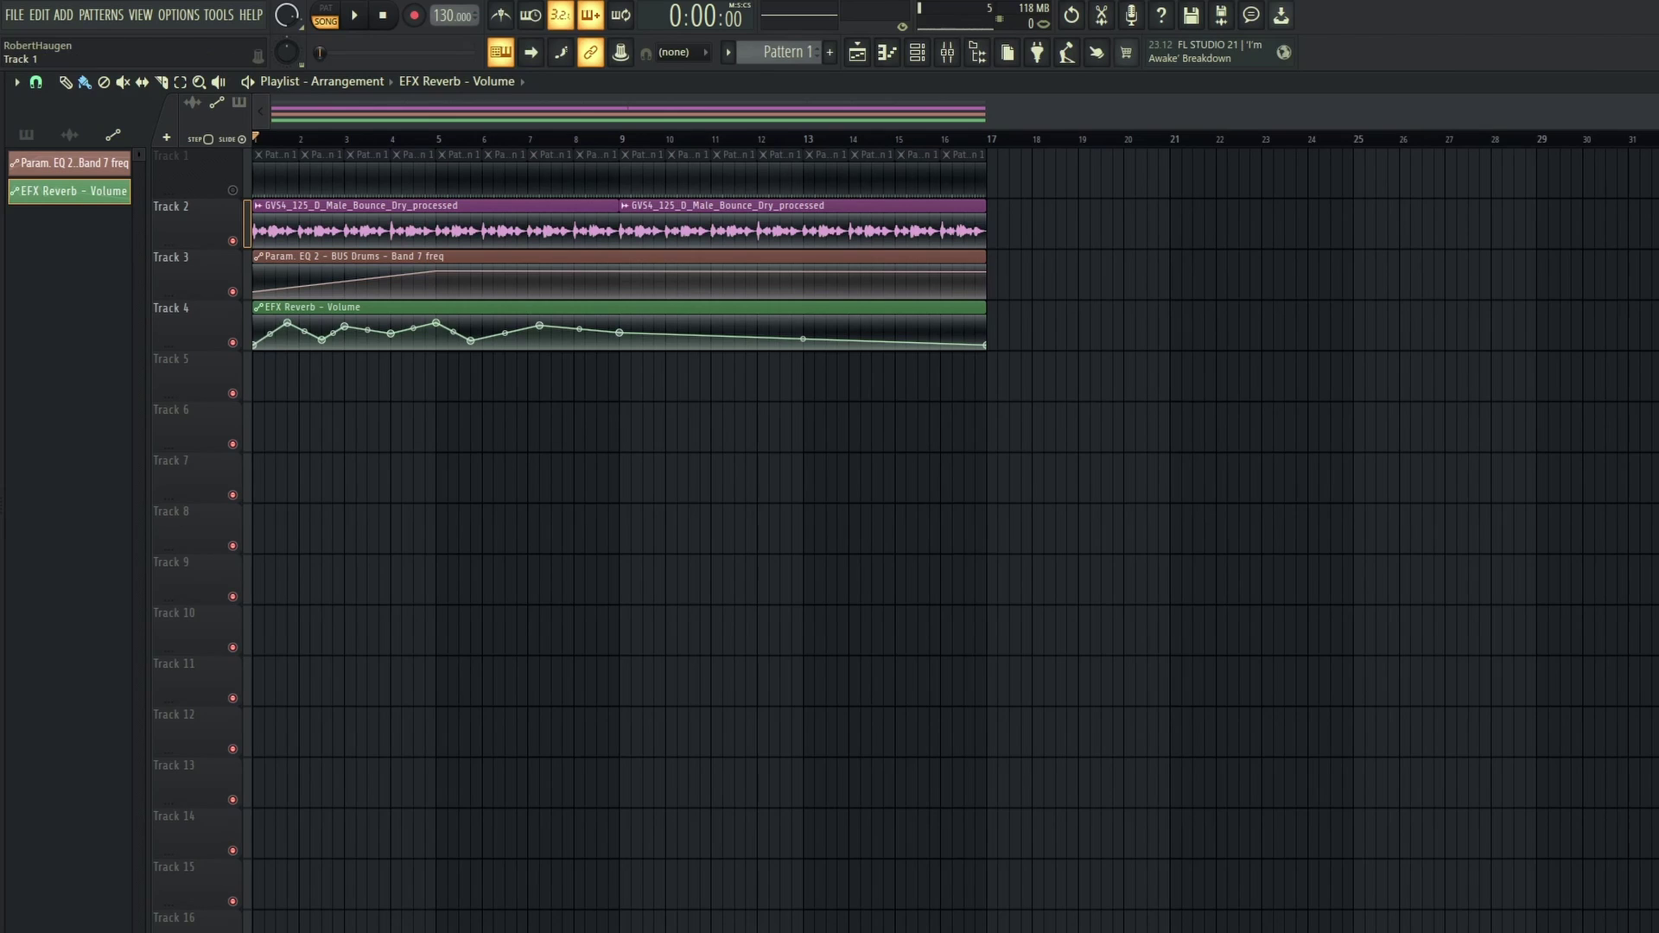
Unmute Track 1 and play the arrangement from the start to hear the reverb volume automation with the drums.
{"action": "left_click", "coordinate": [233, 190]}
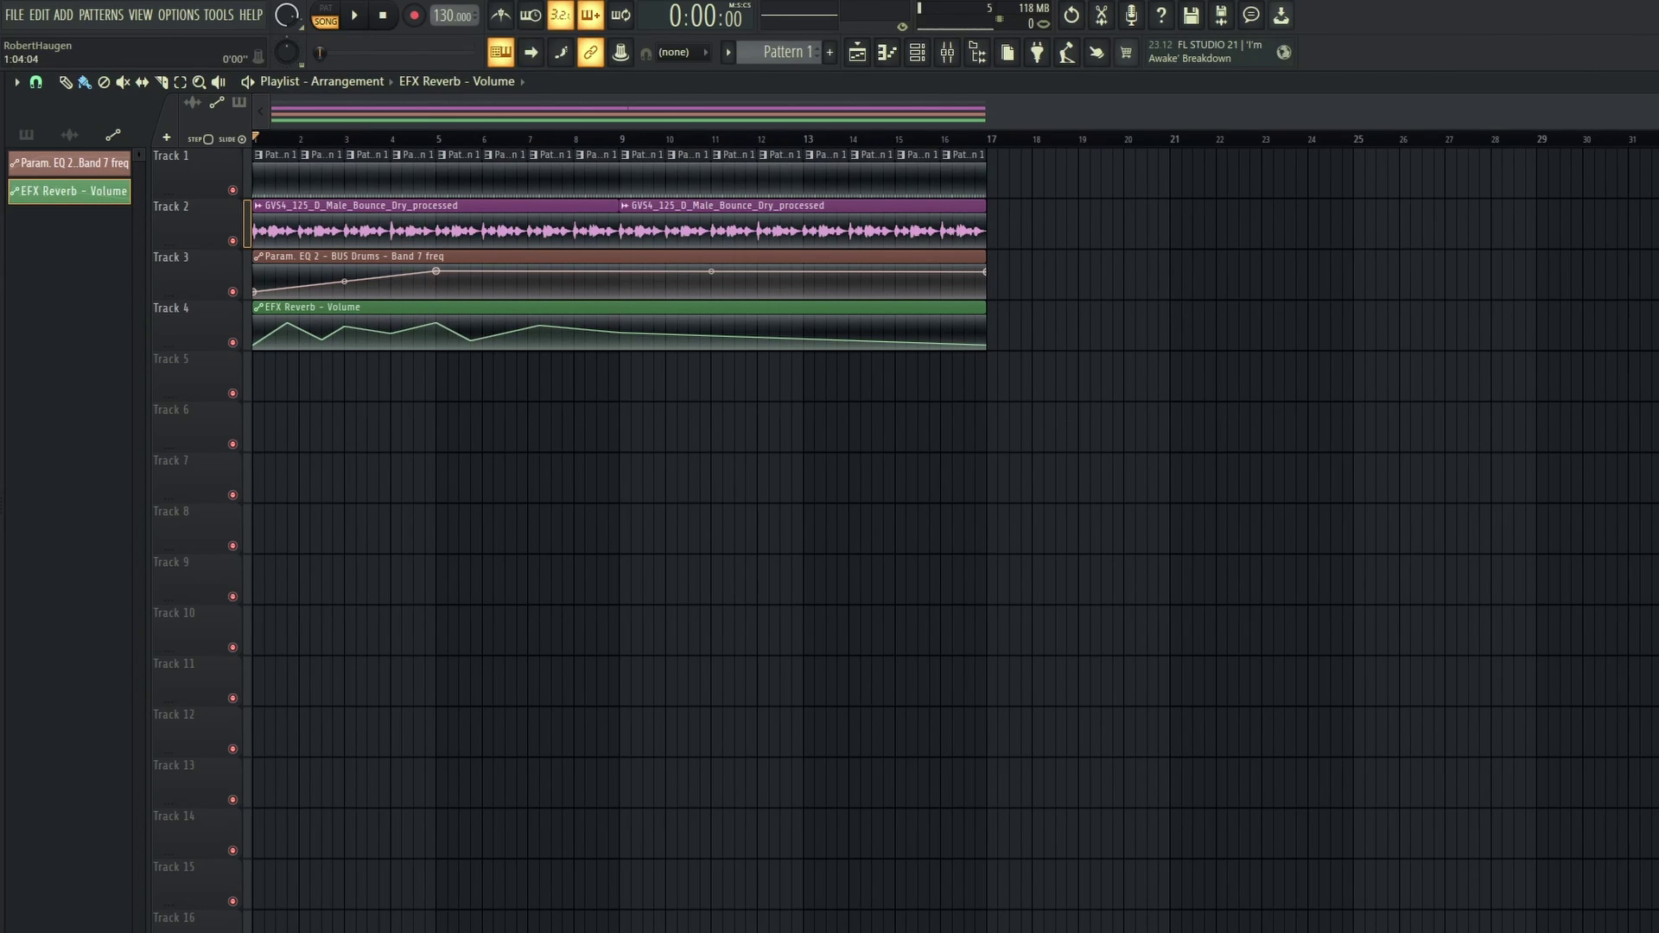
{"action": "left_click", "coordinate": [264, 139]}
{"action": "left_click", "coordinate": [255, 139]}
{"action": "key", "text": "space"}
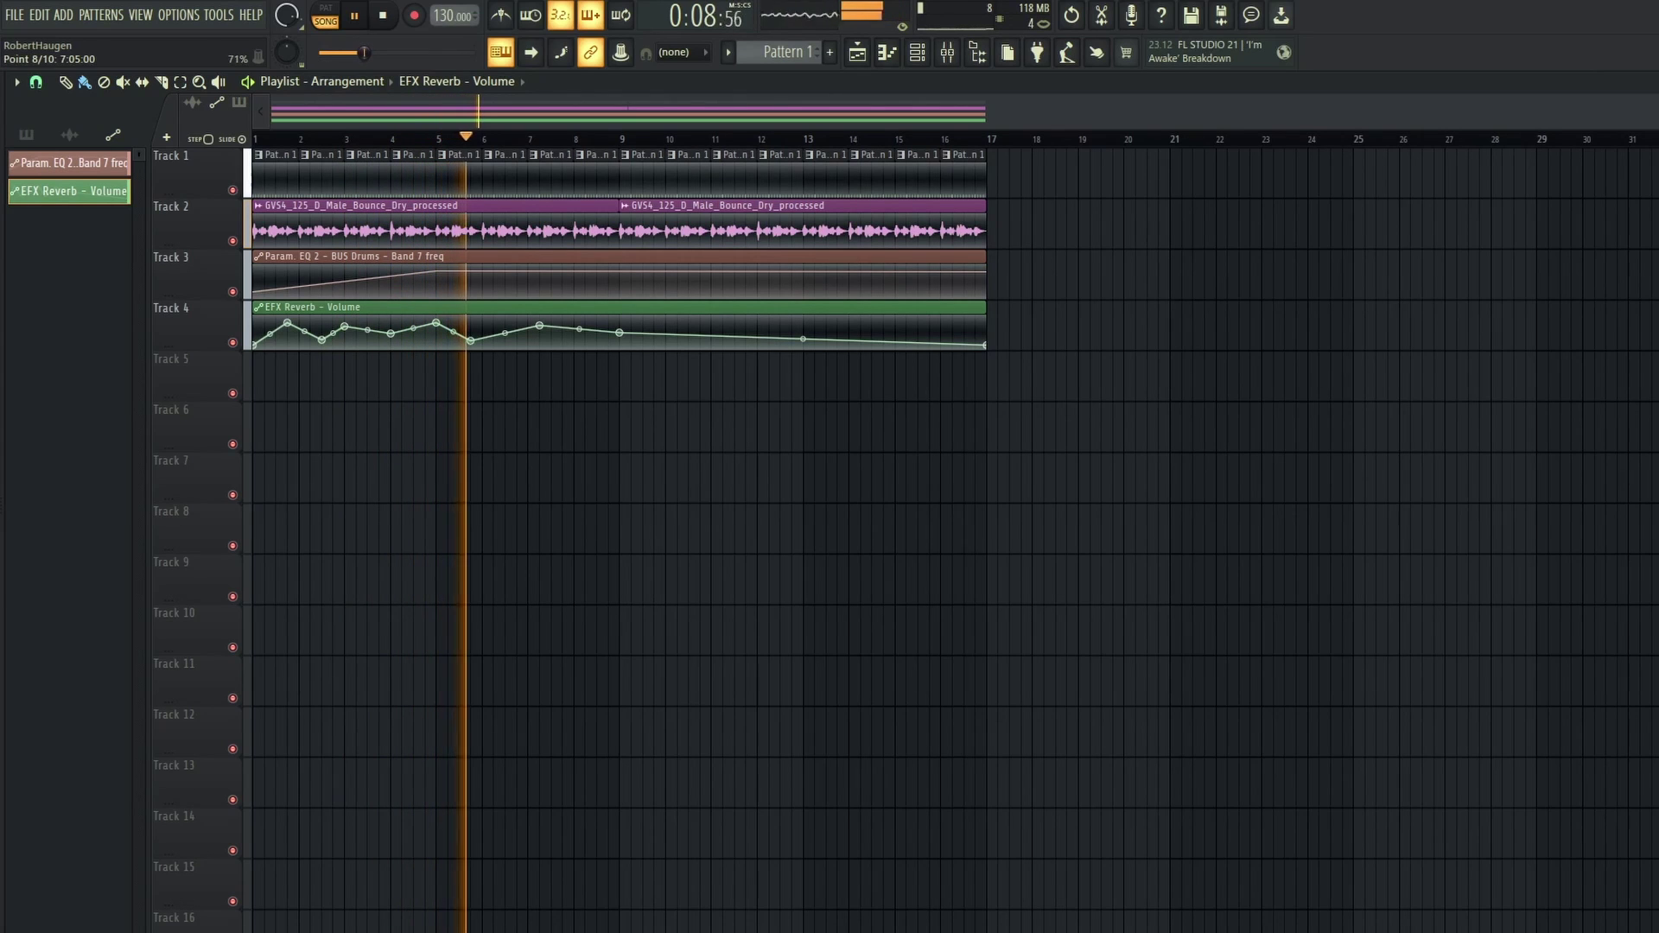
Move the EFX Reverb clip's last peak to about bar 6.5 and curve the line after it down to a near-zero point.
{"action": "left_click_drag", "start_coordinate": [540, 325], "coordinate": [505, 325]}
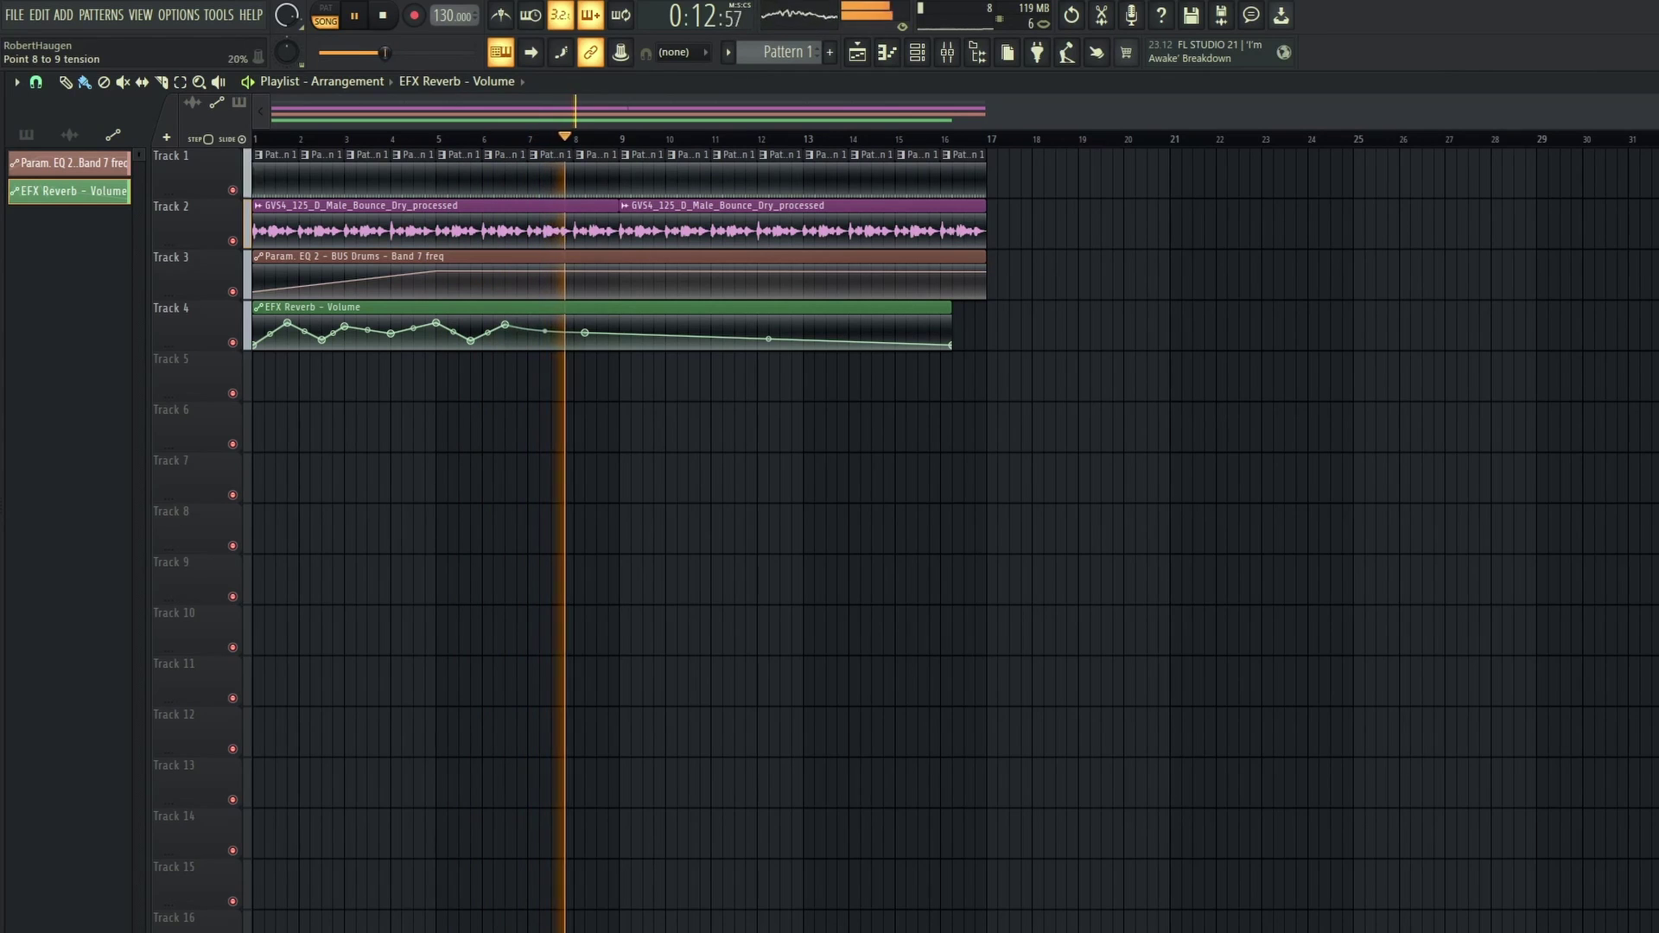
{"action": "left_click_drag", "start_coordinate": [545, 331], "coordinate": [585, 343]}
{"action": "key", "text": "space"}
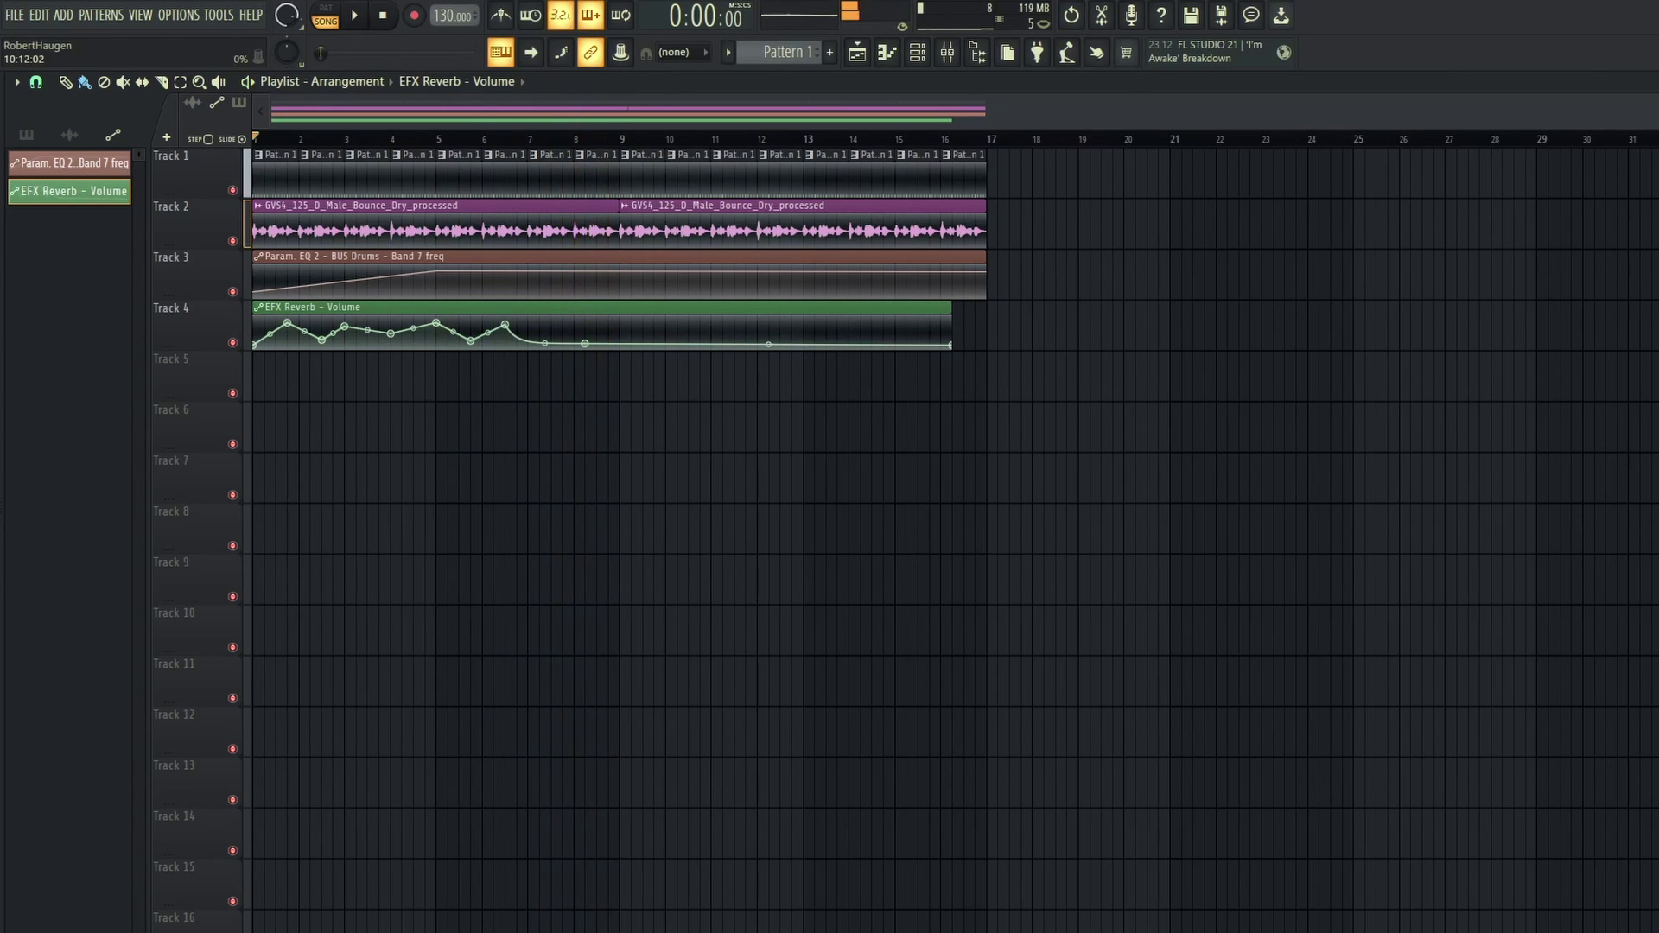
Name mixer track Insert 22 EFX Delay and color it olive (#9F8735), matching EFX Reverb.
{"action": "key", "text": "F9"}
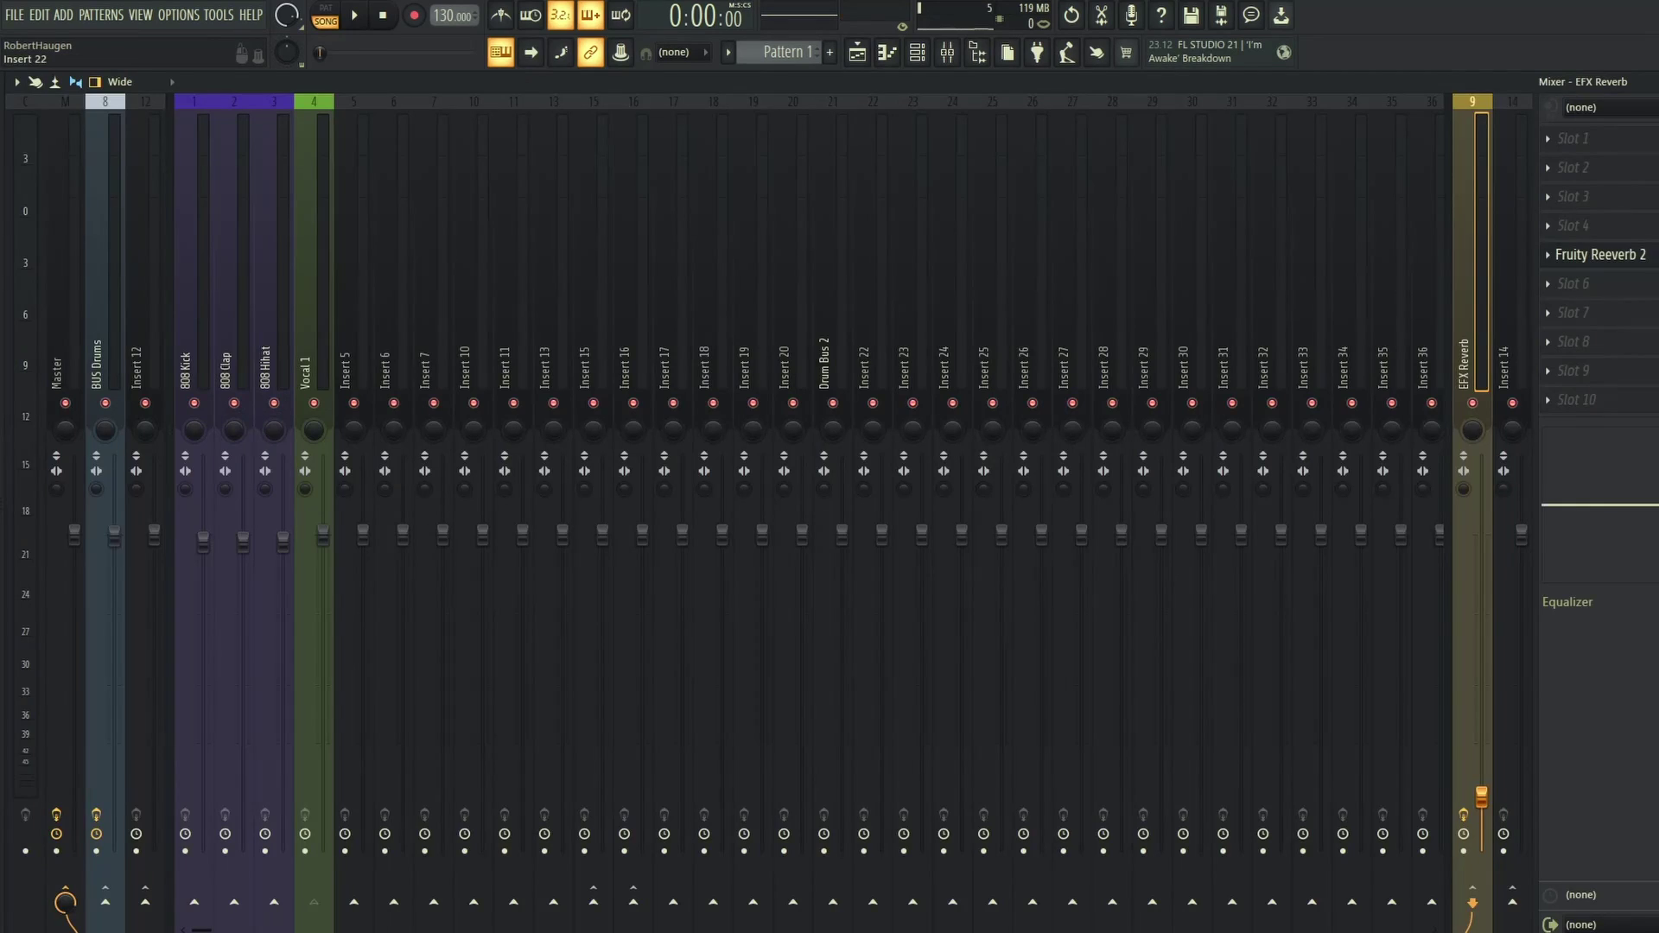
{"action": "left_click", "coordinate": [871, 259]}
{"action": "right_click", "coordinate": [873, 264]}
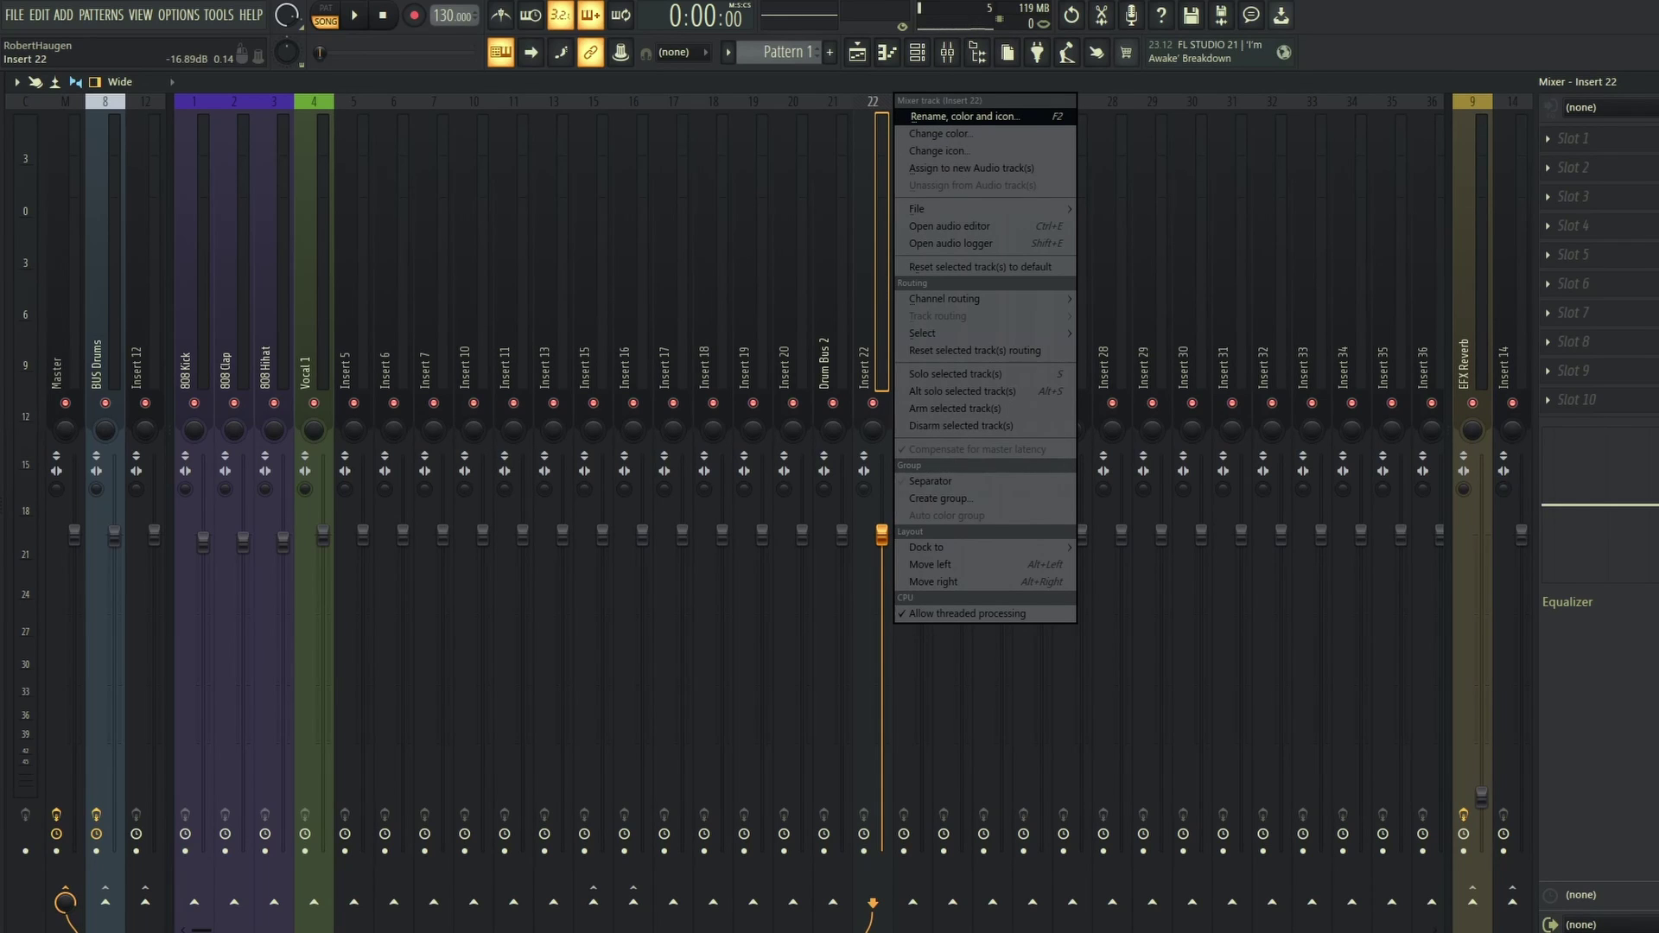
{"action": "left_click", "coordinate": [964, 116]}
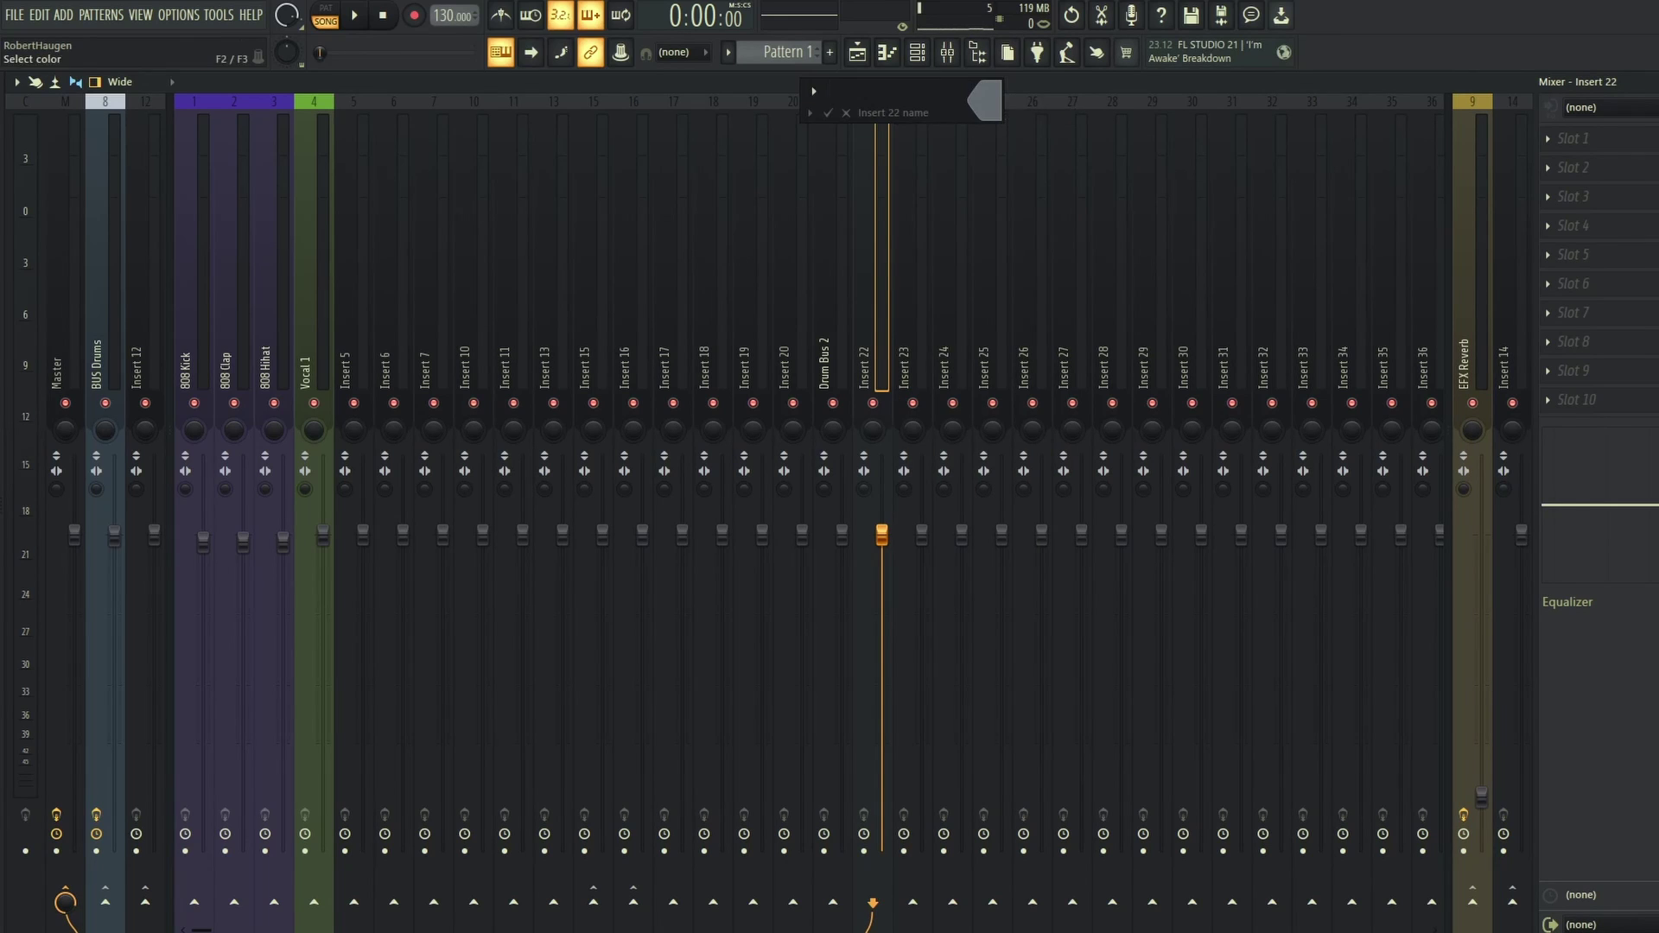
{"action": "left_click", "coordinate": [984, 100]}
{"action": "left_click", "coordinate": [1041, 390]}
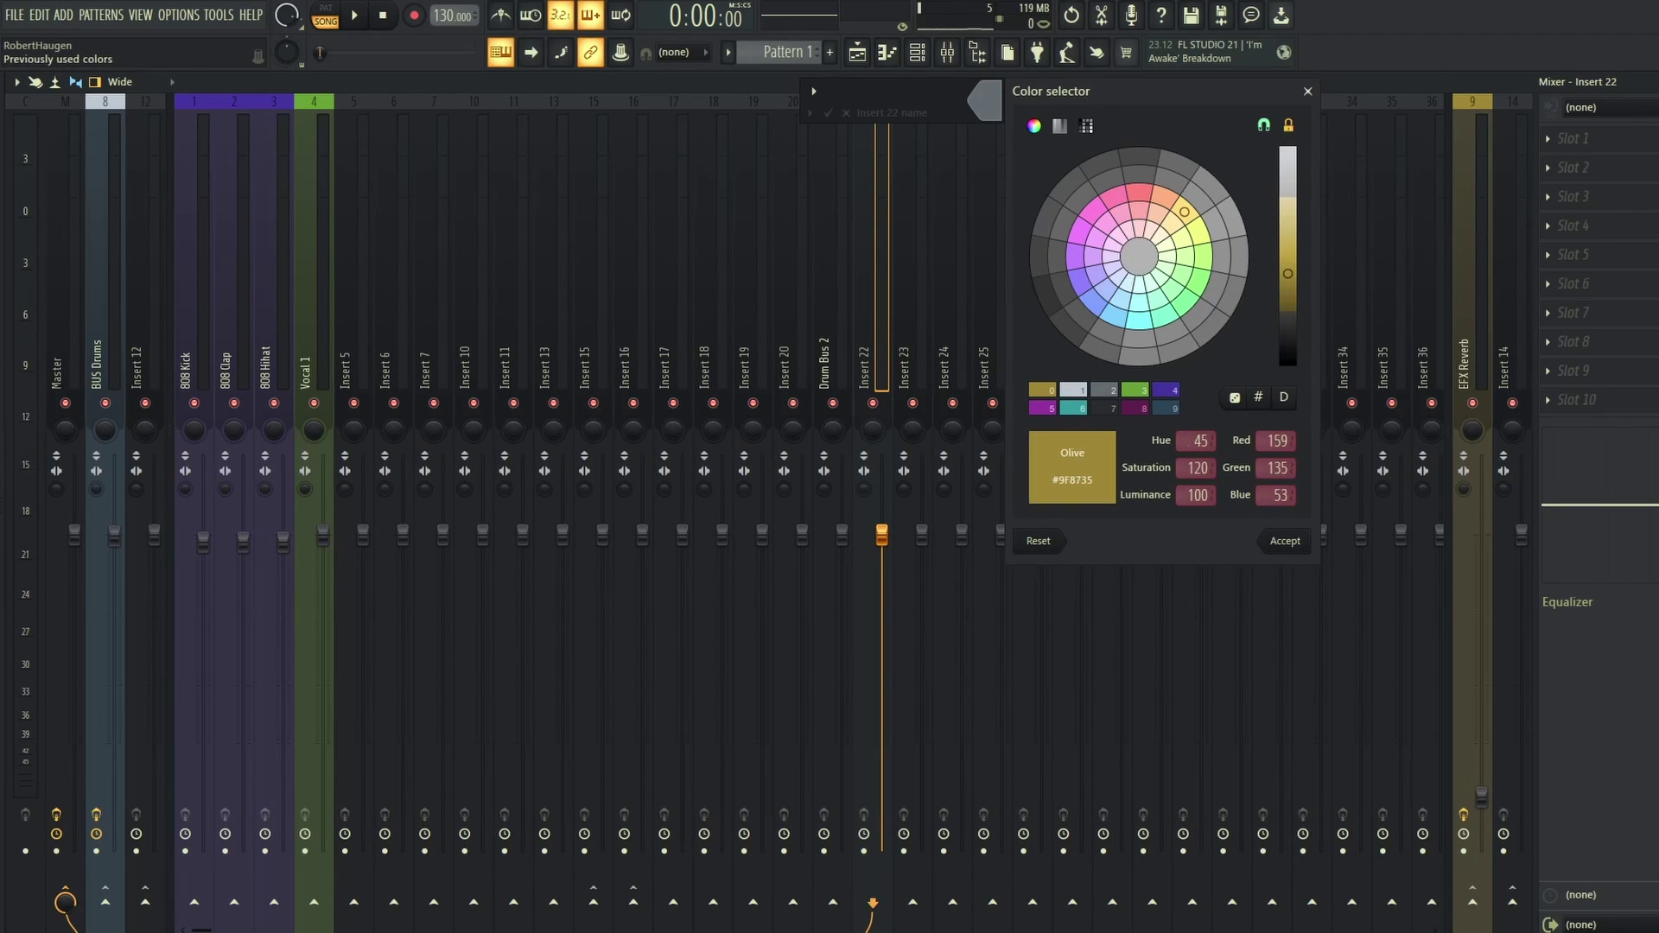
{"action": "left_click", "coordinate": [1285, 542]}
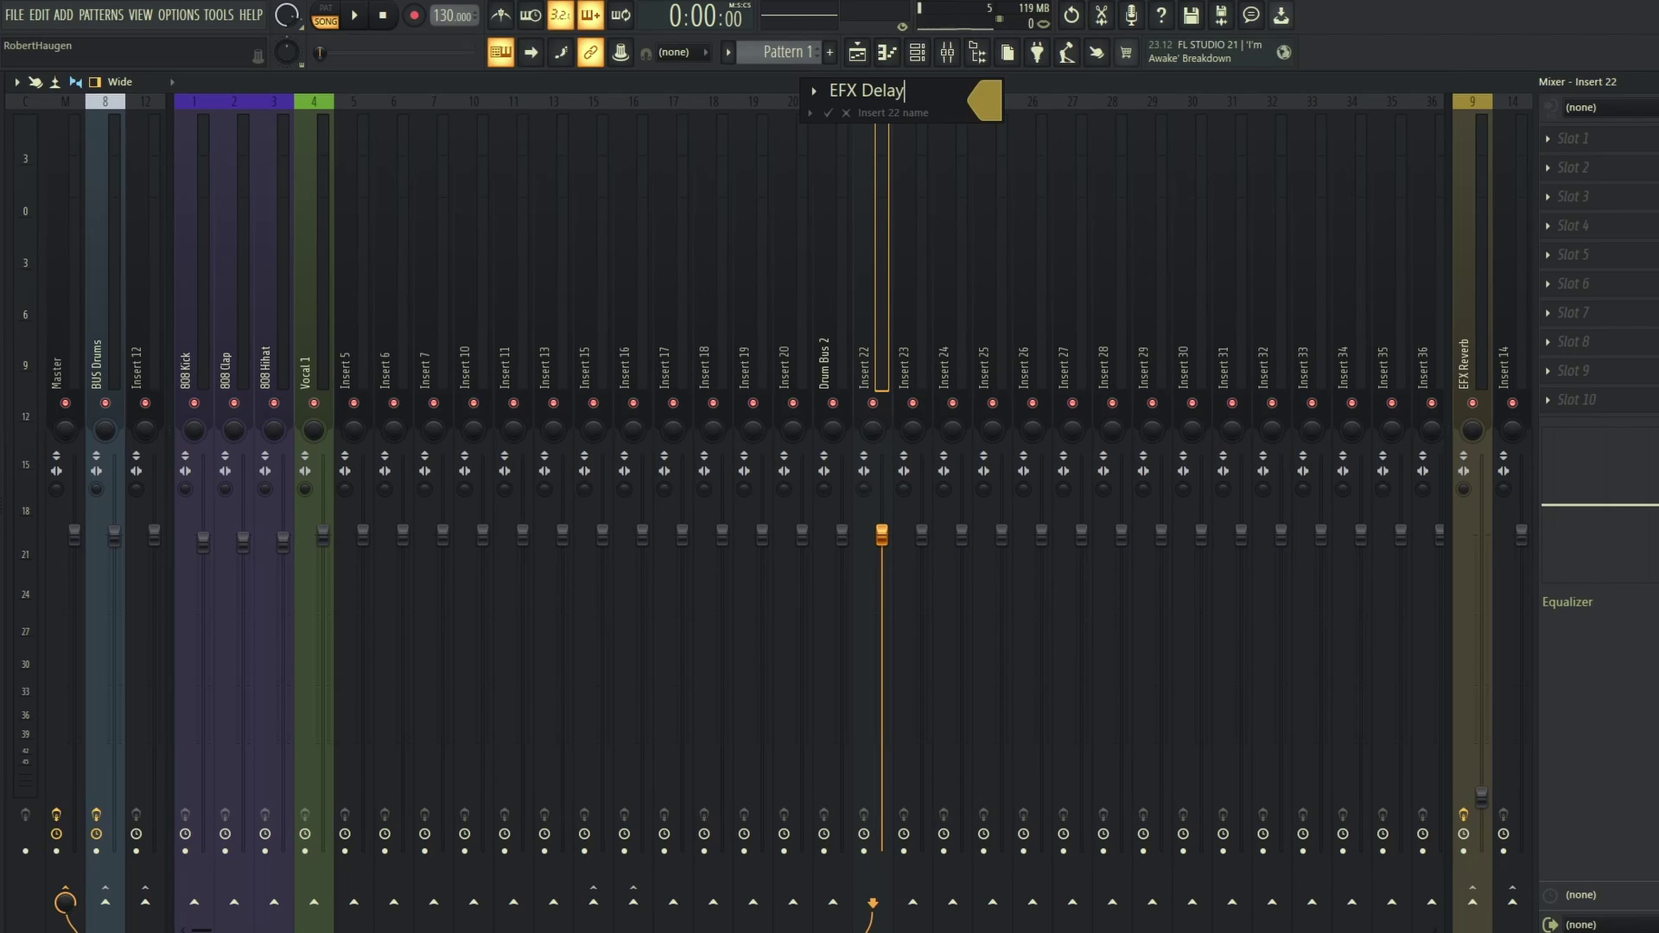
{"action": "key", "text": "Return"}
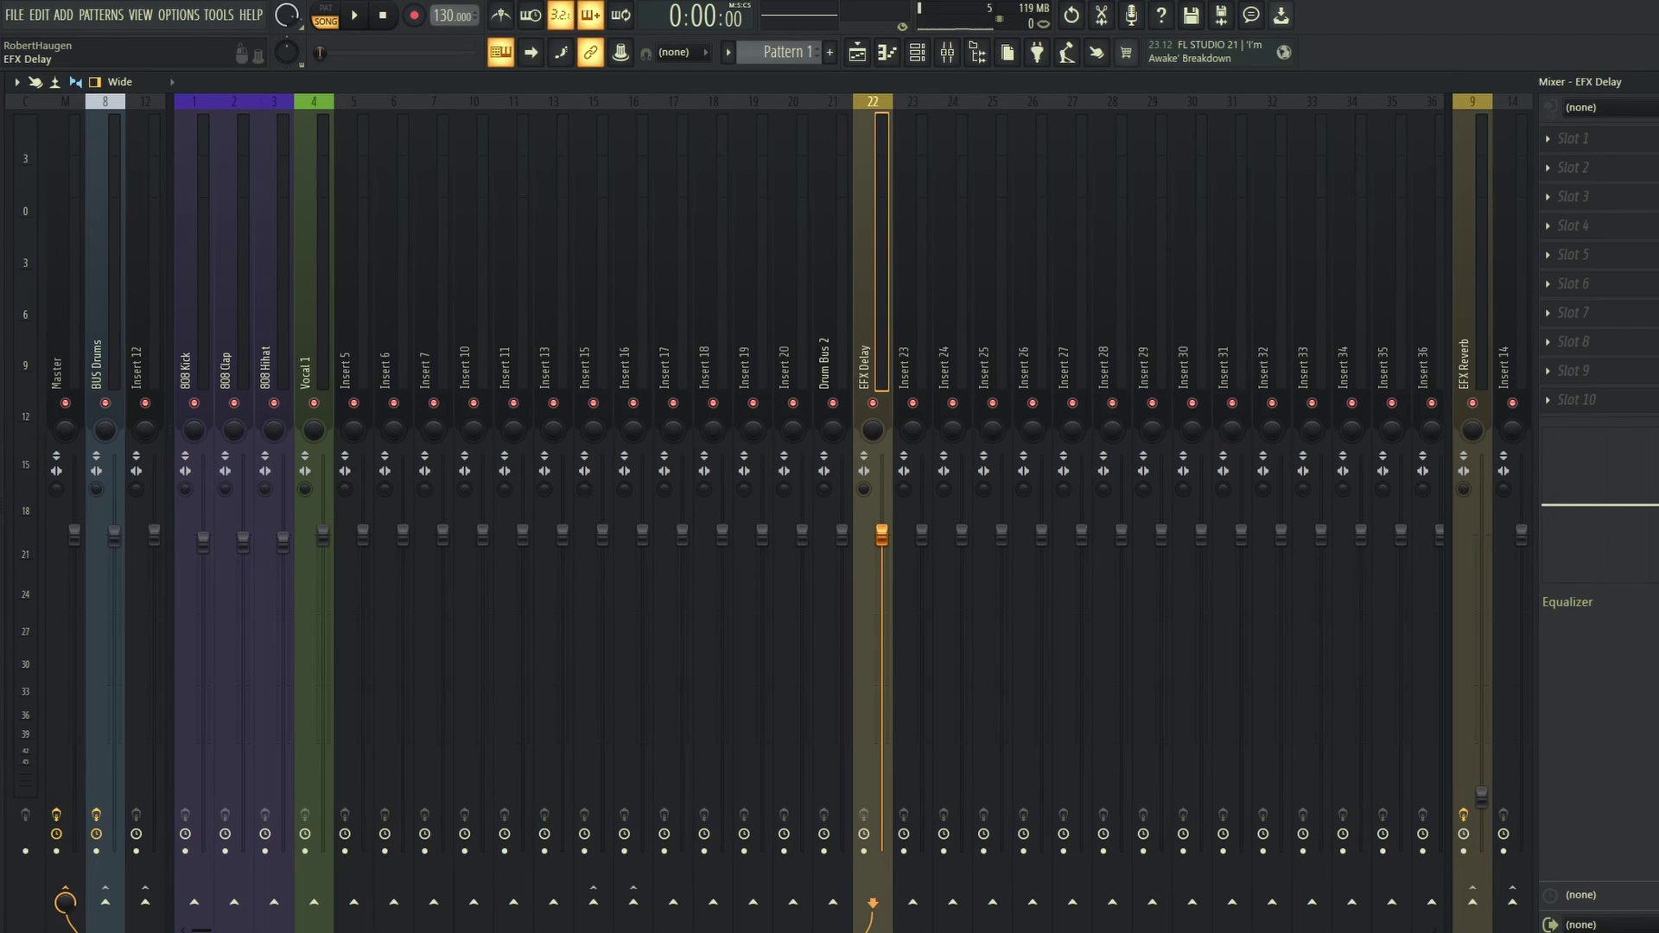
Dock the EFX Delay track to the mixer's right section and move Insert 14 back to the middle section.
{"action": "right_click", "coordinate": [871, 363]}
{"action": "mouse_move", "coordinate": [951, 548]}
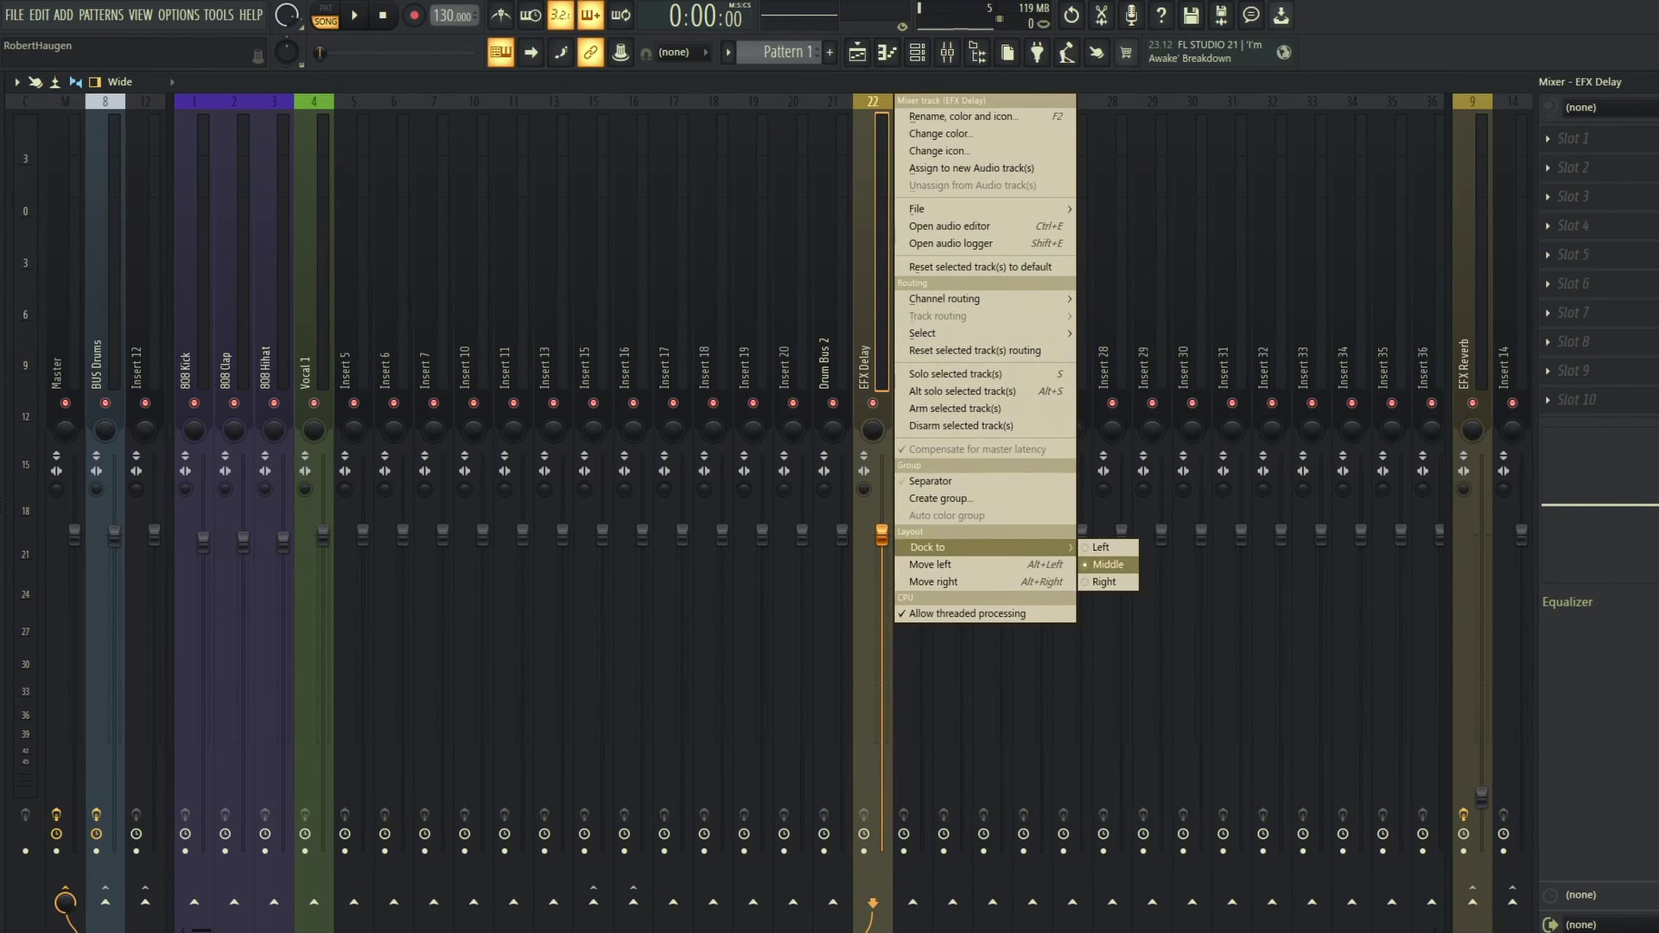
{"action": "left_click", "coordinate": [1105, 582]}
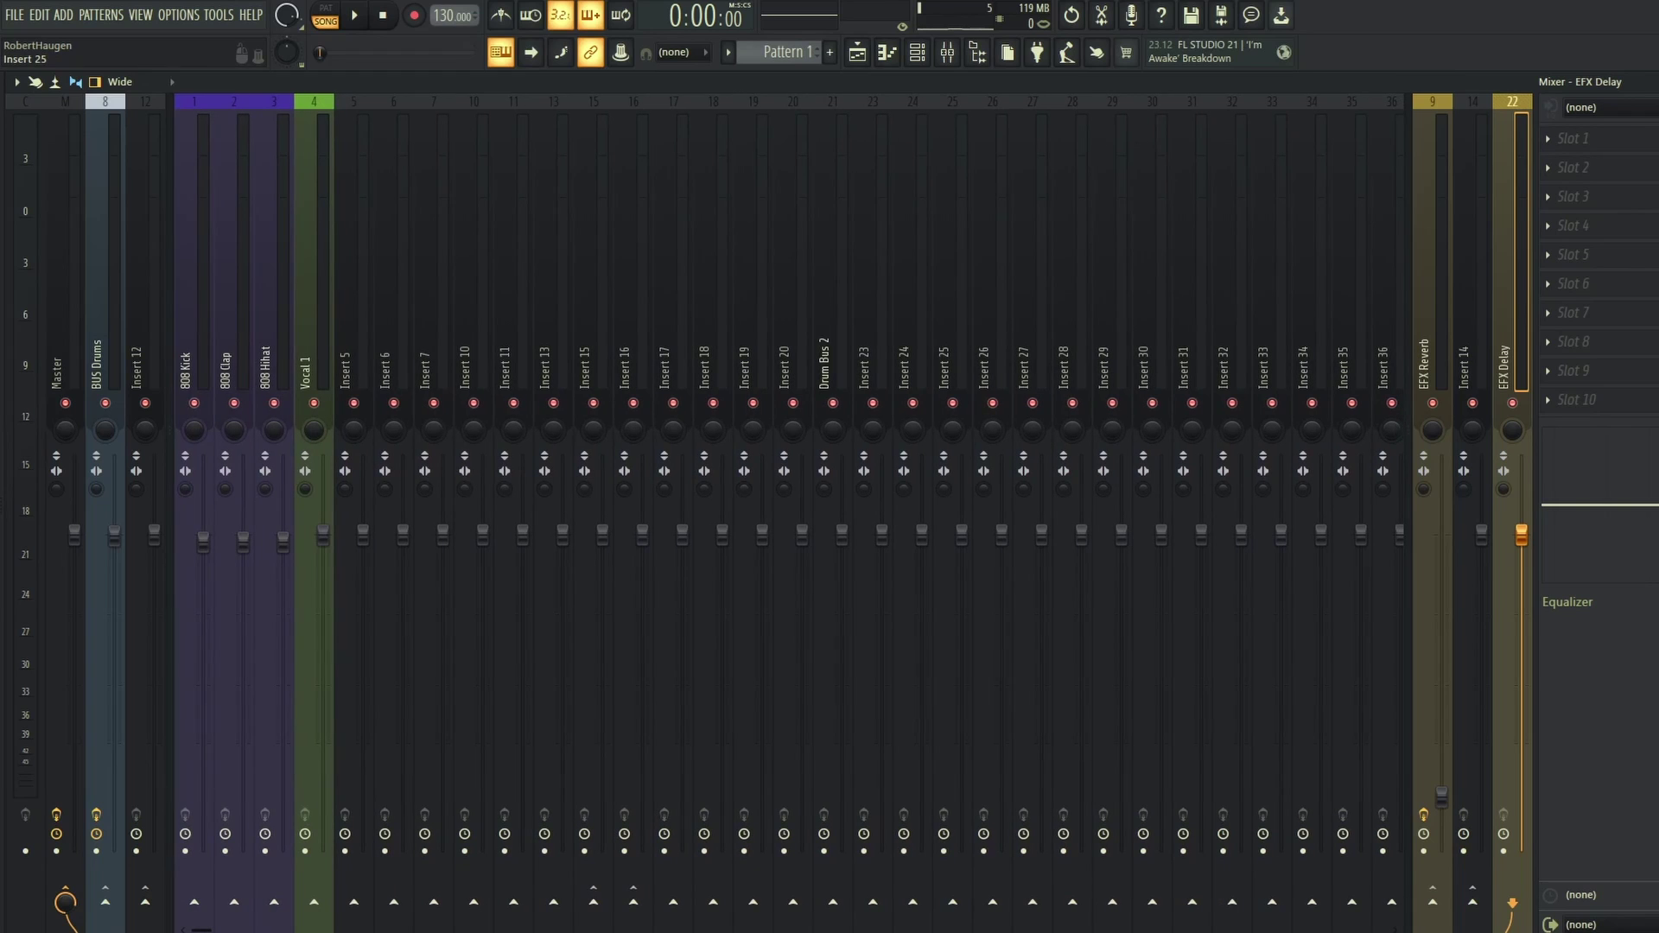
{"action": "left_click", "coordinate": [1473, 622]}
{"action": "right_click", "coordinate": [1472, 622]}
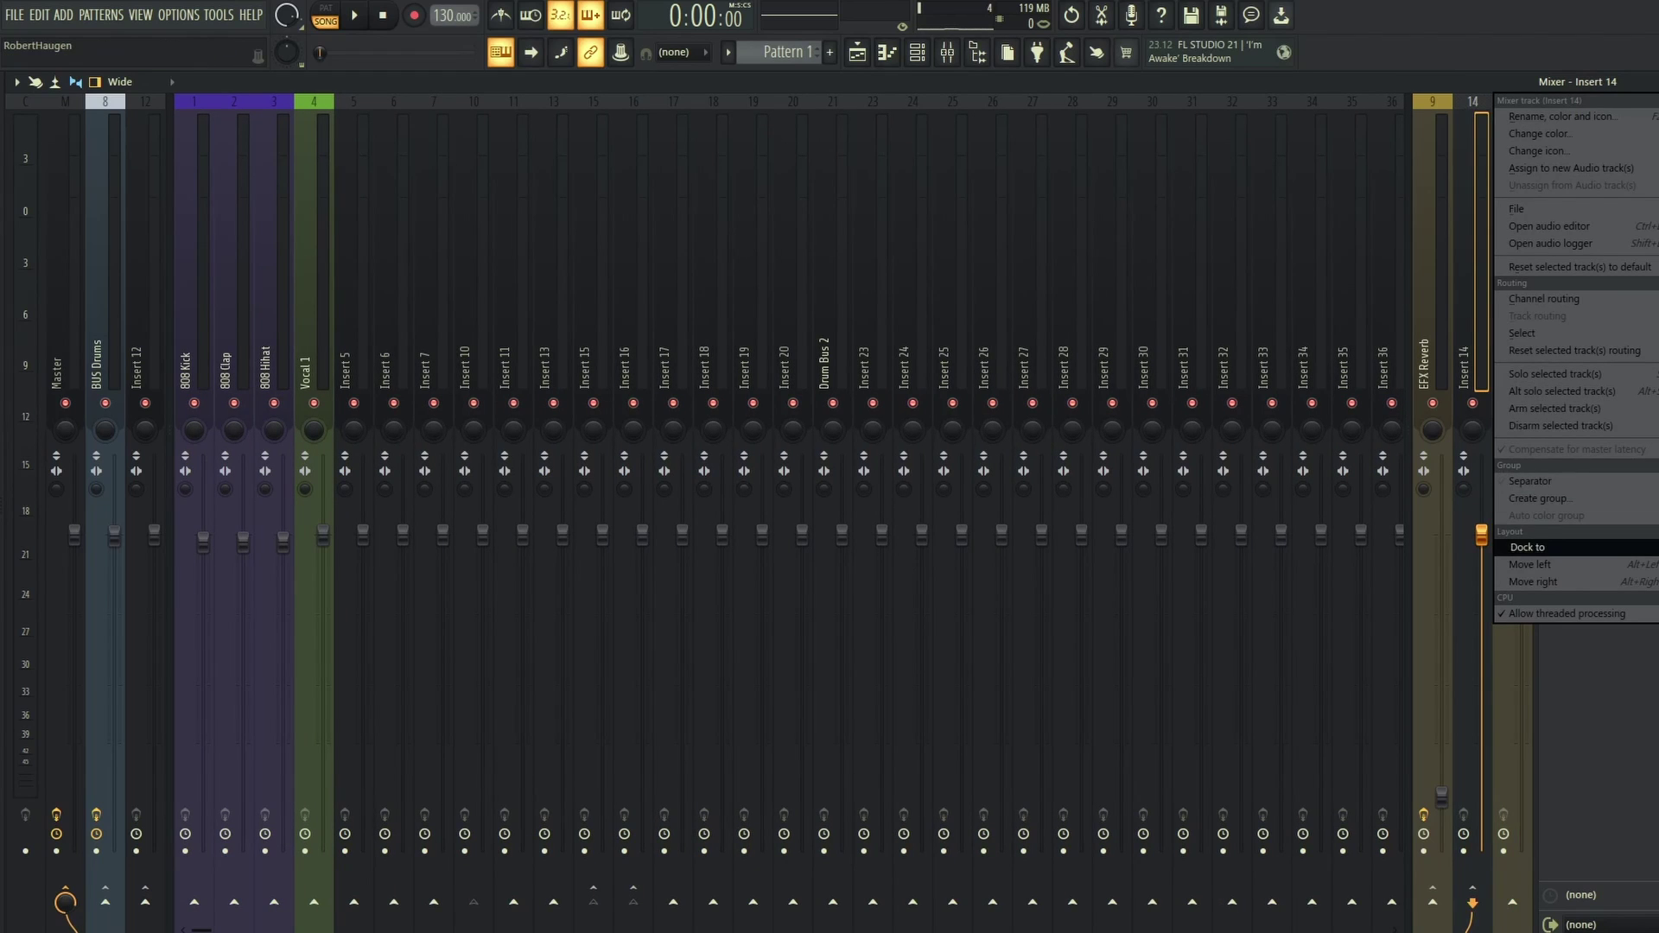
{"action": "left_click", "coordinate": [1655, 564]}
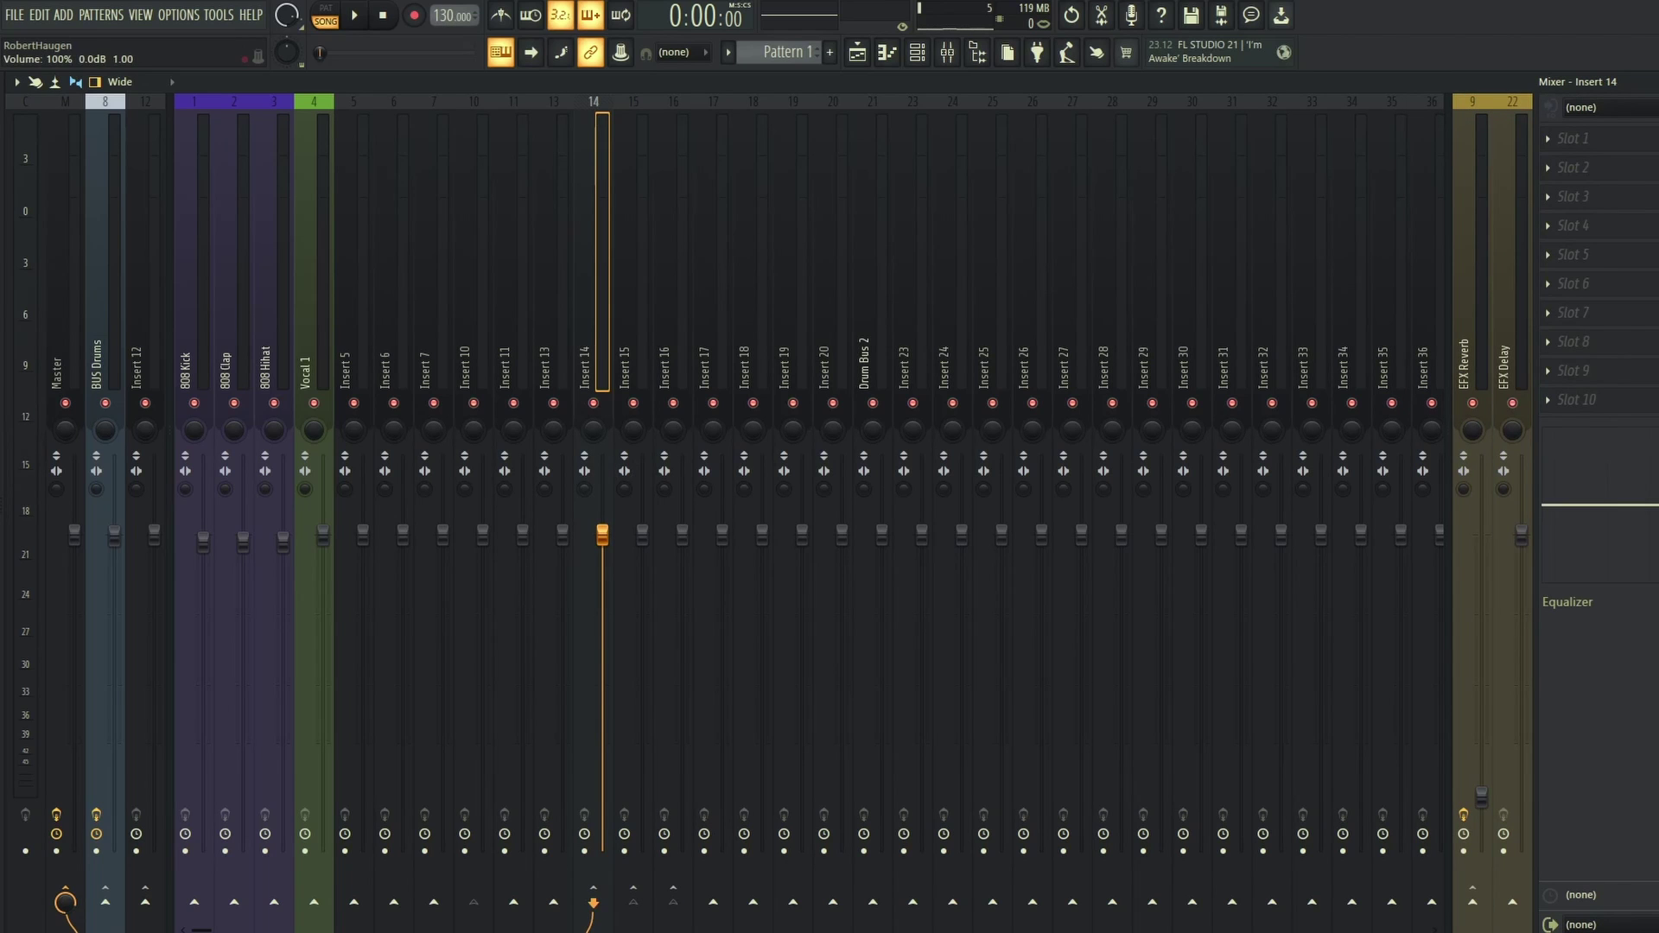
{"action": "scroll", "coordinate": [562, 523], "scroll_direction": "down", "scroll_amount": 2}
{"action": "scroll", "coordinate": [554, 403], "scroll_direction": "down", "scroll_amount": 5}
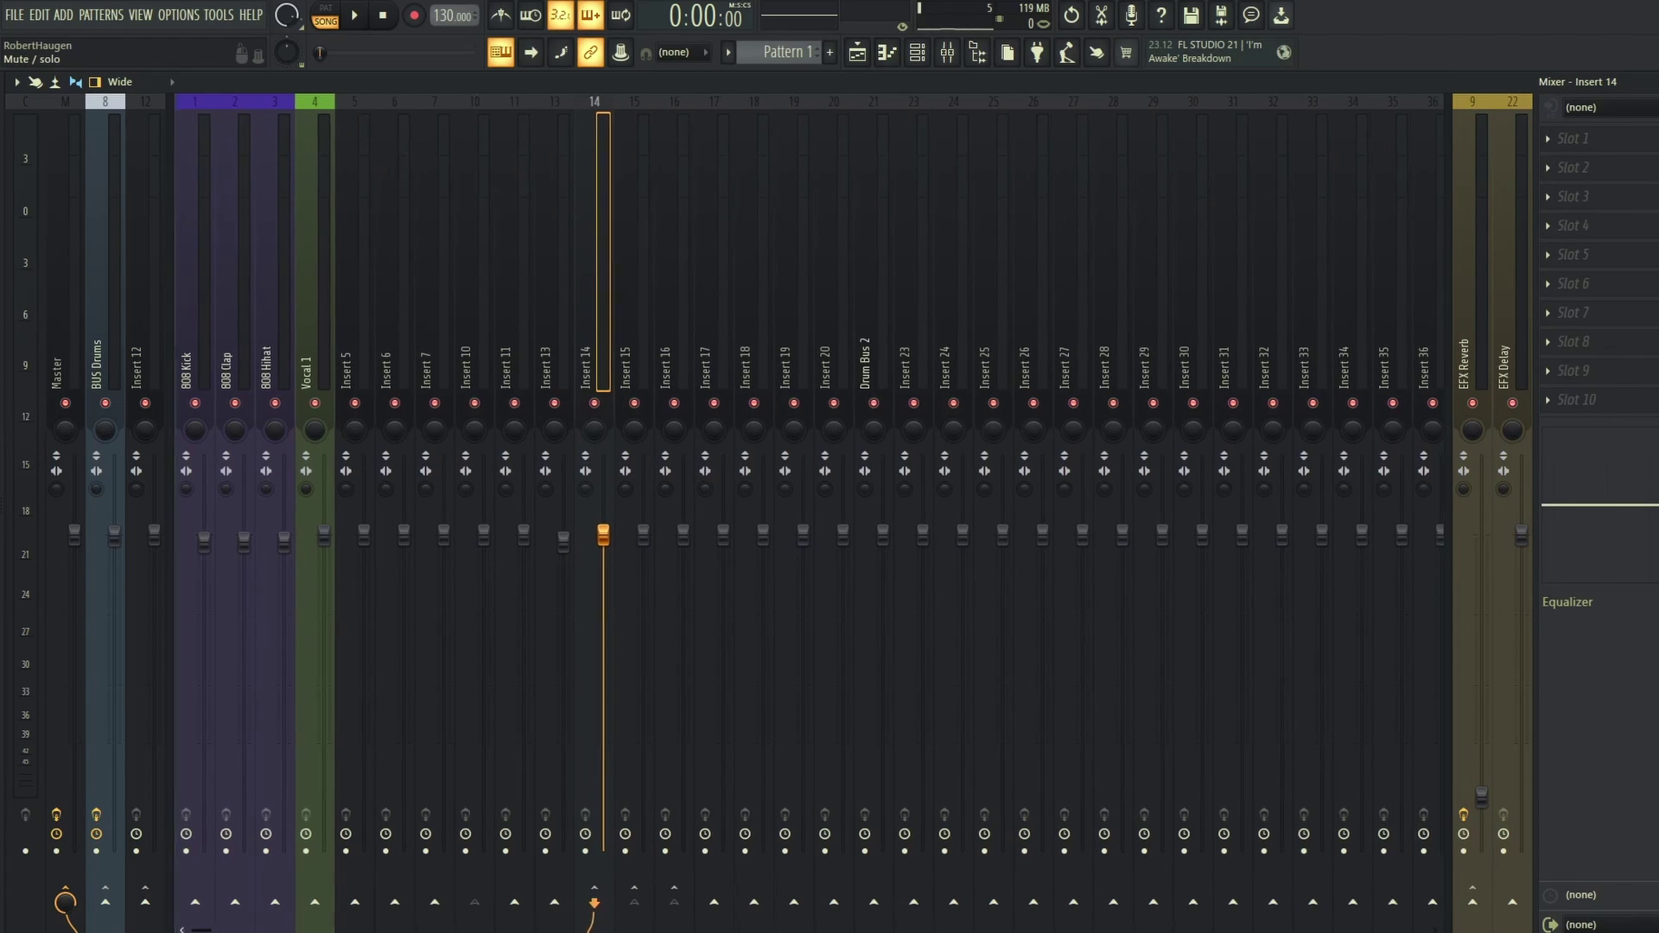
{"action": "scroll", "coordinate": [602, 536], "scroll_direction": "left", "scroll_amount": 6}
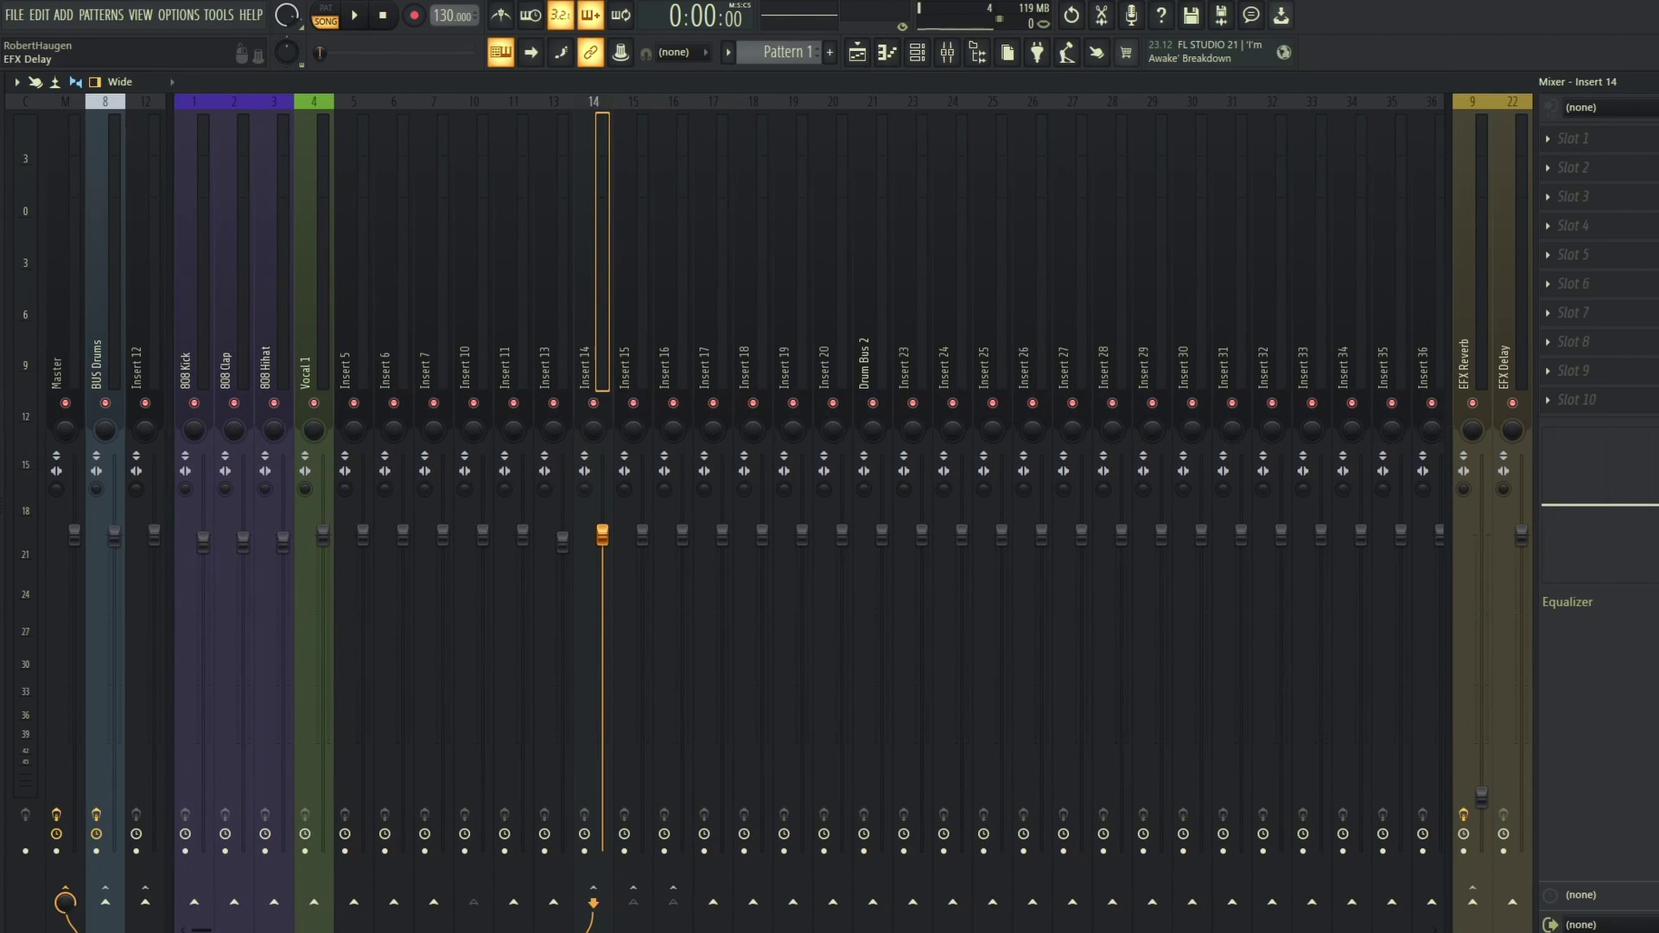
Load Fruity Delay 3 into slot 5 of EFX Delay, turn its dry level all the way down and close the plugin.
{"action": "left_click", "coordinate": [1513, 260]}
{"action": "left_click", "coordinate": [1568, 254]}
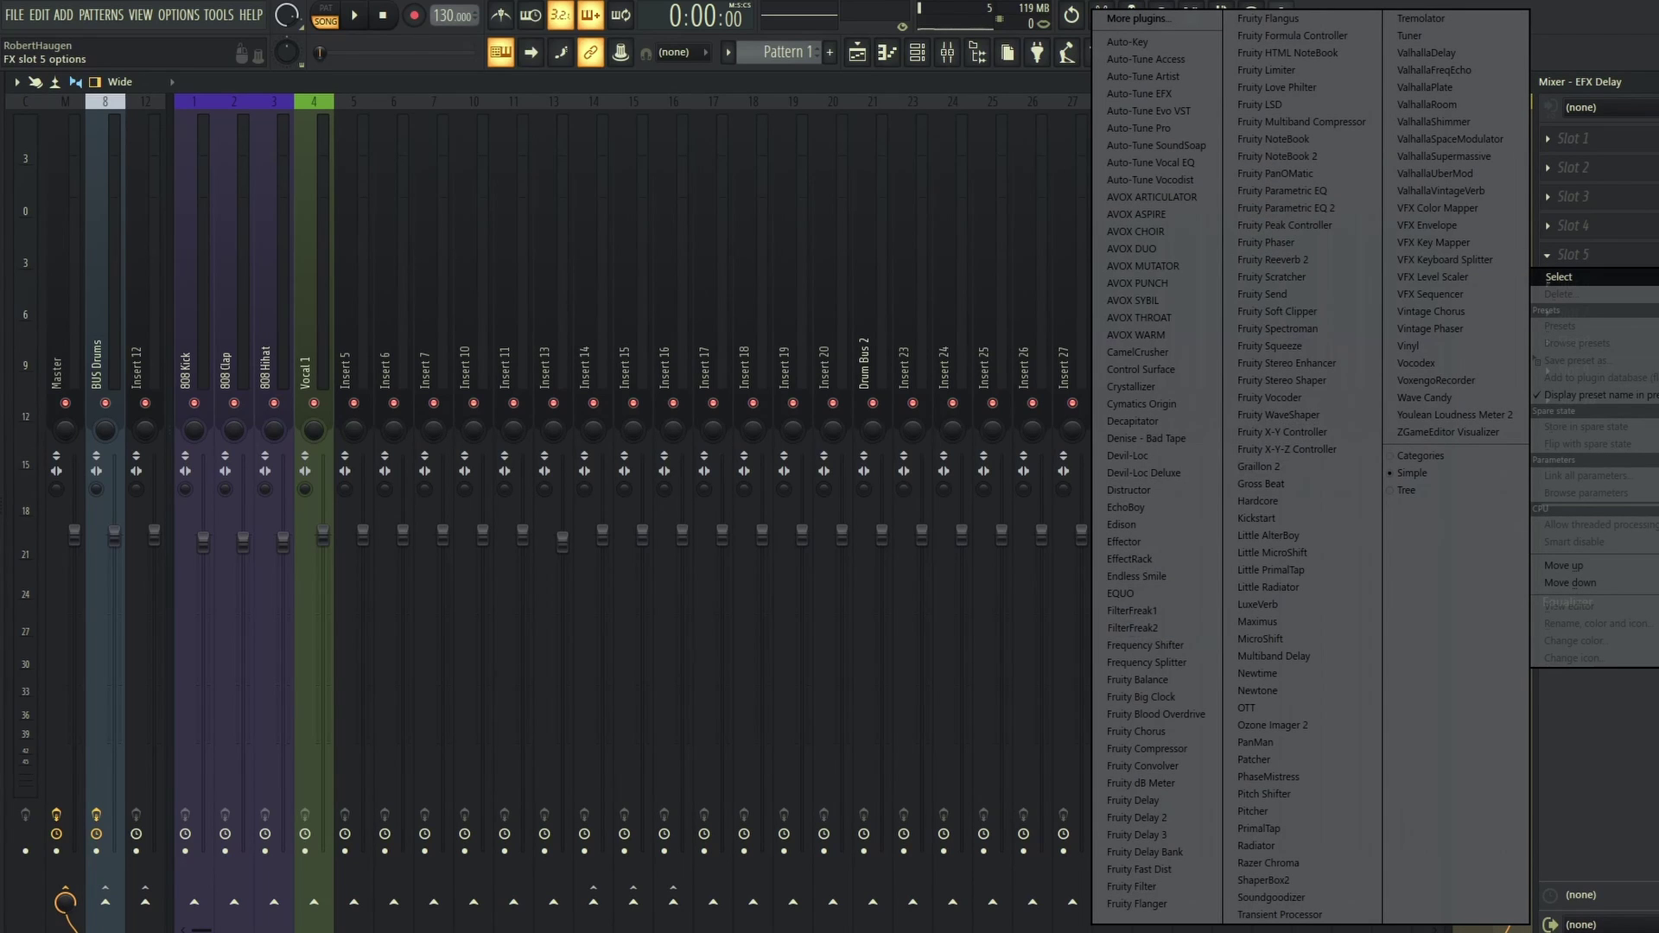
{"action": "left_click", "coordinate": [1137, 835]}
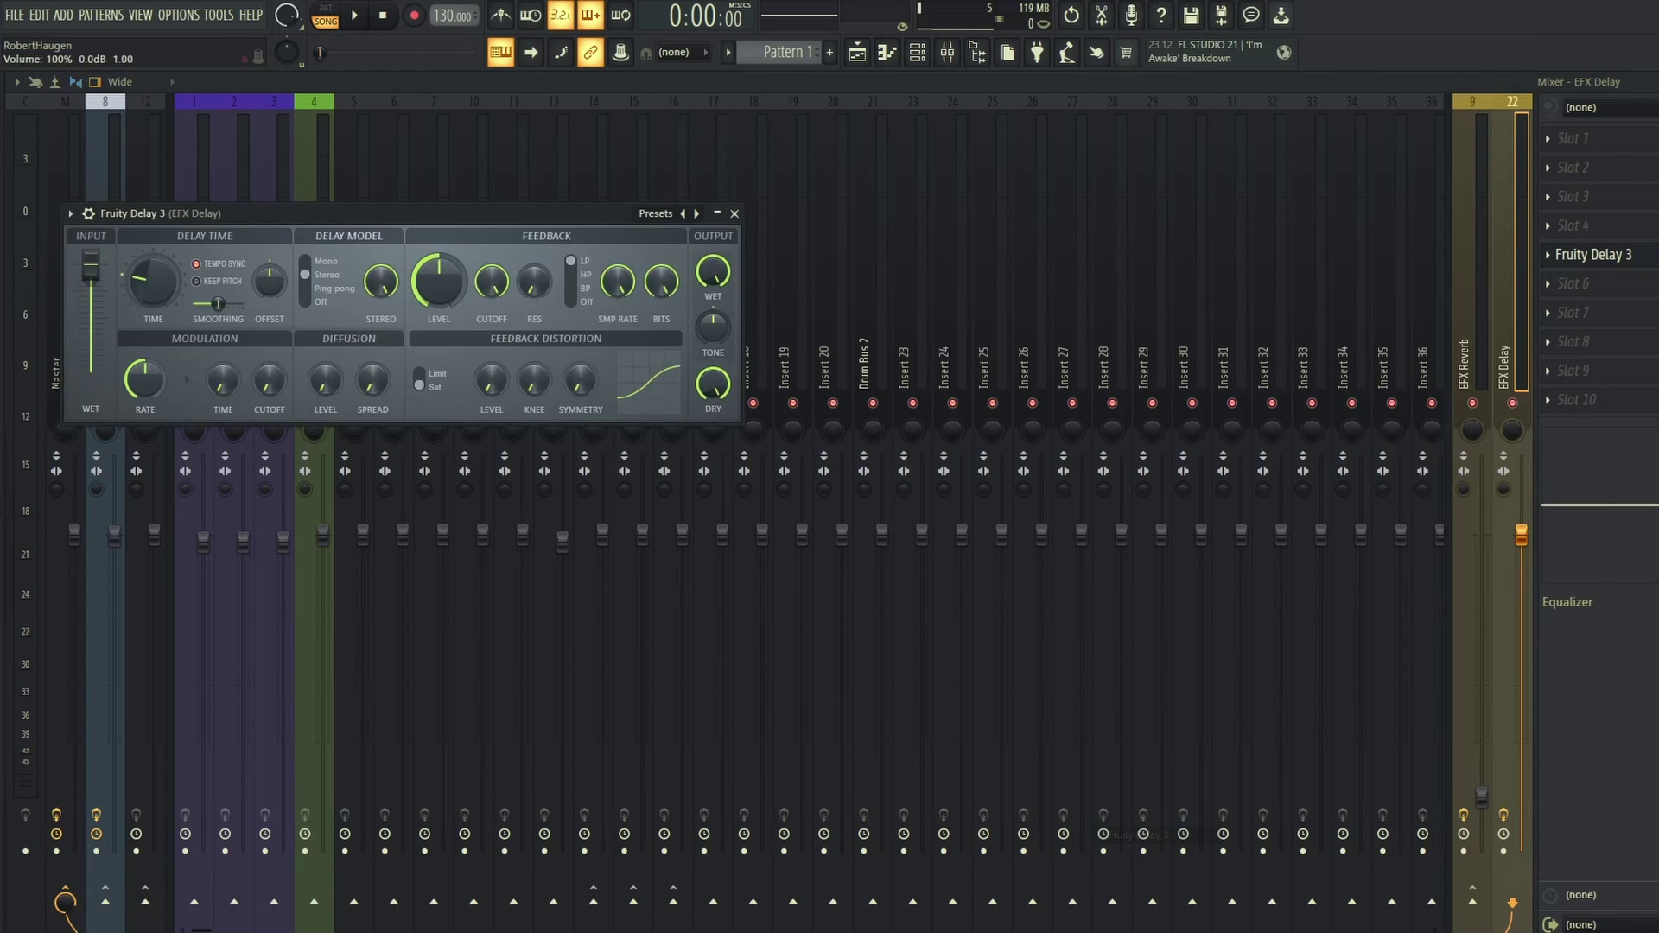
{"action": "left_click_drag", "start_coordinate": [402, 214], "coordinate": [952, 365]}
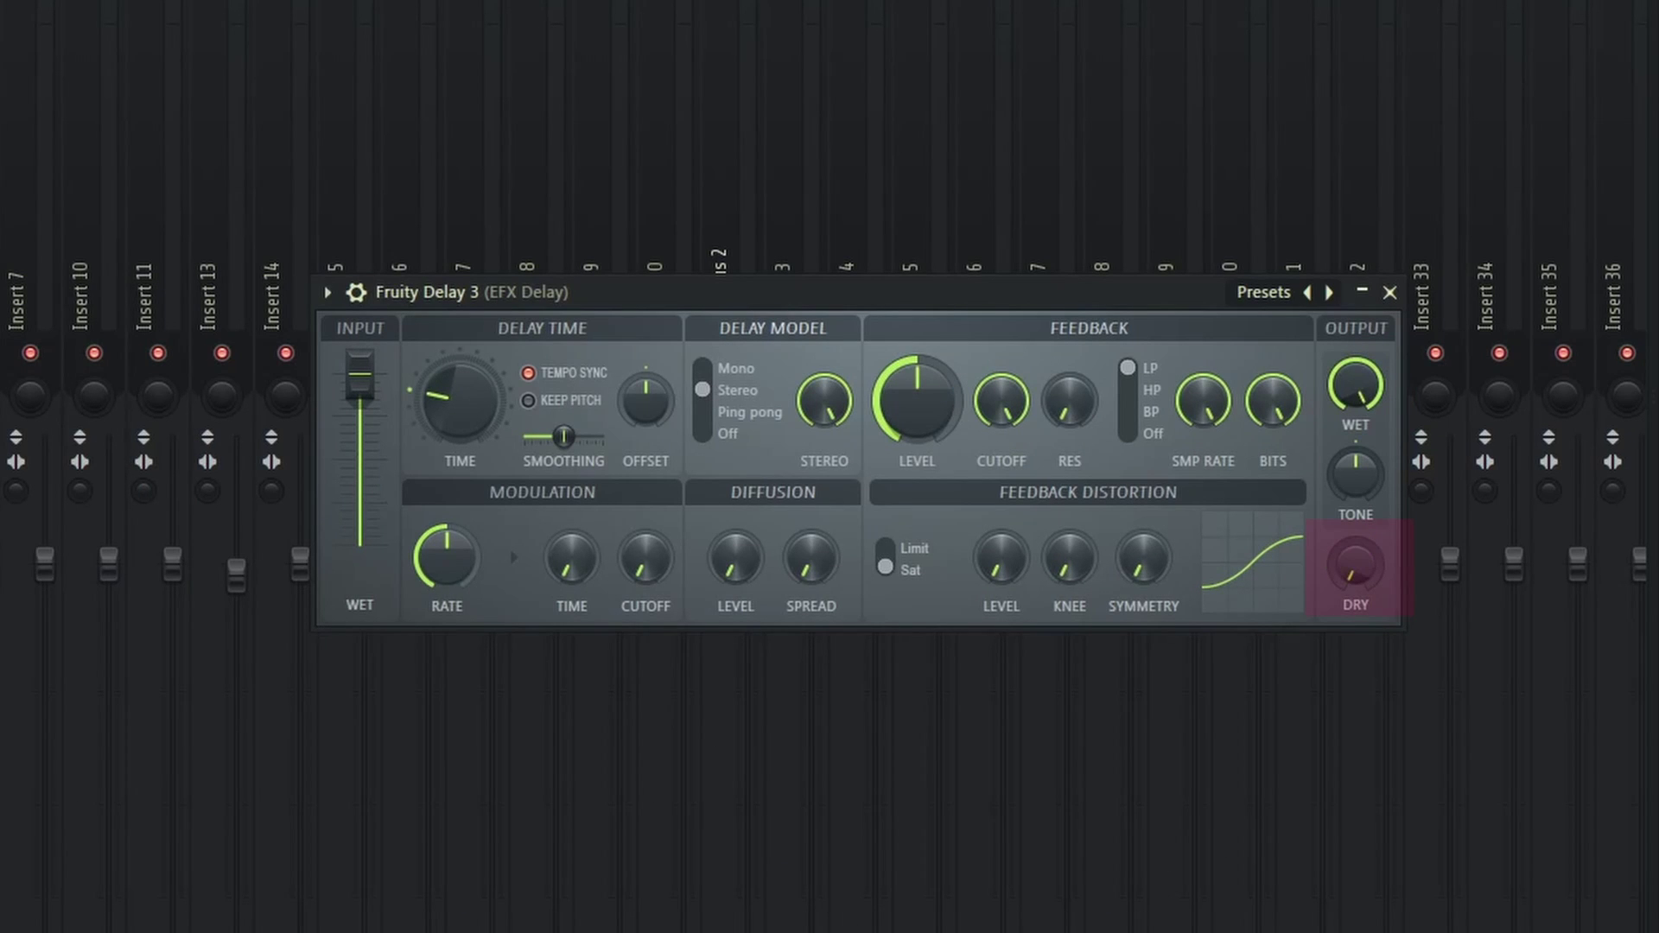
{"action": "left_click", "coordinate": [1390, 292]}
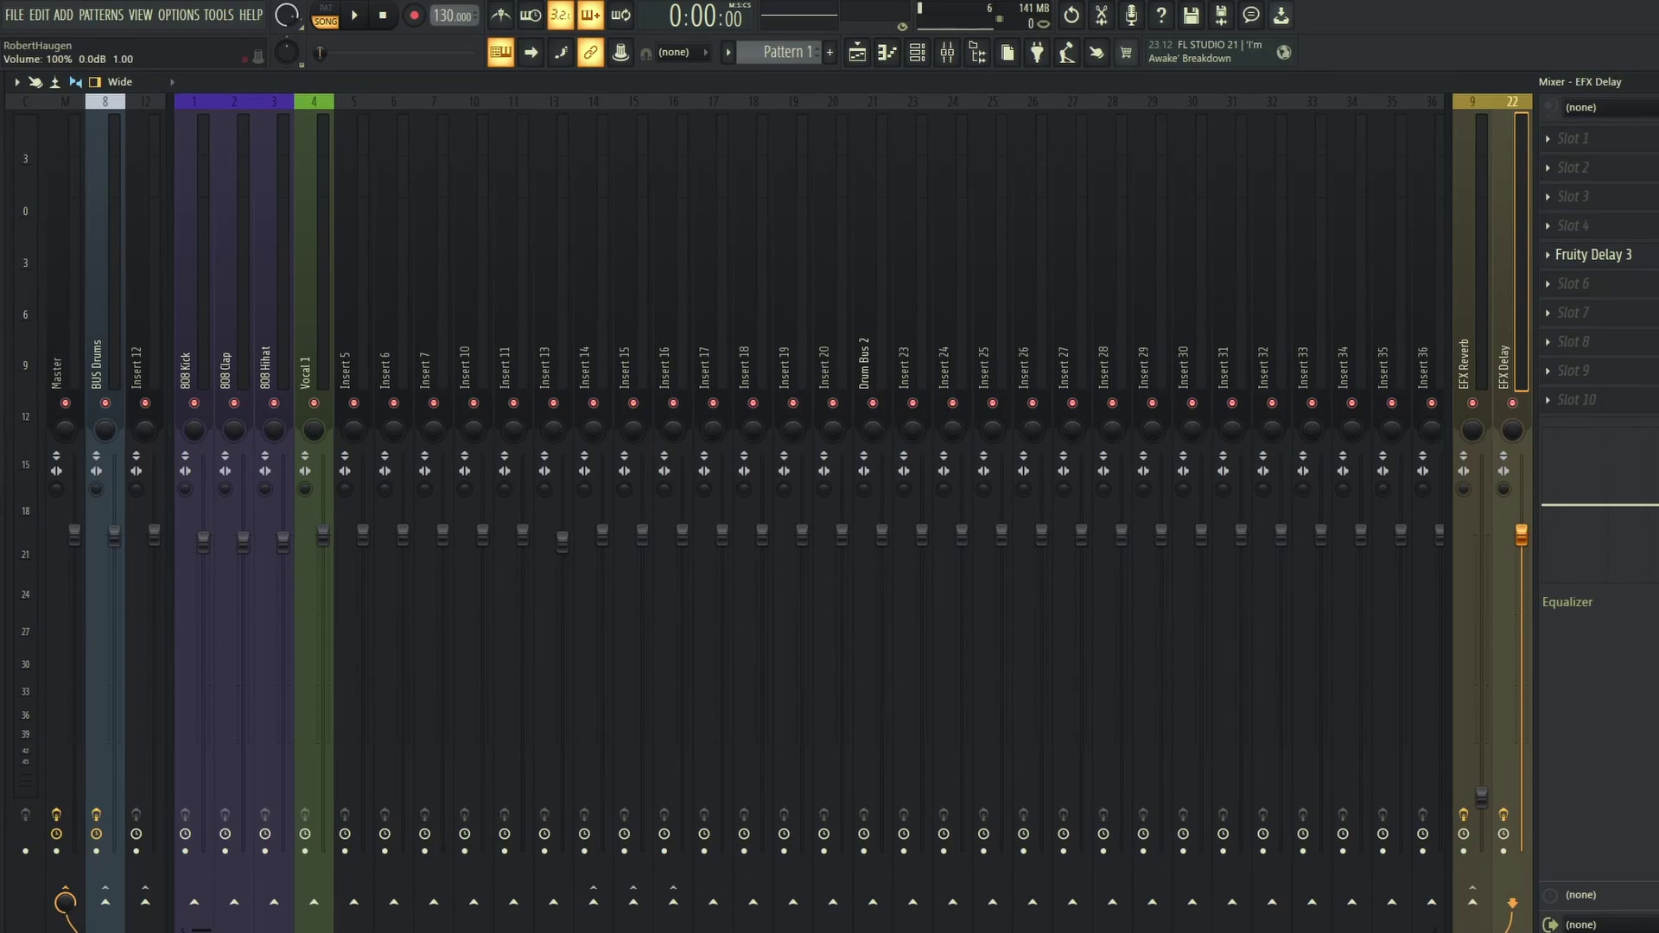
Send Vocal 1 to EFX Delay, with the EFX Delay volume at 6% and the EFX Reverb fader lowered close to zero.
{"action": "left_click_drag", "start_coordinate": [1522, 536], "coordinate": [1522, 717]}
{"action": "left_click_drag", "start_coordinate": [323, 535], "coordinate": [324, 533]}
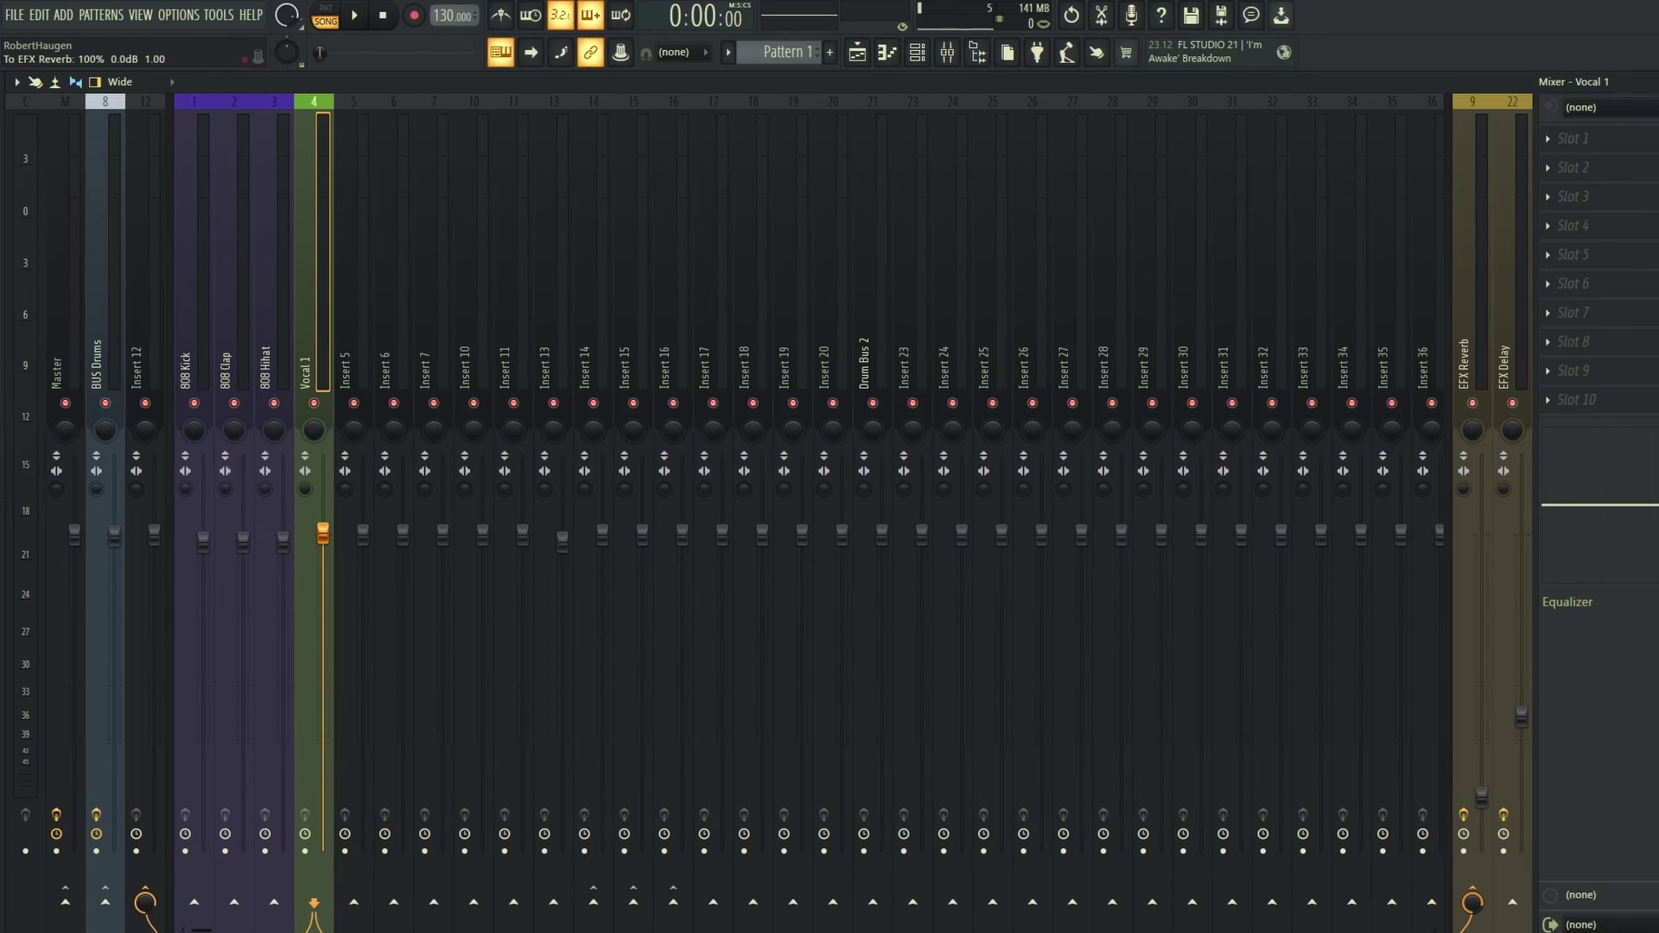
{"action": "left_click", "coordinate": [1513, 902]}
{"action": "left_click_drag", "start_coordinate": [1481, 796], "coordinate": [1481, 824]}
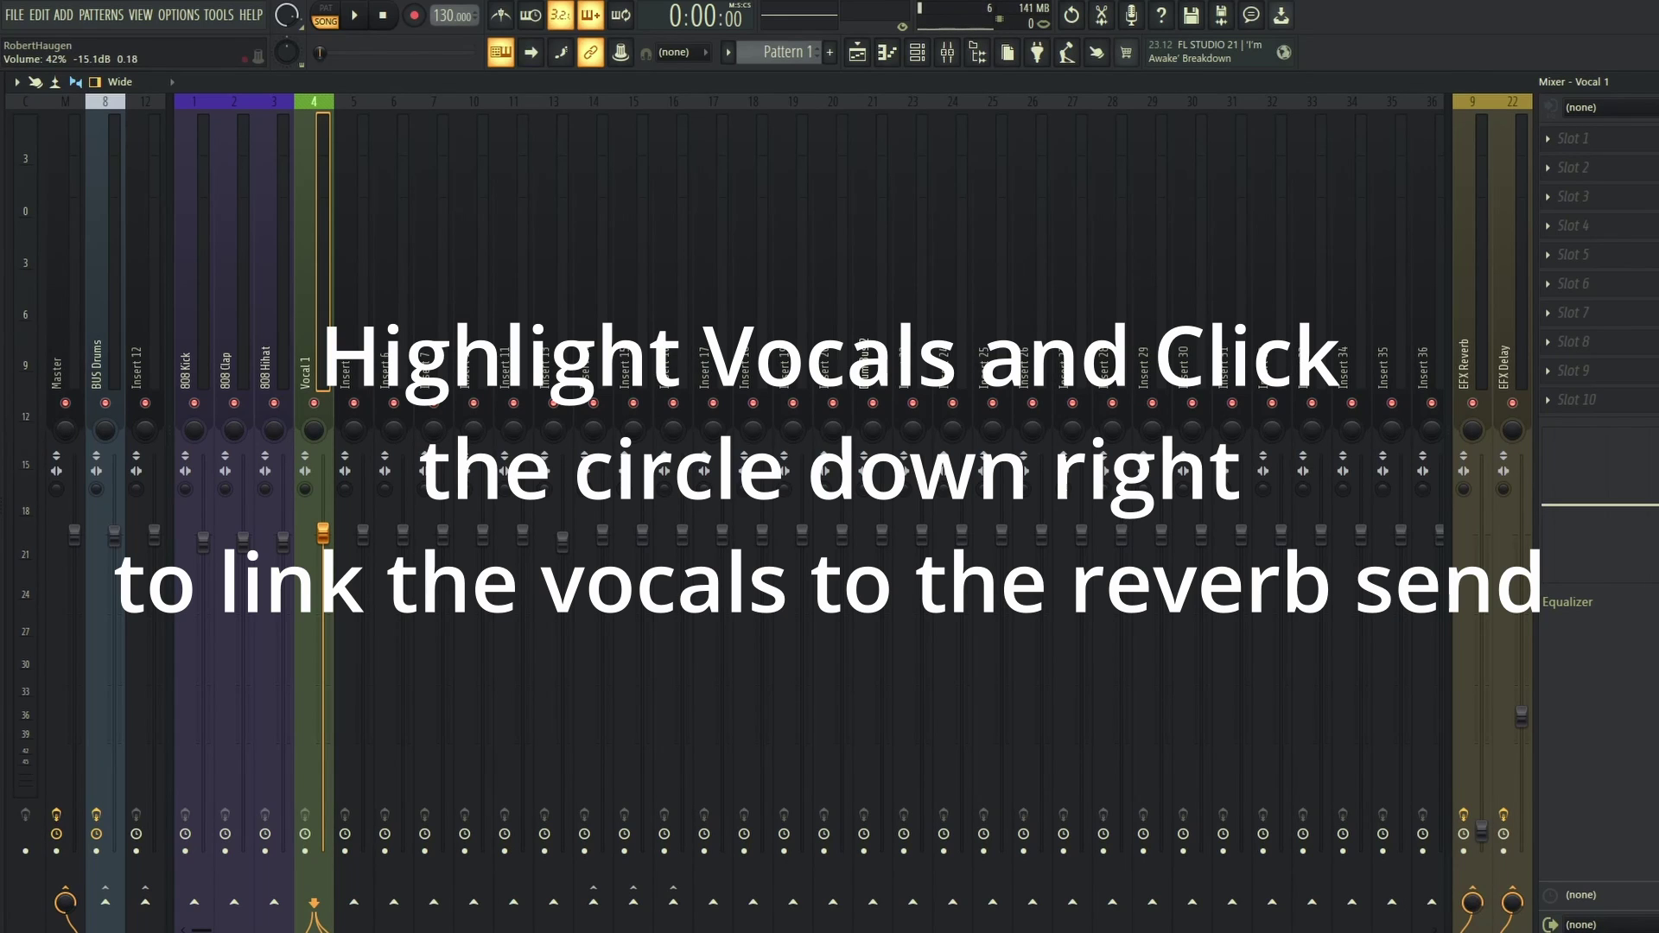
{"action": "left_click_drag", "start_coordinate": [1521, 715], "coordinate": [1522, 826]}
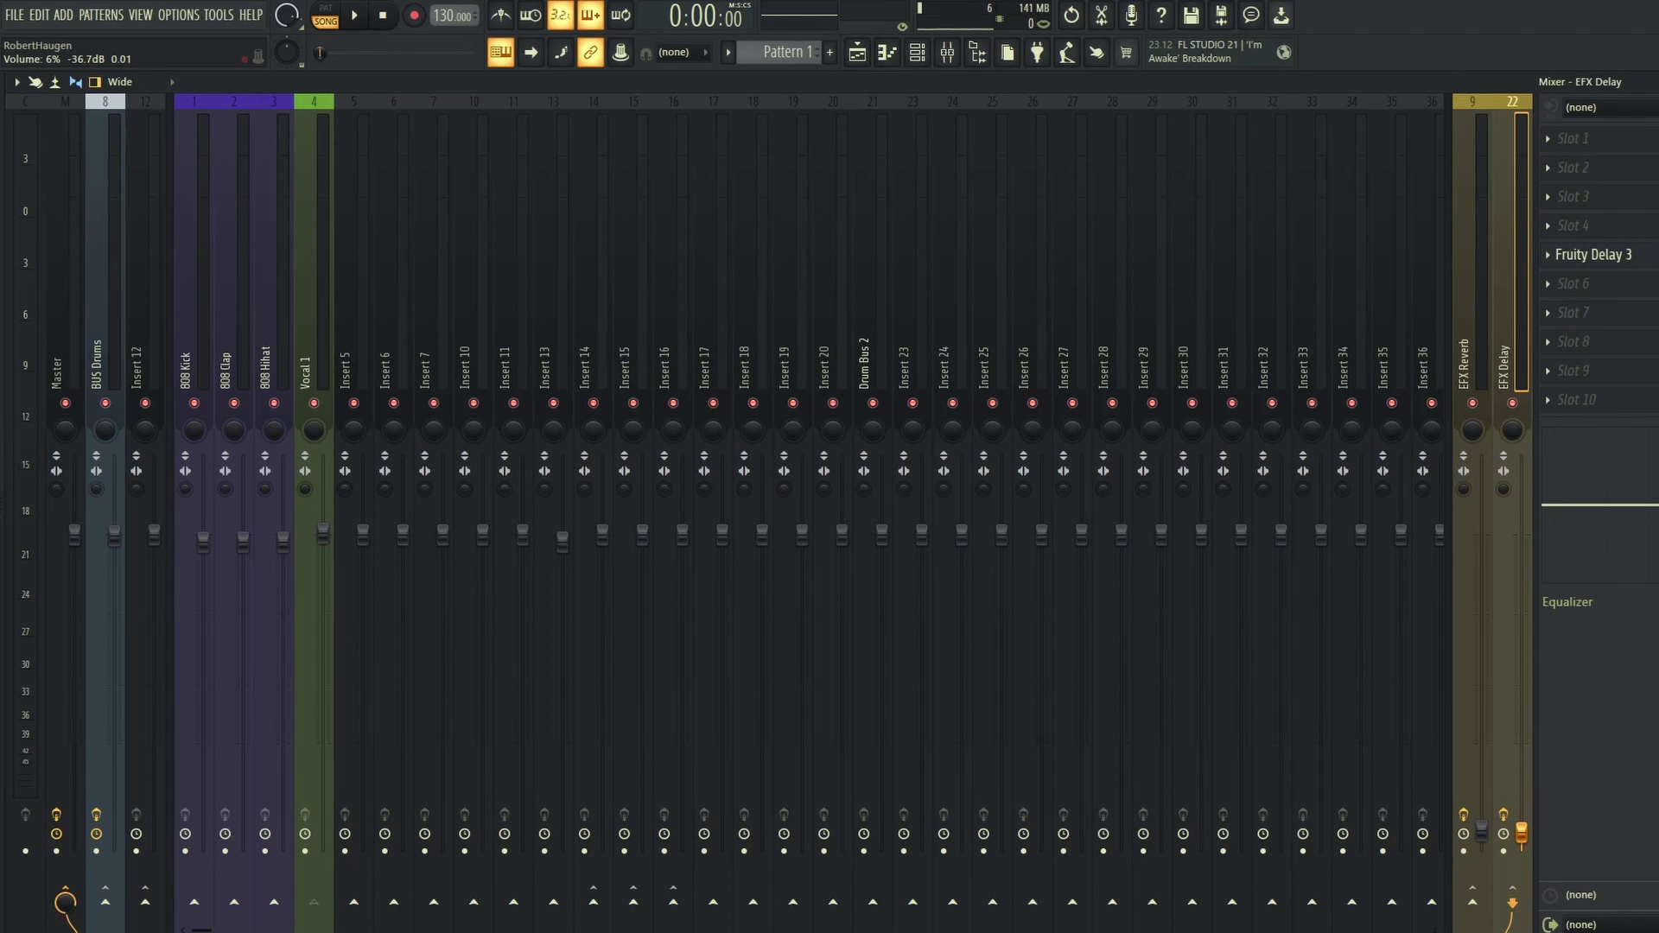
Mute EFX Reverb and raise the EFX Delay volume fader to roughly three quarters during playback to hear the delay on the vocal.
{"action": "key", "text": "space"}
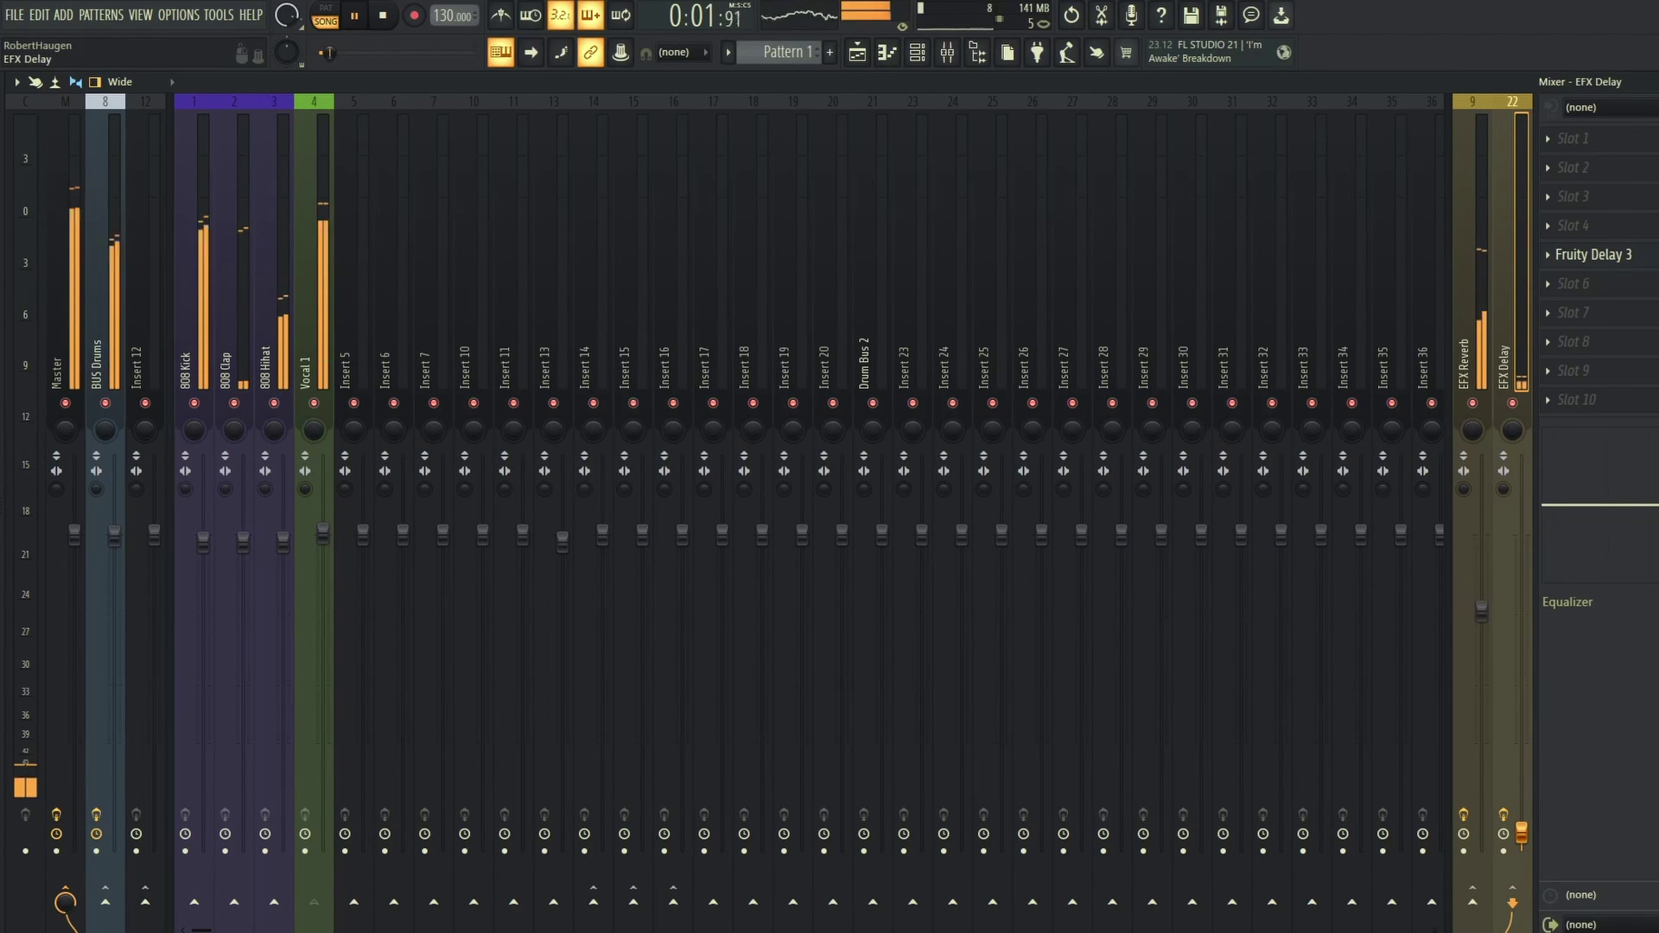
{"action": "key", "text": "space"}
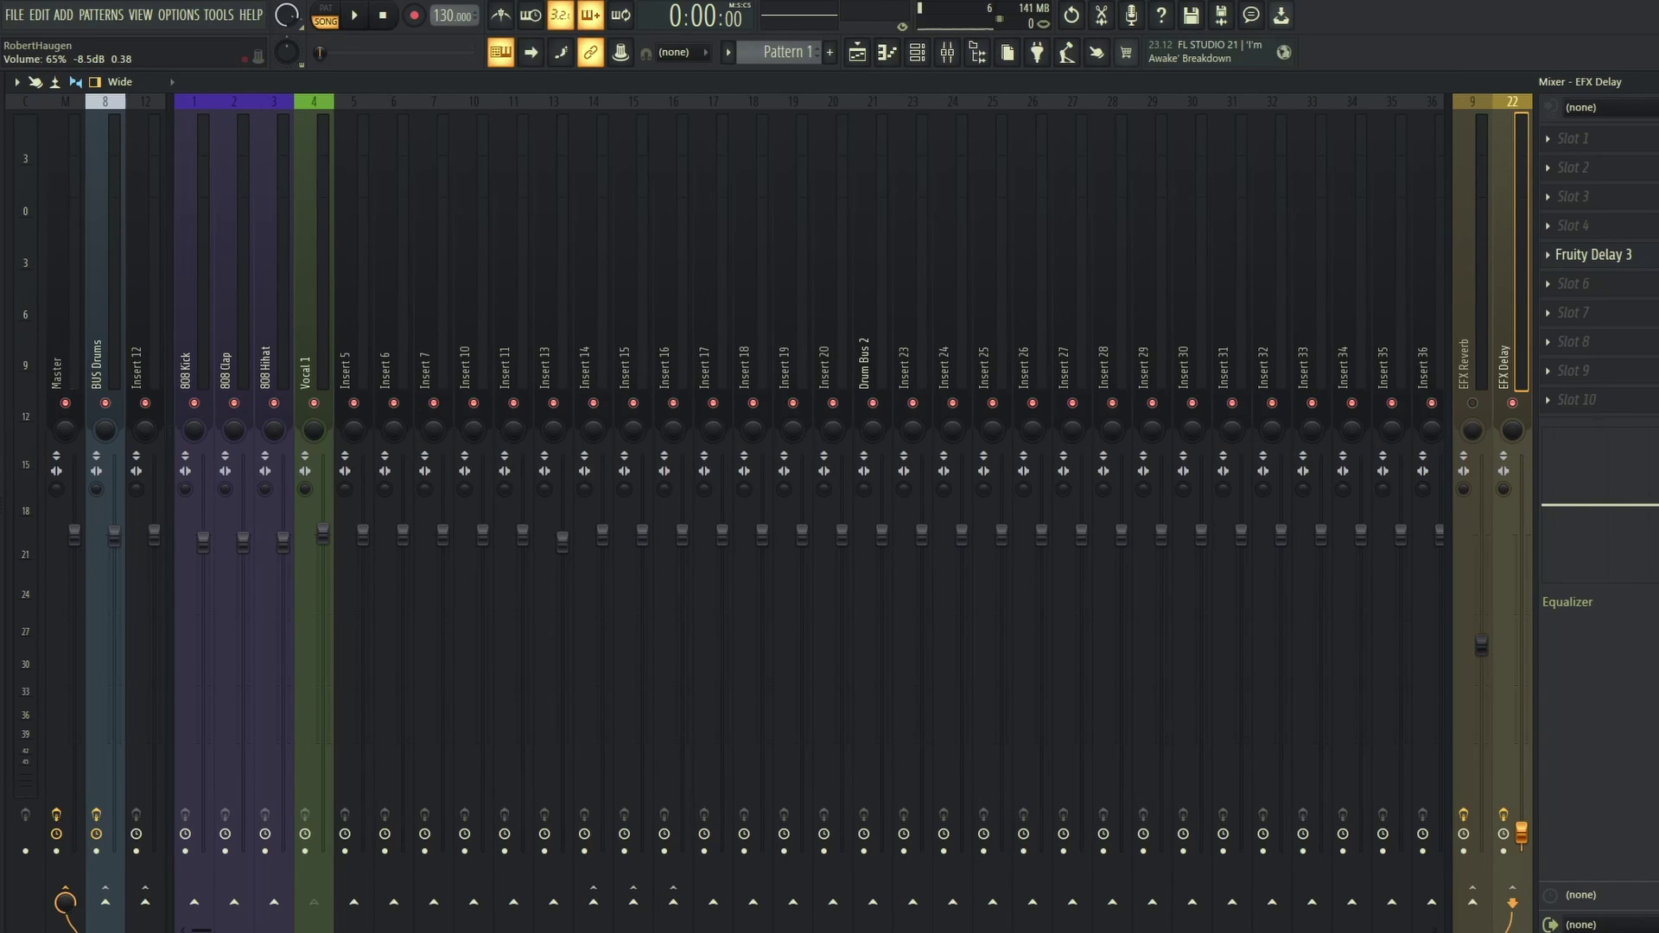
{"action": "left_click", "coordinate": [858, 52]}
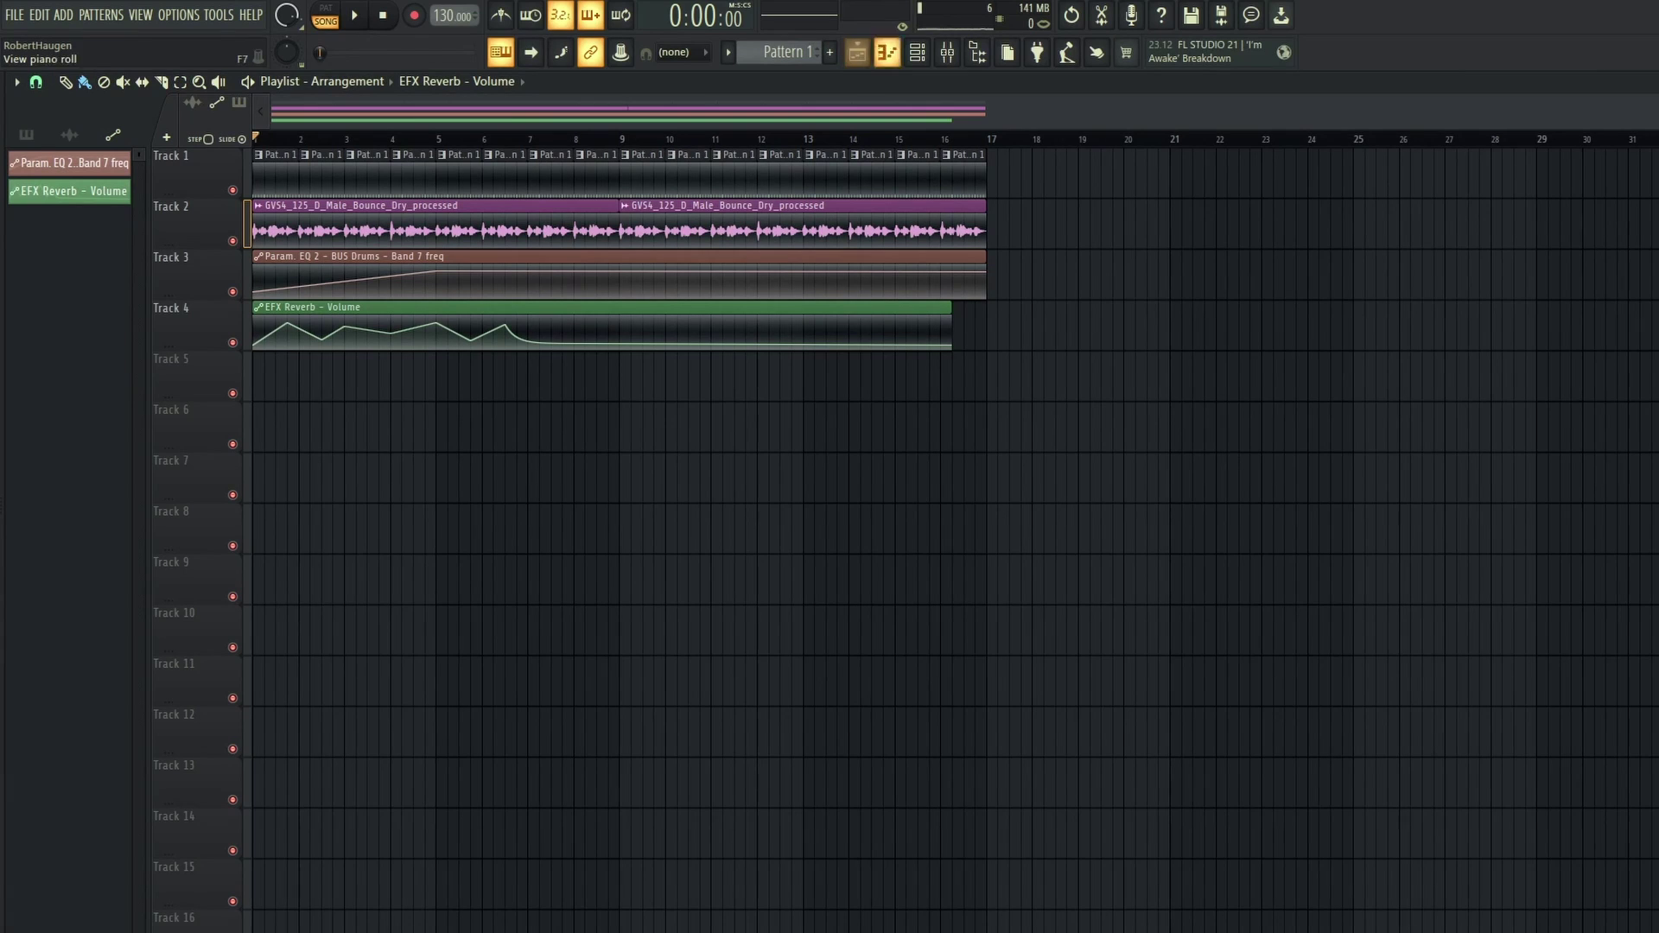
{"action": "left_click", "coordinate": [948, 52]}
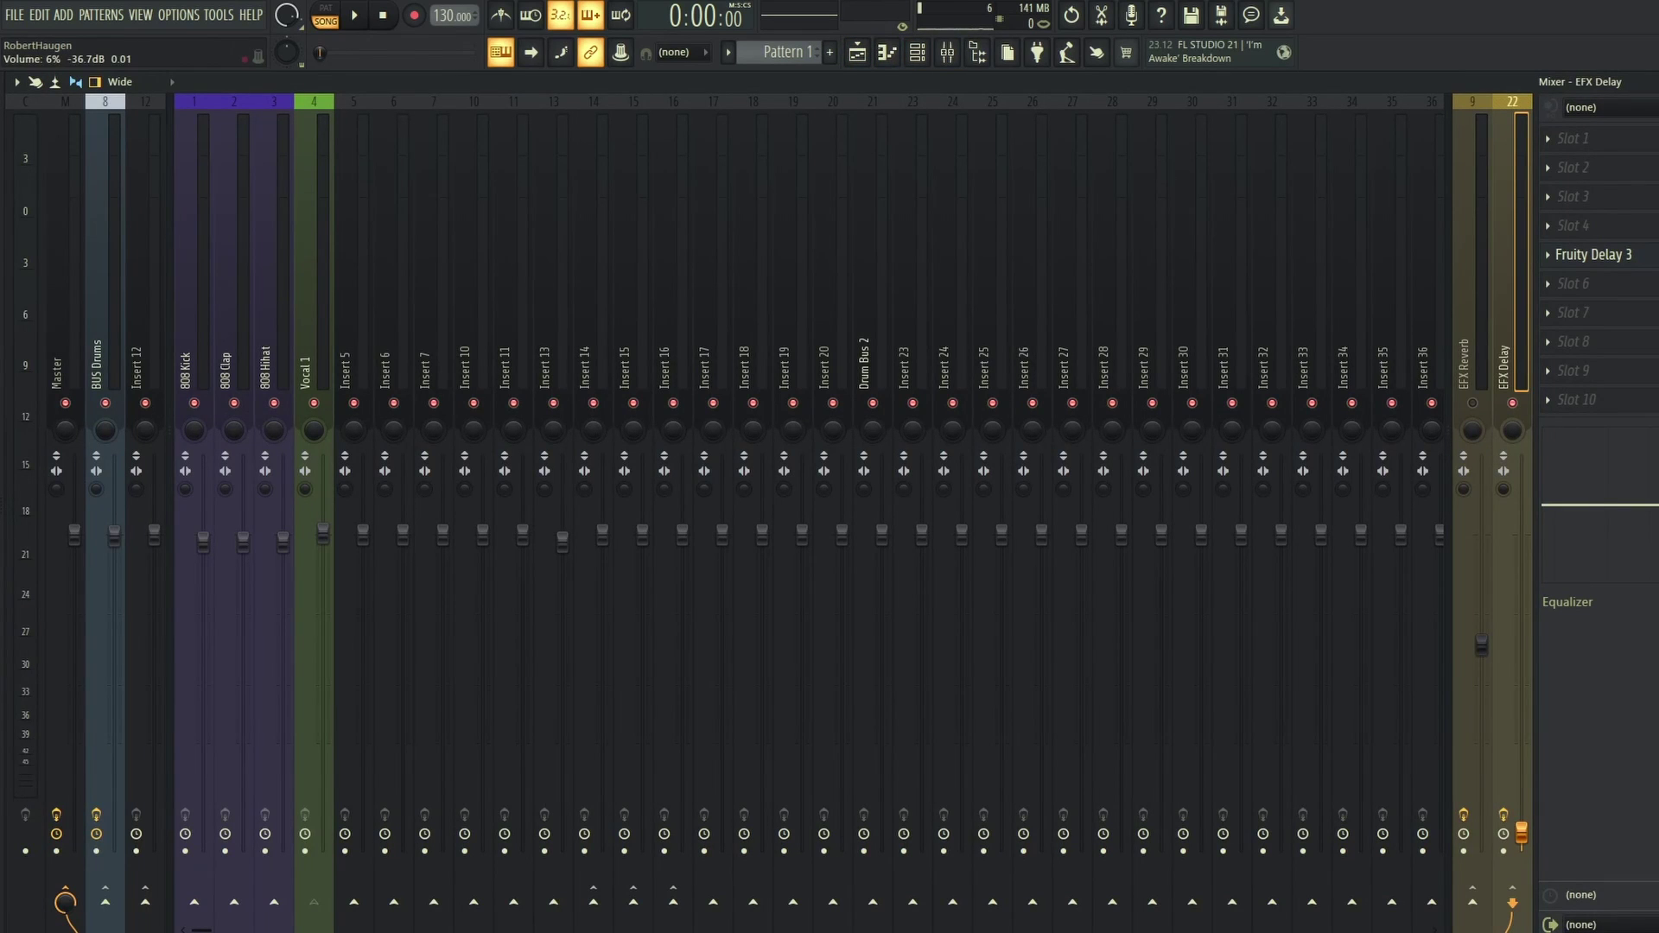
{"action": "key", "text": "space"}
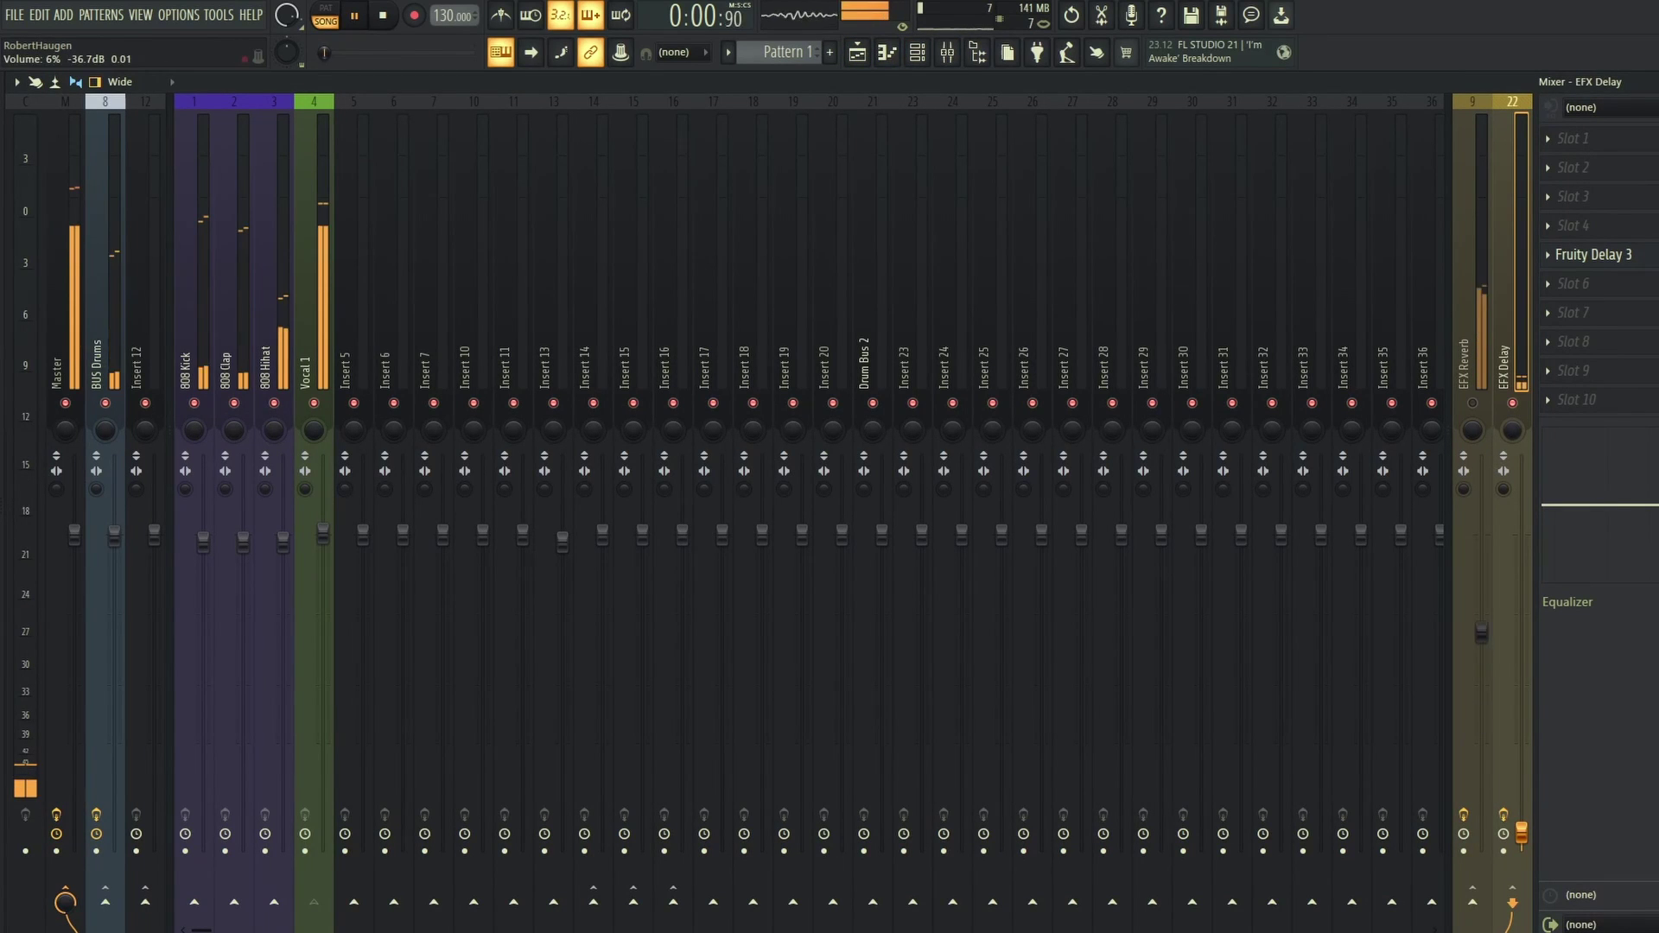
{"action": "left_click_drag", "start_coordinate": [1521, 832], "coordinate": [1521, 620]}
{"action": "key", "text": "space"}
Create an automation clip for the EFX Delay volume fader and lower its starting point to the minimum in the playlist.
{"action": "right_click", "coordinate": [1521, 620]}
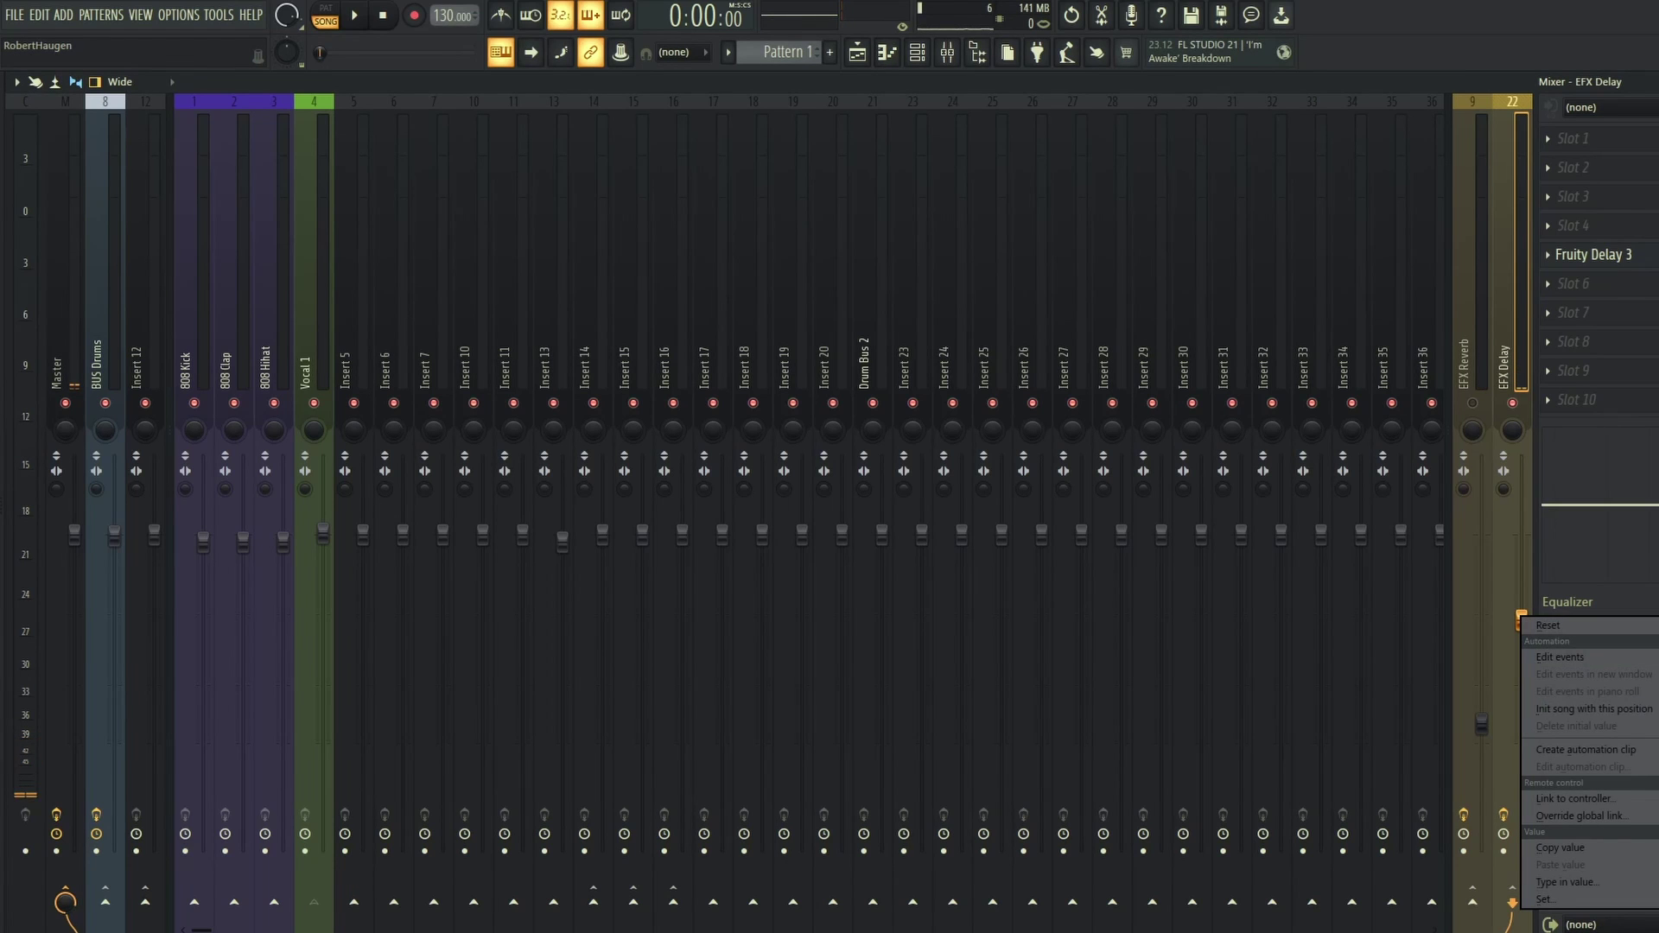
{"action": "left_click", "coordinate": [1587, 749]}
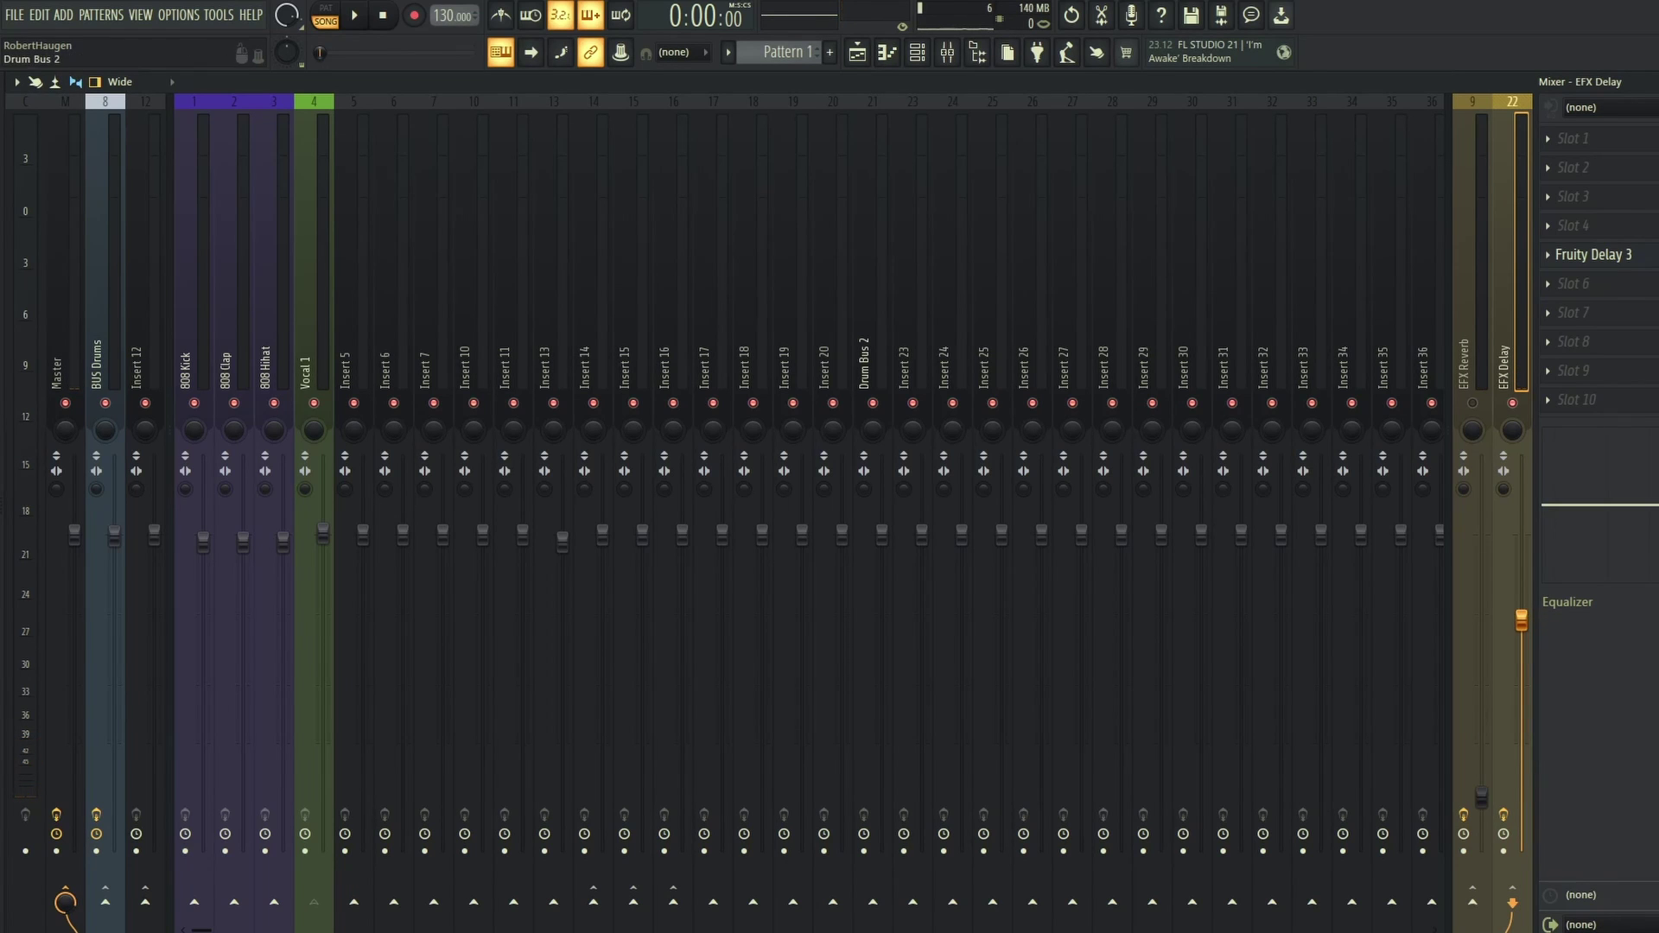
{"action": "left_click", "coordinate": [856, 52]}
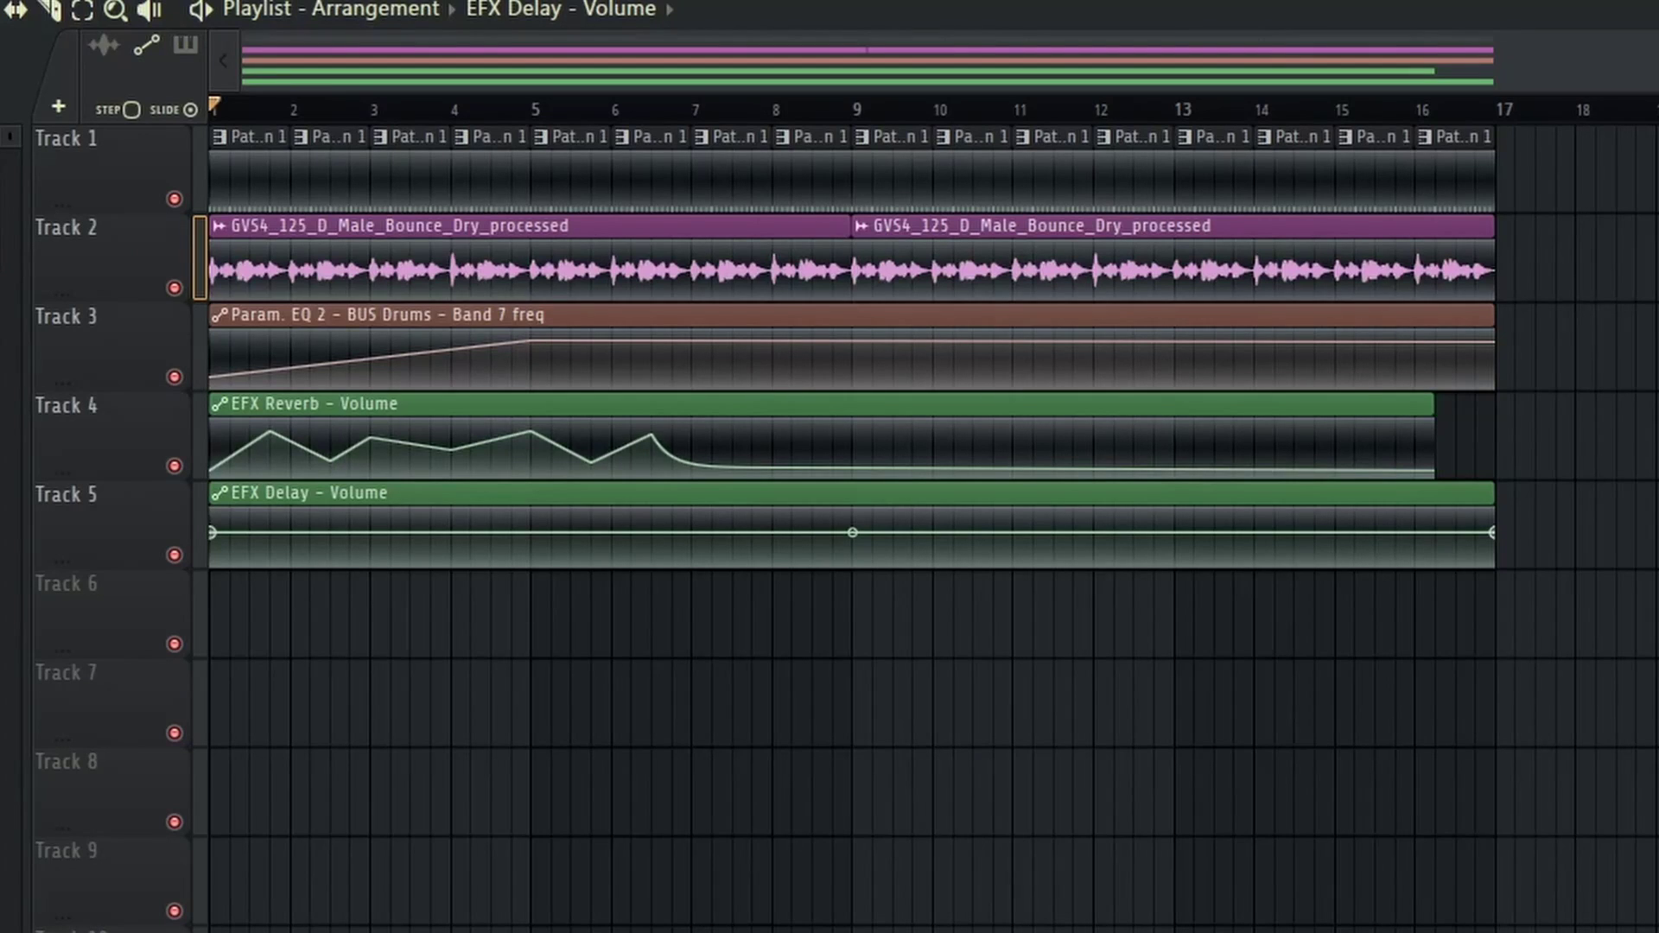
{"action": "left_click_drag", "start_coordinate": [211, 532], "coordinate": [211, 567]}
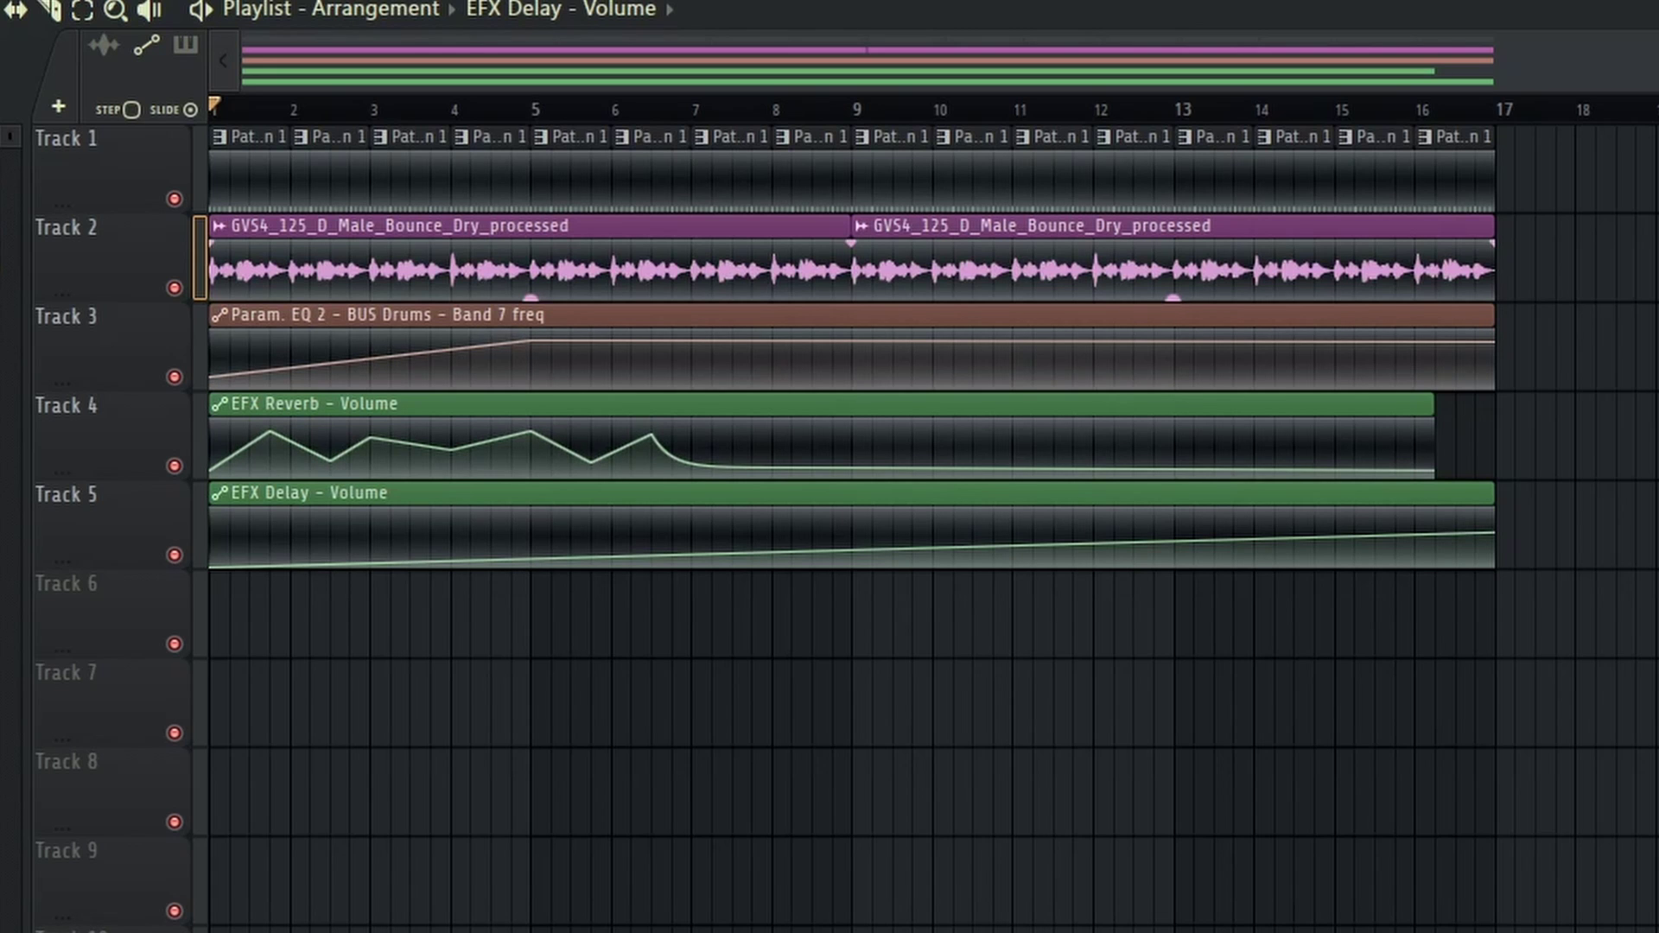
Shape the EFX Delay volume automation to stay at minimum until bar 5, jump up there and drop back to minimum at bar 6.
{"action": "scroll", "coordinate": [450, 536], "scroll_direction": "up", "scroll_amount": 4}
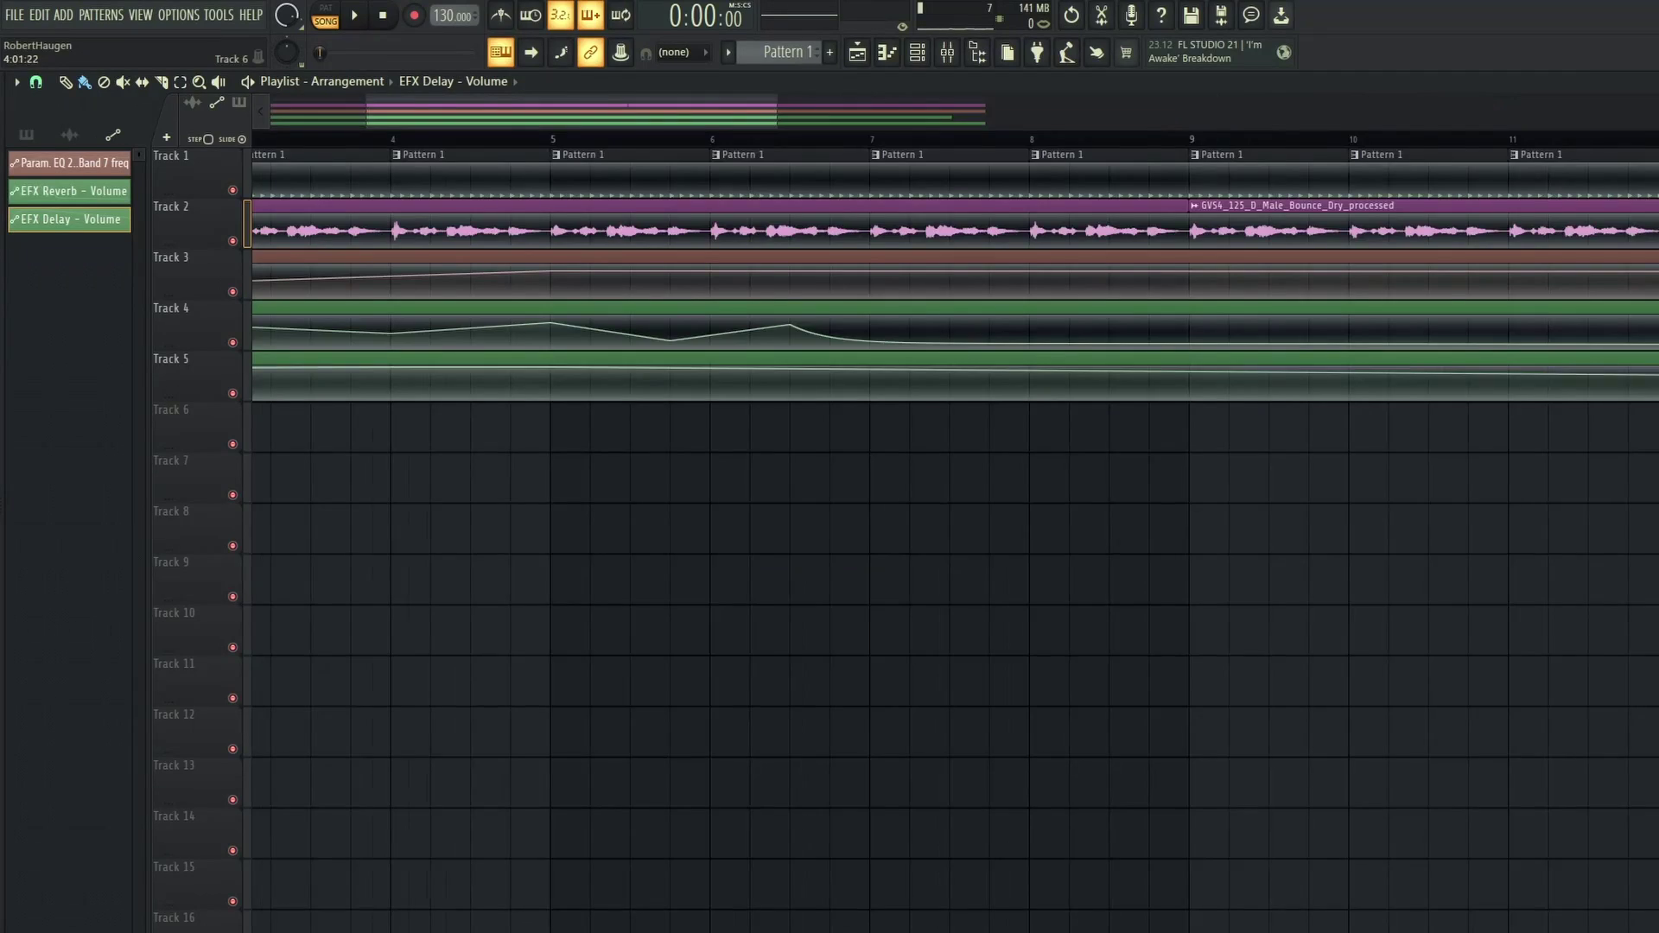
{"action": "scroll", "coordinate": [1040, 536], "scroll_direction": "down", "scroll_amount": 3}
{"action": "scroll", "coordinate": [1039, 536], "scroll_direction": "up", "scroll_amount": 2}
{"action": "right_click", "coordinate": [659, 566]}
{"action": "left_click_drag", "start_coordinate": [658, 566], "coordinate": [776, 566]}
{"action": "left_click_drag", "start_coordinate": [896, 508], "coordinate": [776, 508]}
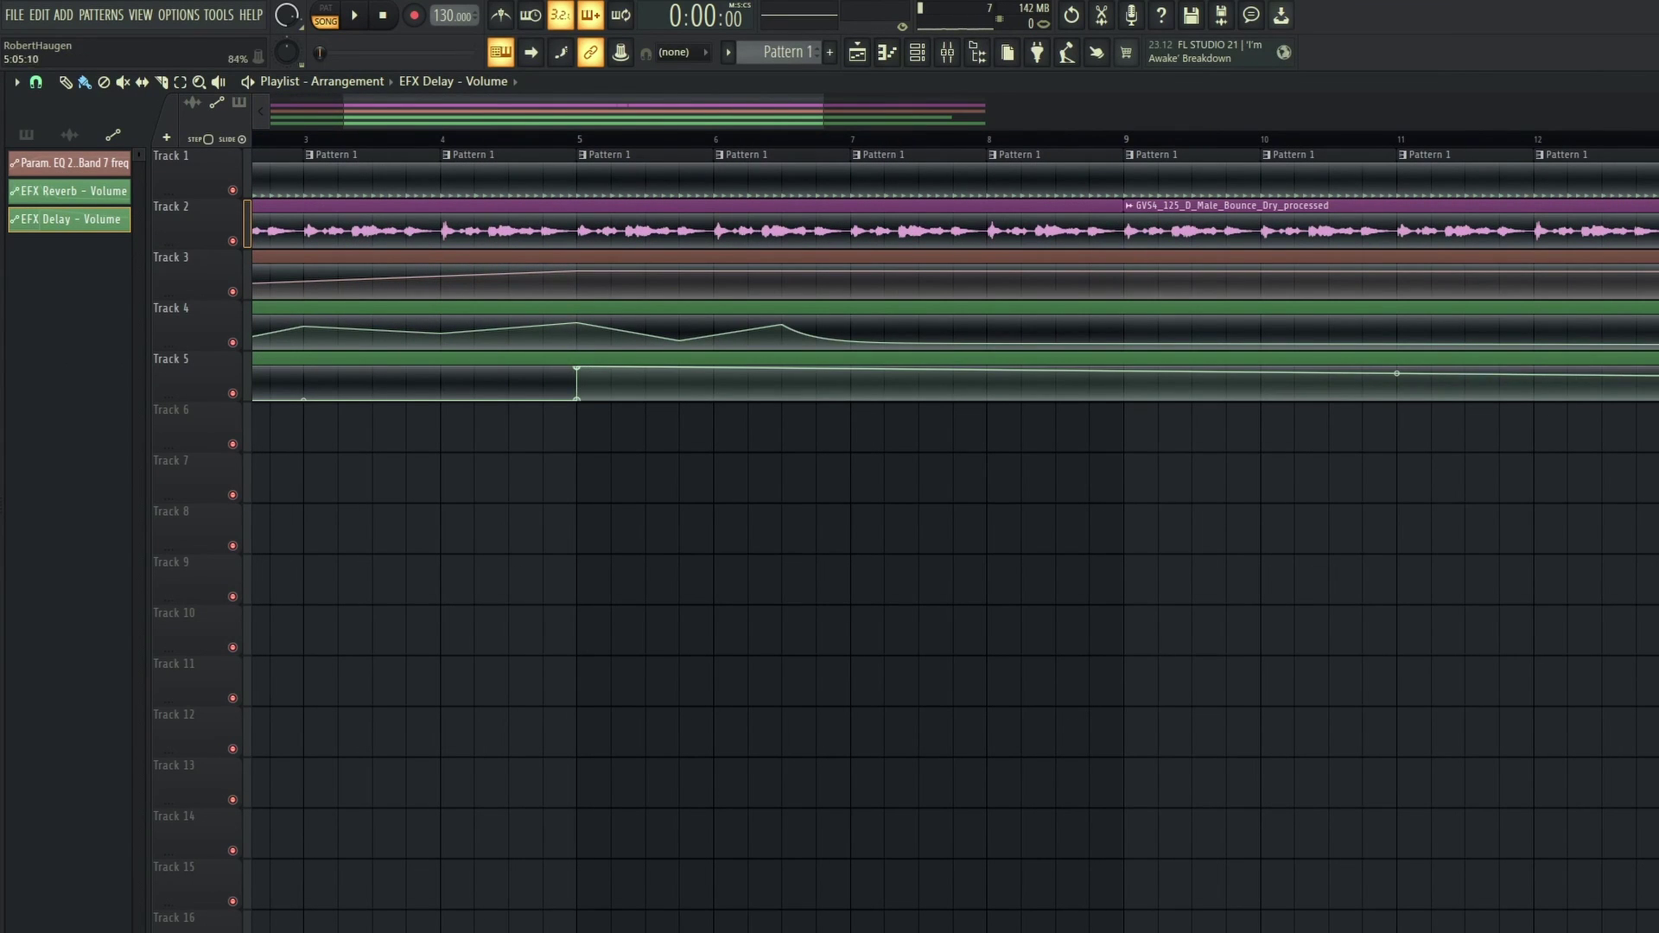
{"action": "right_click", "coordinate": [748, 375]}
{"action": "right_click", "coordinate": [782, 374]}
{"action": "left_click_drag", "start_coordinate": [749, 374], "coordinate": [713, 399]}
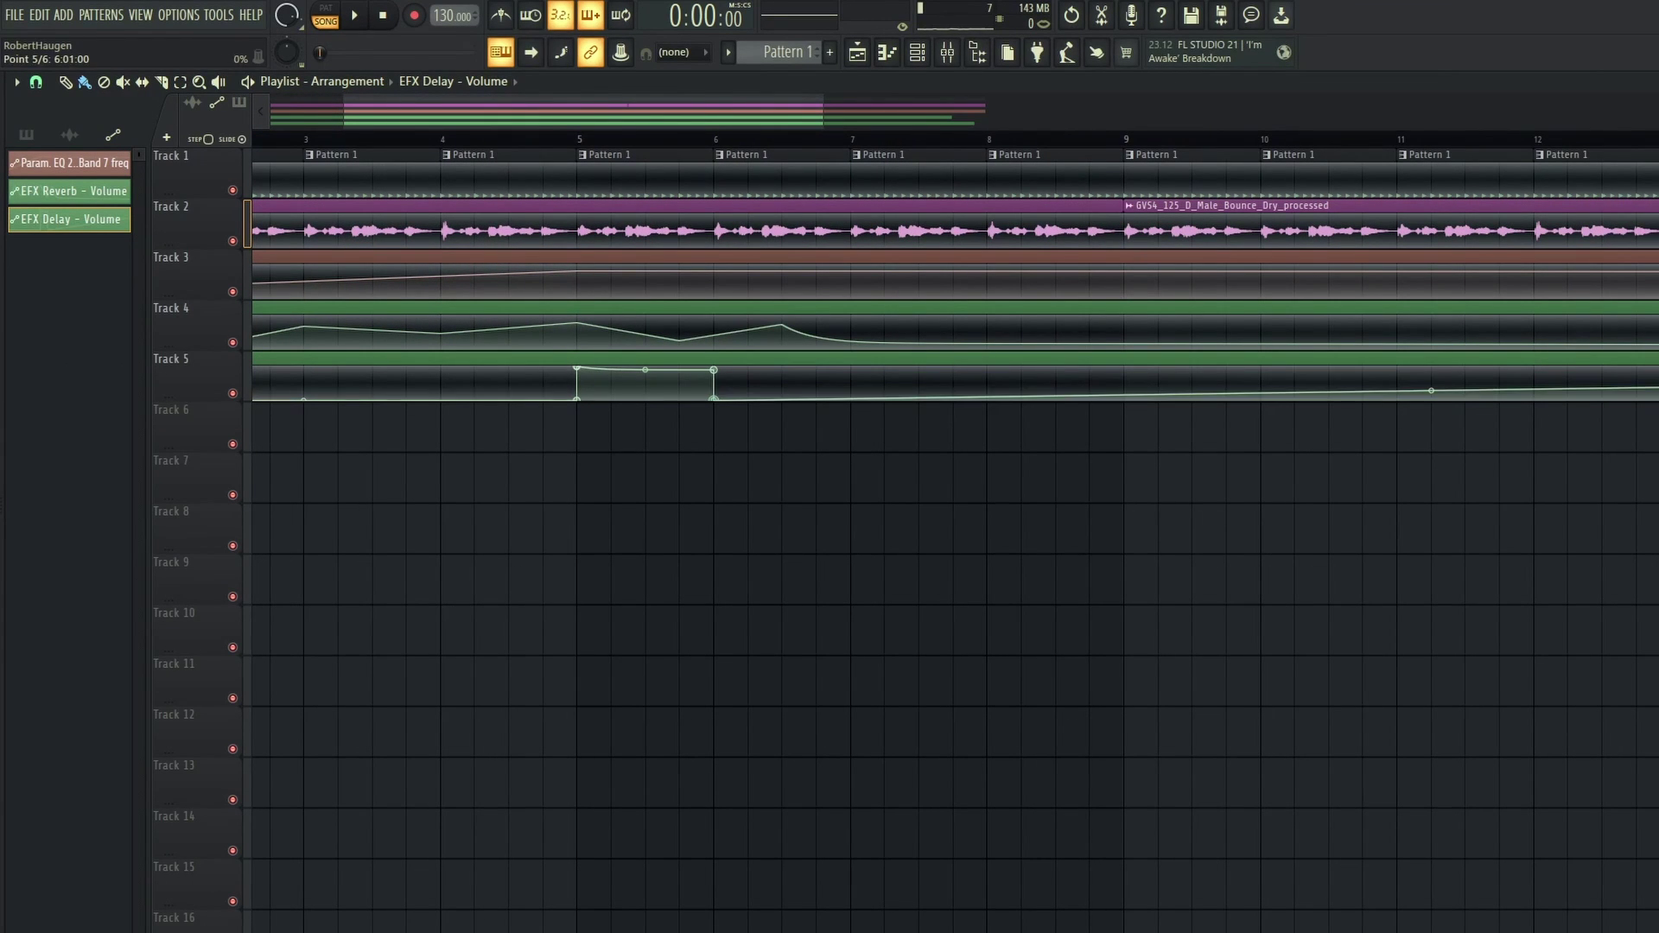
Lower the upper EFX Delay automation point at bar 6, with a curved decay from bar 5, and play it back.
{"action": "key", "text": "space"}
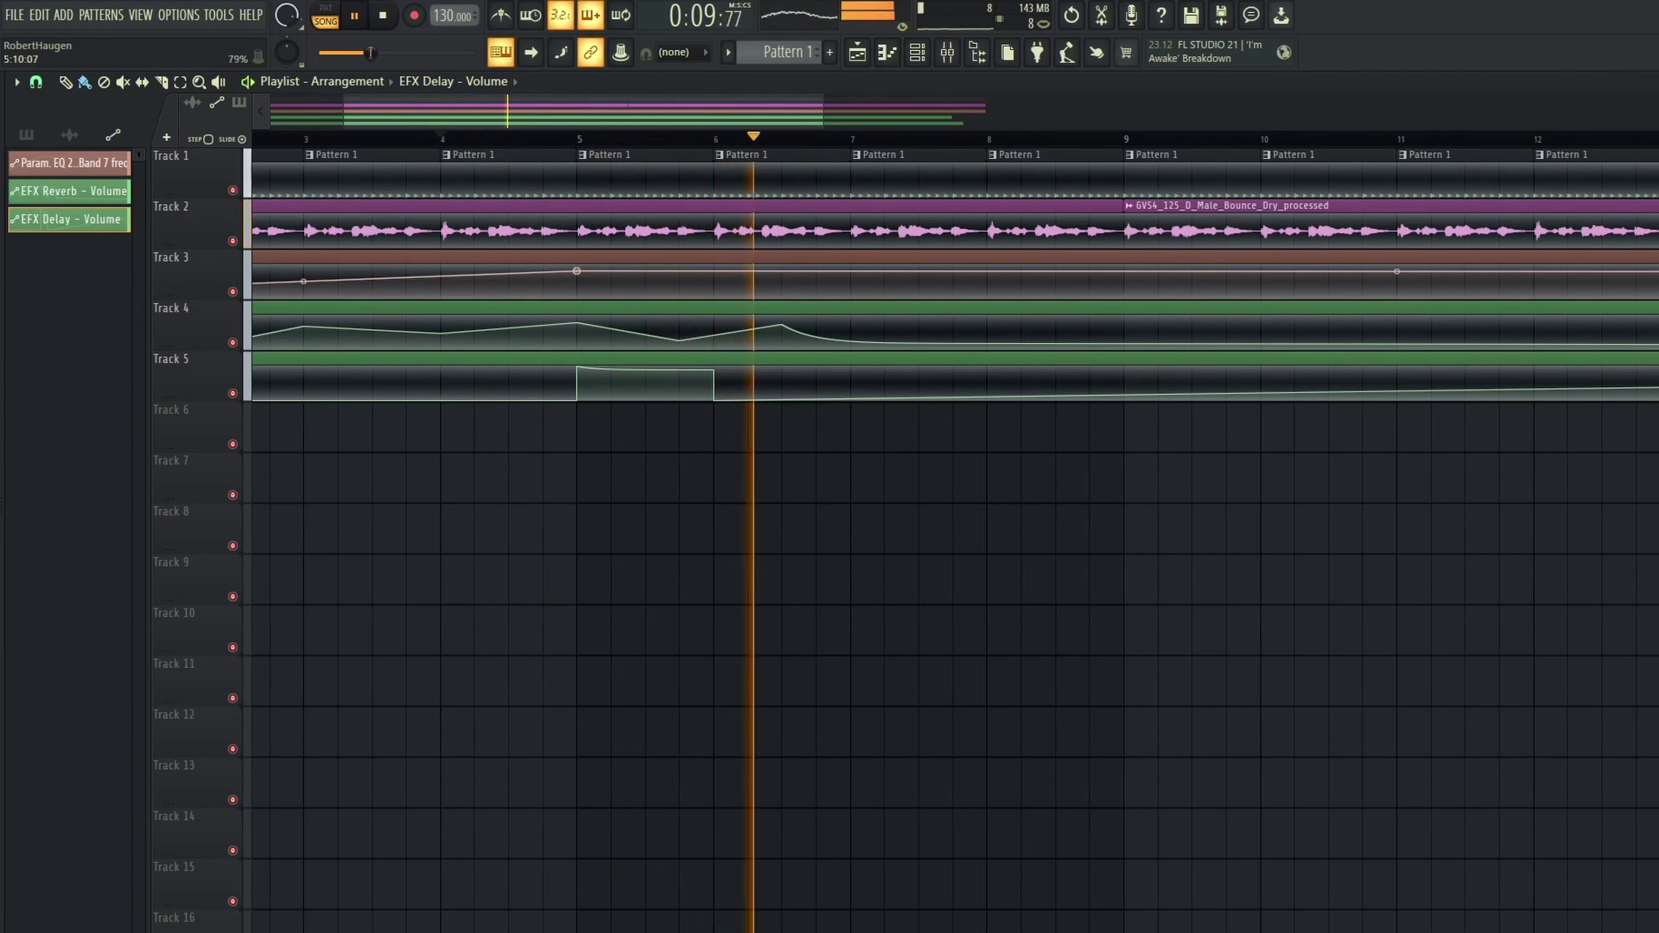
{"action": "key", "text": "space"}
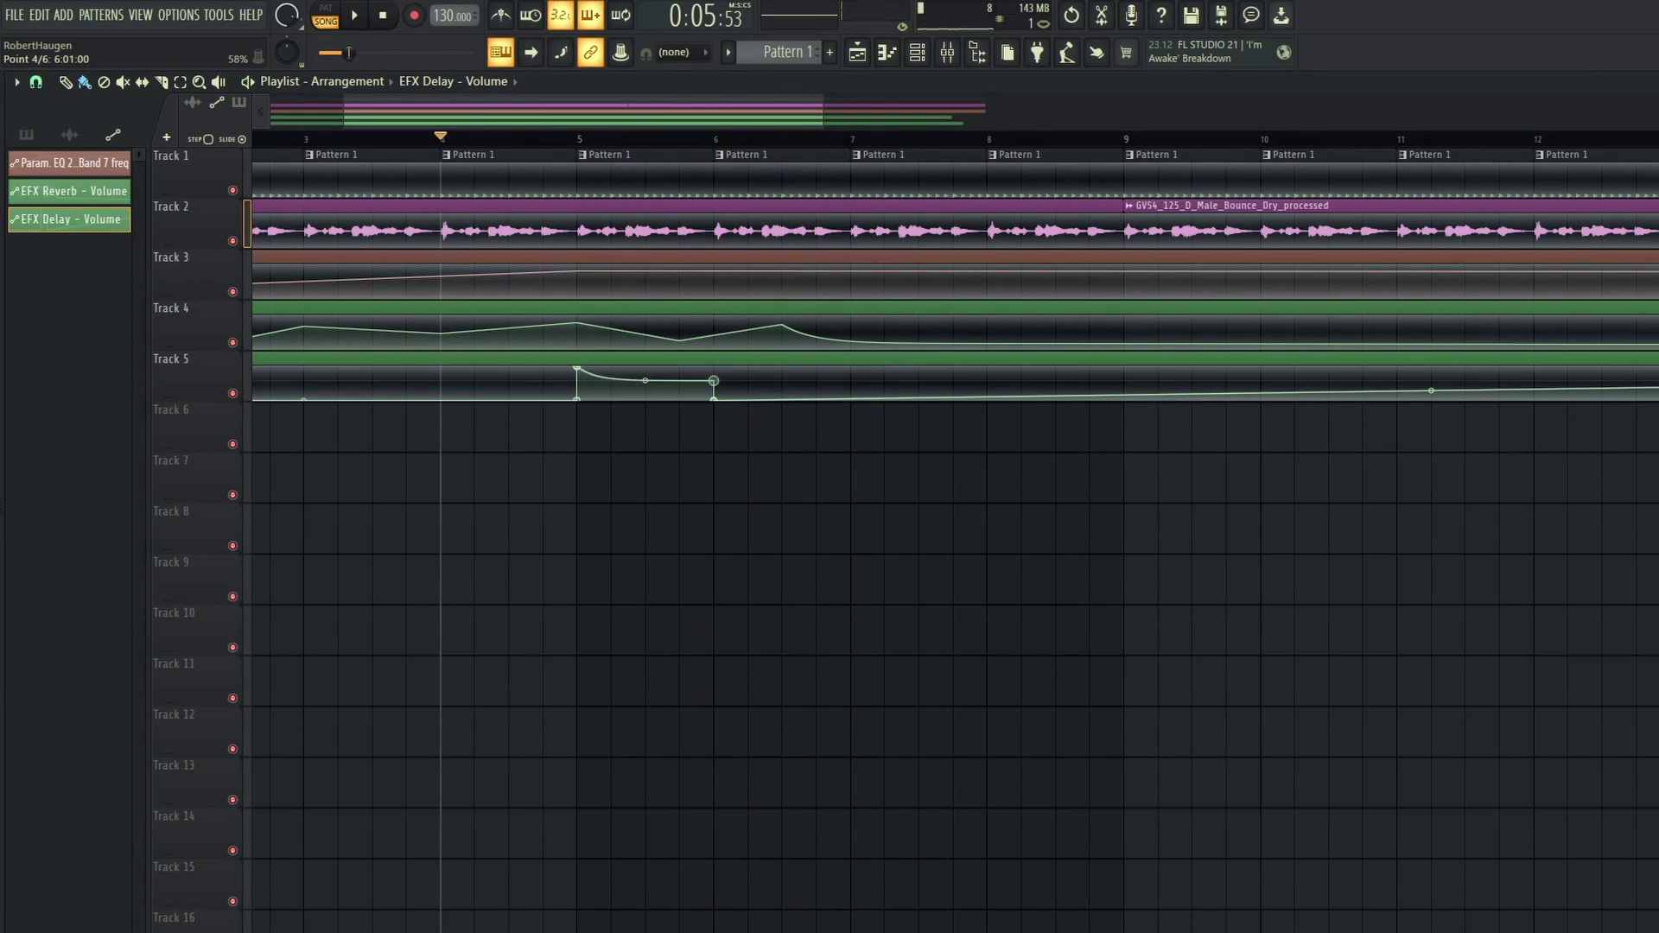
{"action": "left_click_drag", "start_coordinate": [714, 381], "coordinate": [714, 389]}
{"action": "key", "text": "space"}
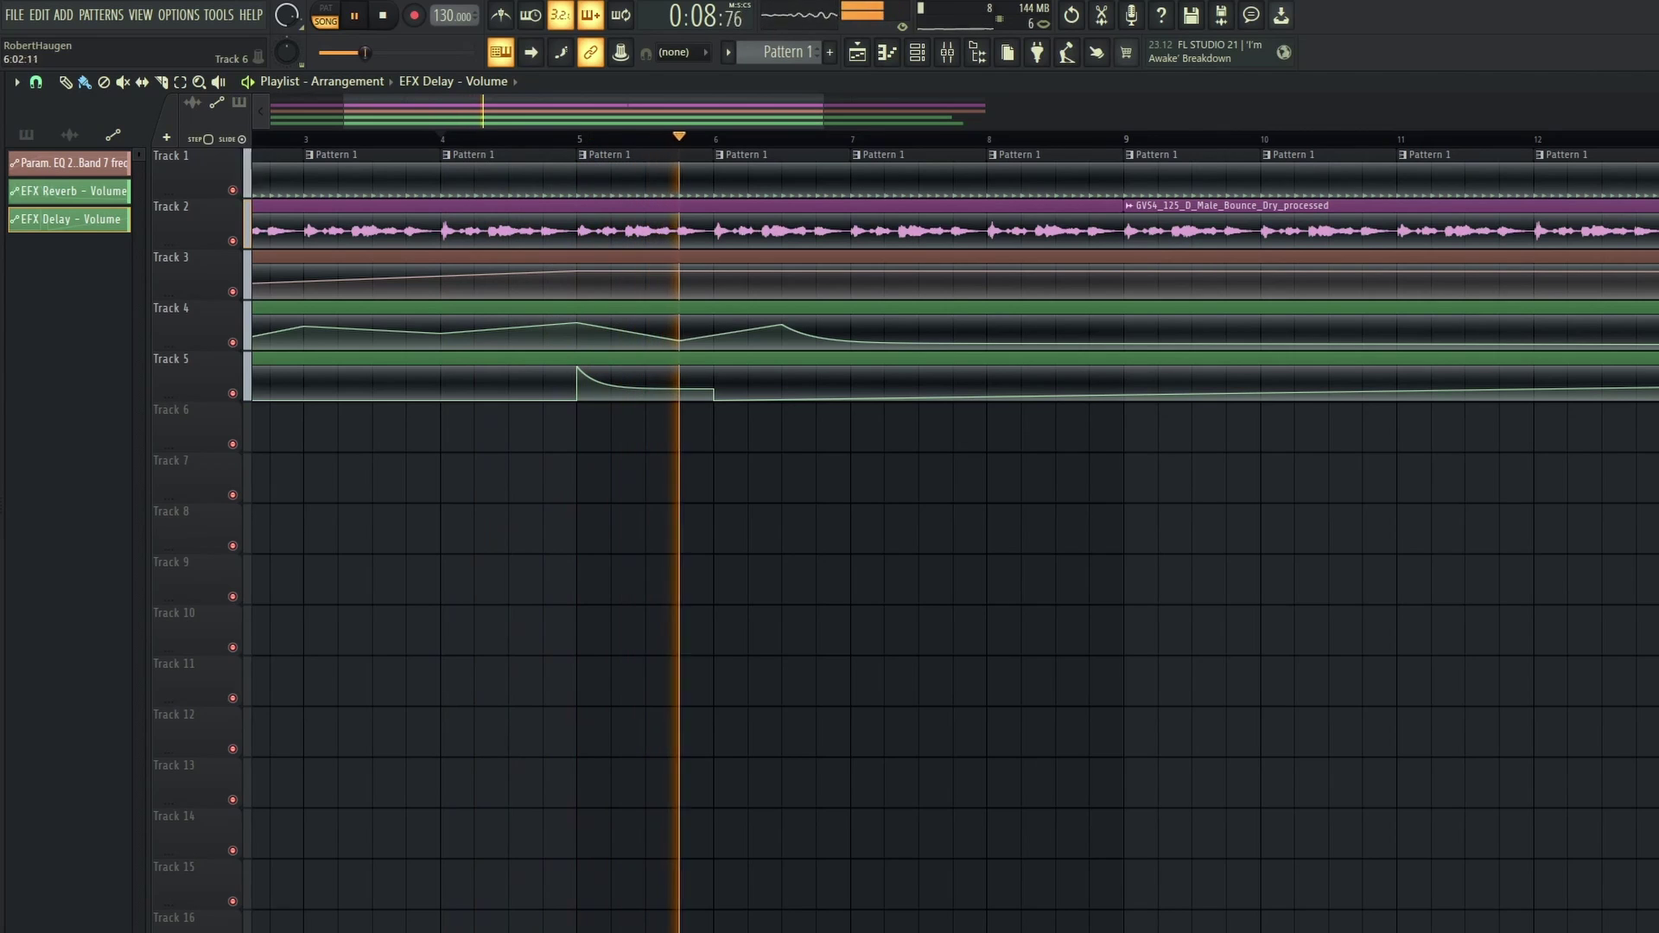
{"action": "key", "text": "space"}
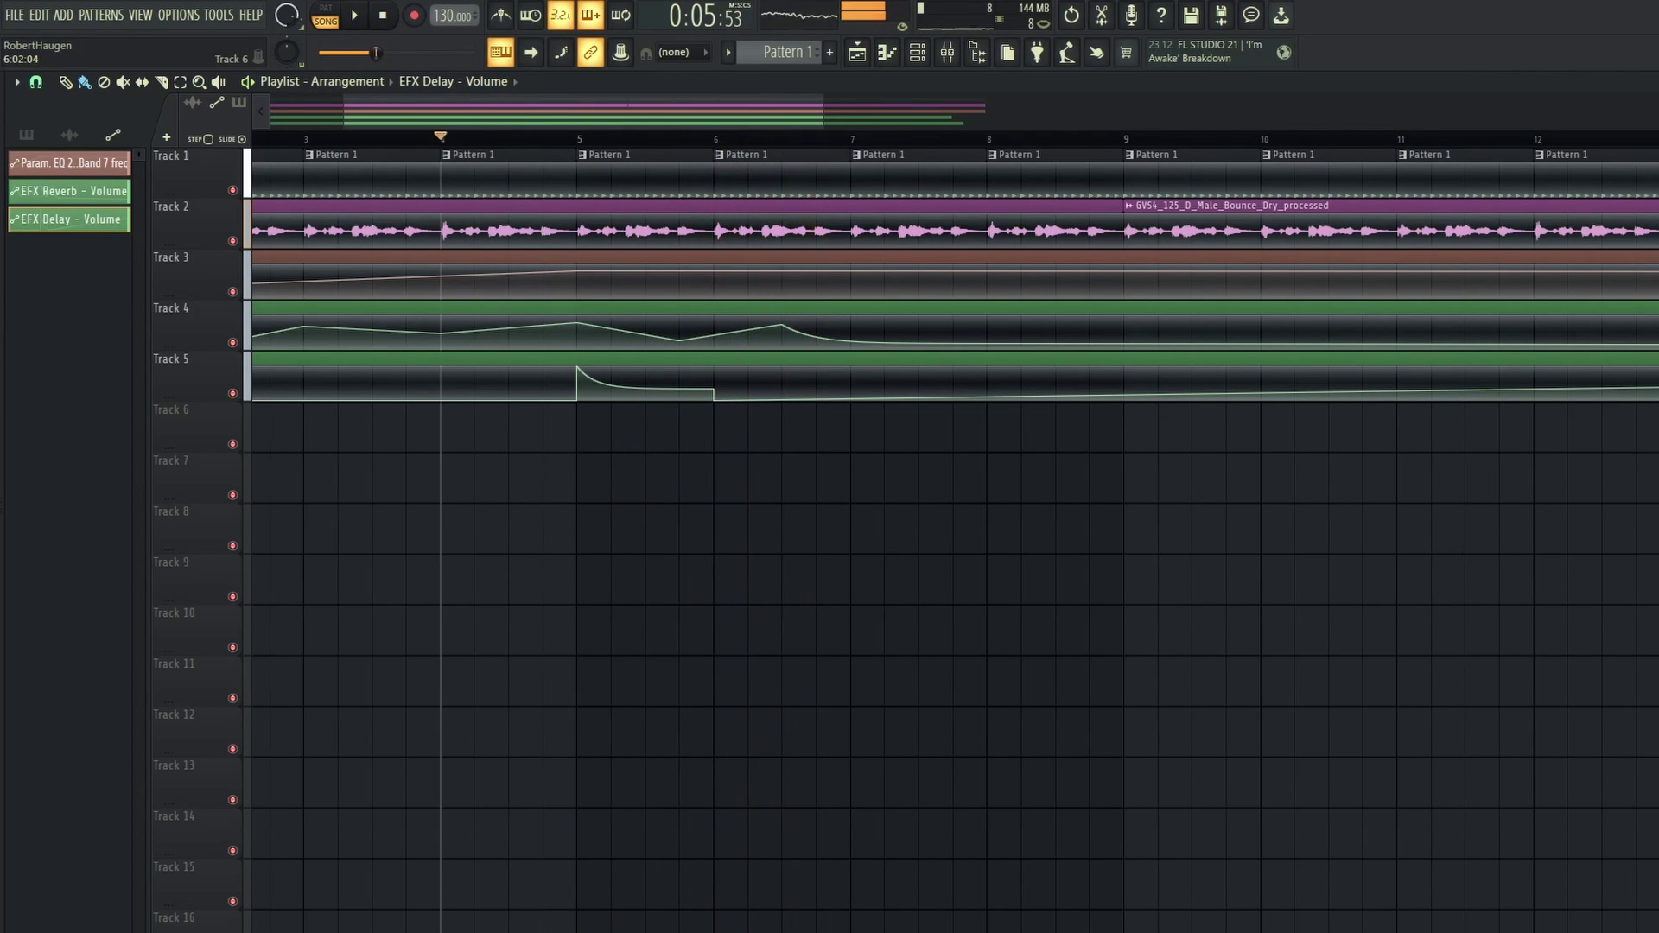
Extend the EFX Delay decay past bar 6 down to the minimum, flatten the rest of the clip and play it back.
{"action": "scroll", "coordinate": [864, 389], "scroll_direction": "down", "scroll_amount": 3}
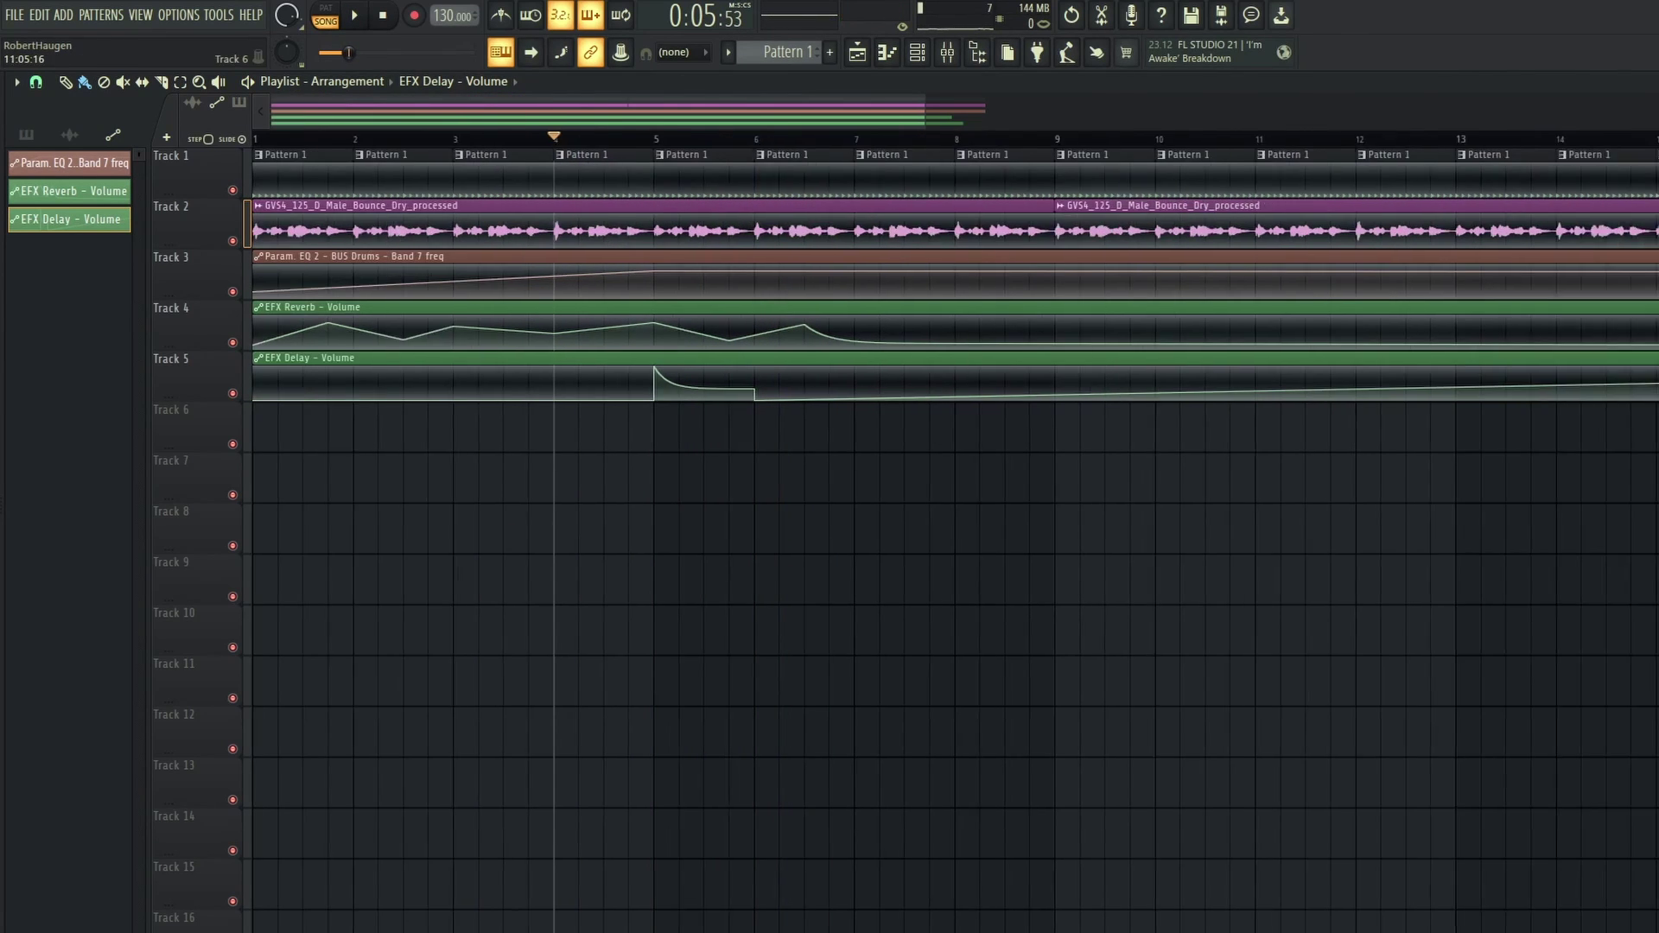
{"action": "left_click_drag", "start_coordinate": [1517, 381], "coordinate": [1517, 400]}
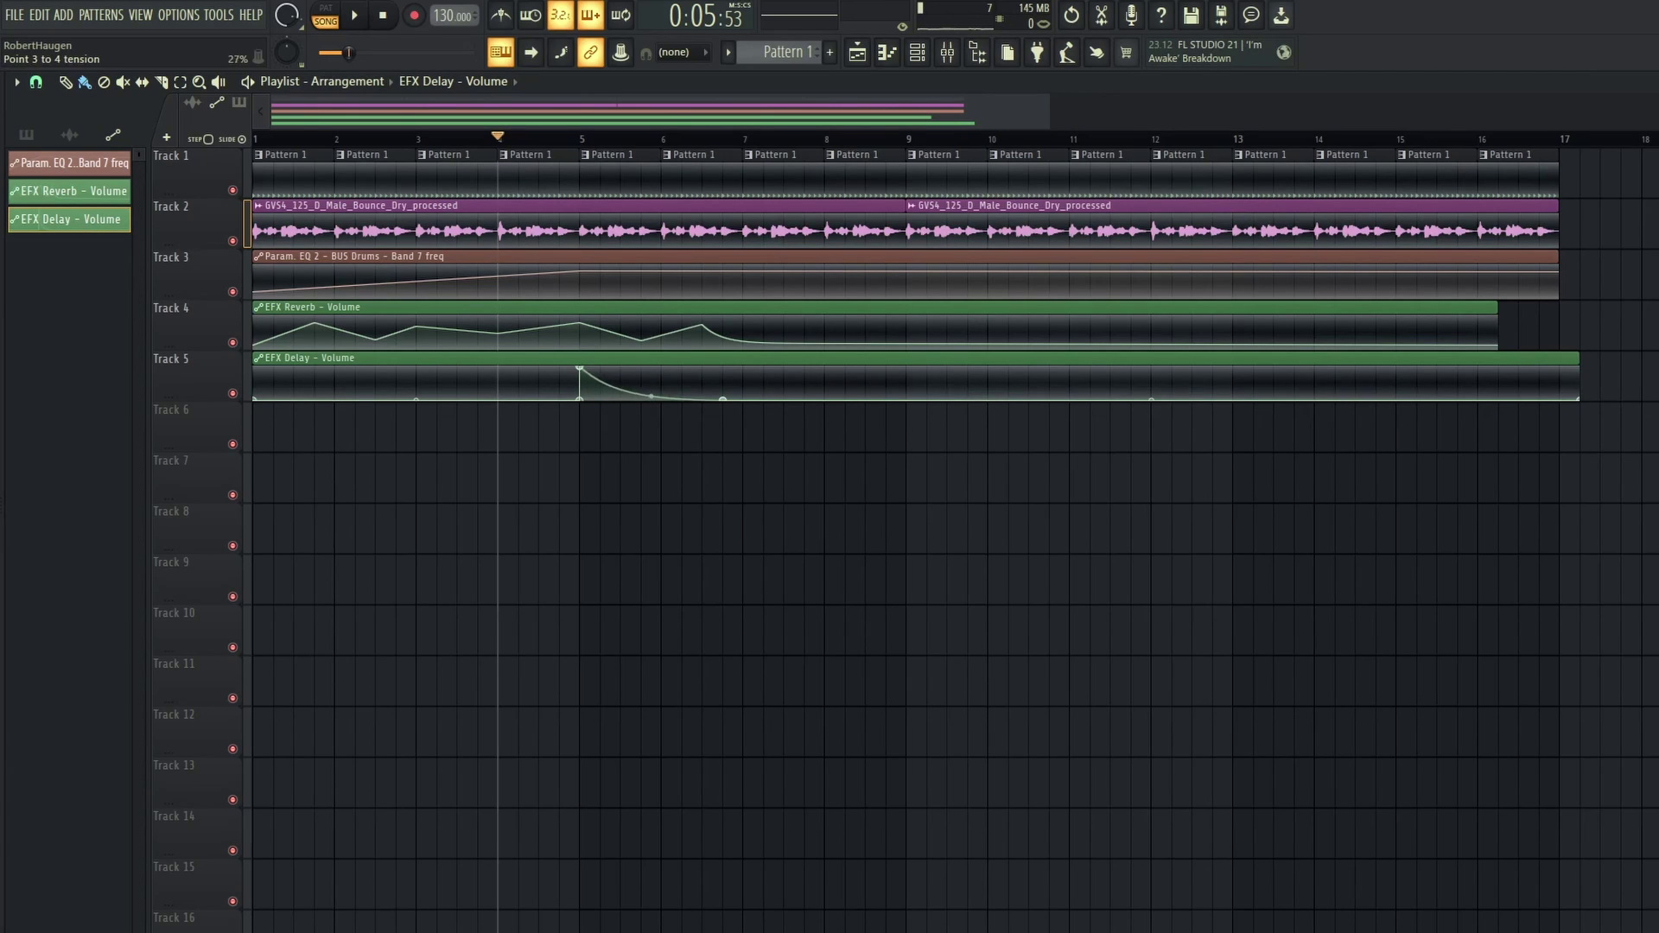
{"action": "key", "text": "space"}
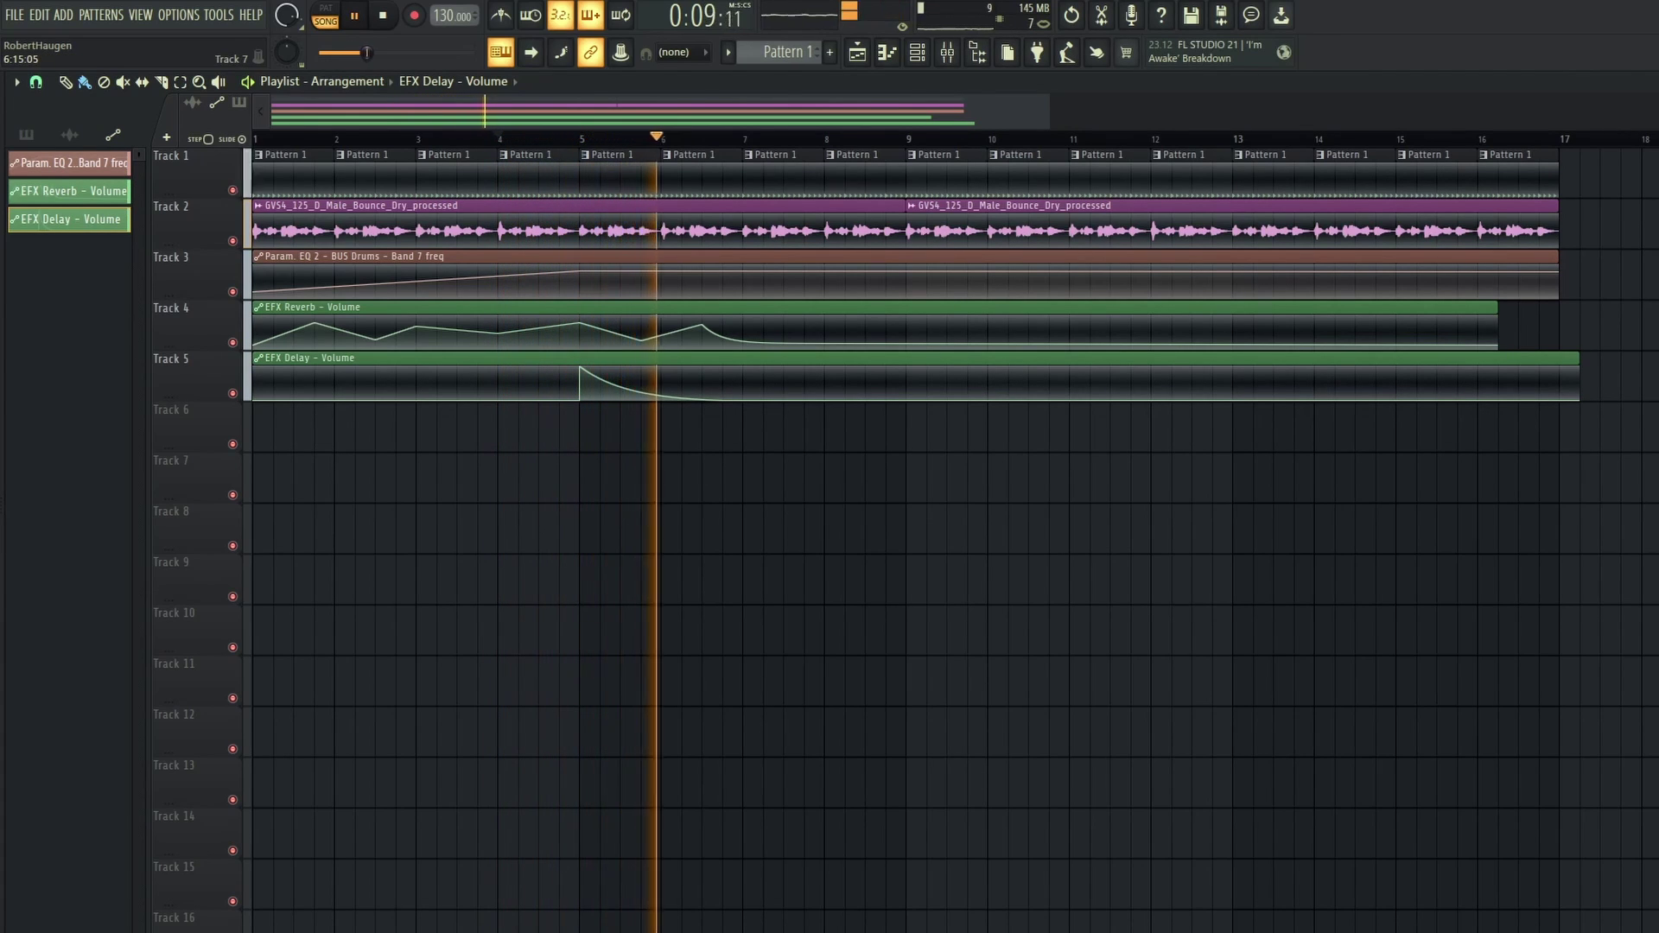
{"action": "key", "text": "space"}
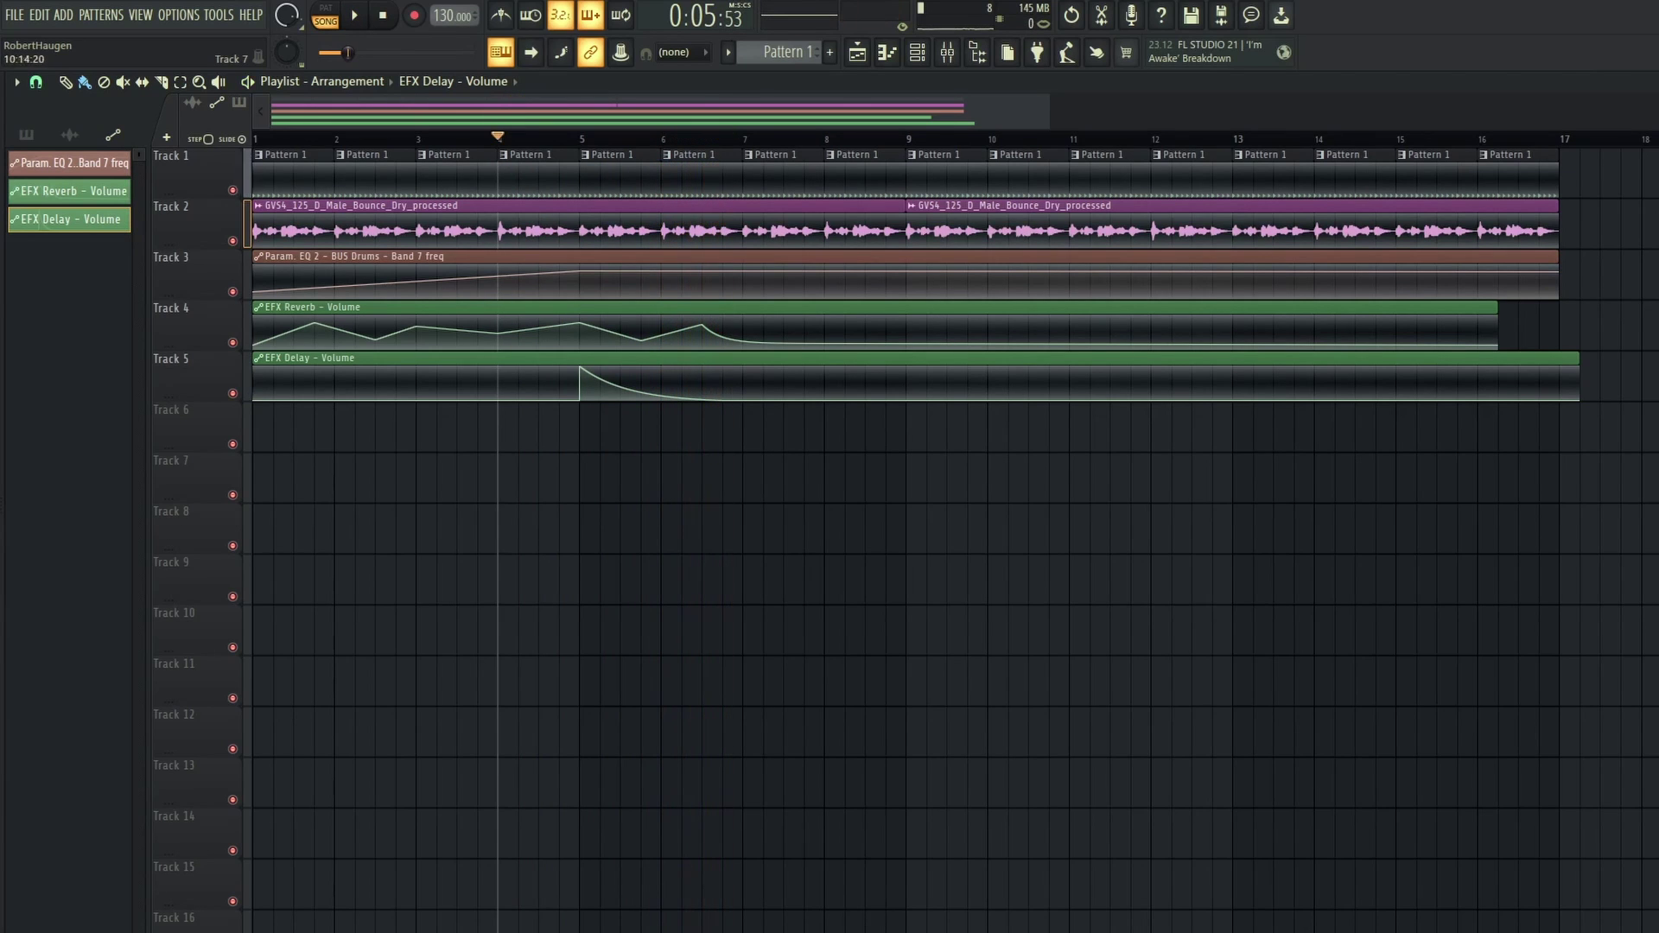
Reshape the EFX Reverb volume automation to rise until bar 5 and fall to minimum at bar 6, deleting the later peak points.
{"action": "left_click", "coordinate": [947, 52]}
{"action": "left_click", "coordinate": [858, 52]}
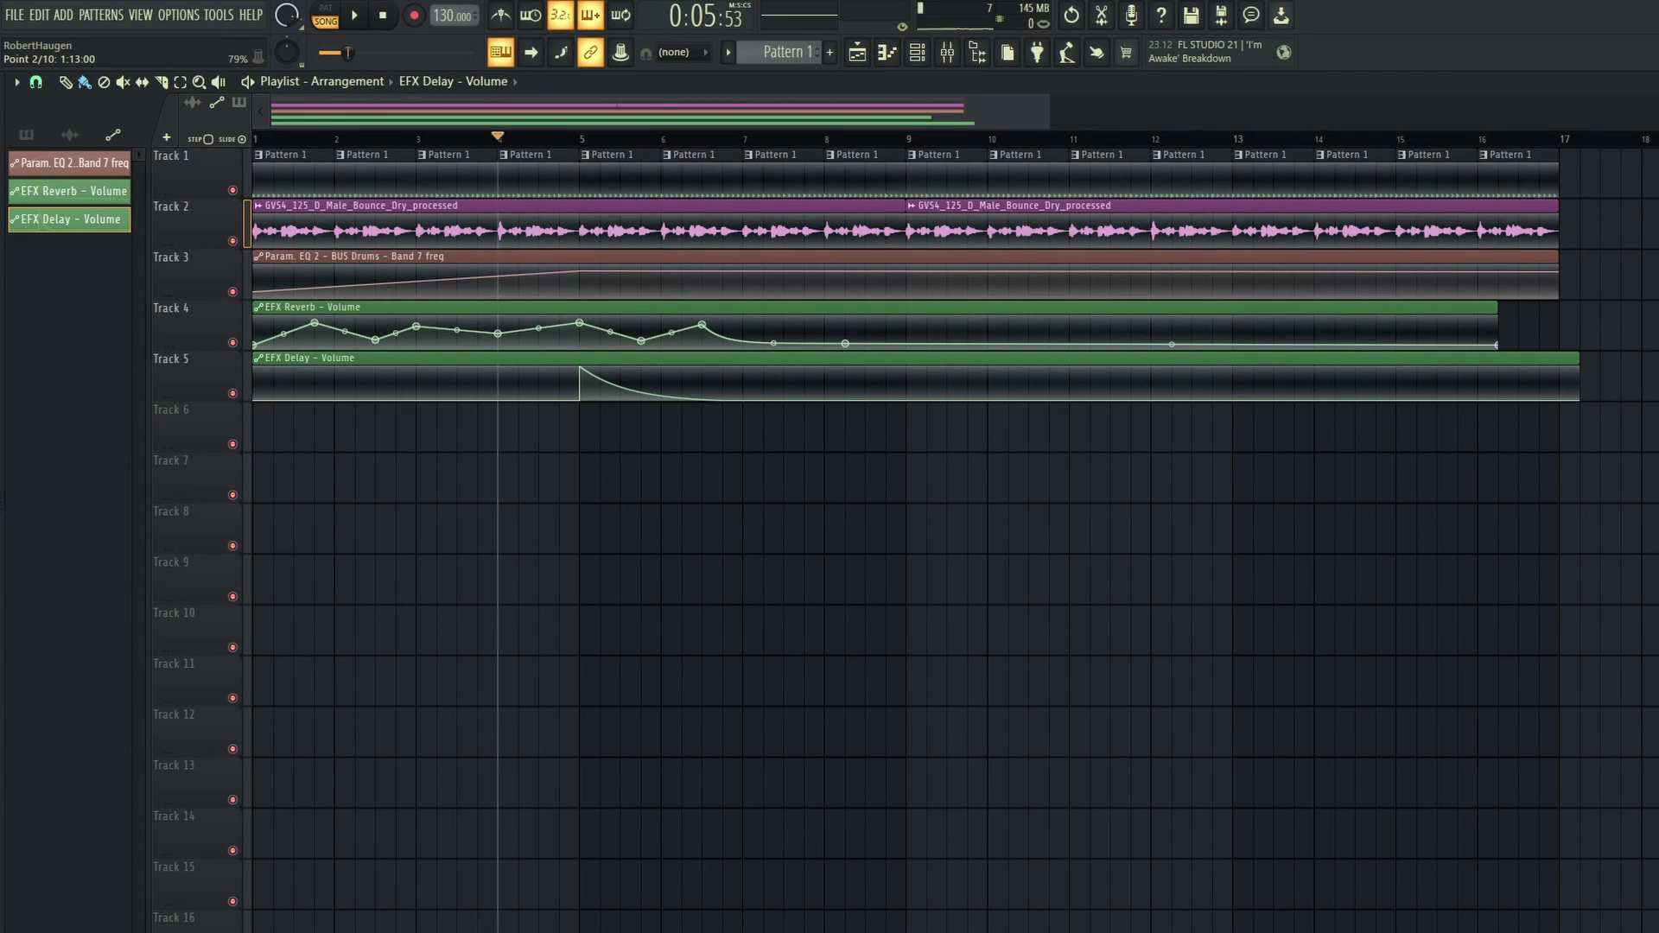
{"action": "left_click_drag", "start_coordinate": [314, 323], "coordinate": [846, 349]}
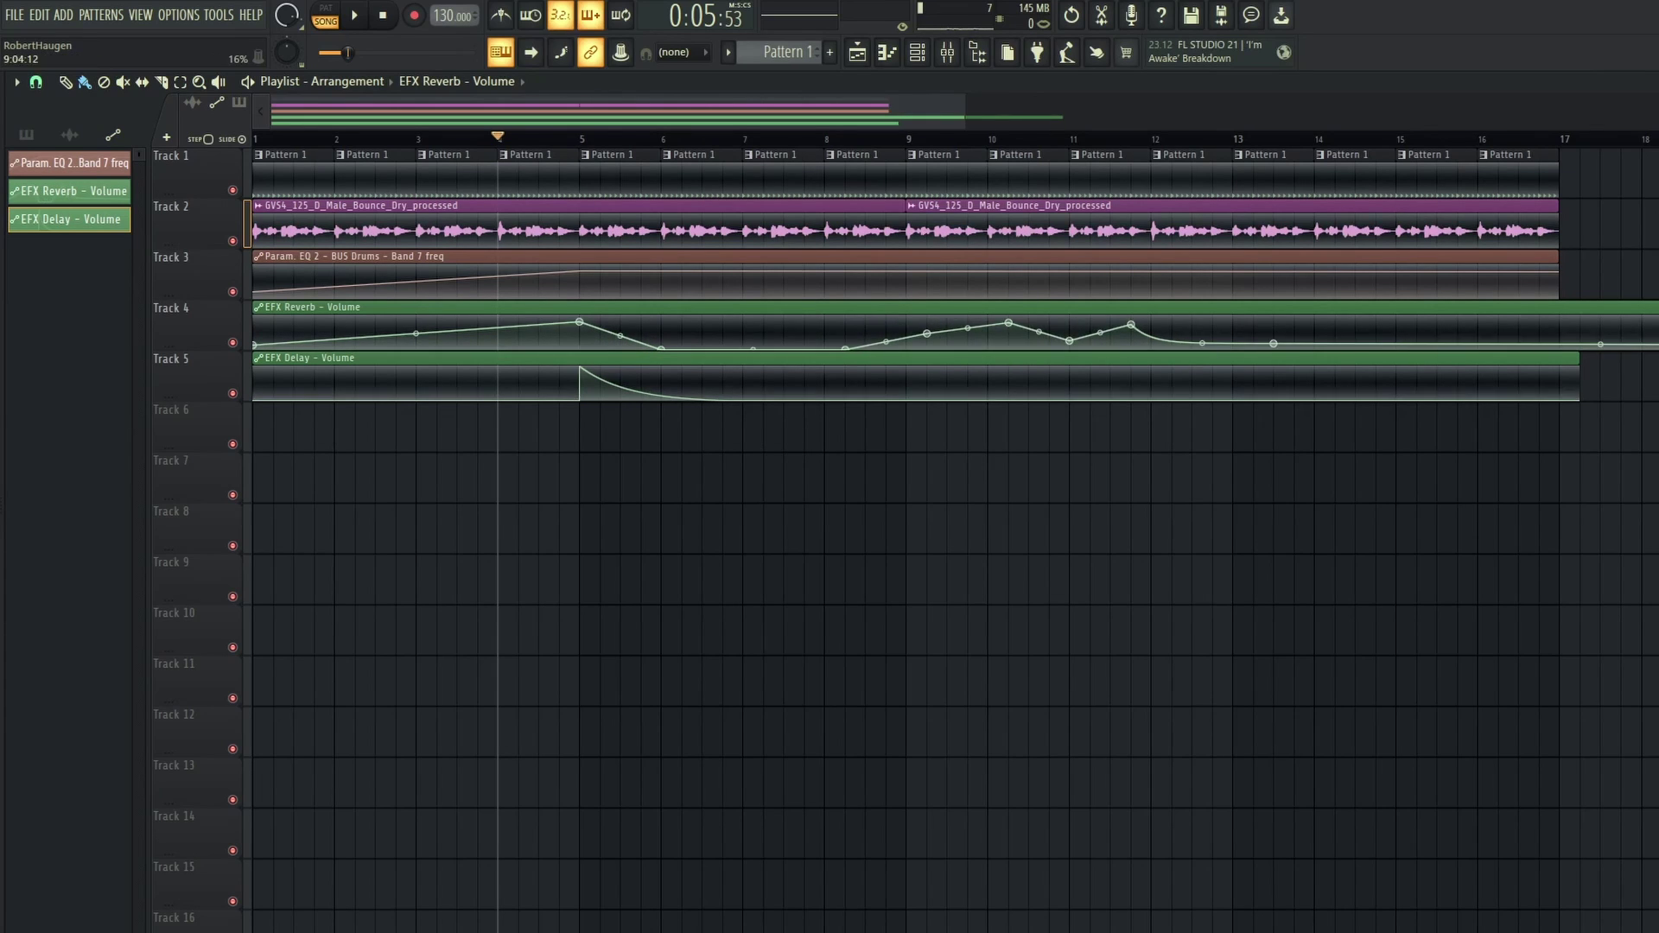
{"action": "right_click", "coordinate": [928, 334]}
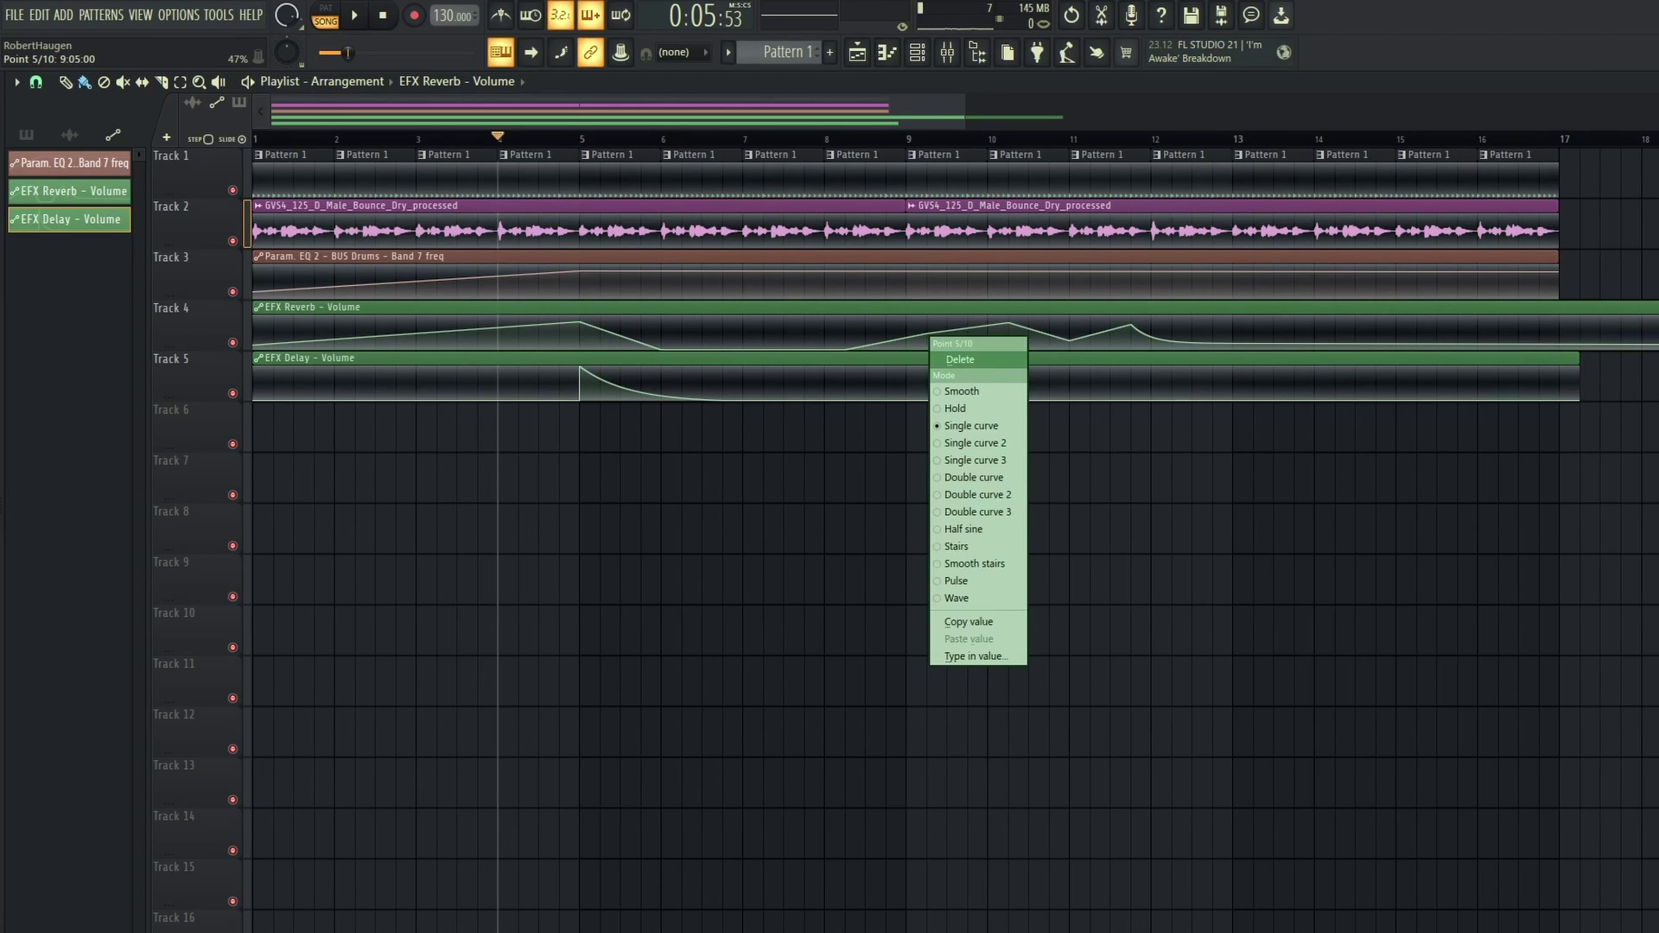
{"action": "left_click", "coordinate": [960, 360]}
{"action": "right_click", "coordinate": [1009, 324]}
{"action": "left_click", "coordinate": [1037, 341]}
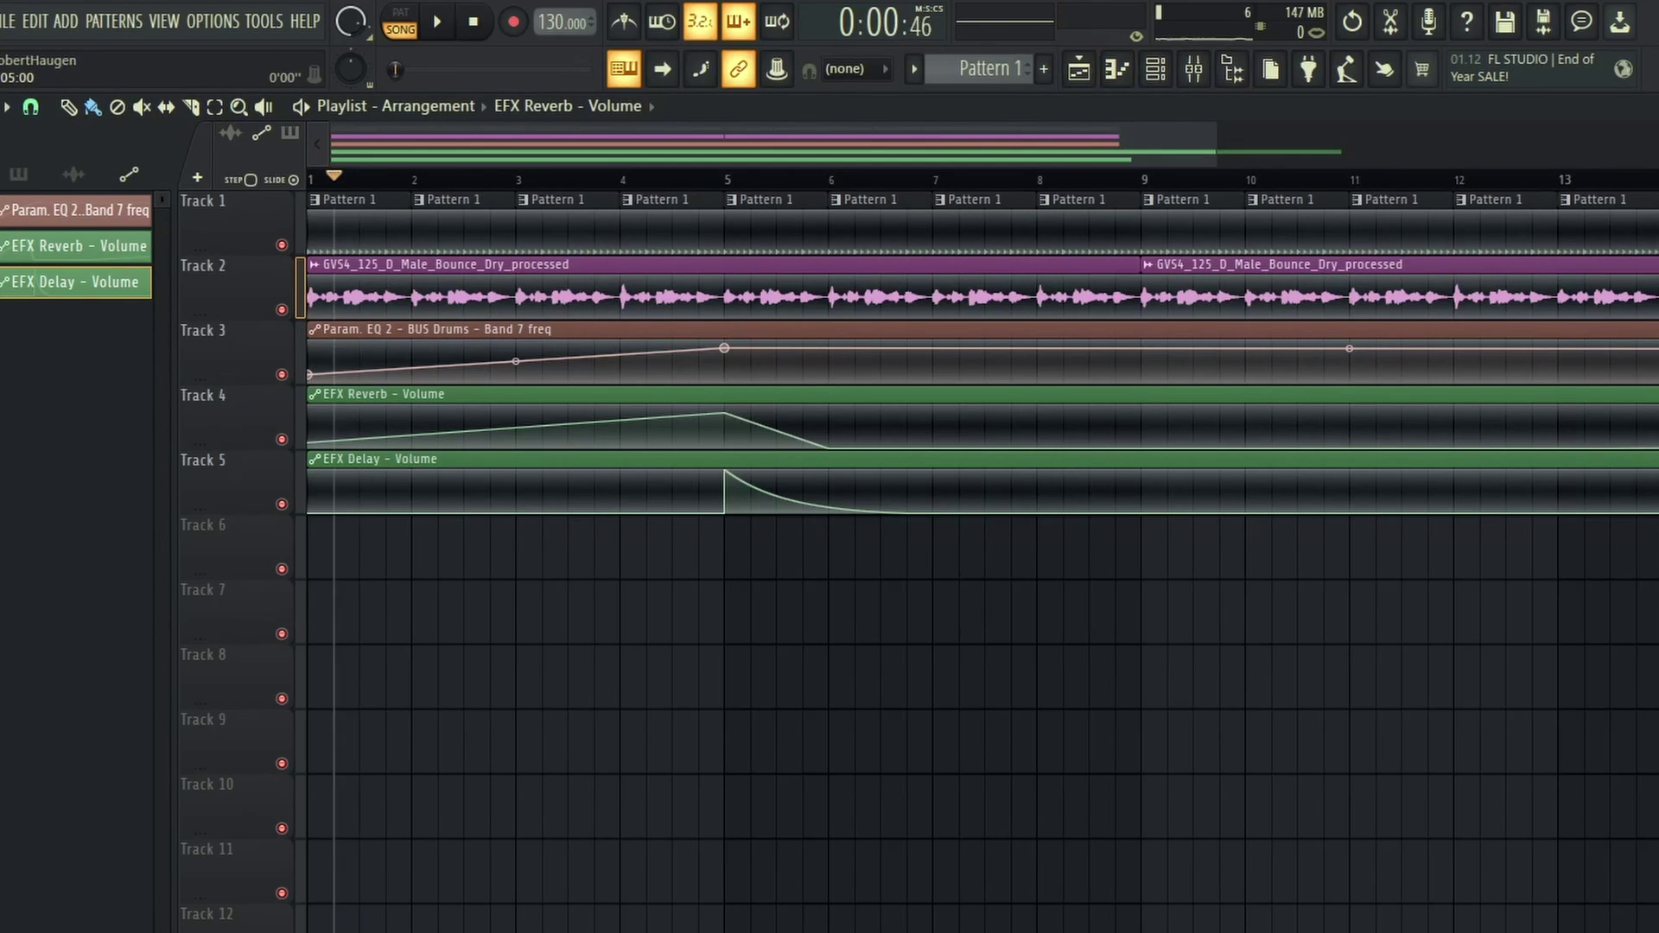
Play the arrangement and add a second EFX Delay volume swell peaking at bar 7 with a curved decay.
{"action": "key", "text": "space"}
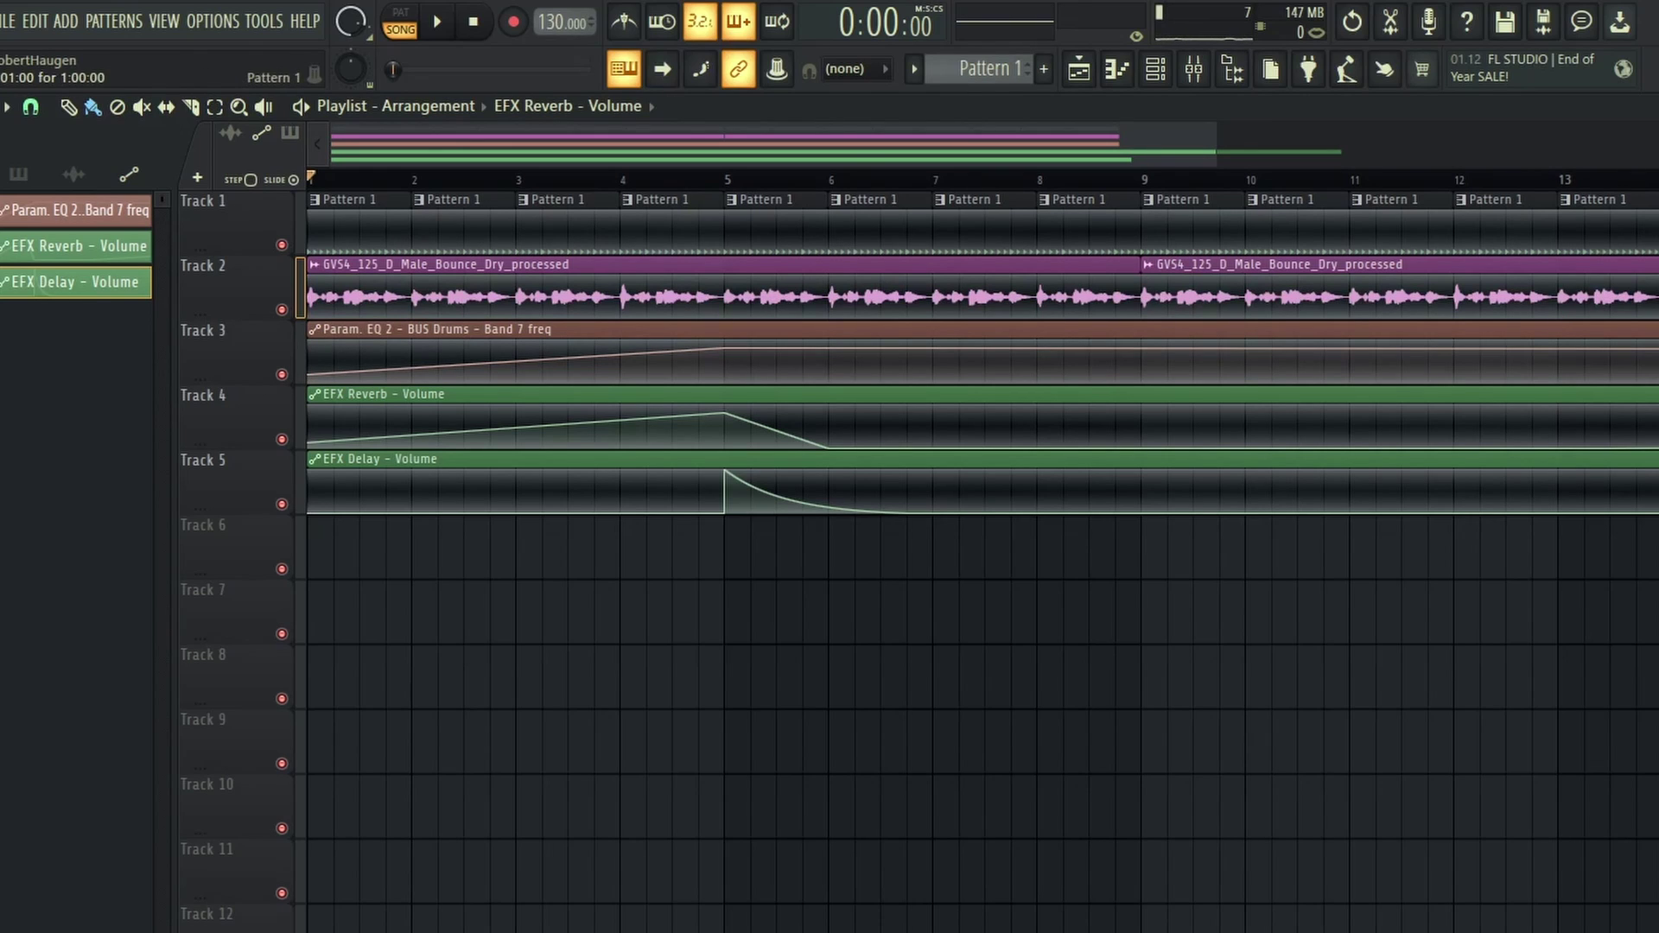
{"action": "key", "text": "space"}
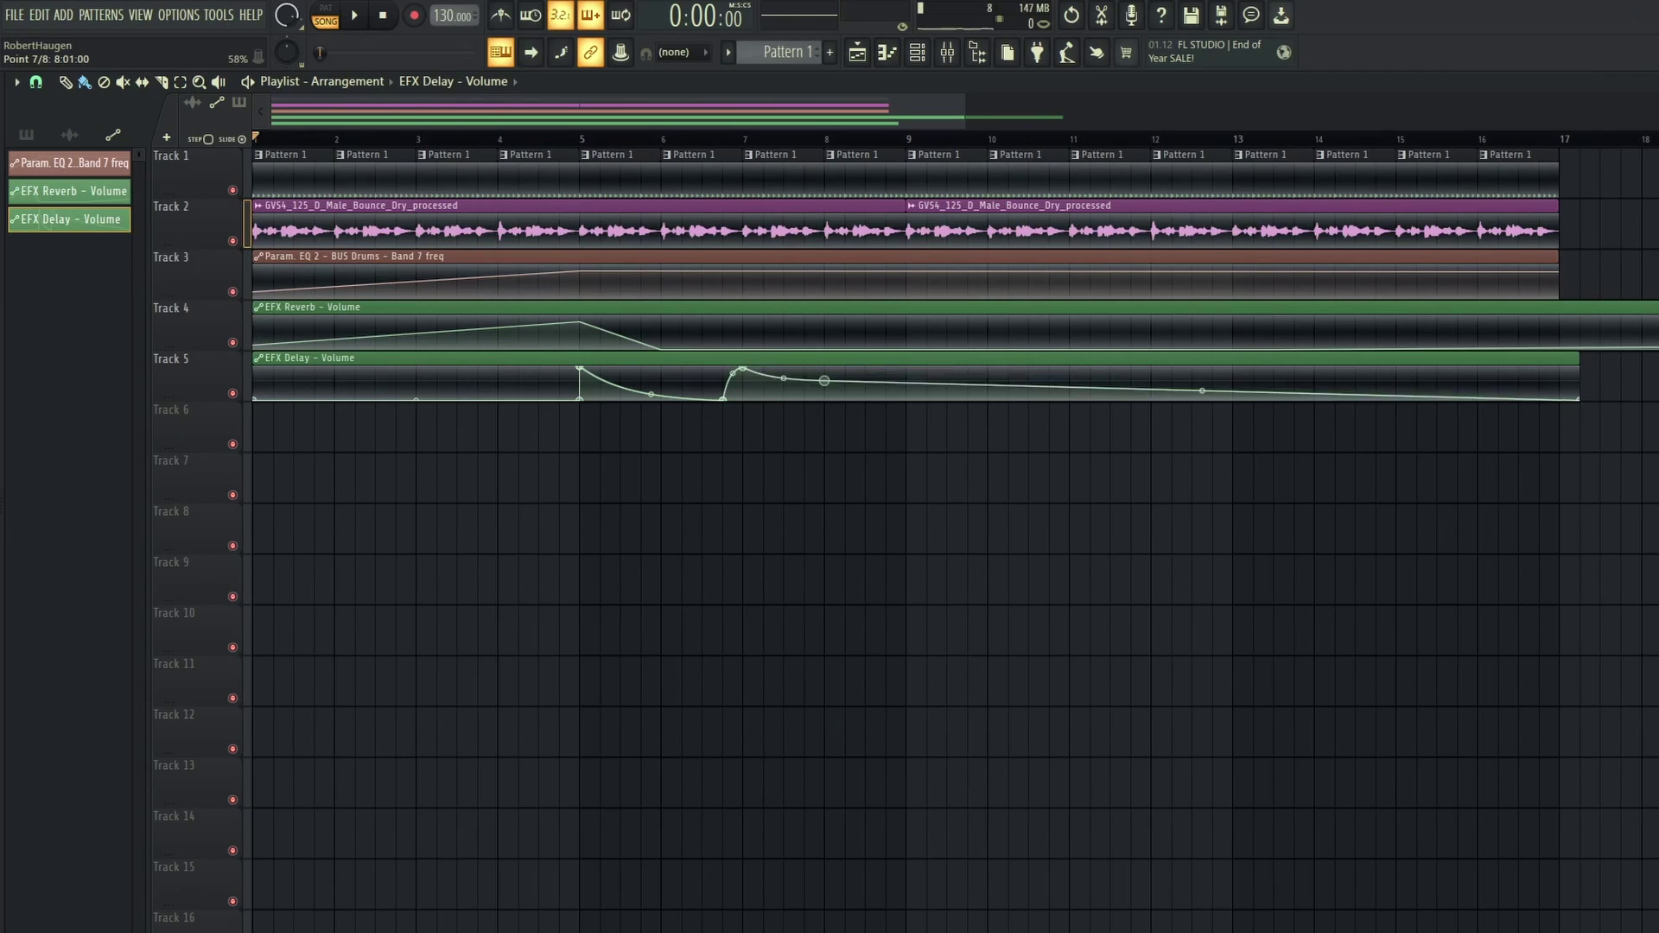
{"action": "key", "text": "space"}
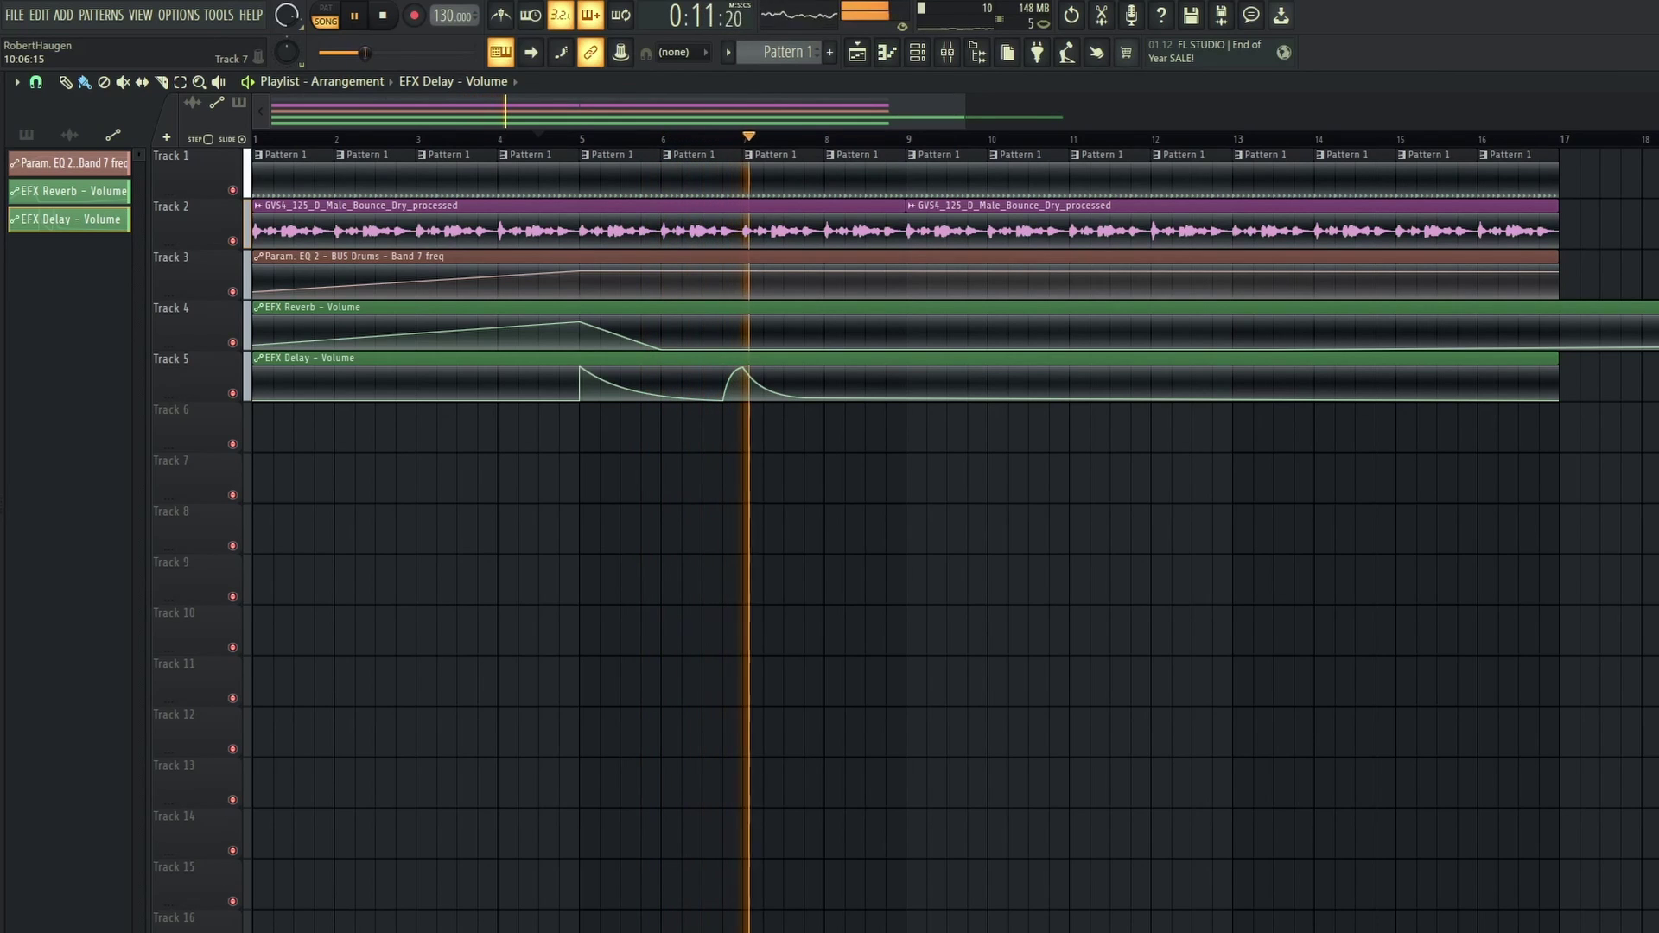
{"action": "key", "text": "space"}
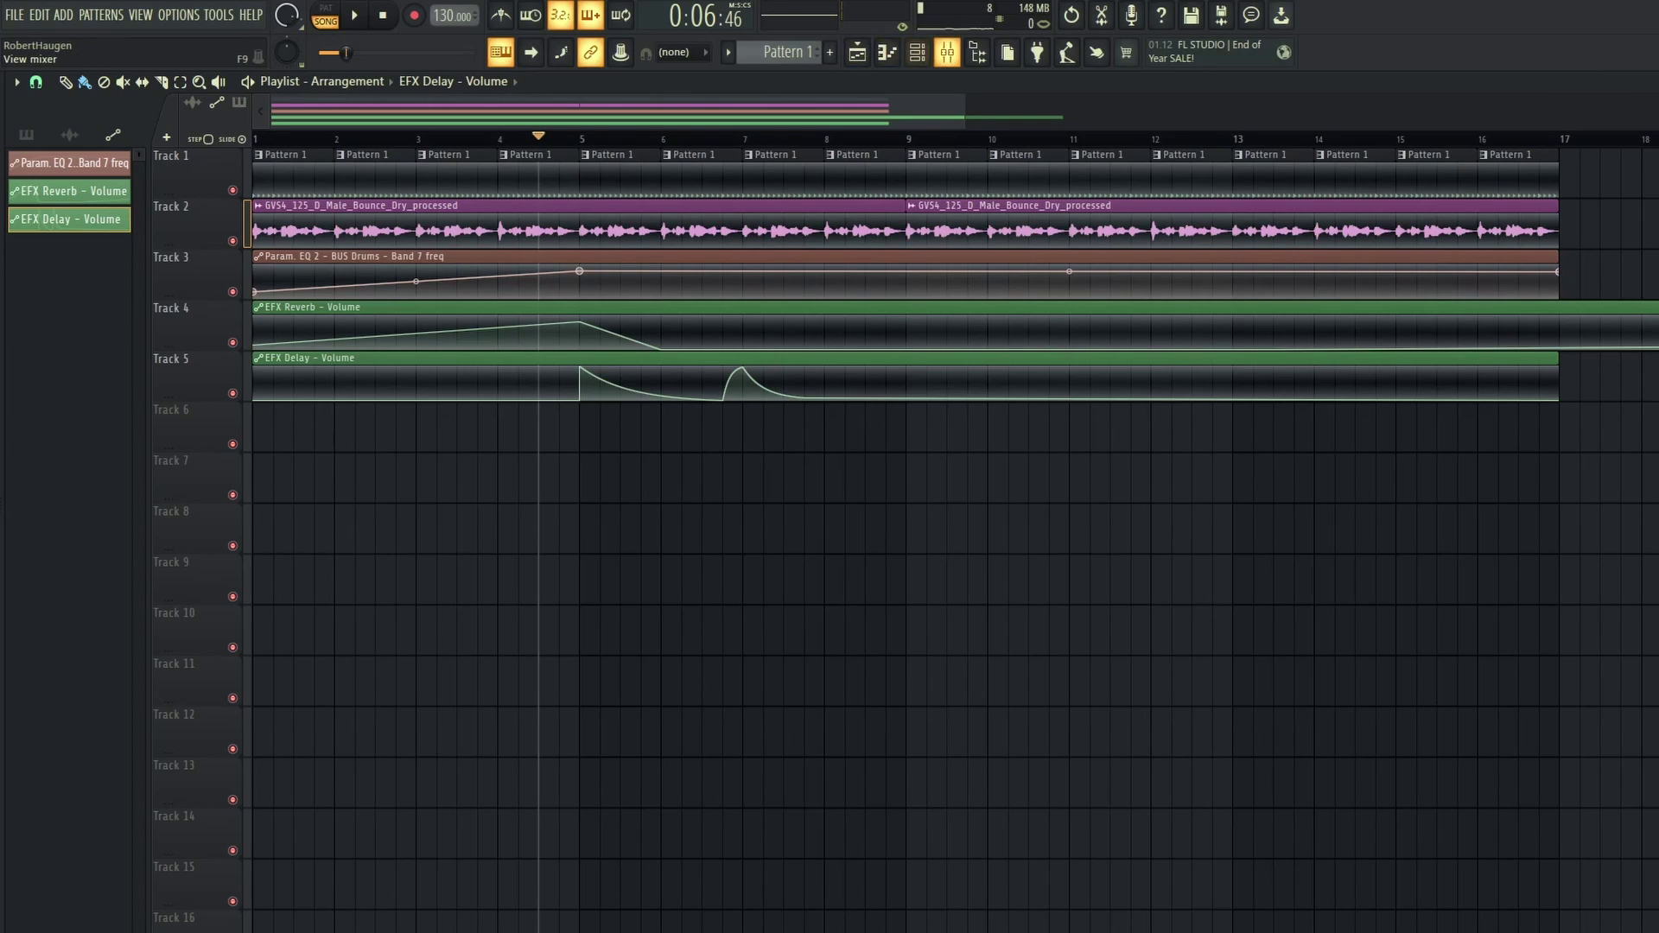
Examine the EFX Reverb, EFX Delay and BUS Drums faders in the mixer.
{"action": "left_click", "coordinate": [948, 52]}
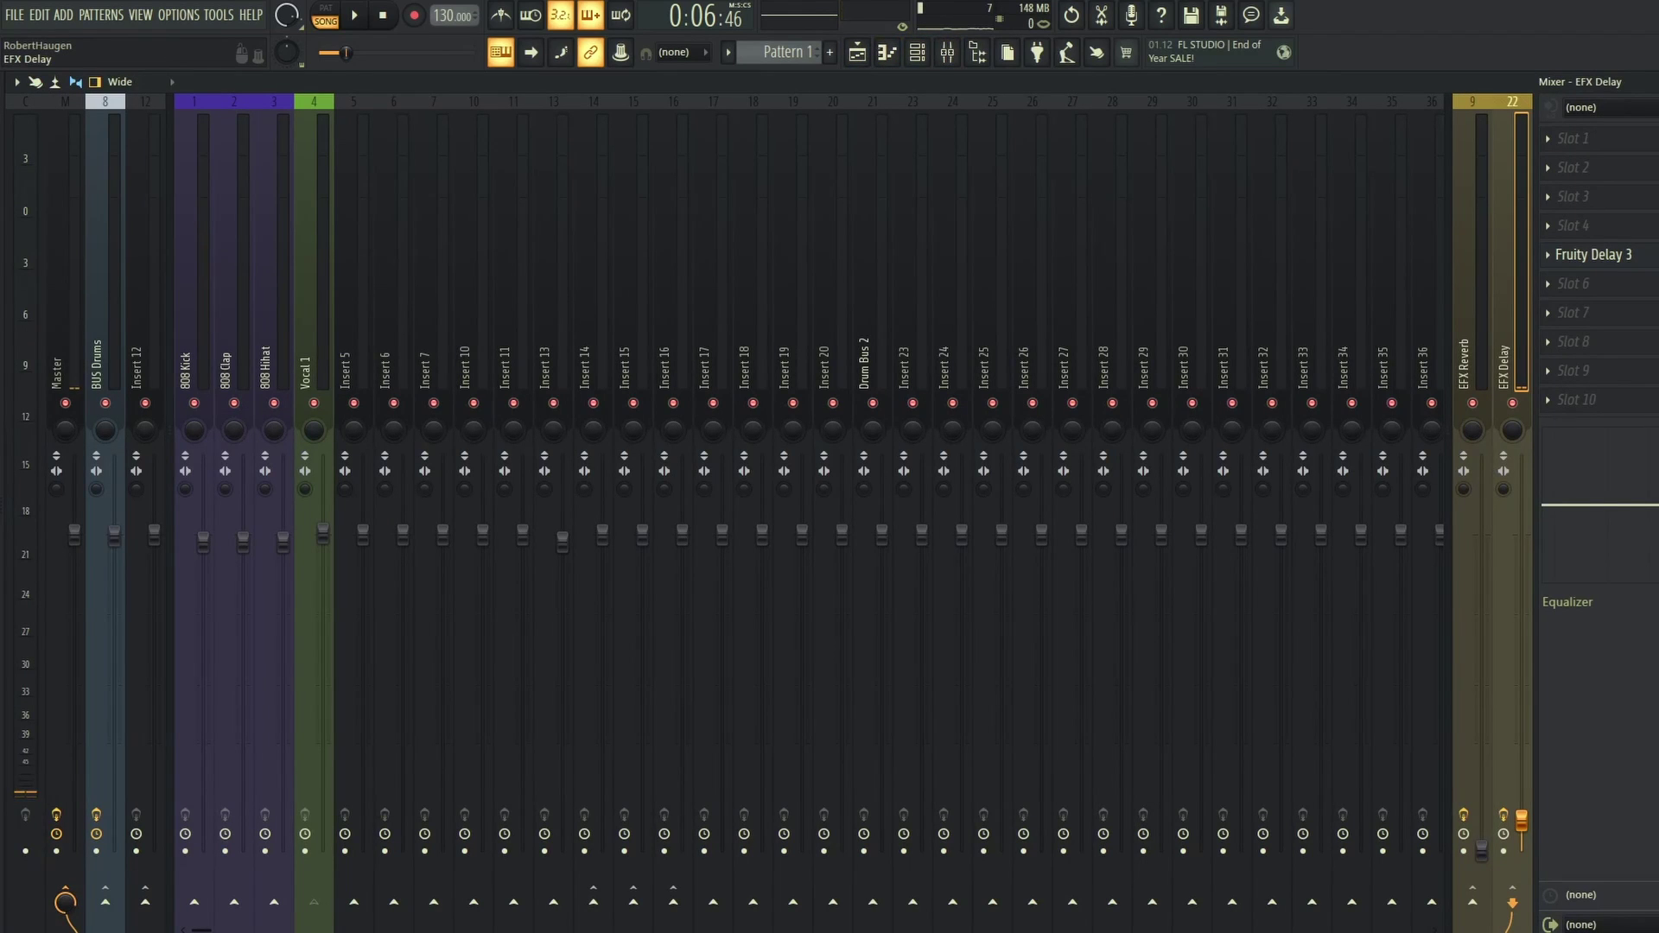
{"action": "left_click", "coordinate": [1481, 852]}
{"action": "left_click", "coordinate": [1522, 821]}
{"action": "left_click", "coordinate": [113, 536]}
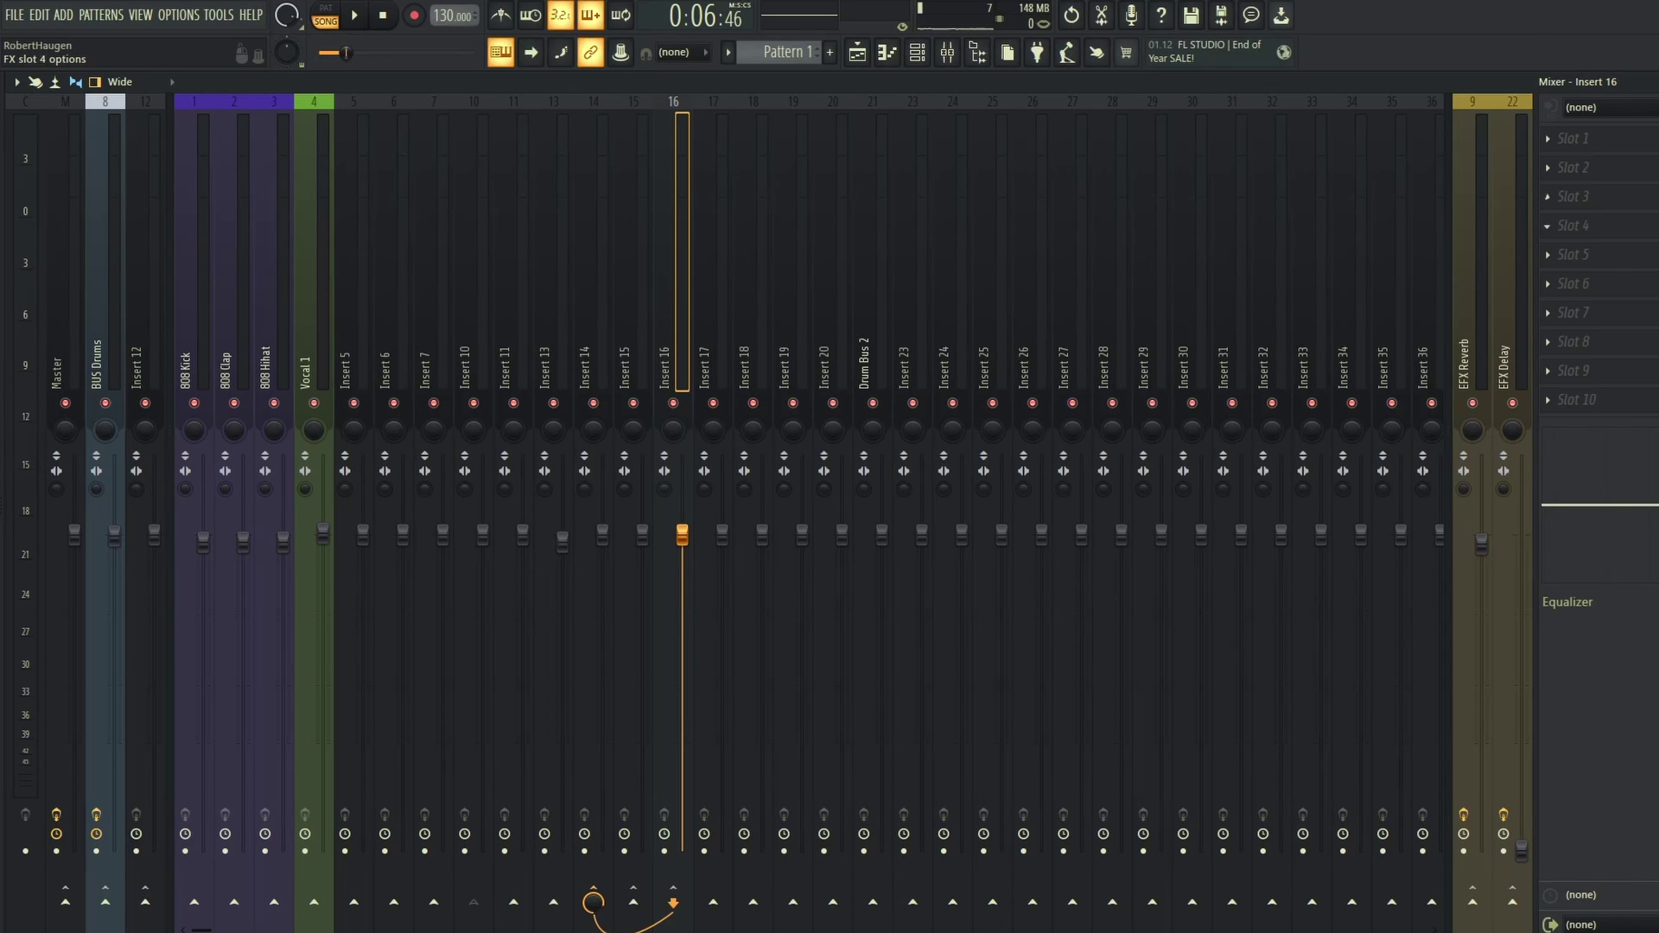
Load Fruity Phaser into slot 4 of Insert 16 and open the options of slot 5.
{"action": "left_click", "coordinate": [1547, 226]}
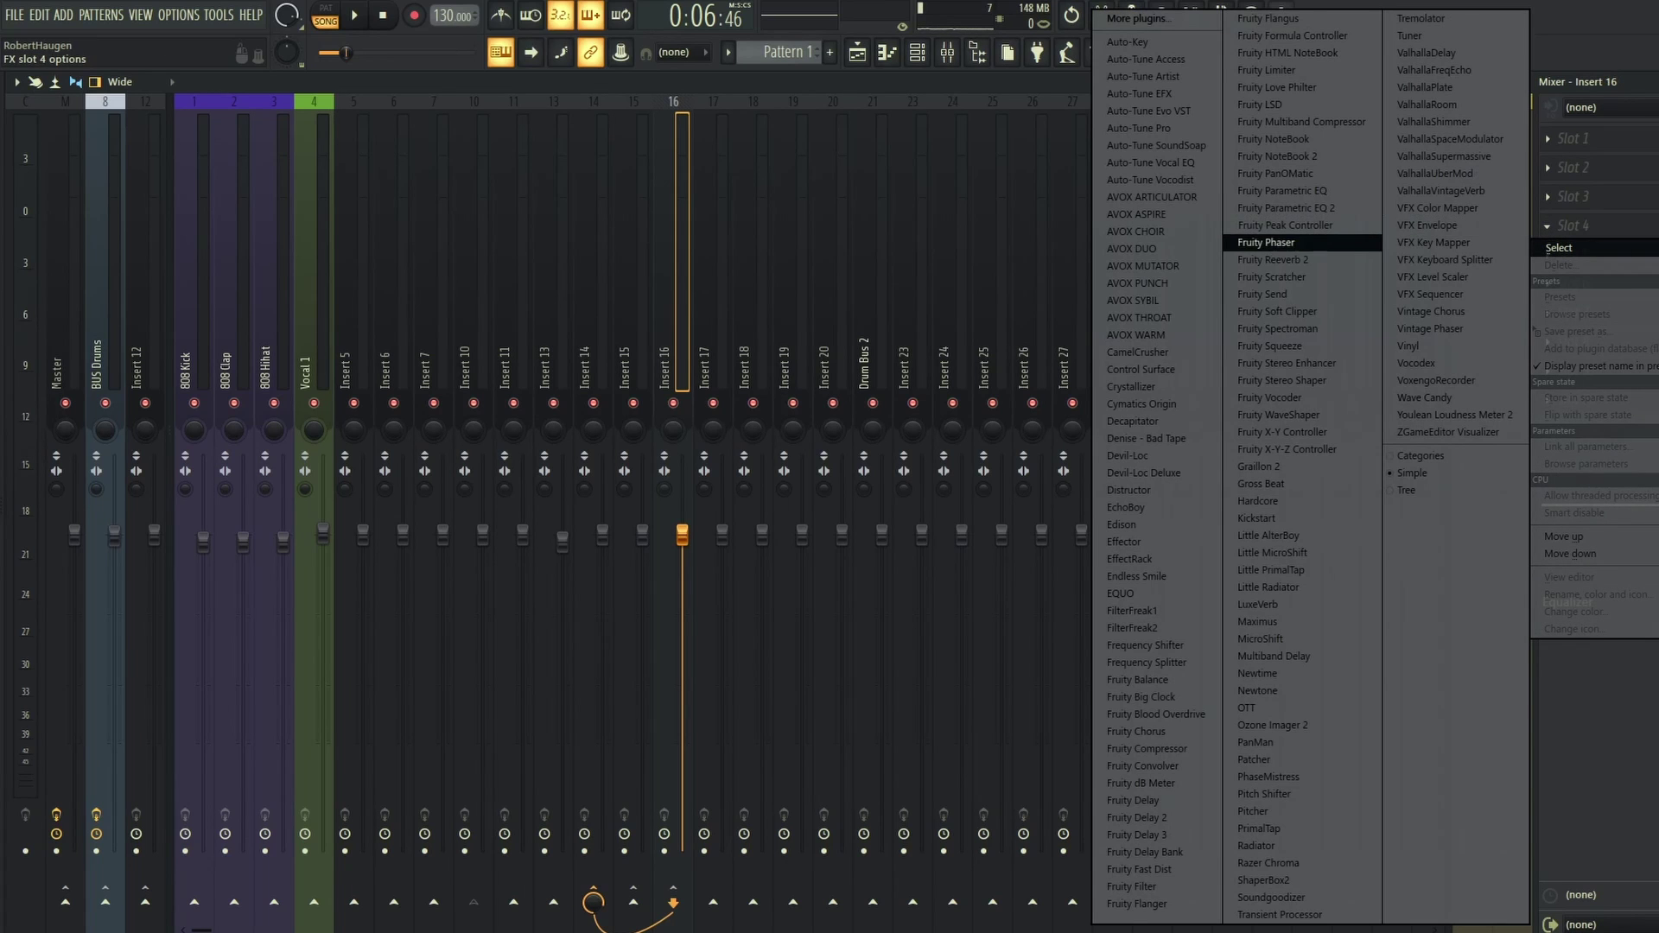
{"action": "left_click", "coordinate": [1268, 242]}
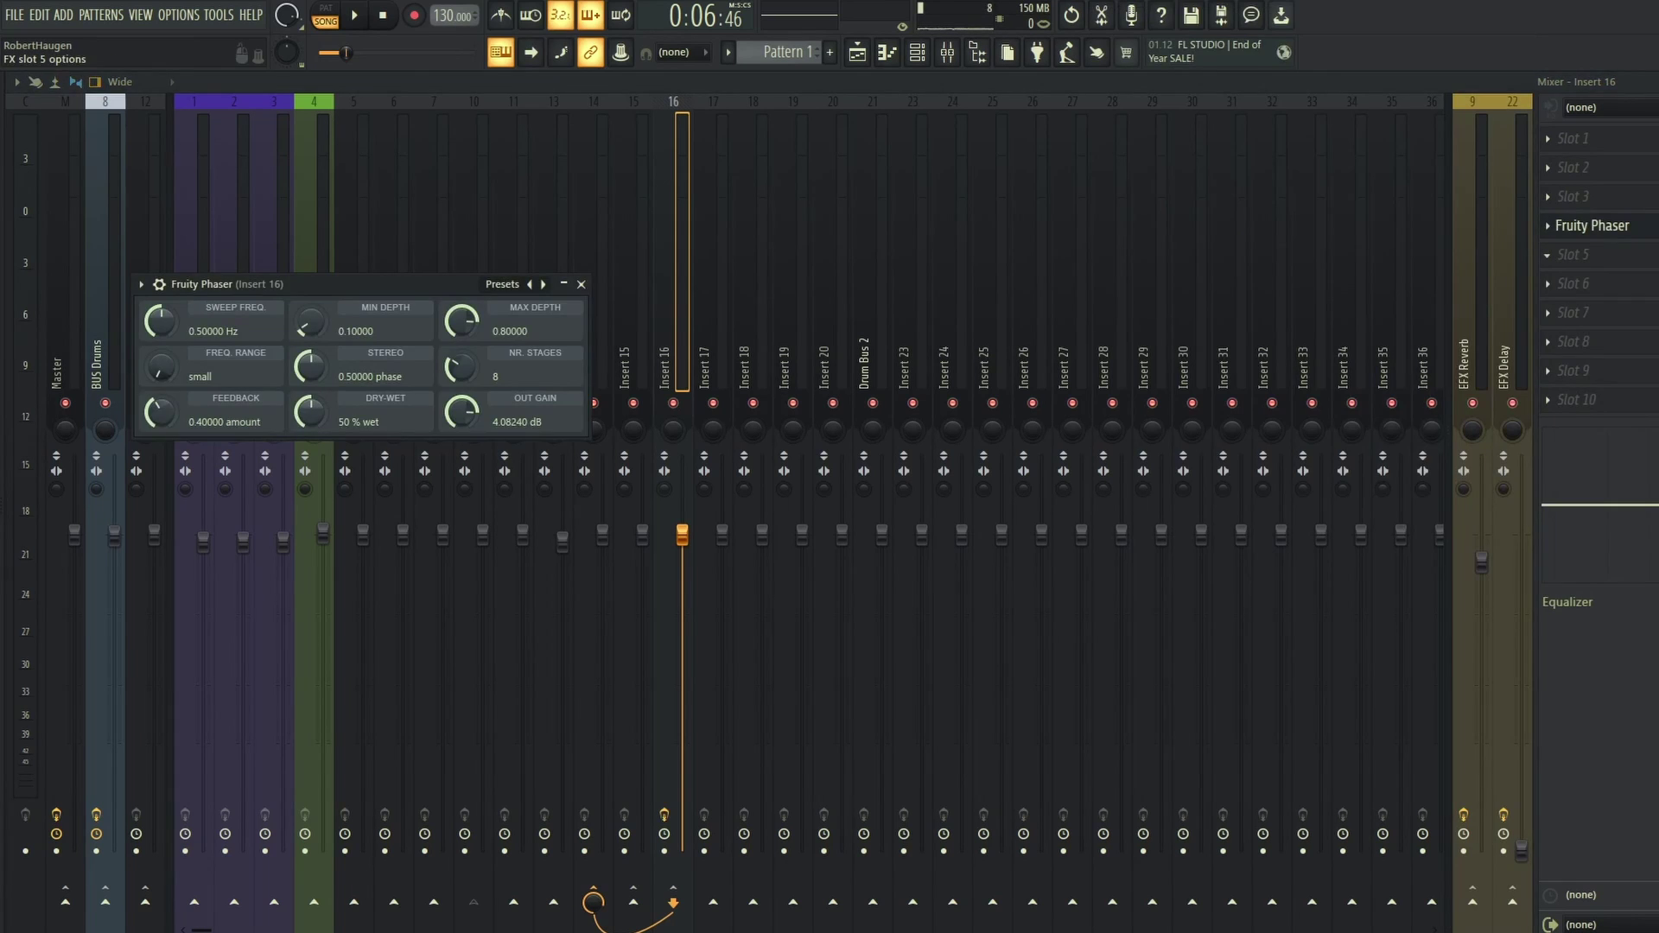
{"action": "left_click", "coordinate": [1547, 255]}
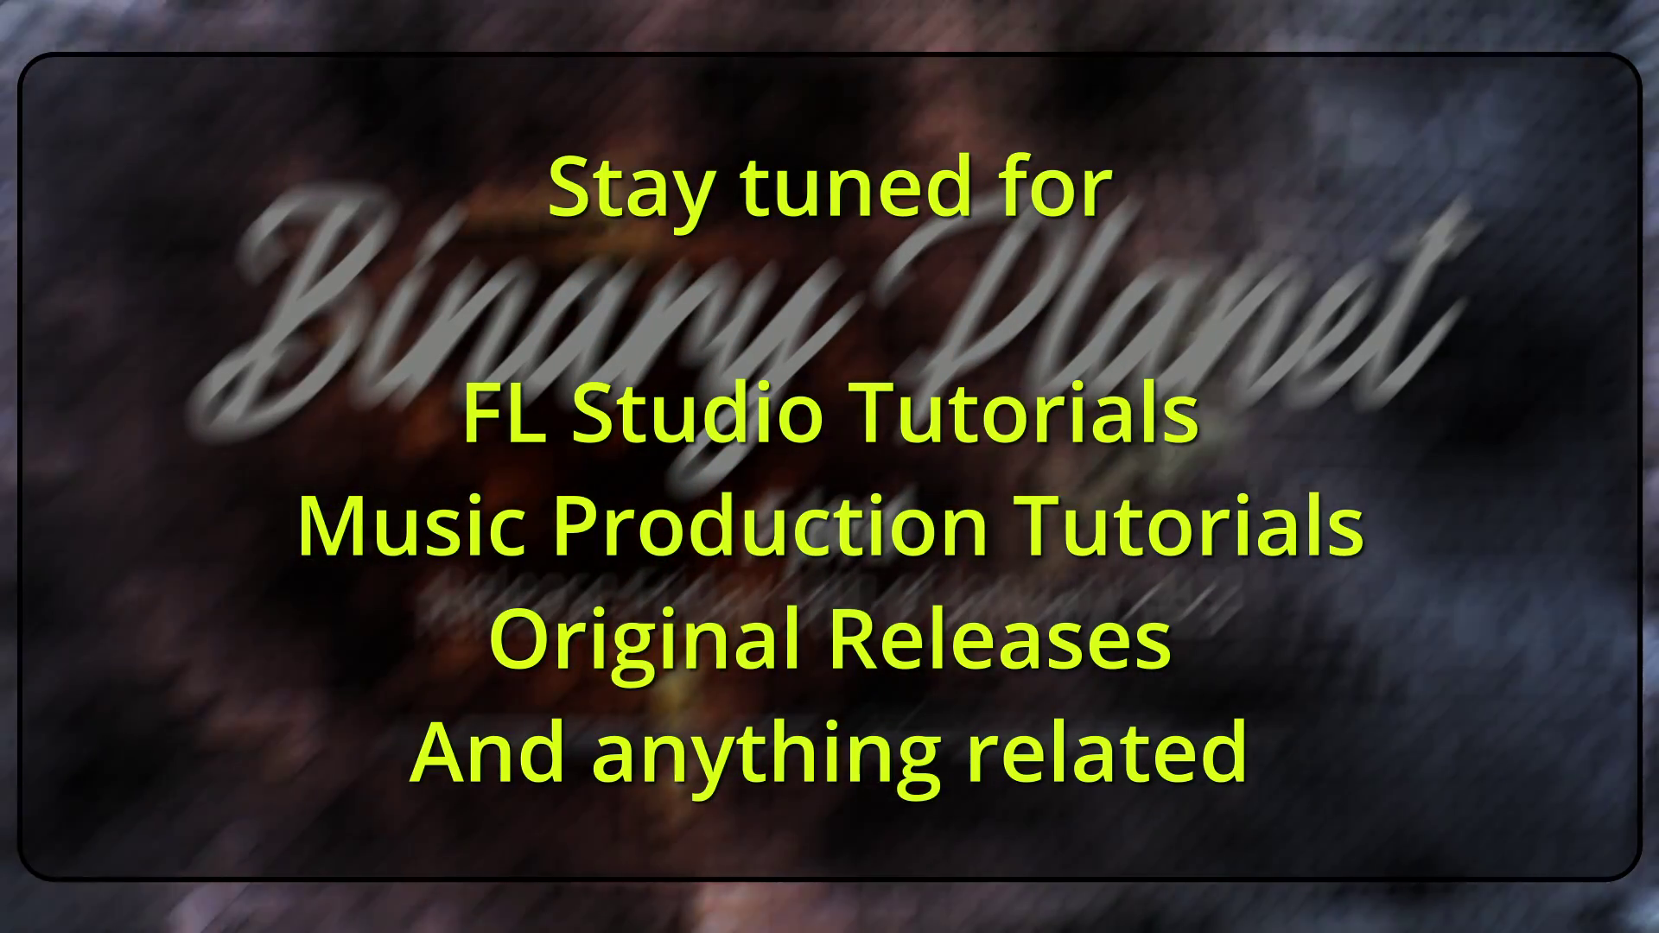